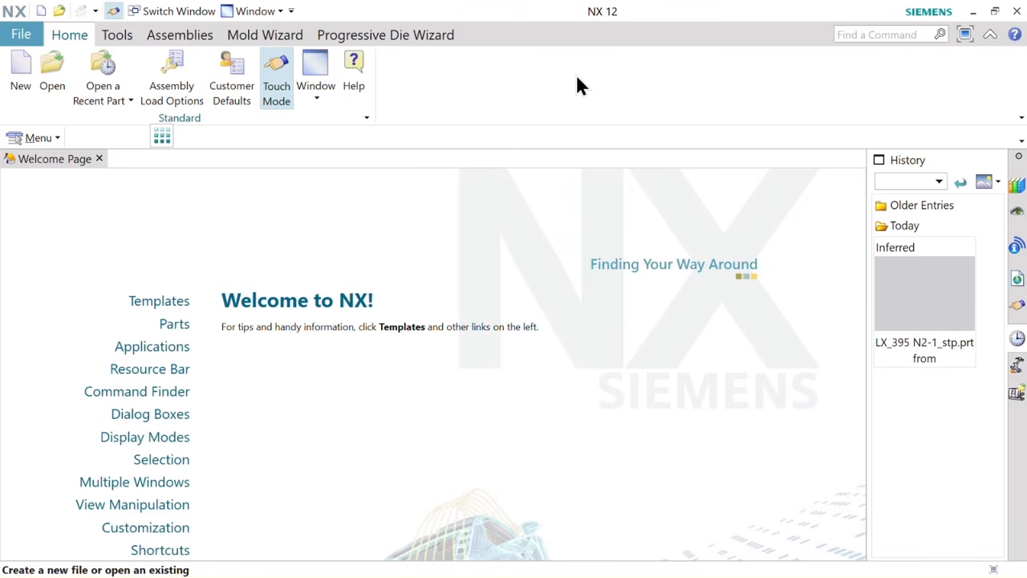
# Step: Create a new millimetre part named model1.prt from the Model template
pyautogui.click(19, 72)
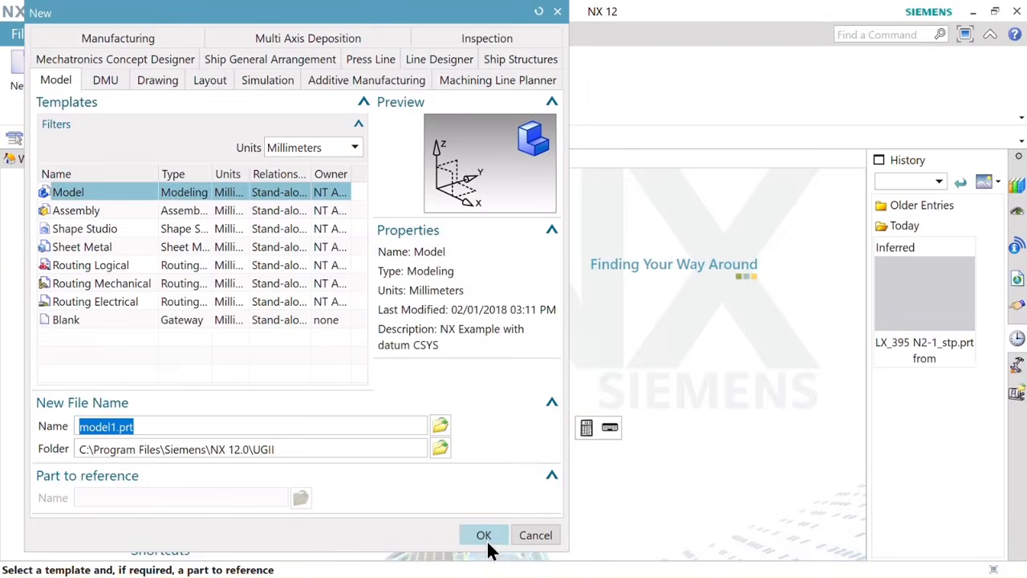
pyautogui.click(484, 534)
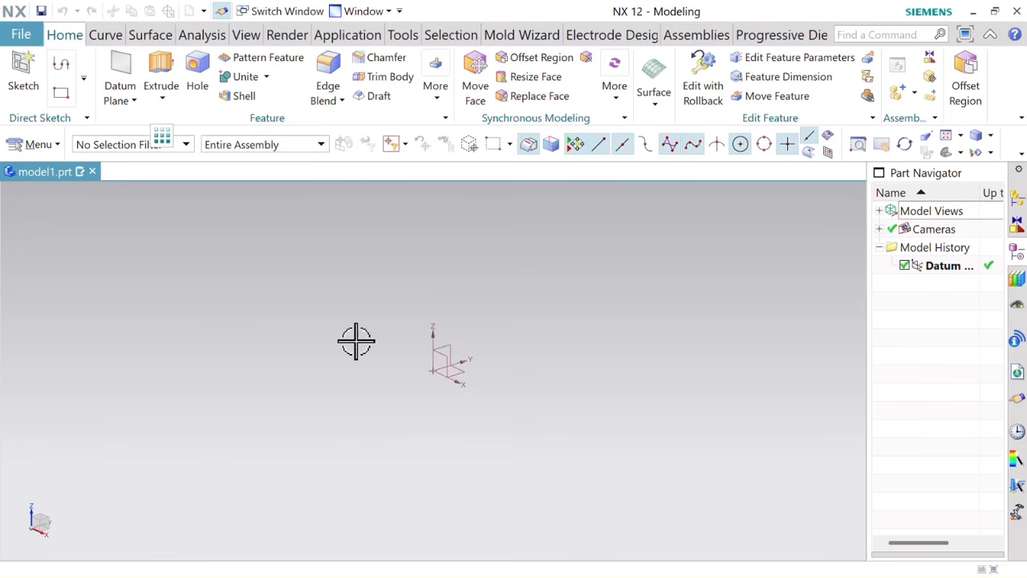
# Step: Import the Parasolid file new mould base3.x_t from its folder on Local Disk (E:)
pyautogui.click(24, 36)
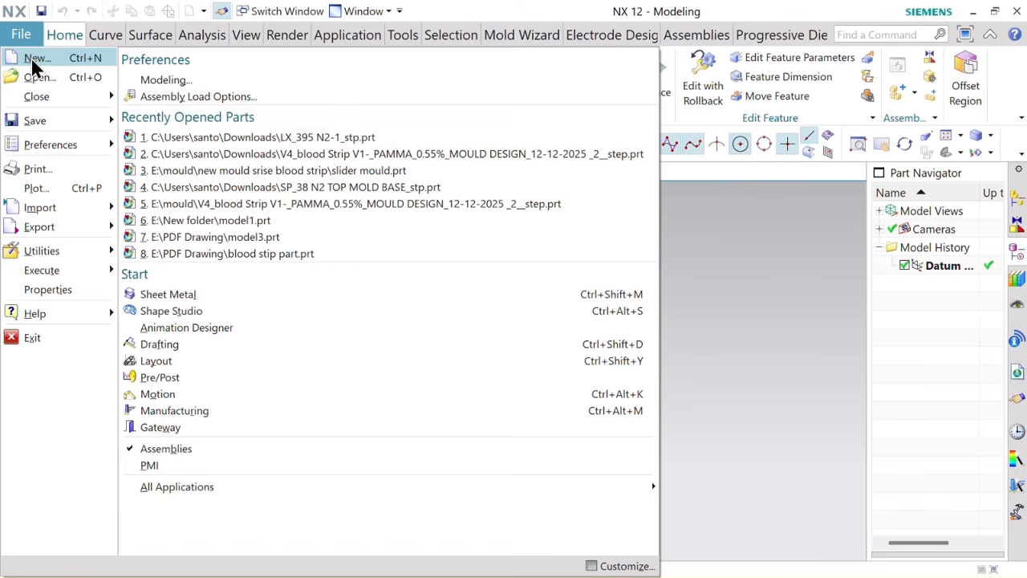
pyautogui.moveTo(54, 207)
pyautogui.click(259, 117)
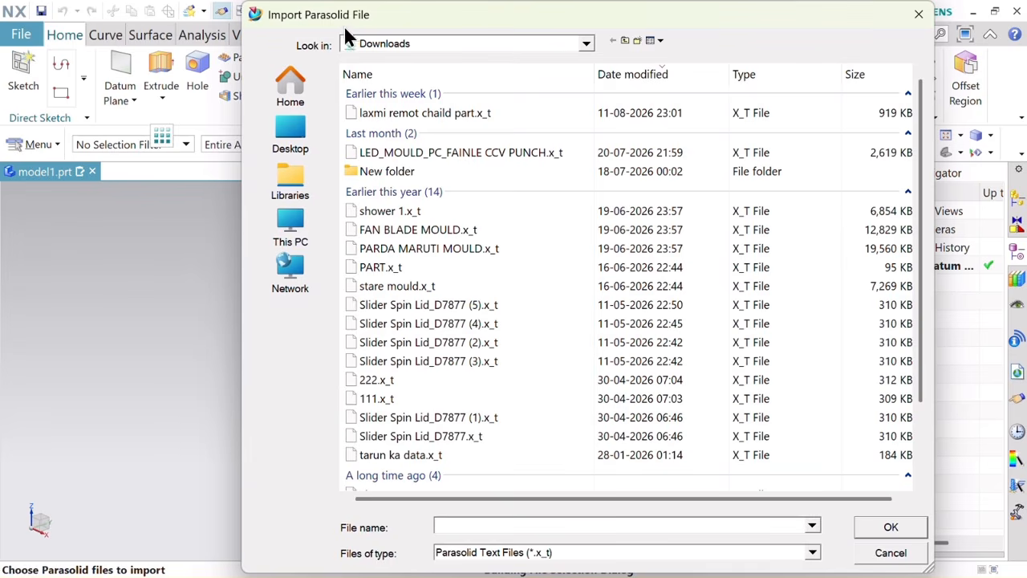
pyautogui.moveTo(756, 13); pyautogui.dragTo(886, 91)
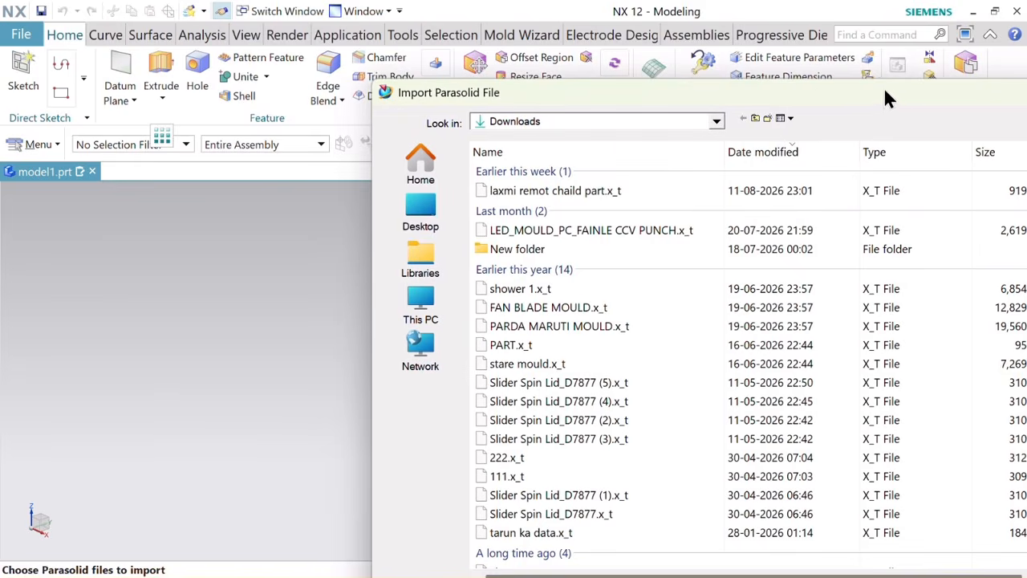
pyautogui.click(755, 119)
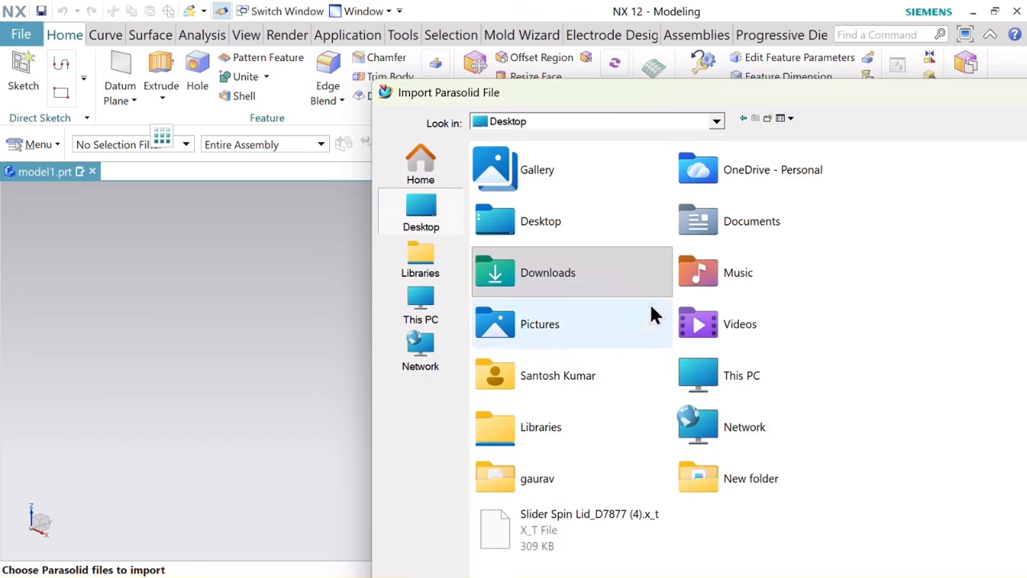
pyautogui.click(430, 301)
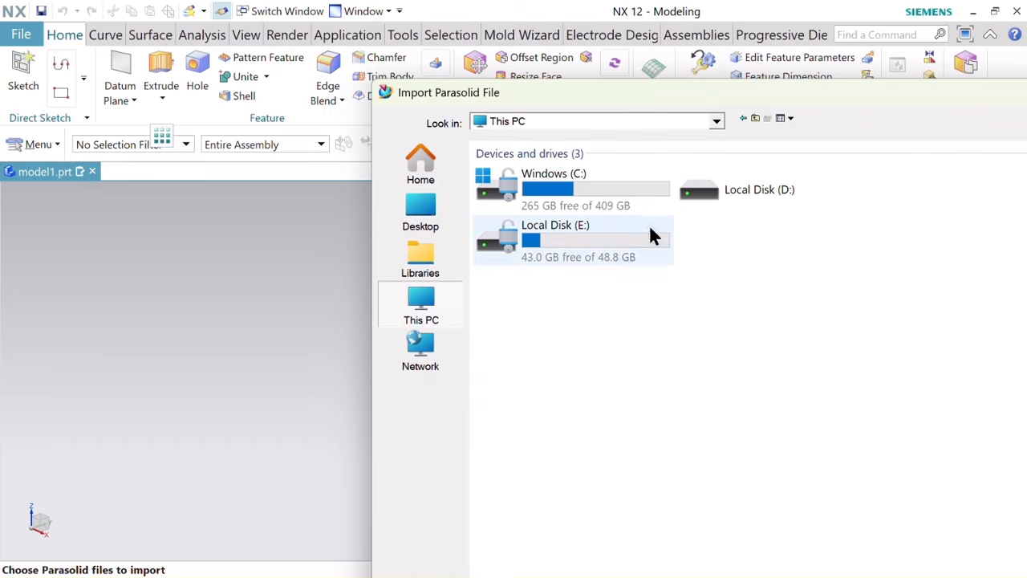
pyautogui.doubleClick(615, 255)
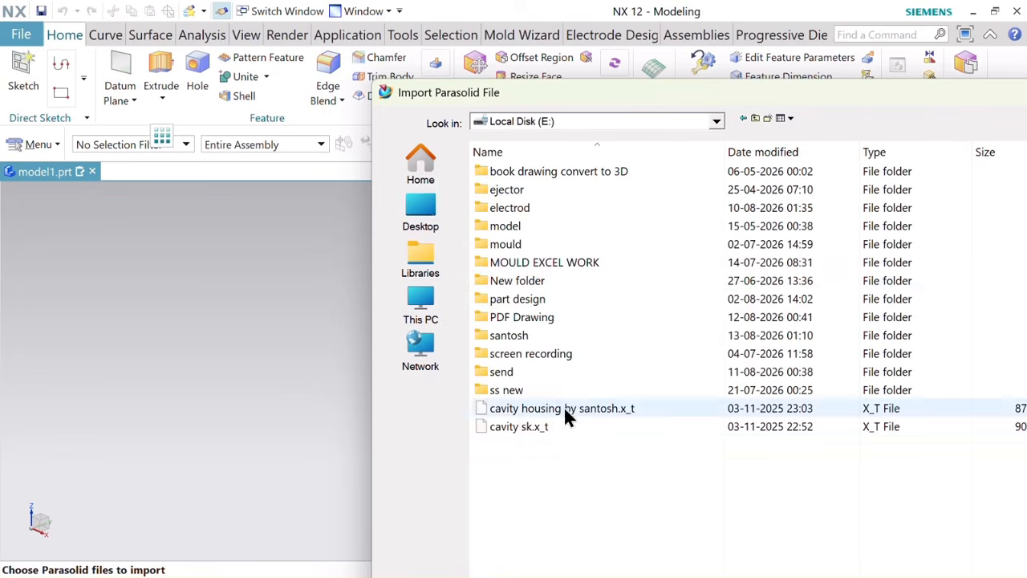
pyautogui.doubleClick(523, 335)
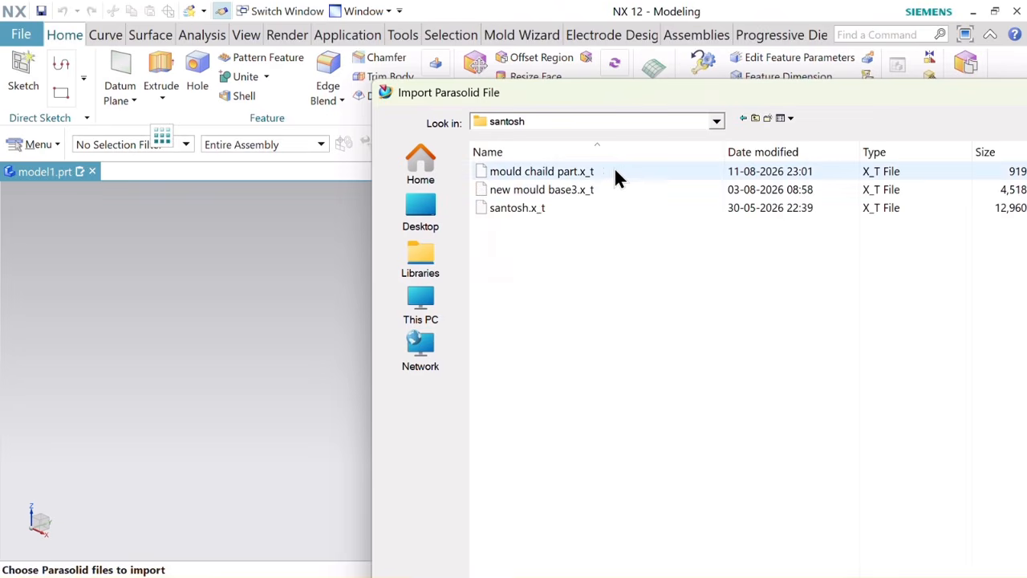
pyautogui.click(570, 189)
pyautogui.doubleClick(570, 188)
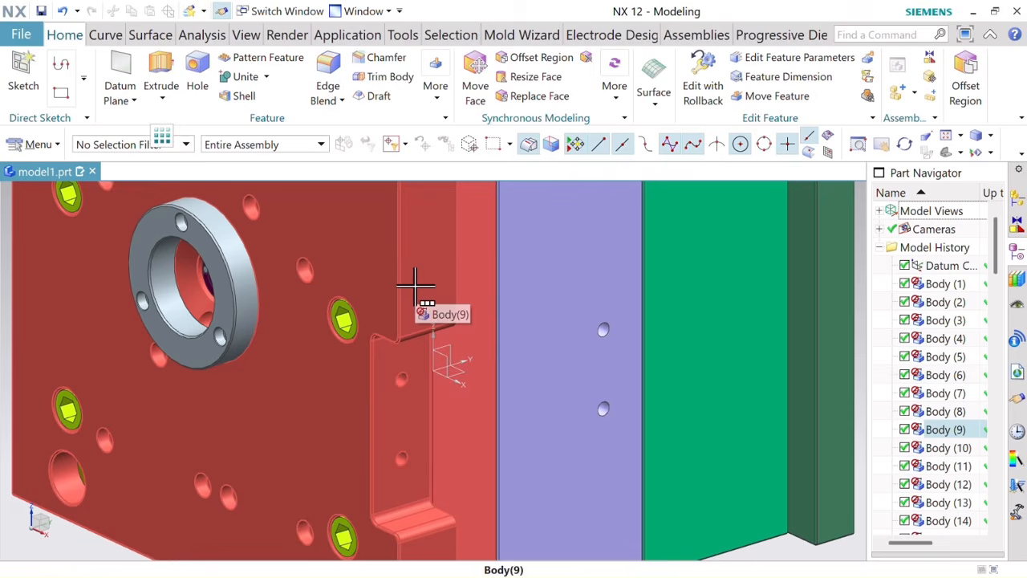
# Step: Hide the teal top clamping plate of the mould base
pyautogui.hotkey('ctrl', 'f')
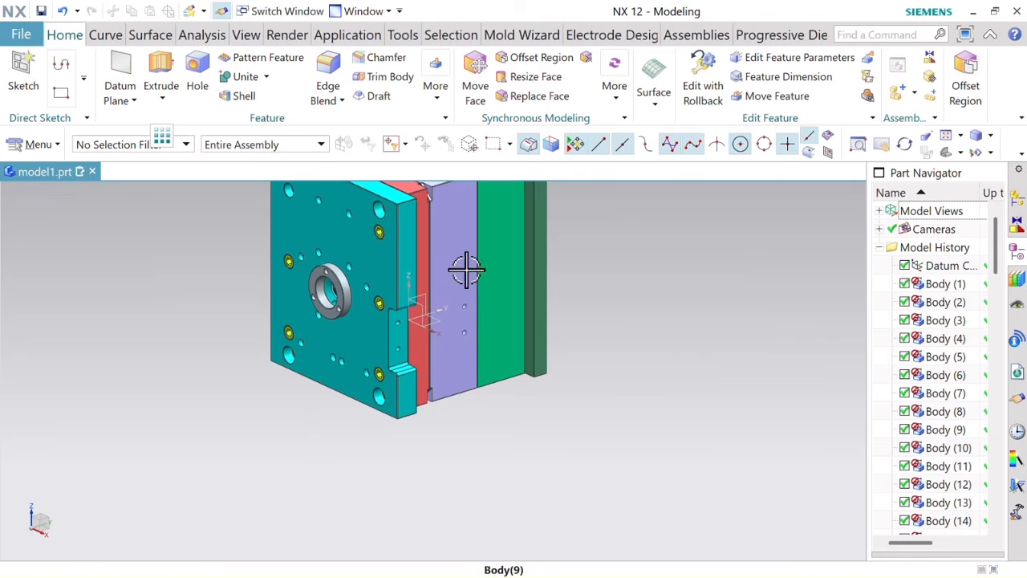
pyautogui.moveTo(459, 268); pyautogui.dragTo(382, 268, button='middle')
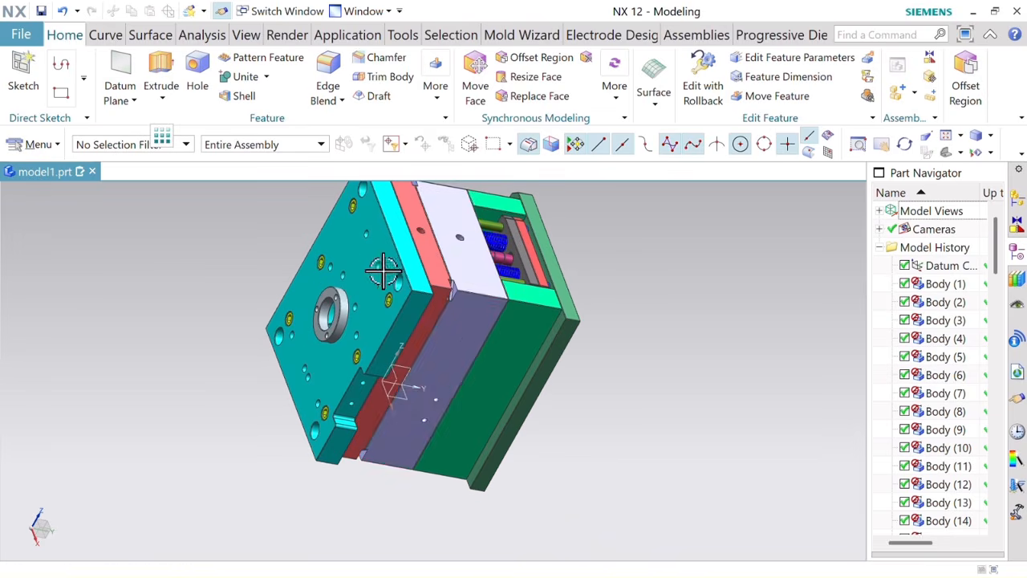
pyautogui.rightClick(406, 307)
pyautogui.click(439, 291)
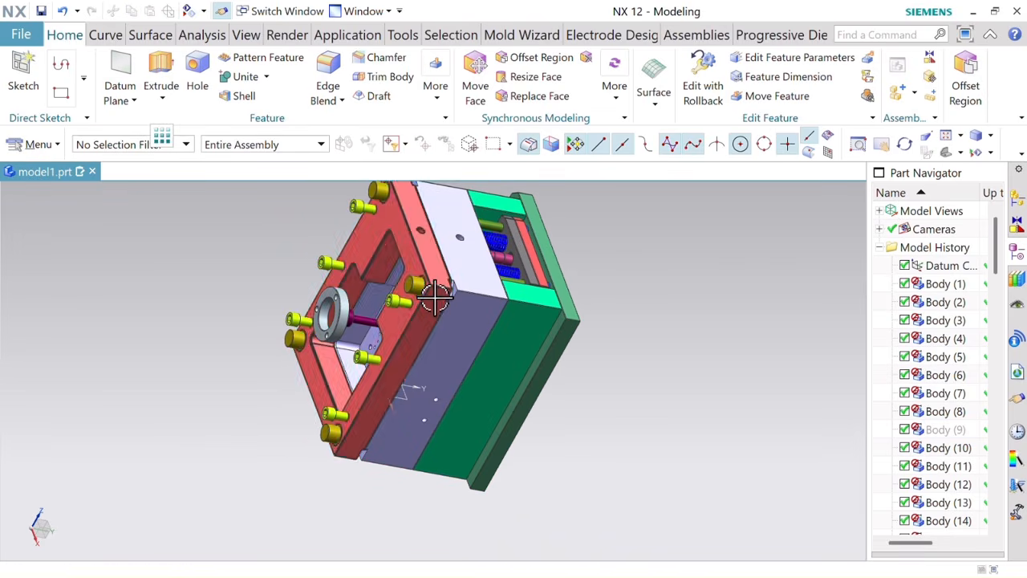
# Step: Hide the seven remaining mould plates and spacer blocks, leaving the pins, screws, springs and bushes
pyautogui.click(470, 298)
pyautogui.click(497, 313)
pyautogui.click(550, 340)
pyautogui.click(536, 277)
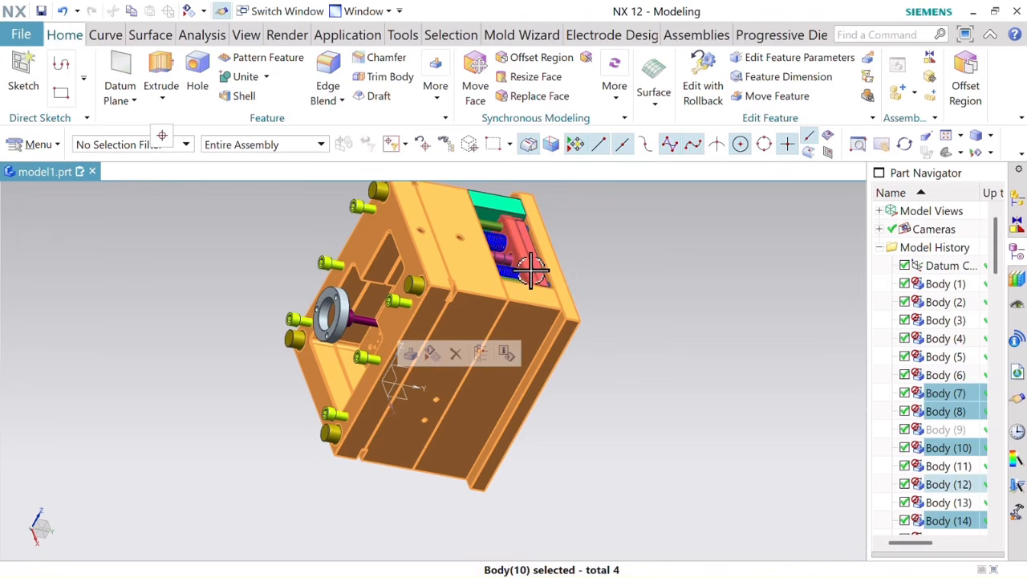
pyautogui.click(532, 255)
pyautogui.click(493, 197)
pyautogui.click(492, 197)
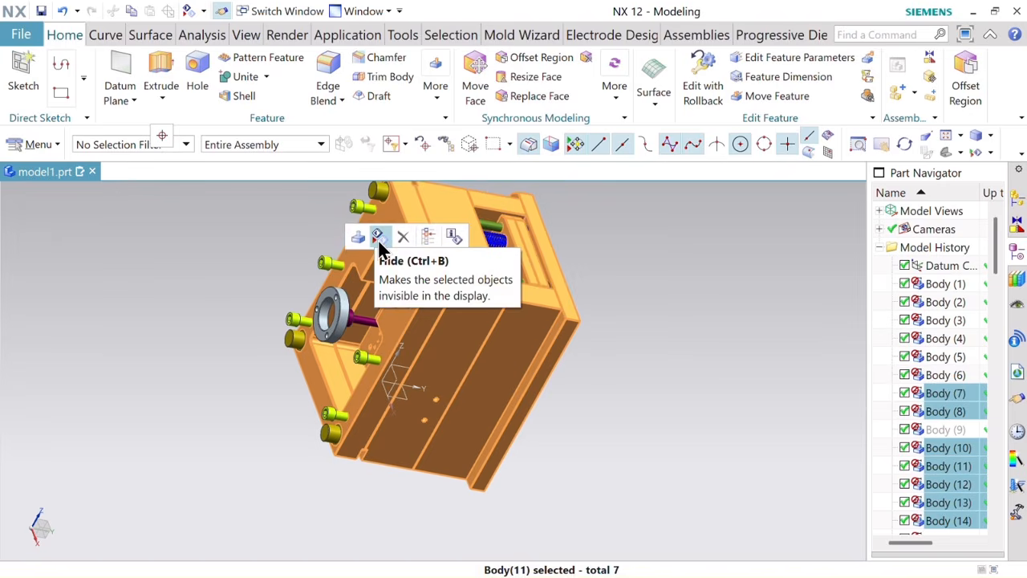
pyautogui.click(378, 239)
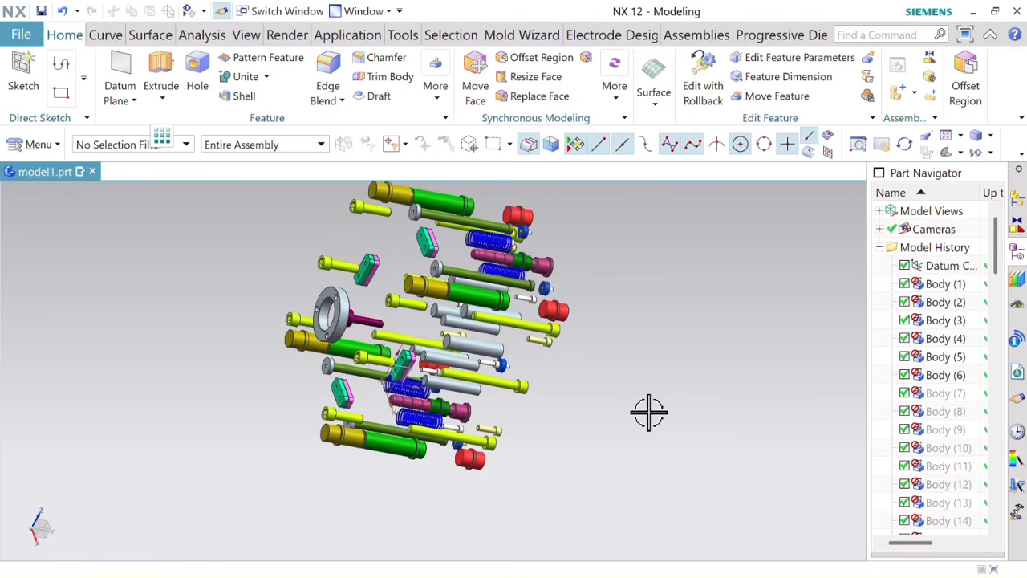
# Step: Examine the mould's child parts from several angles, including the screws, springs, locating ring, sprue bush, return pins and guide pillars
pyautogui.moveTo(650, 413); pyautogui.dragTo(679, 397, button='middle')
pyautogui.scroll(-4, 678, 399)
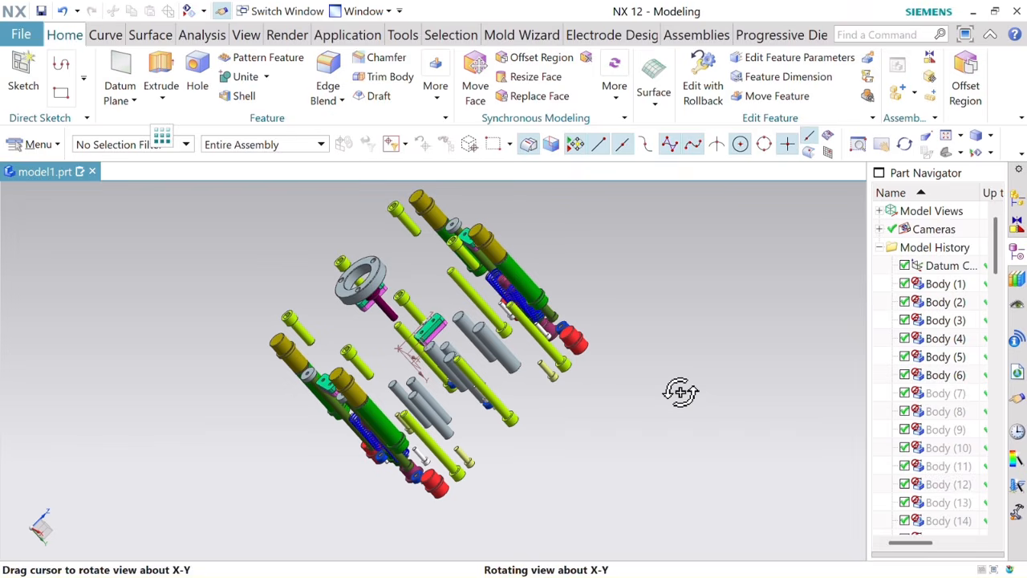
pyautogui.moveTo(680, 392); pyautogui.dragTo(682, 379, button='middle')
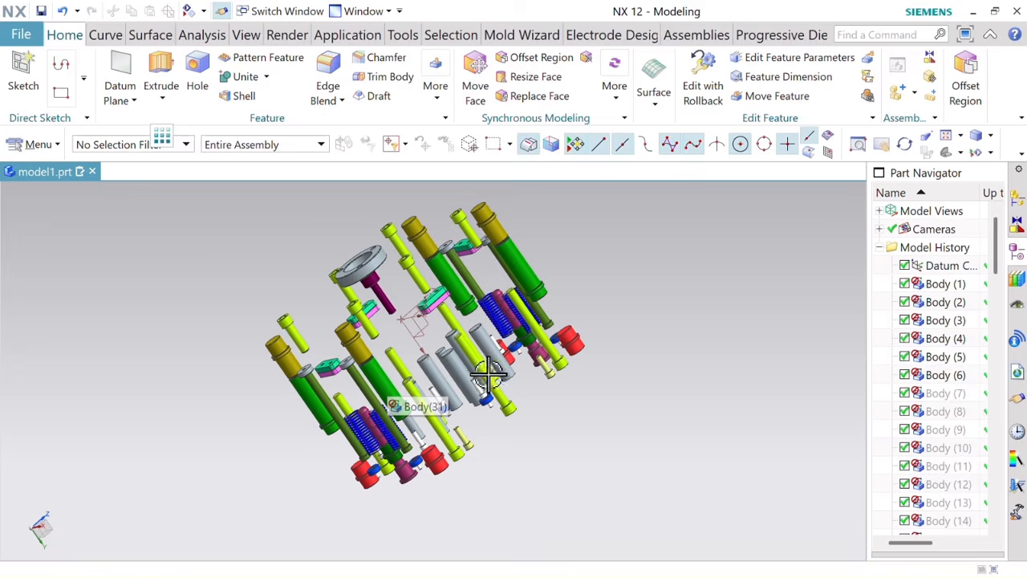
pyautogui.scroll(4, 452, 354)
pyautogui.scroll(-5, 451, 354)
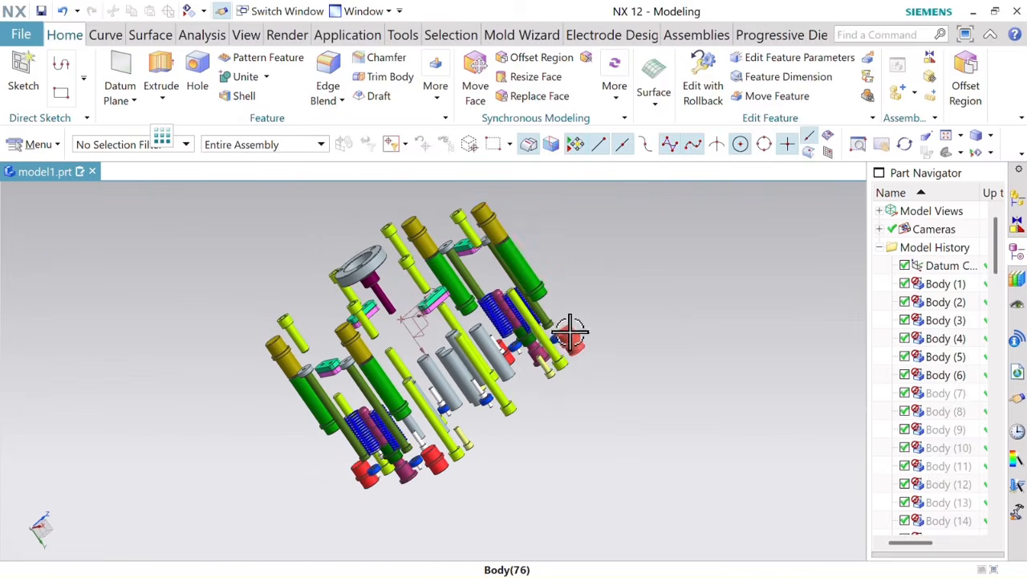
pyautogui.scroll(5, 569, 336)
pyautogui.scroll(-1, 568, 336)
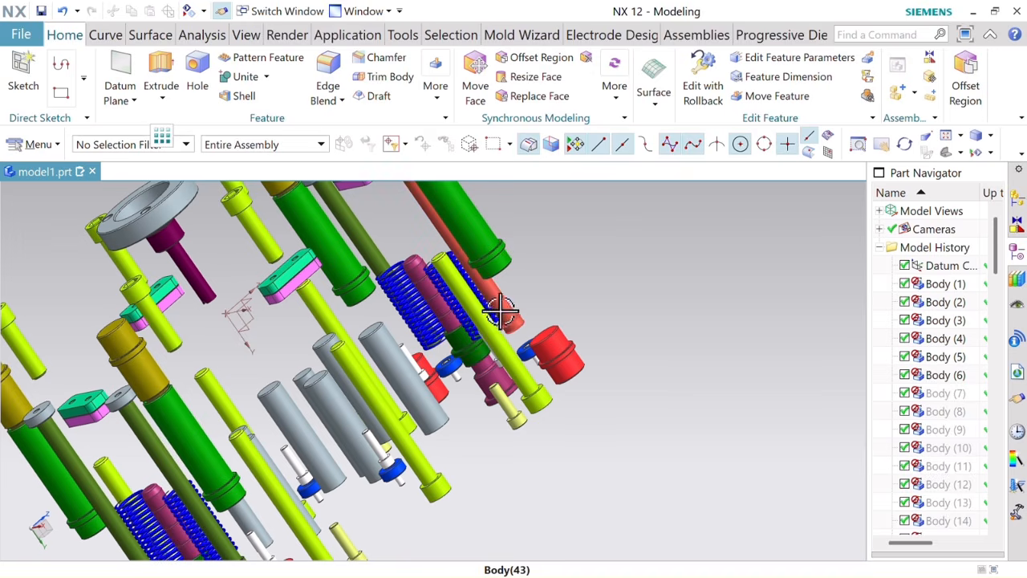
pyautogui.scroll(-3, 499, 313)
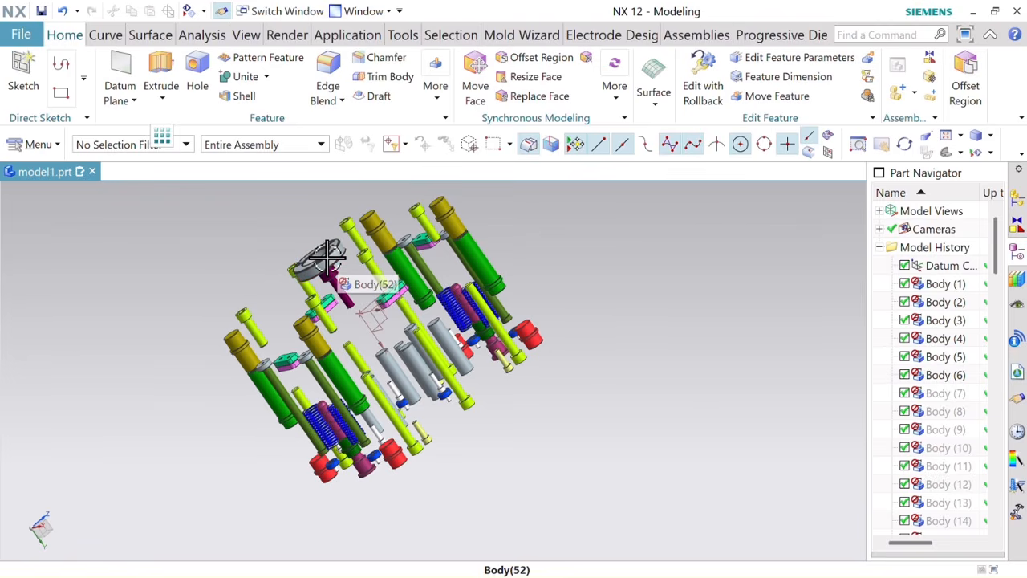
pyautogui.scroll(3, 325, 257)
pyautogui.scroll(-2, 329, 265)
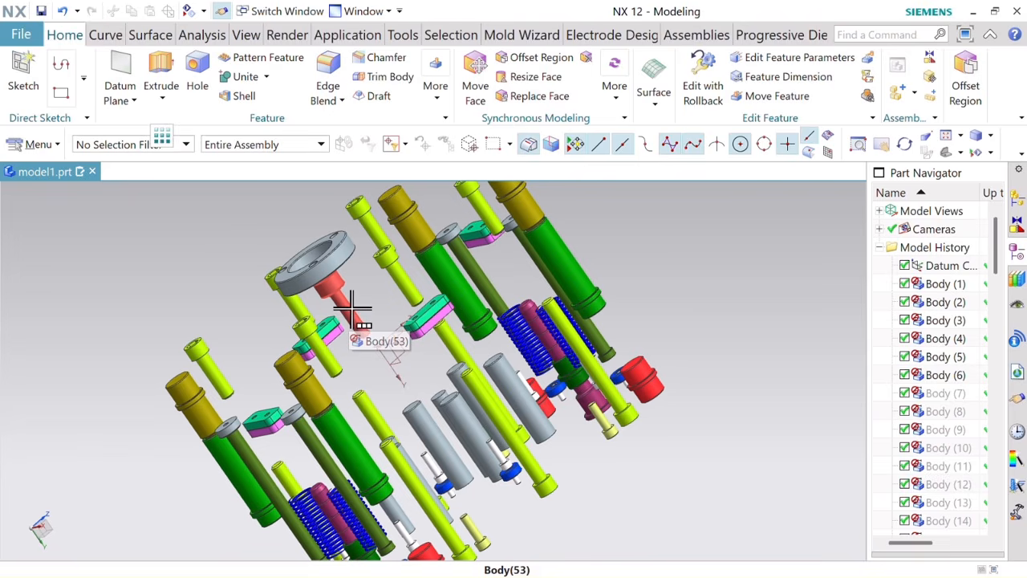
pyautogui.scroll(-3, 354, 307)
pyautogui.scroll(2, 357, 298)
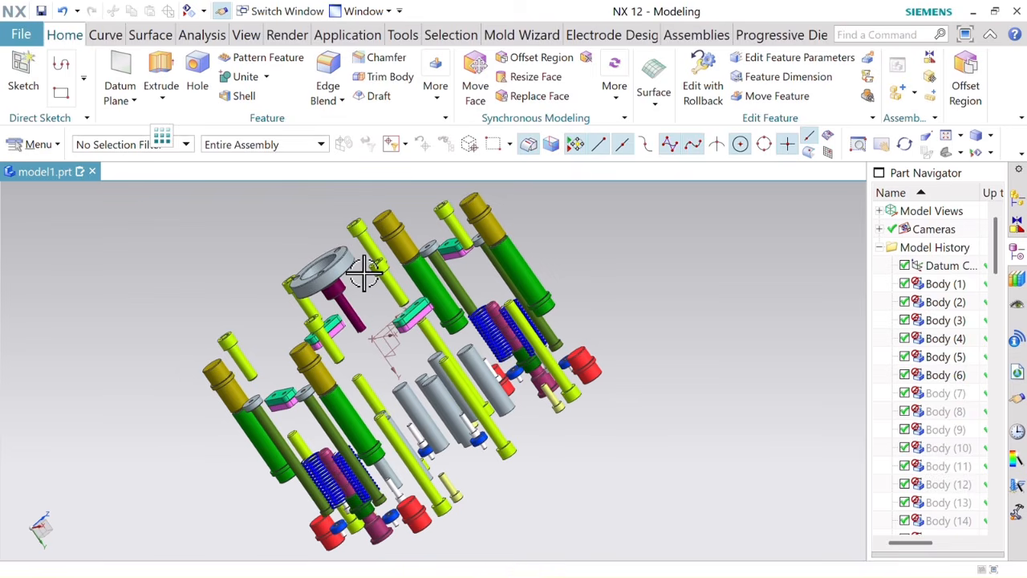
pyautogui.moveTo(364, 298); pyautogui.dragTo(383, 251, button='middle')
pyautogui.scroll(3, 378, 211)
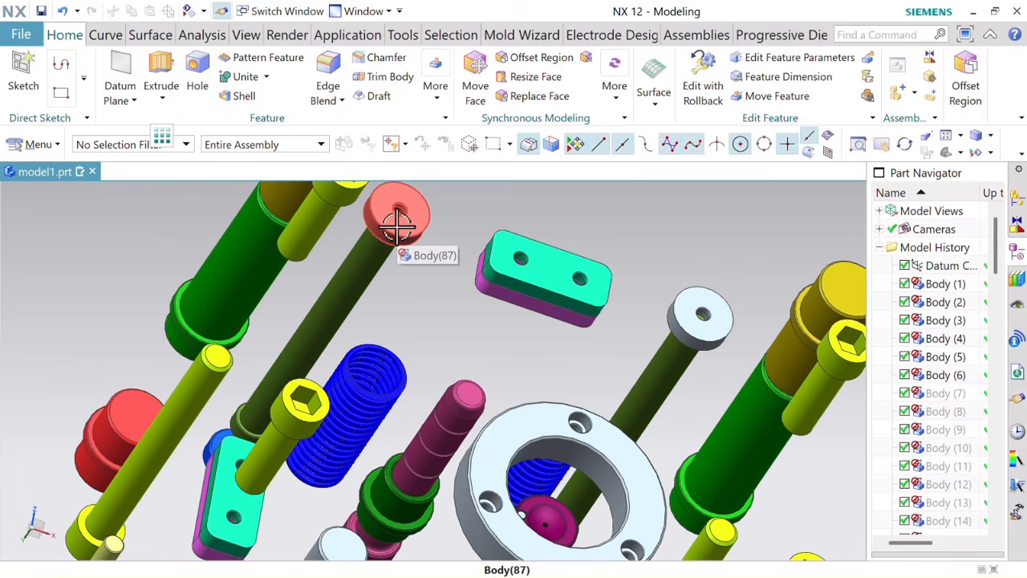
pyautogui.scroll(-4, 394, 222)
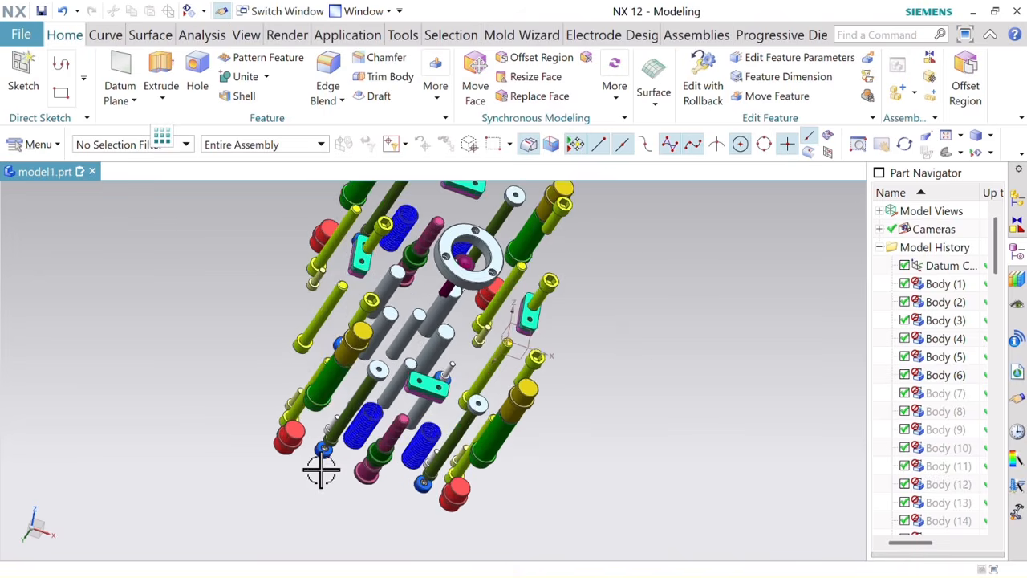
pyautogui.scroll(5, 325, 439)
pyautogui.scroll(-5, 328, 418)
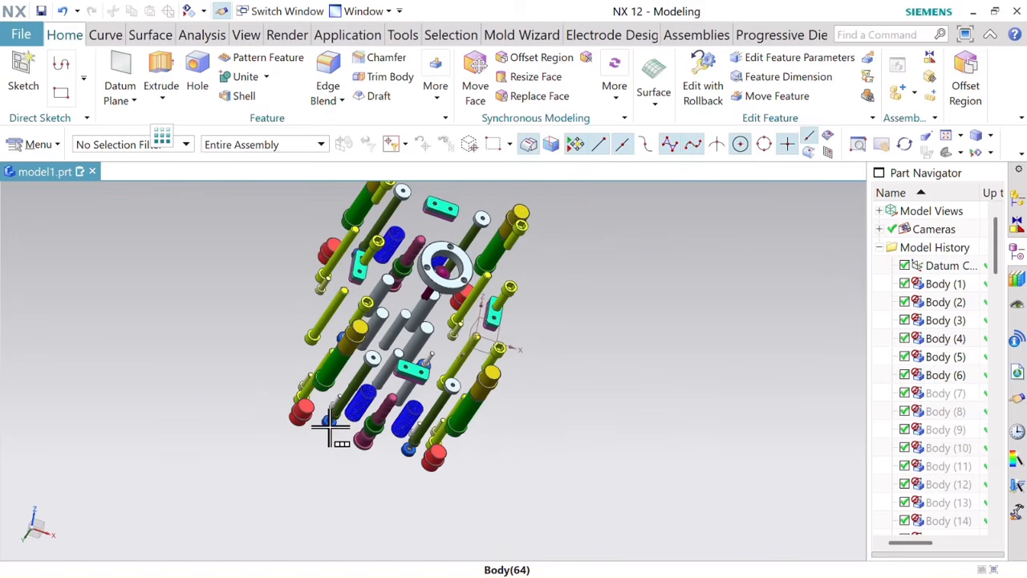
# Step: Hide the long yellow-green screw beside the blue springs at the outer corner of the mould
pyautogui.moveTo(619, 426); pyautogui.dragTo(574, 397, button='middle')
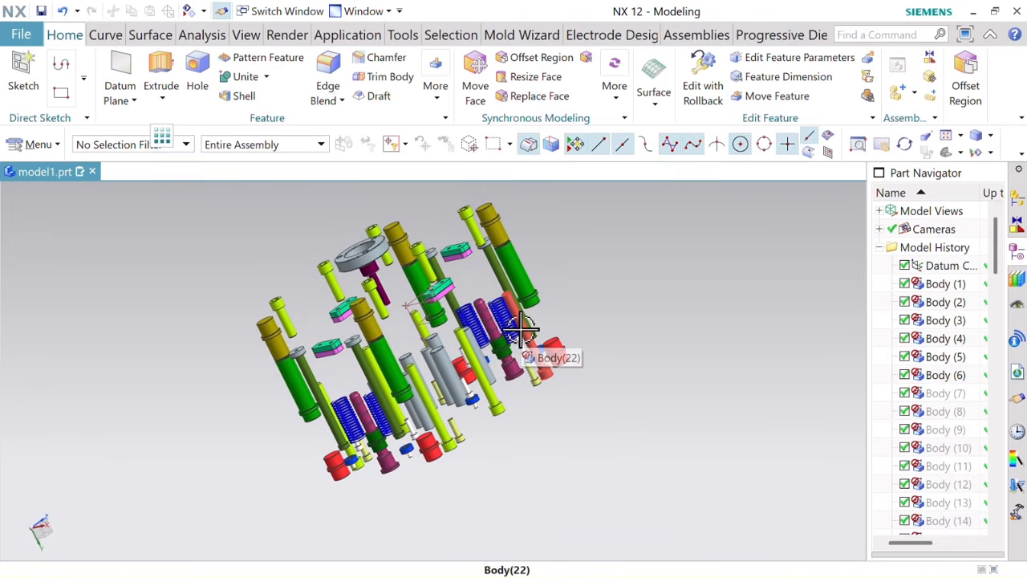
pyautogui.rightClick(520, 325)
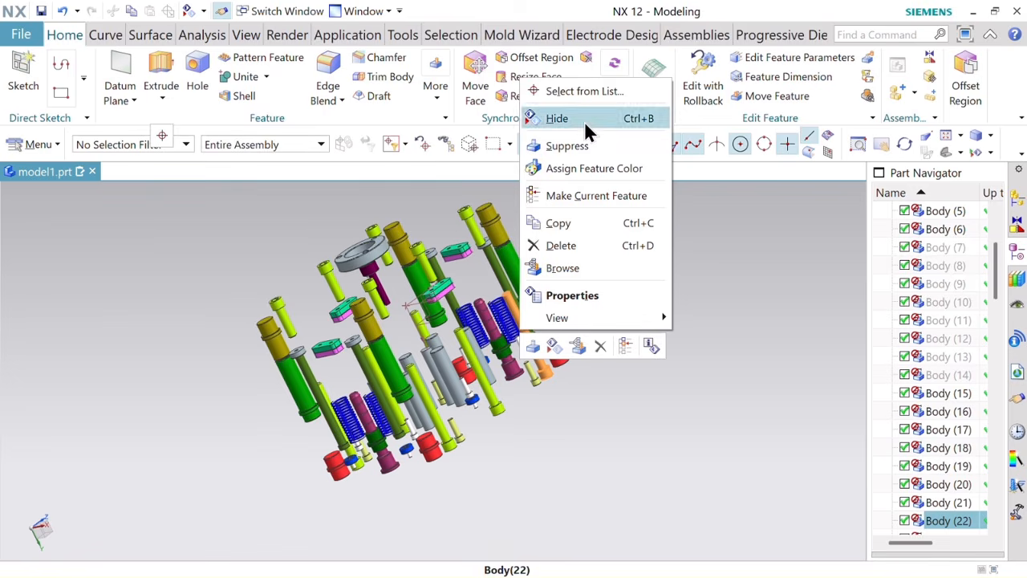
pyautogui.click(584, 120)
# Step: Hide ten more yellow-green cap screws, including the short ones around the locating ring and the long ones between the guide pillars
pyautogui.click(472, 215)
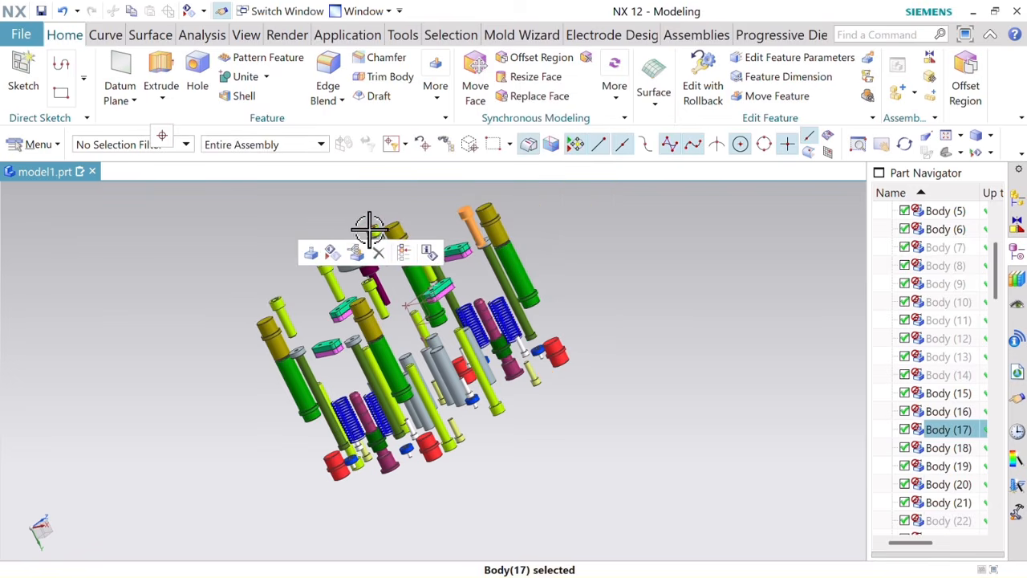
pyautogui.click(409, 242)
pyautogui.click(325, 269)
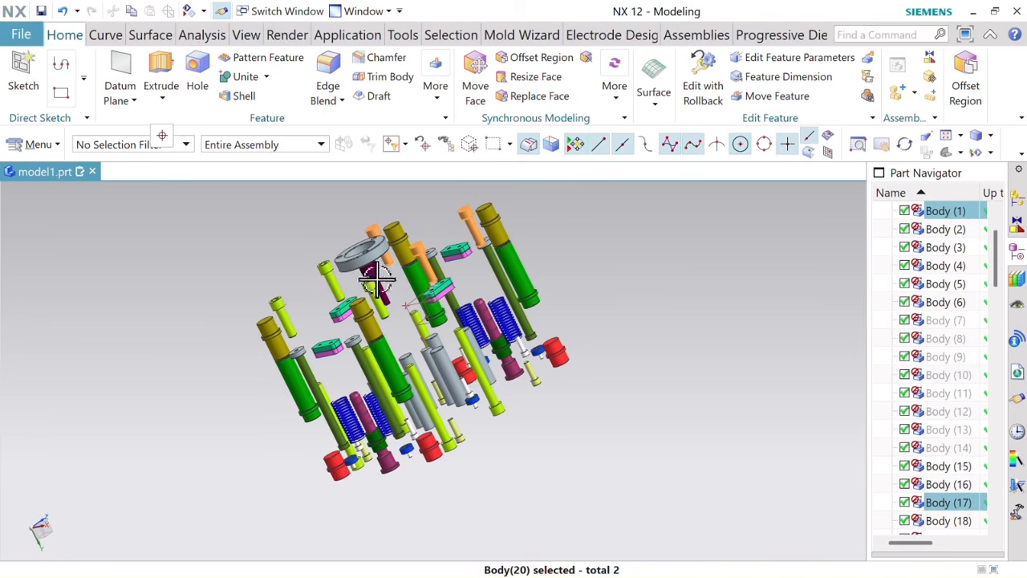
pyautogui.click(326, 269)
pyautogui.click(373, 293)
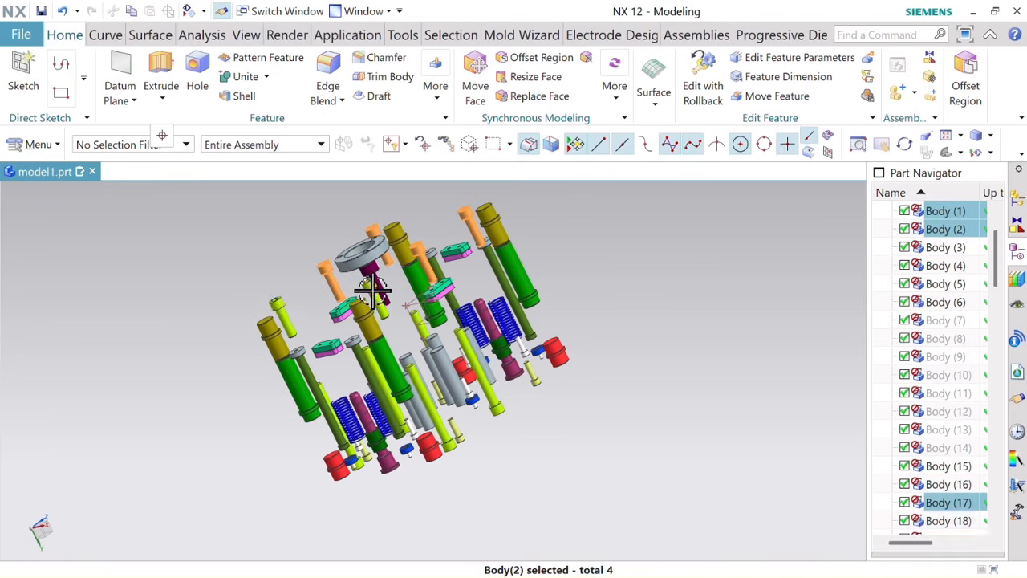
pyautogui.click(431, 331)
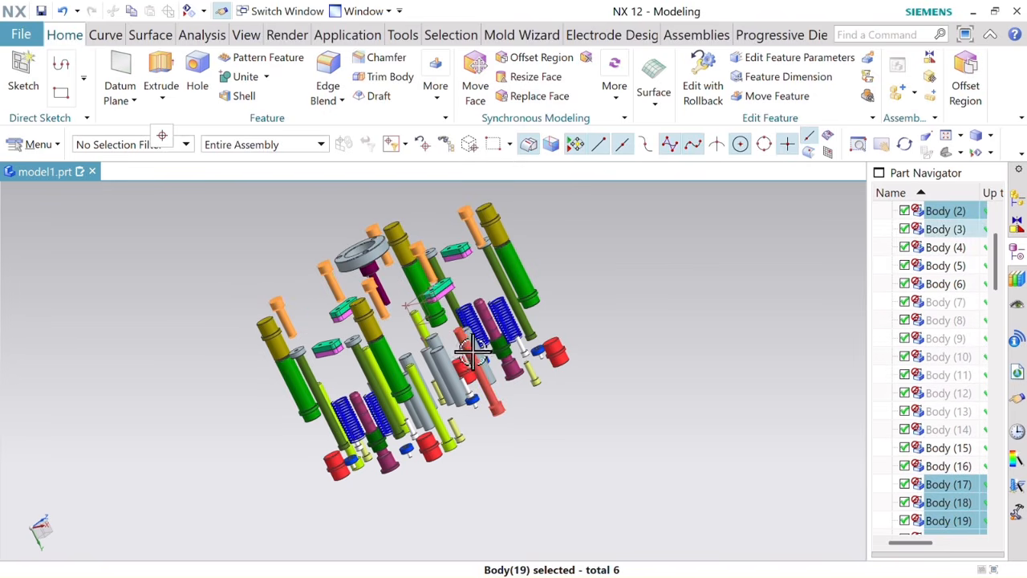
pyautogui.click(435, 332)
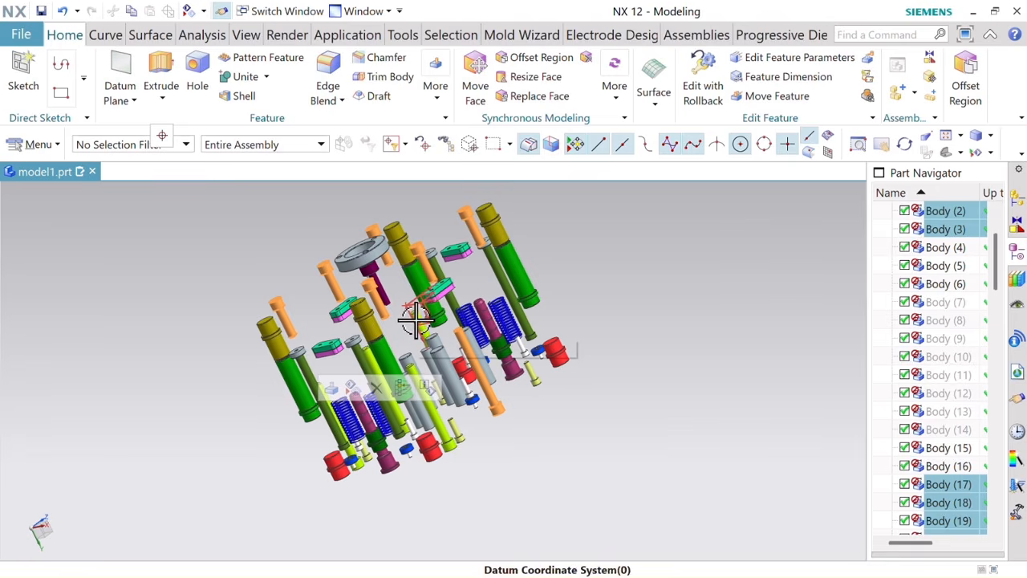
pyautogui.scroll(6, 415, 319)
pyautogui.click(415, 320)
pyautogui.scroll(-3, 383, 481)
pyautogui.scroll(-2, 384, 481)
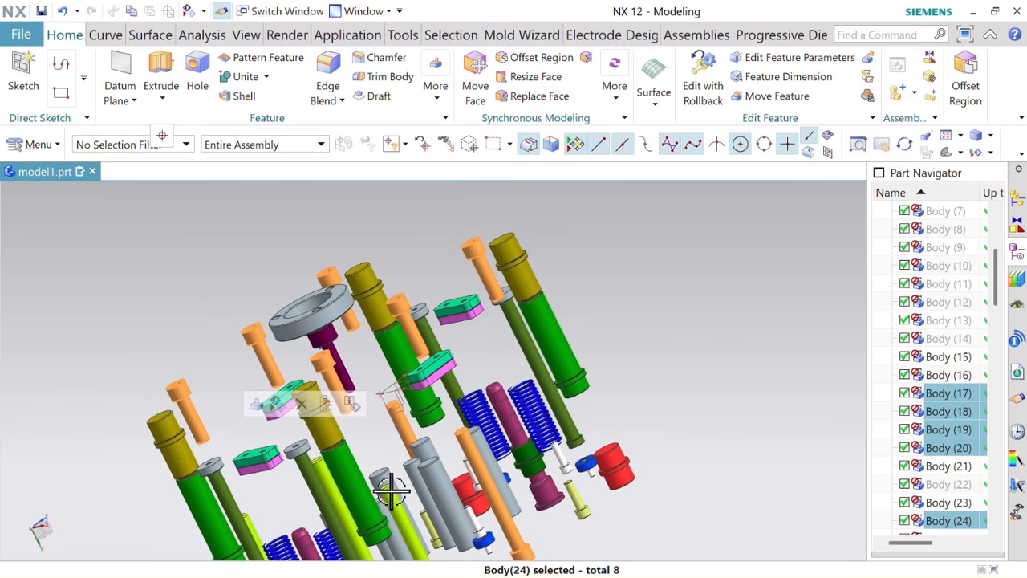
pyautogui.click(388, 485)
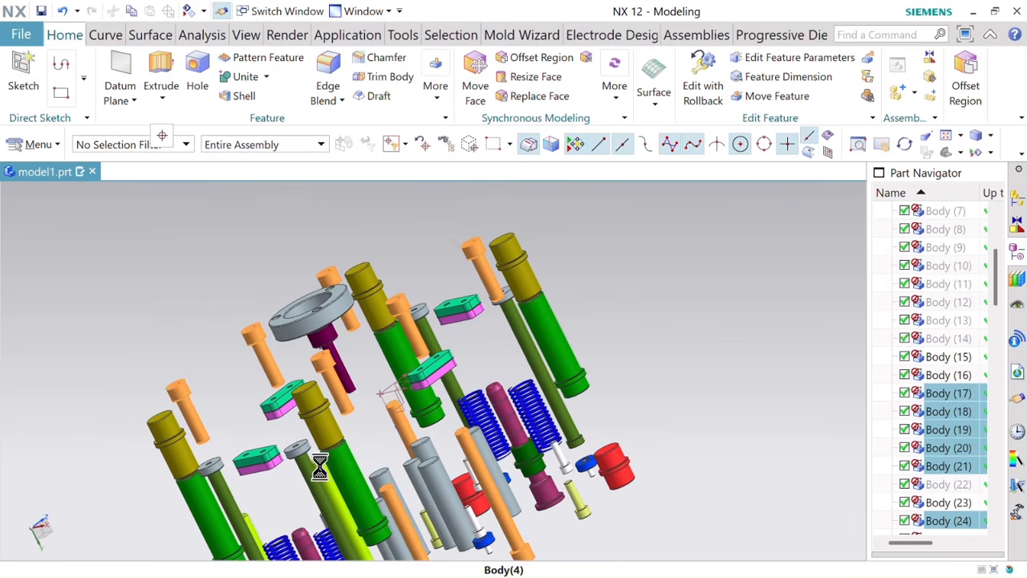
pyautogui.click(316, 462)
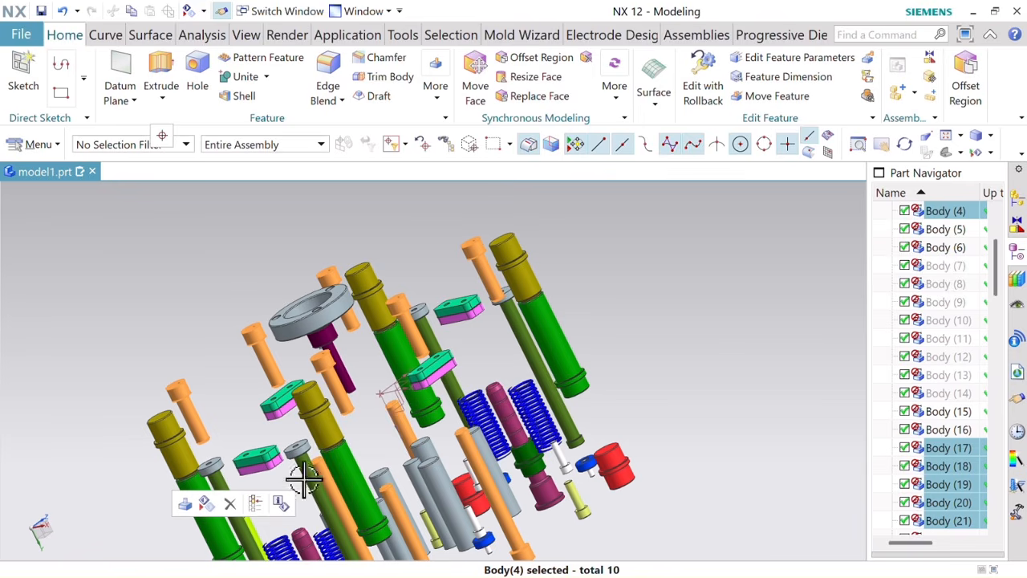
pyautogui.click(205, 504)
pyautogui.scroll(-3, 377, 462)
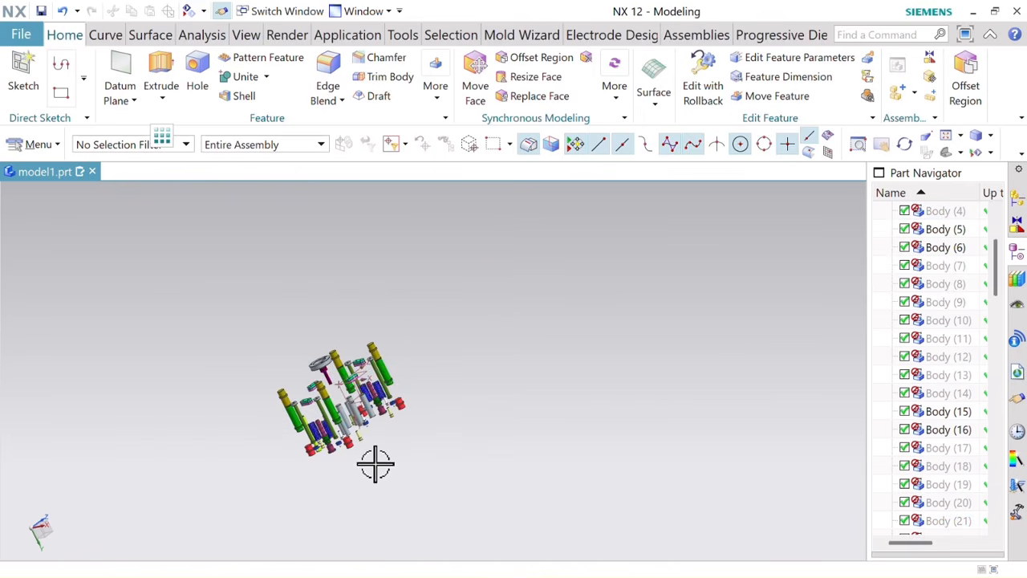
# Step: Show all hidden objects of the mould base again and close the Show and Hide dialog
pyautogui.scroll(5, 377, 463)
pyautogui.scroll(-3, 383, 425)
pyautogui.moveTo(532, 383); pyautogui.dragTo(637, 430, button='middle')
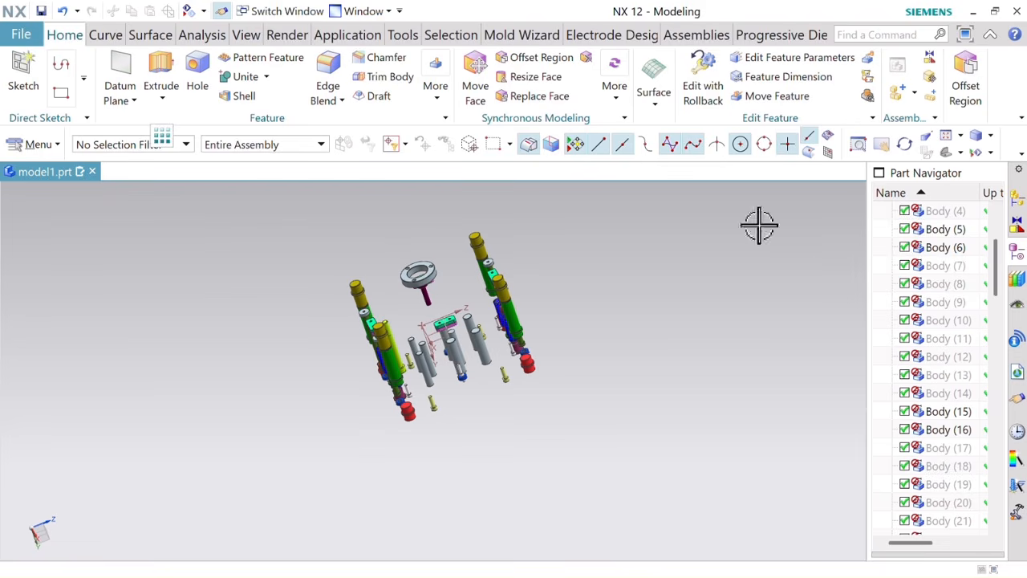
pyautogui.click(991, 152)
pyautogui.click(958, 176)
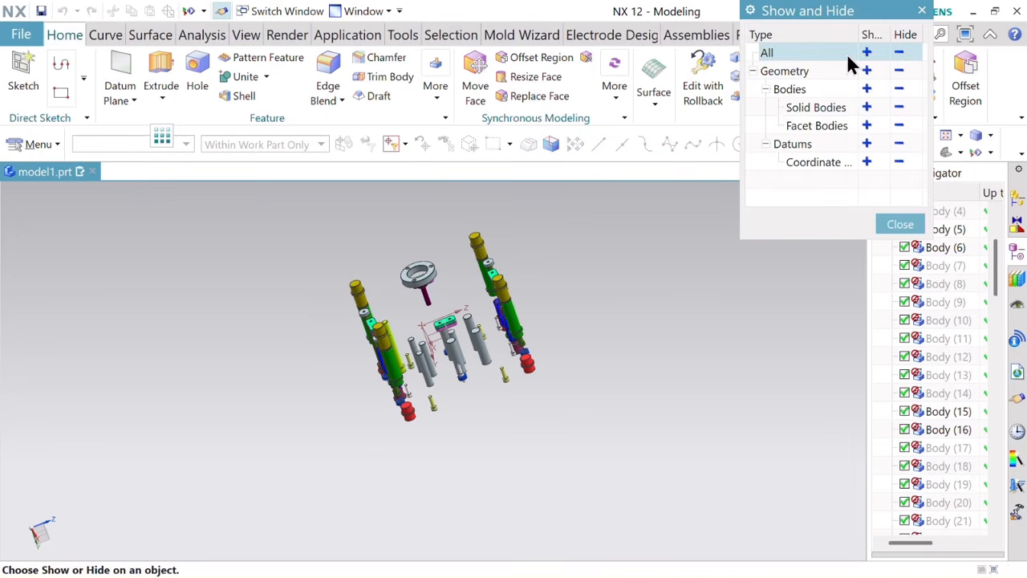
pyautogui.click(867, 52)
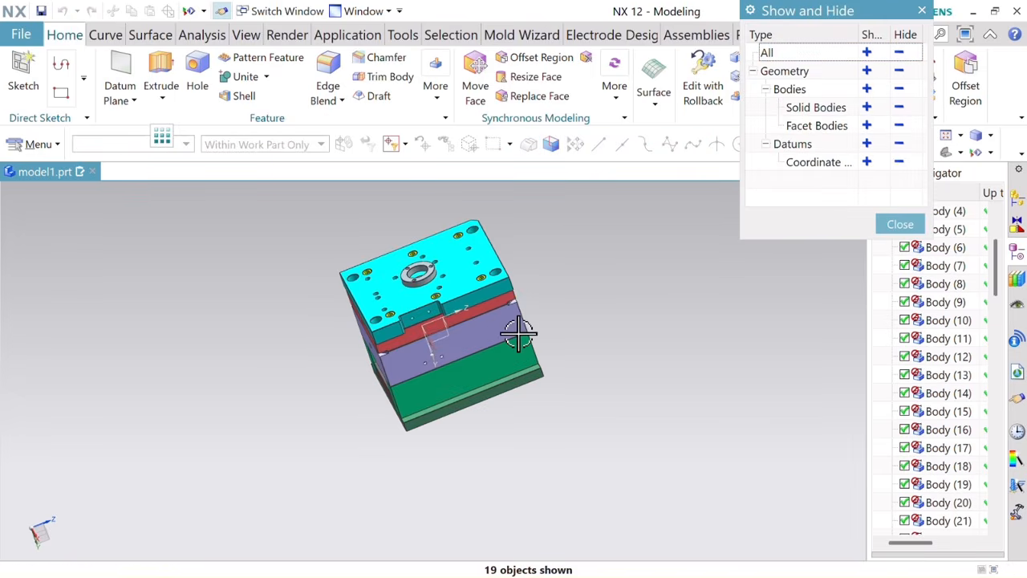
pyautogui.moveTo(519, 329); pyautogui.dragTo(554, 321, button='middle')
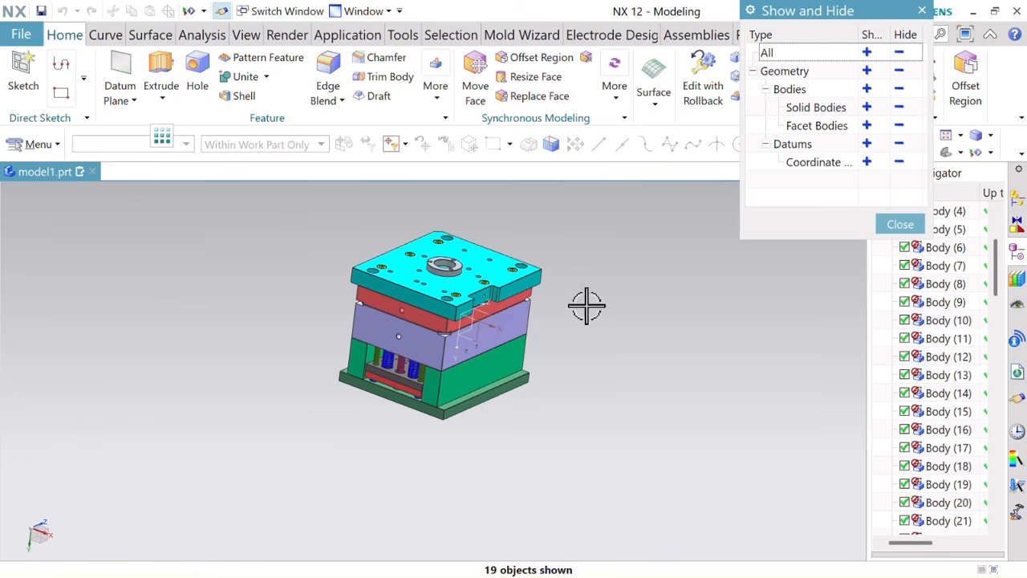
pyautogui.click(902, 225)
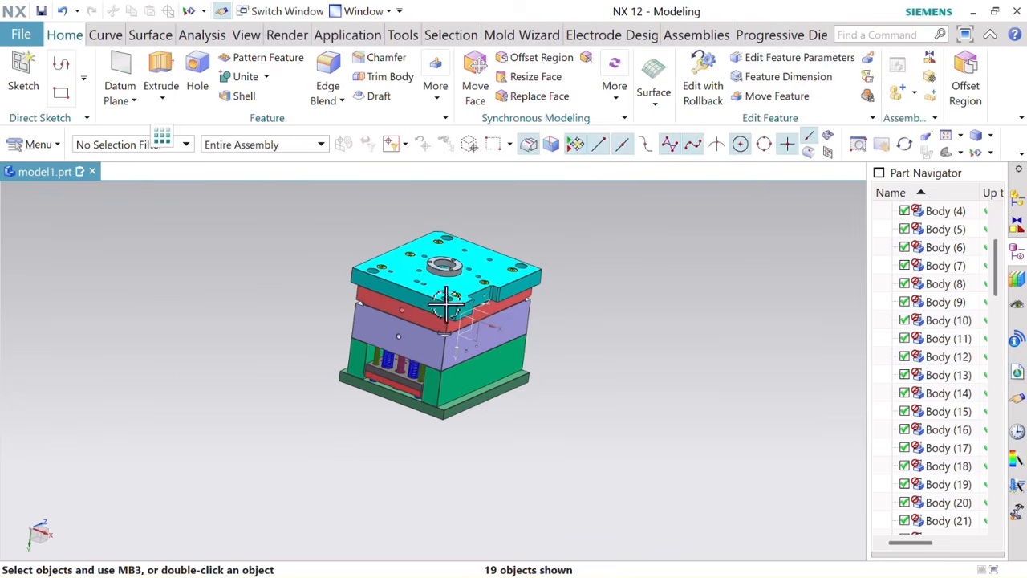
# Step: Create a new part file model2.prt from the Model template in millimetres
pyautogui.click(24, 35)
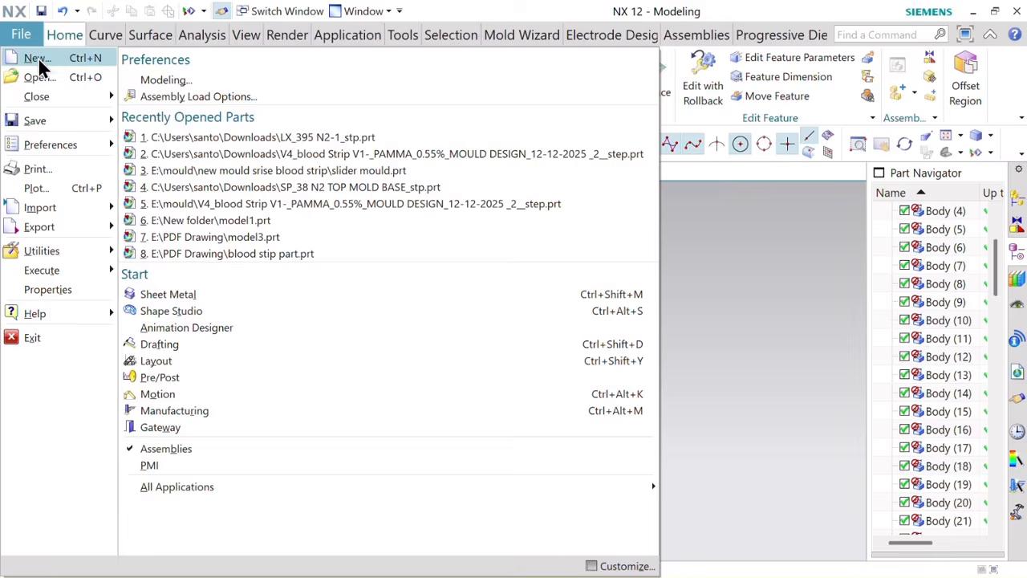
pyautogui.click(38, 58)
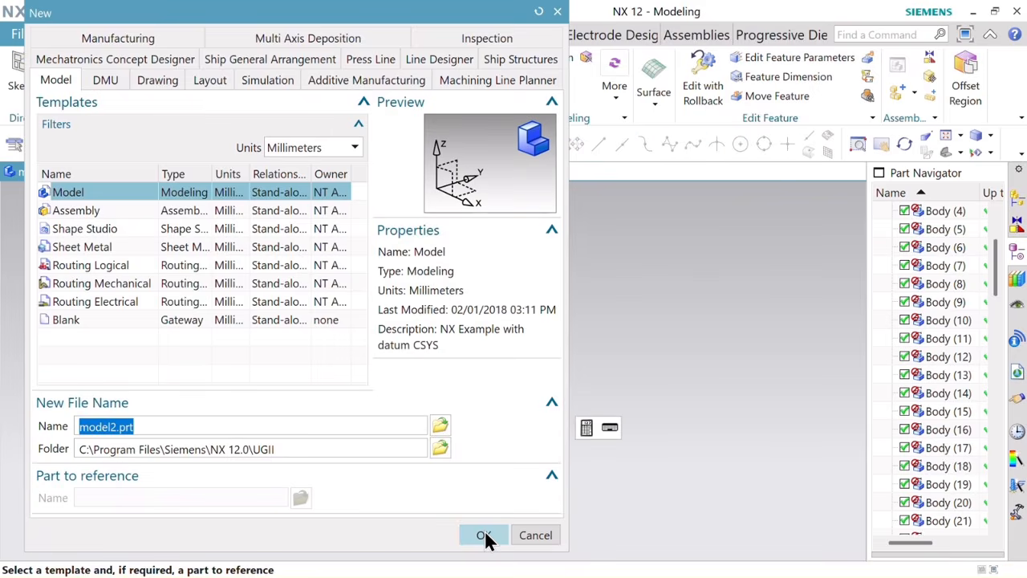
pyautogui.click(485, 535)
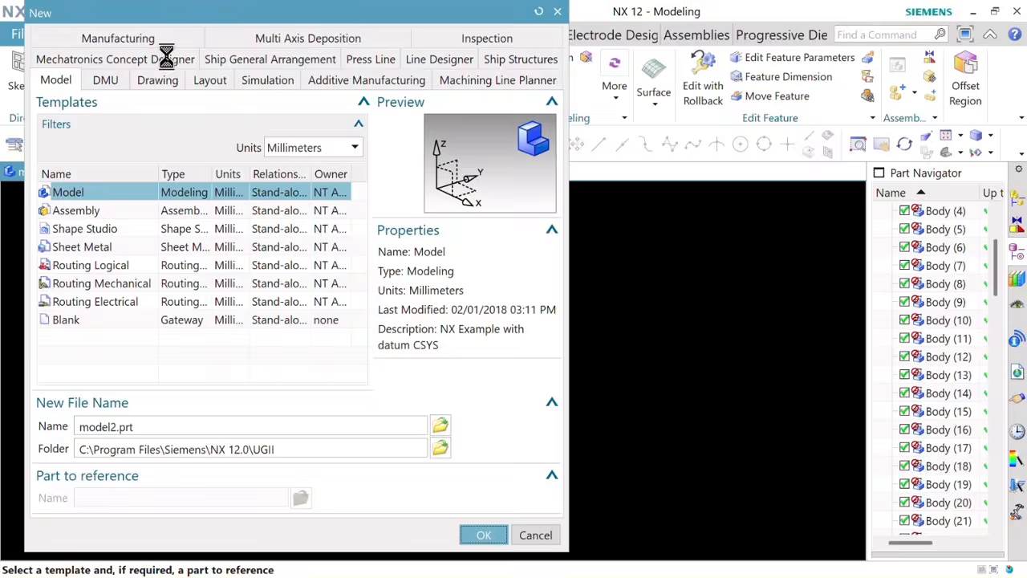
# Step: Import the Parasolid file "mould chaild part.x_t" into the new part
pyautogui.click(22, 35)
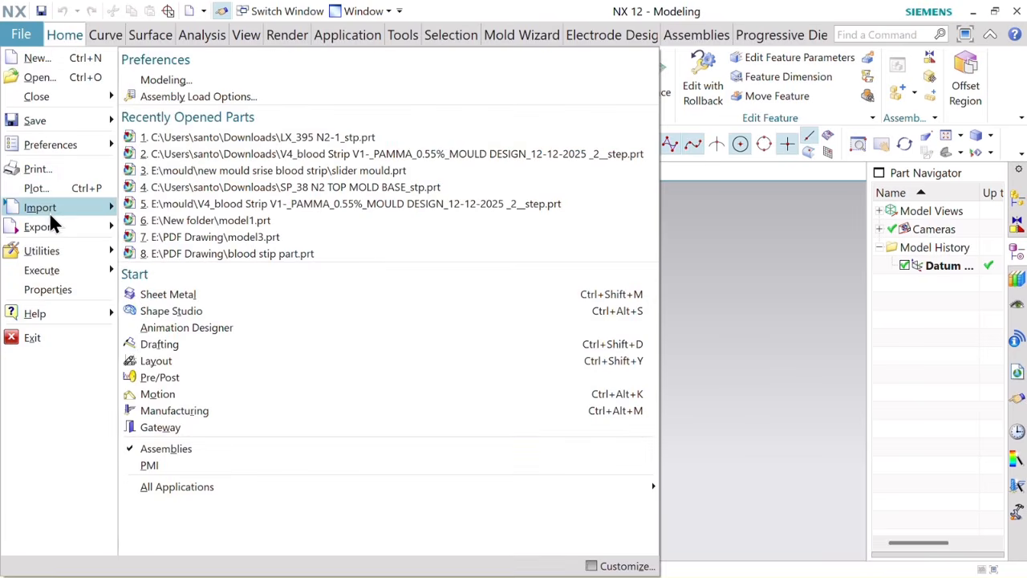
pyautogui.moveTo(50, 211)
pyautogui.click(160, 115)
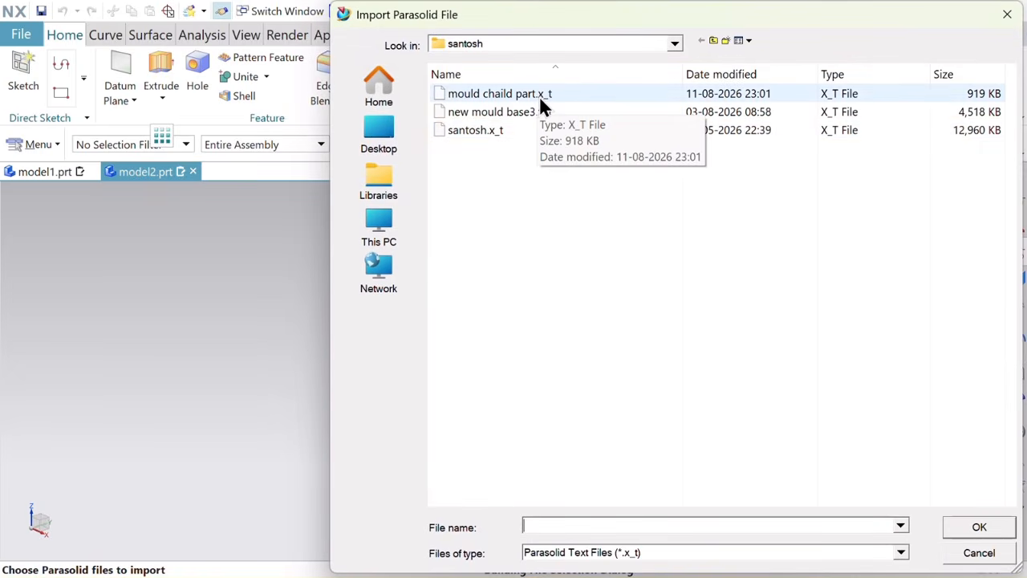
pyautogui.doubleClick(540, 94)
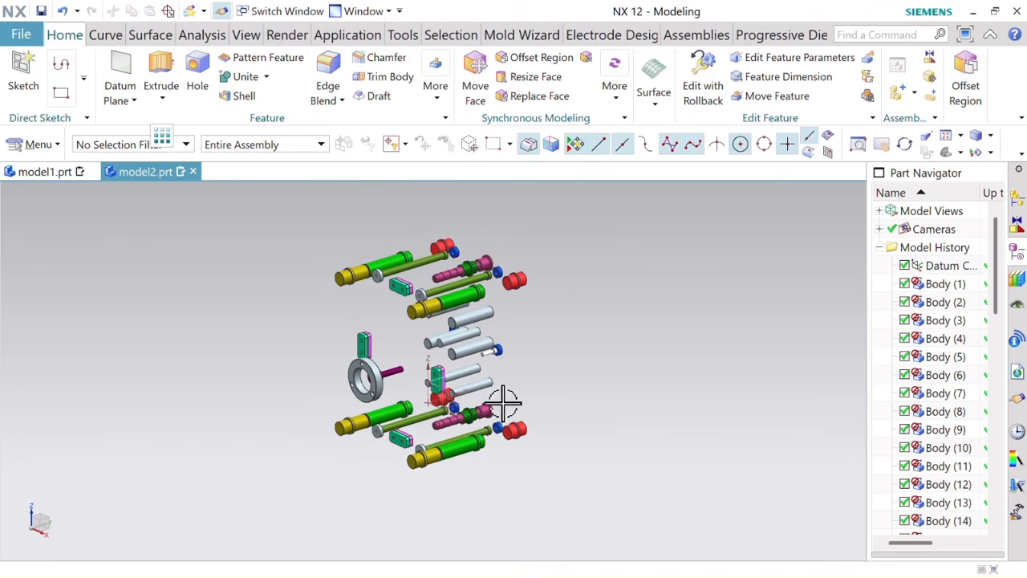
# Step: Examine the imported child parts from several angles, including the guide pillars and bushes, return pins, locating ring and support pillars
pyautogui.moveTo(500, 401); pyautogui.dragTo(459, 276, button='middle')
pyautogui.scroll(5, 436, 268)
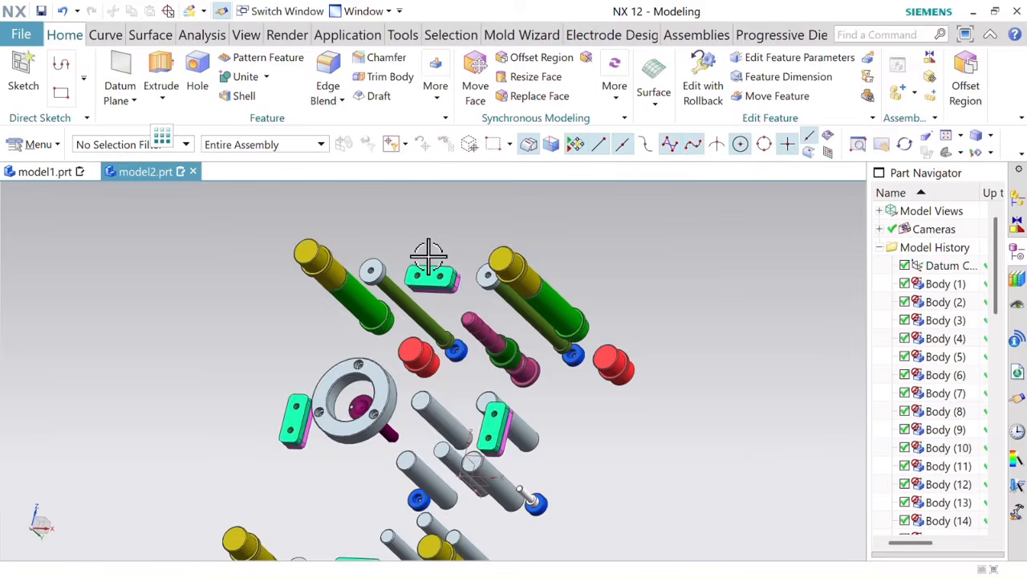
pyautogui.scroll(-3, 455, 329)
pyautogui.moveTo(454, 329); pyautogui.dragTo(447, 294, button='middle')
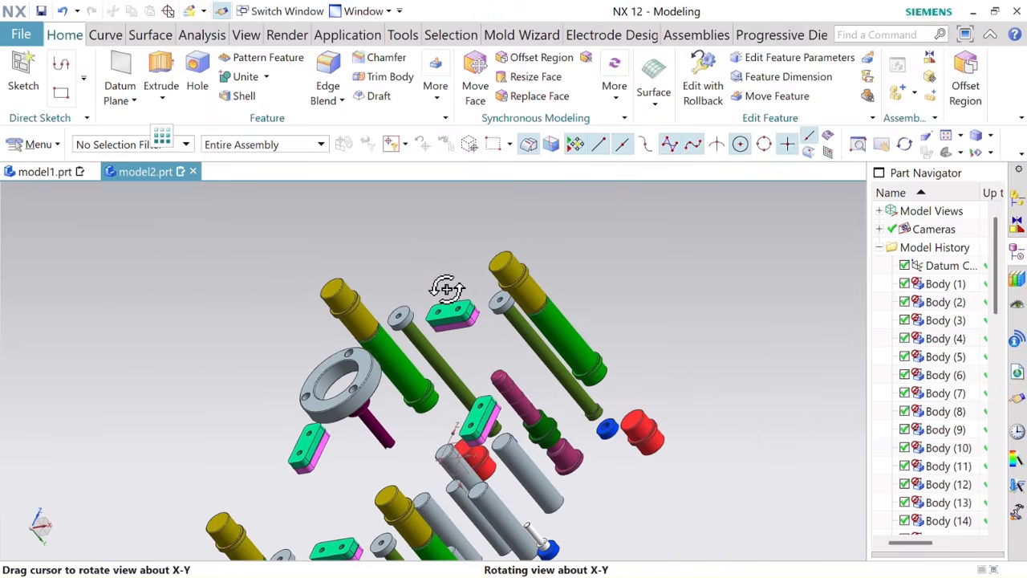
pyautogui.scroll(-5, 450, 305)
pyautogui.scroll(5, 440, 329)
pyautogui.scroll(-5, 465, 300)
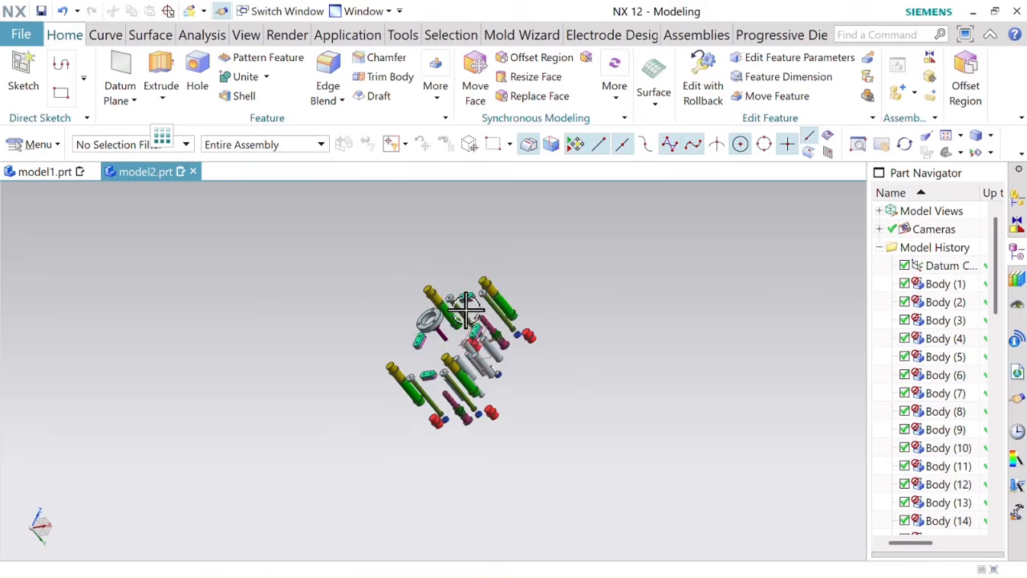
pyautogui.scroll(4, 472, 339)
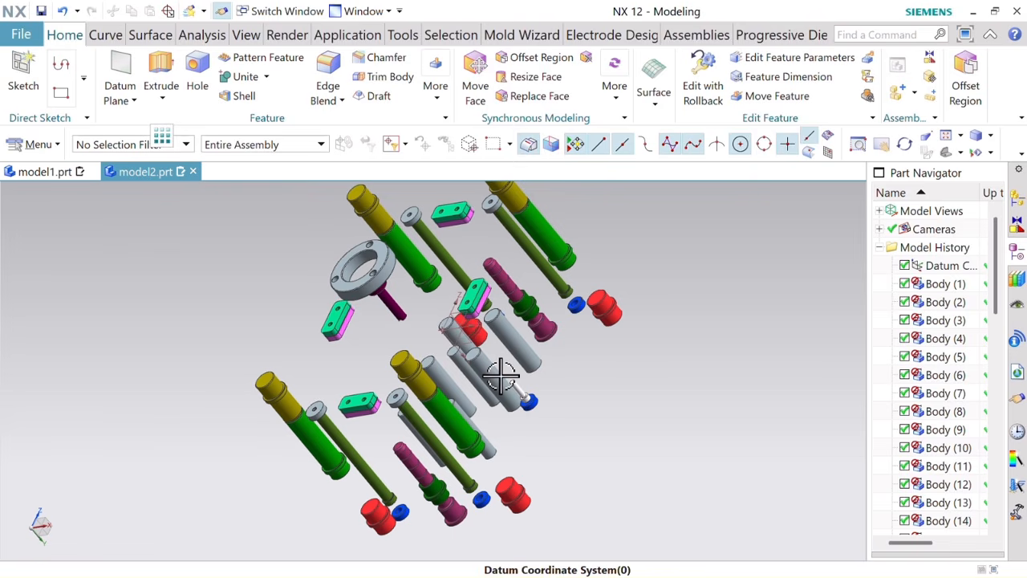
pyautogui.moveTo(500, 374); pyautogui.dragTo(534, 374, button='middle')
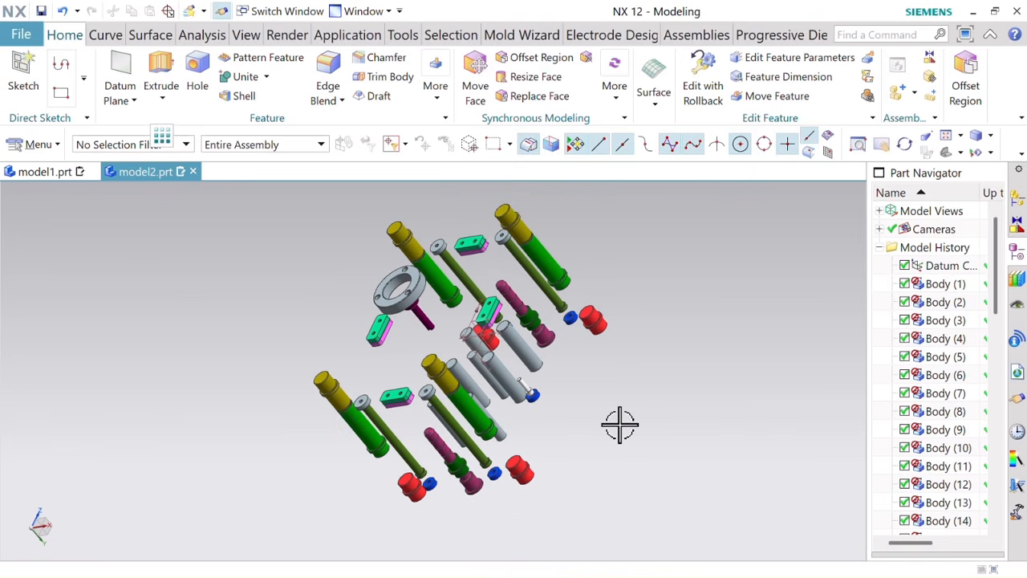
pyautogui.moveTo(615, 425)
pyautogui.mouseDown(button='middle')
pyautogui.moveTo(607, 395)
pyautogui.moveTo(607, 420)
pyautogui.moveTo(619, 417)
pyautogui.mouseUp(button='middle')
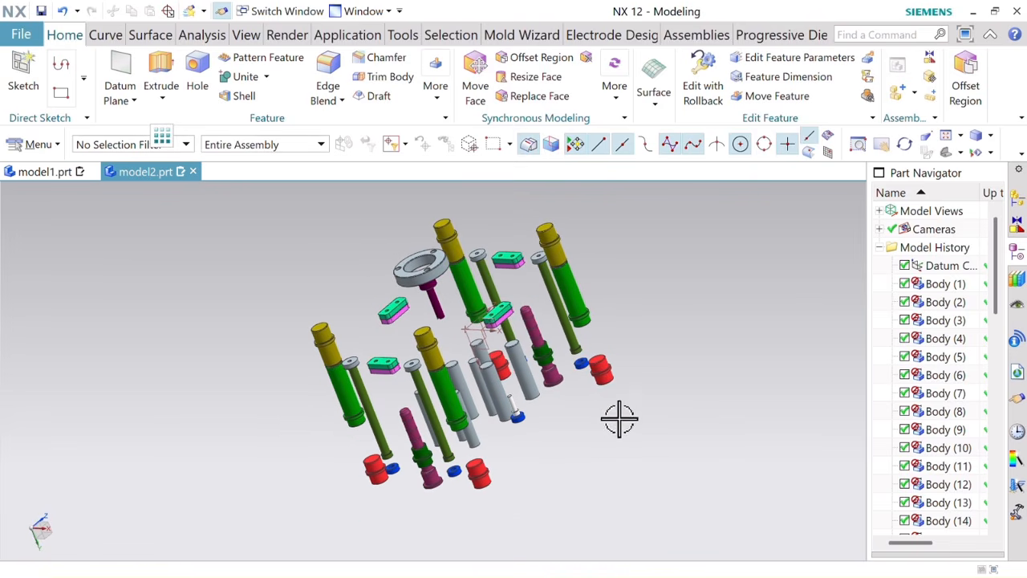
# Step: Isolate the yellow guide pillar at the outer corner by hiding it and swapping the shown and hidden bodies
pyautogui.rightClick(554, 232)
pyautogui.click(635, 270)
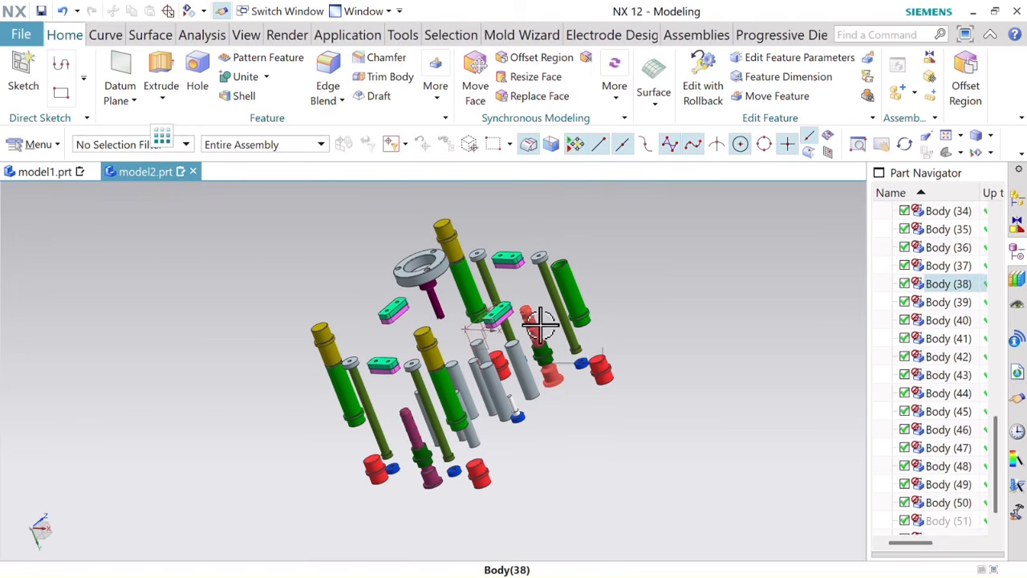
pyautogui.hotkey('ctrl', 'shift', 'b')
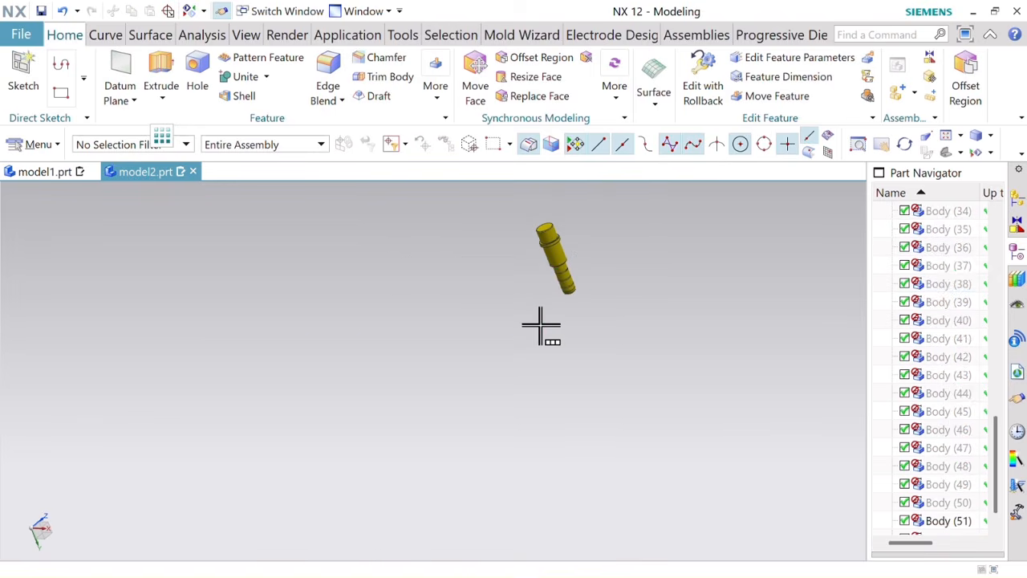
# Step: Switch to Drafting and create Sheet 1 at standard size A0, scale 1:1, dismissing the View Creation Wizard
pyautogui.moveTo(514, 413); pyautogui.dragTo(498, 378, button='middle')
pyautogui.scroll(3, 482, 363)
pyautogui.scroll(-4, 479, 364)
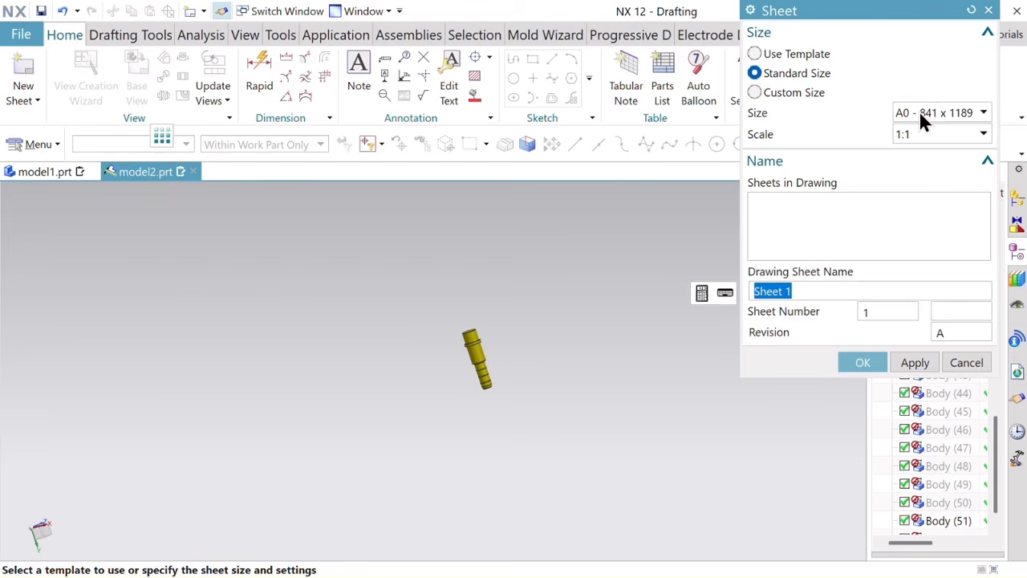
pyautogui.click(866, 362)
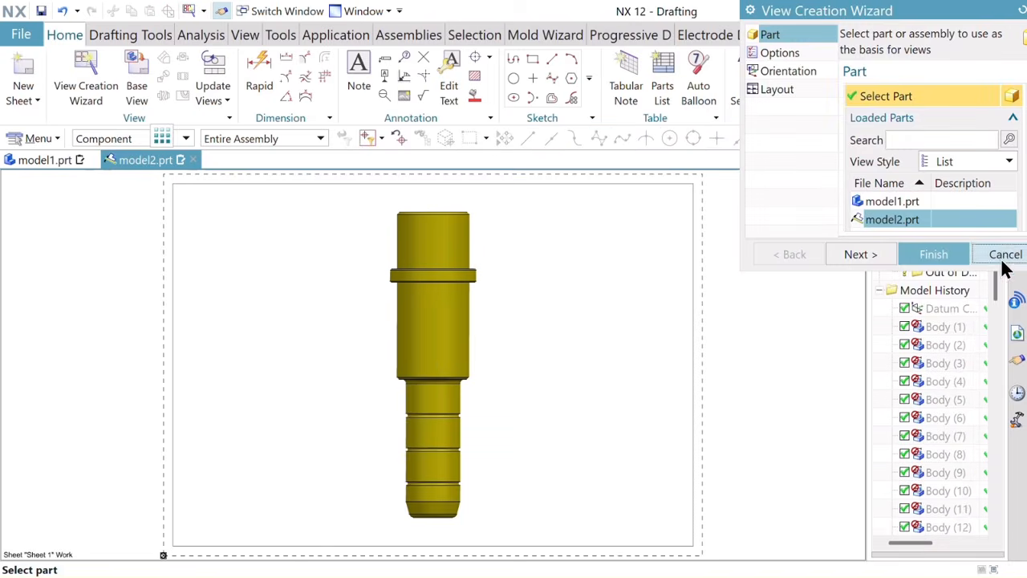
pyautogui.click(1002, 260)
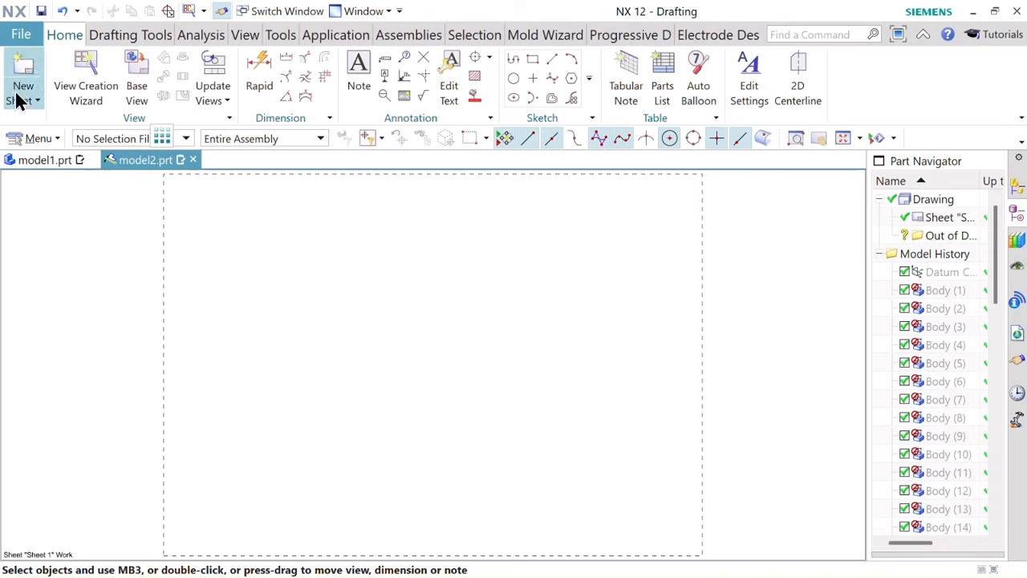
# Step: Place a Top base view of the guide pillar at scale 1:1 near the sheet's upper-left corner and a projected end view below it
pyautogui.click(137, 88)
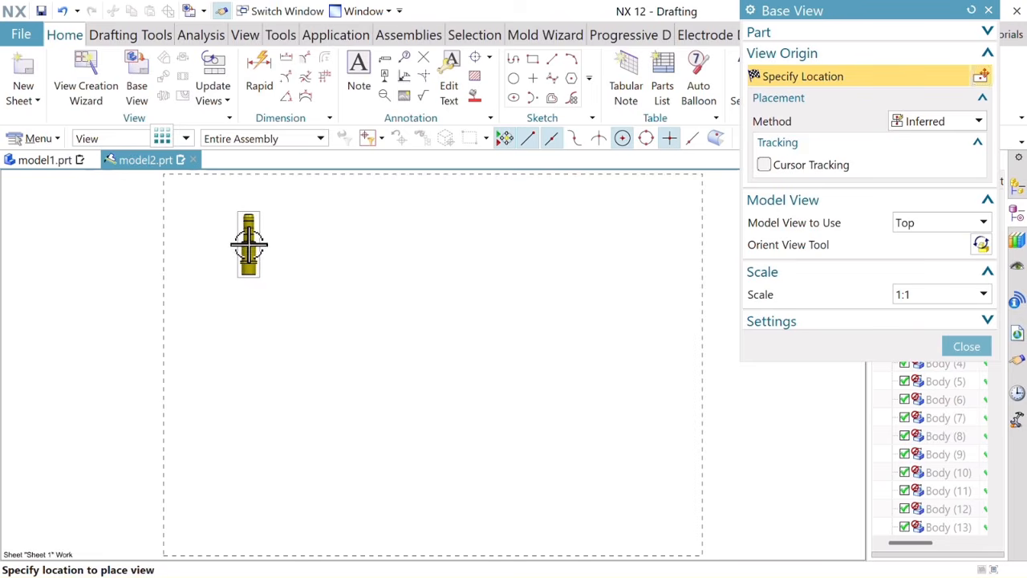
pyautogui.click(248, 244)
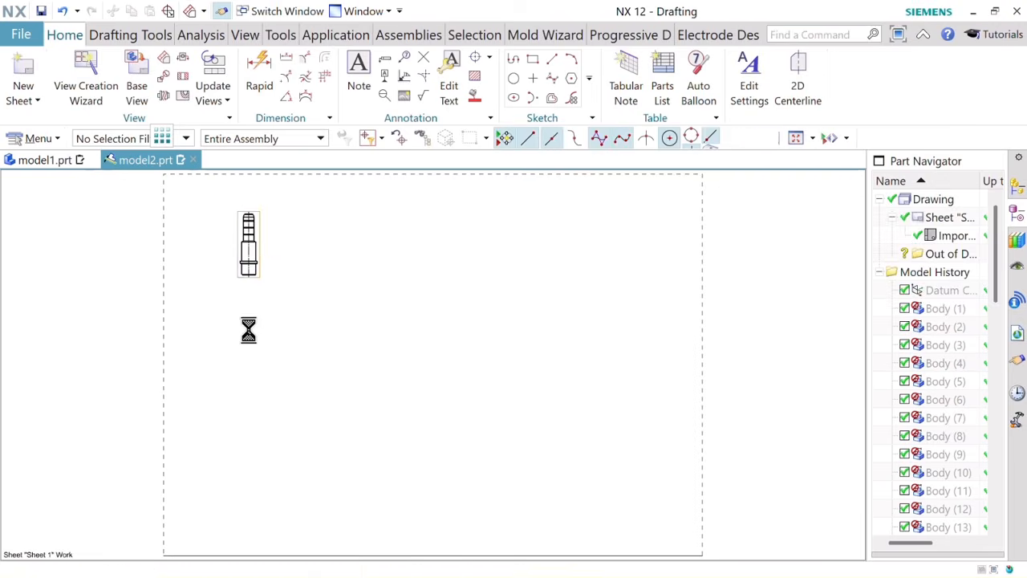
pyautogui.click(247, 311)
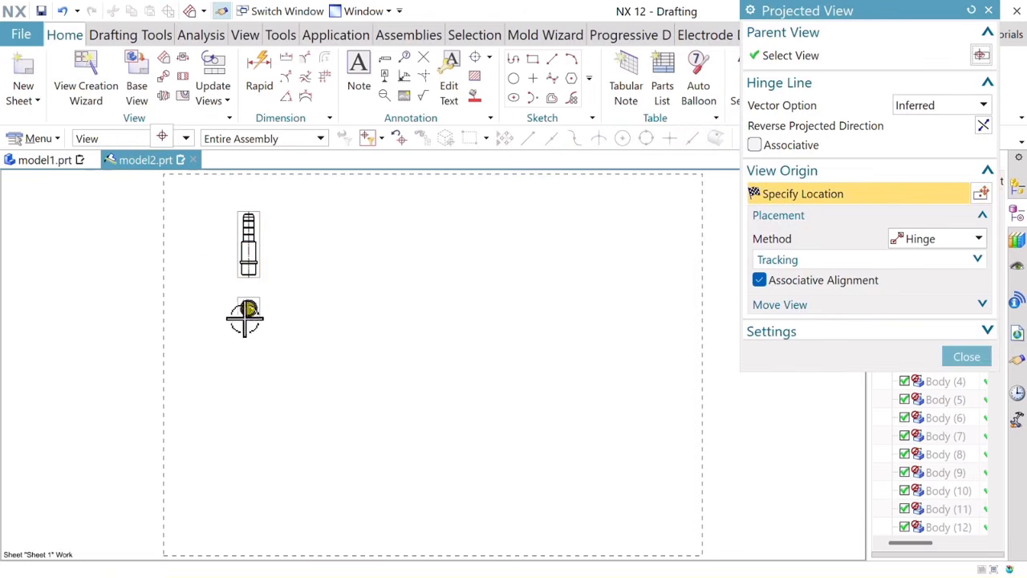
pyautogui.click(988, 368)
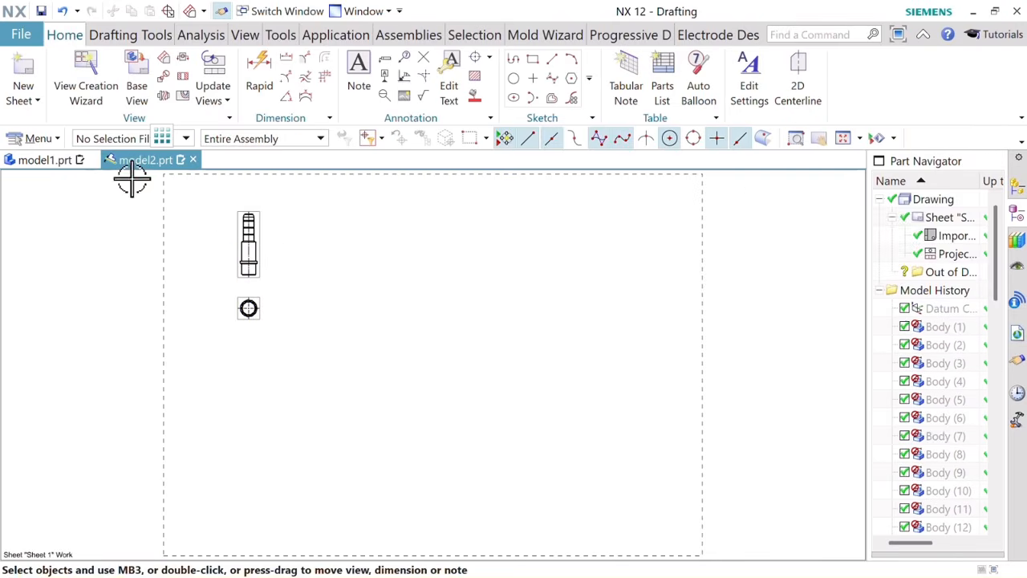
# Step: Examine the guide pillar's front view and projected end view on the sheet
pyautogui.scroll(5, 233, 215)
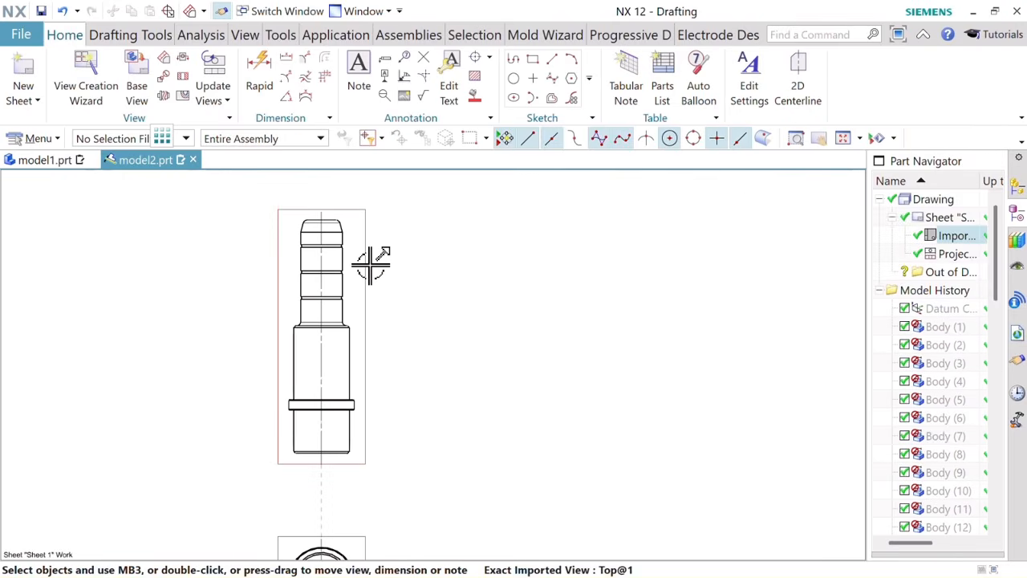
pyautogui.scroll(-2, 371, 264)
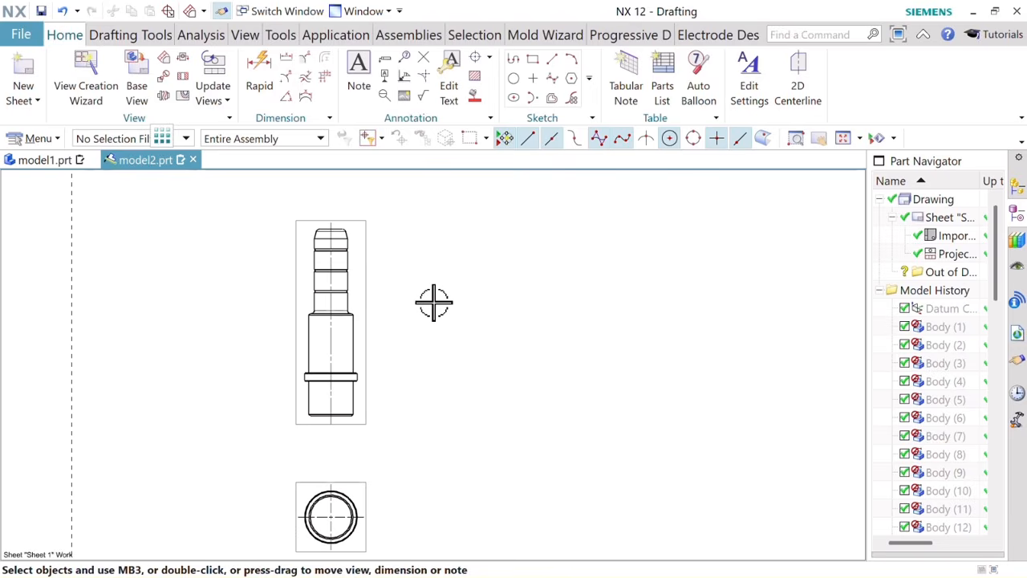
pyautogui.scroll(-4, 433, 303)
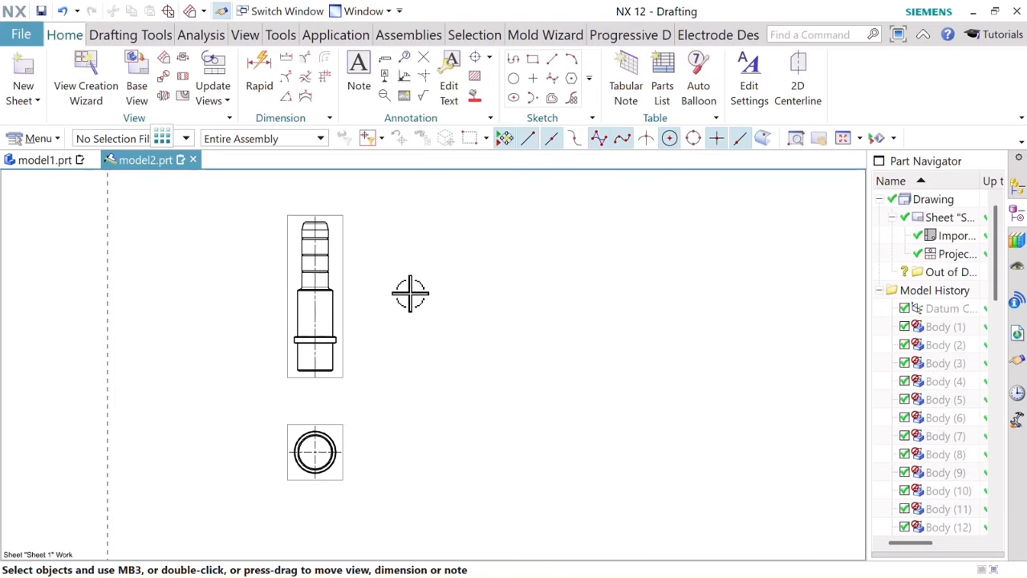
pyautogui.scroll(-1, 410, 293)
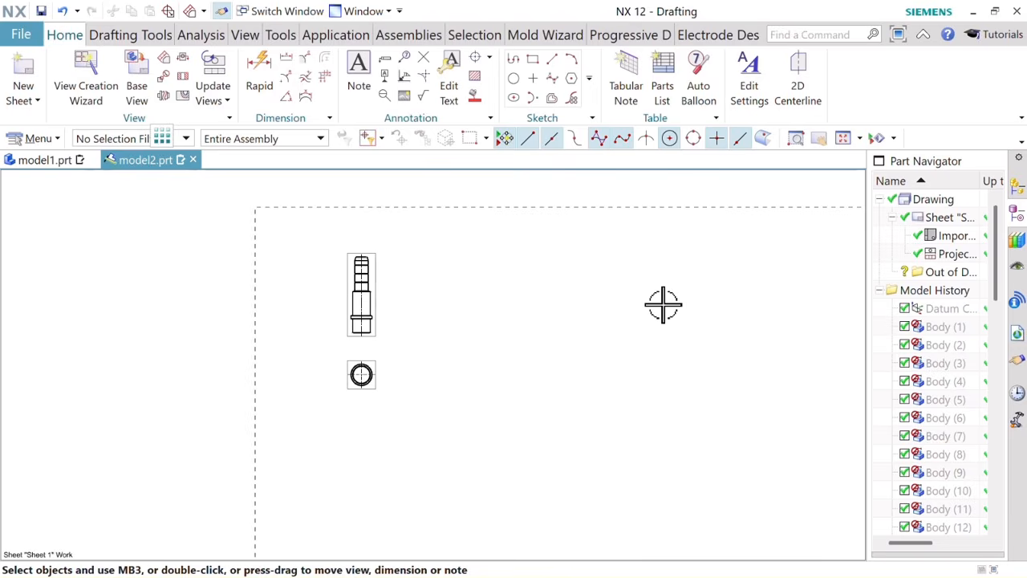
pyautogui.moveTo(663, 305)
pyautogui.mouseDown(button='middle')
pyautogui.moveTo(674, 323)
pyautogui.moveTo(539, 284)
pyautogui.moveTo(564, 284)
pyautogui.moveTo(554, 281)
pyautogui.mouseUp(button='middle')
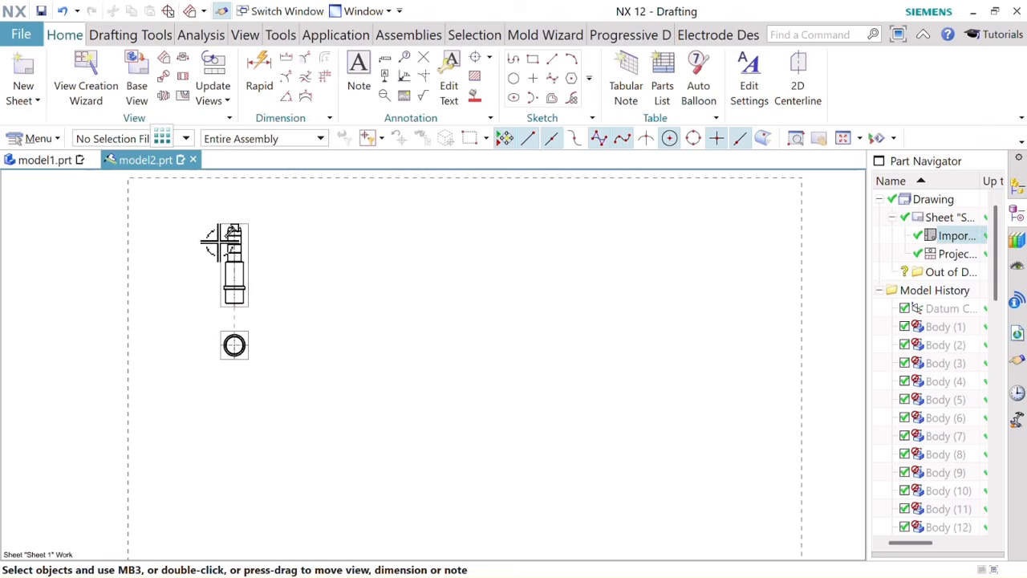
pyautogui.scroll(4, 230, 276)
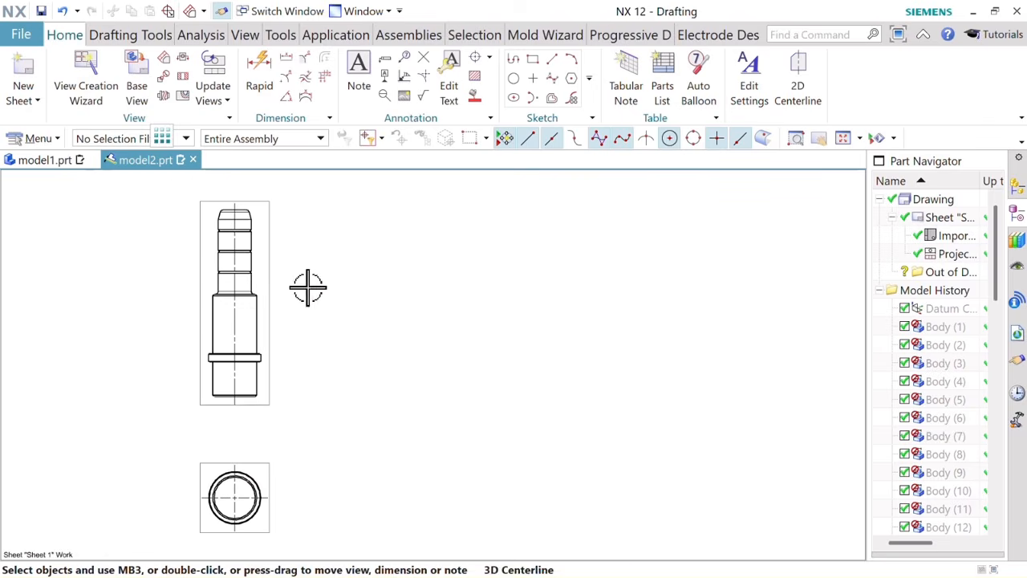
pyautogui.moveTo(307, 287)
pyautogui.mouseDown(button='middle')
pyautogui.moveTo(355, 329)
pyautogui.moveTo(345, 326)
pyautogui.mouseUp(button='middle')
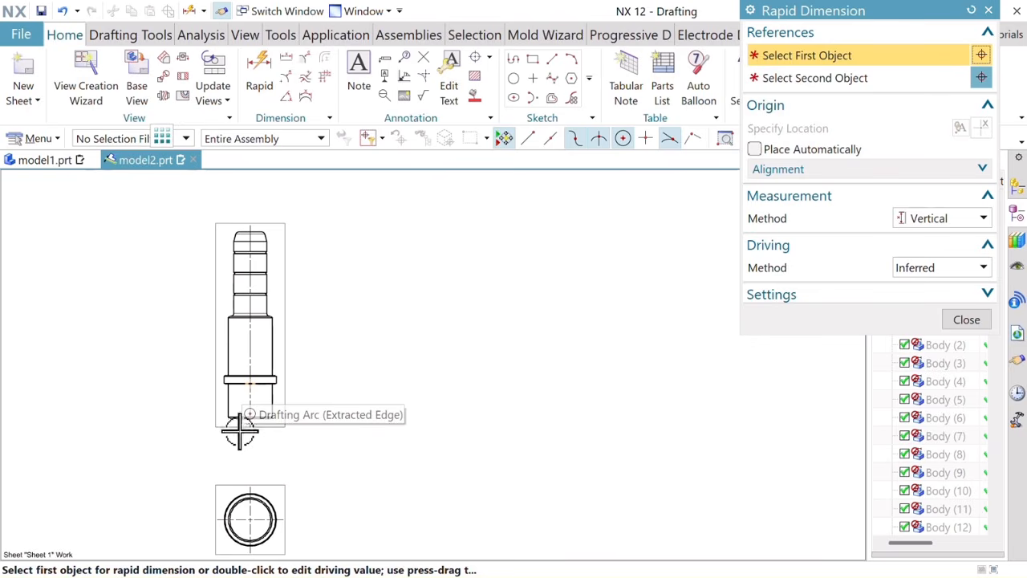
# Step: Add a vertical rapid dimension for the guide pillar's overall length from bottom edge to top edge, placed beside the front view
pyautogui.scroll(5, 248, 413)
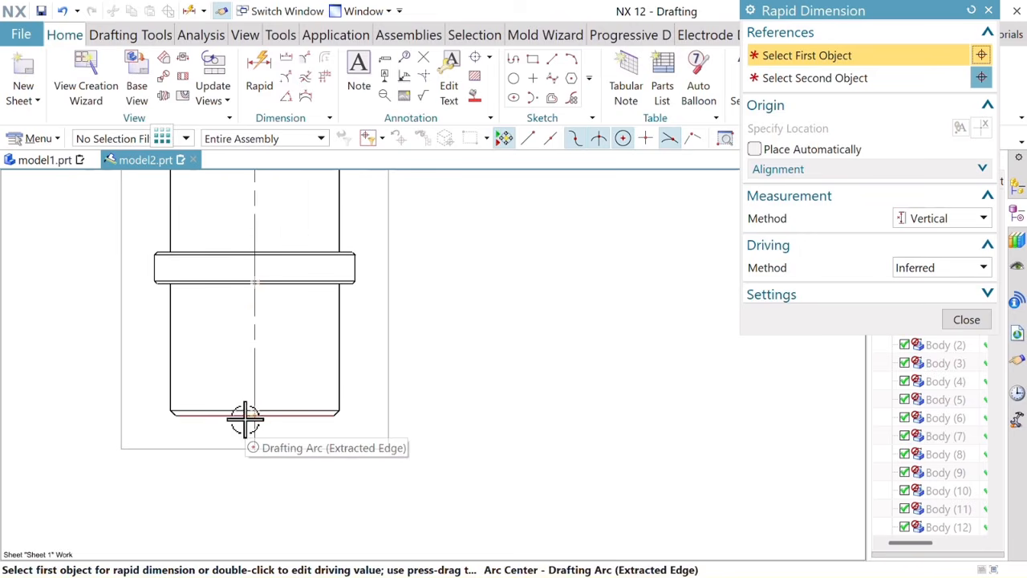
pyautogui.click(289, 415)
pyautogui.scroll(-2, 292, 433)
pyautogui.scroll(-2, 280, 252)
pyautogui.scroll(6, 289, 224)
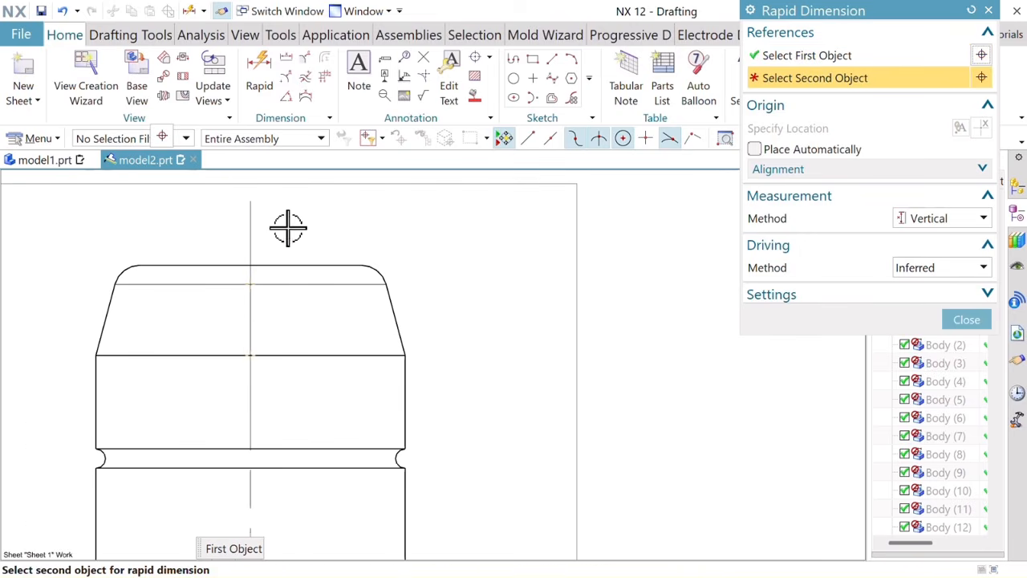
pyautogui.click(291, 268)
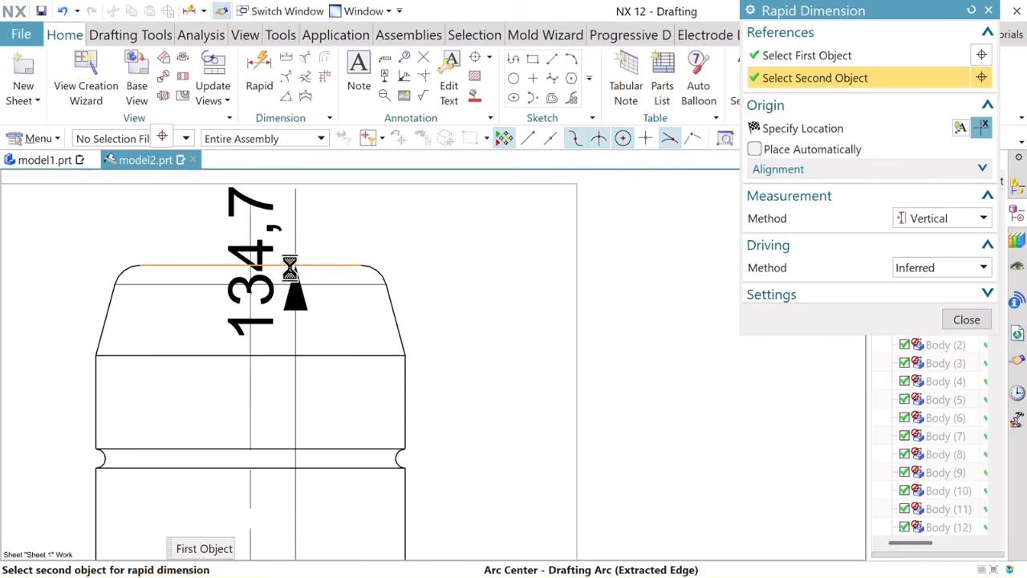
pyautogui.scroll(-2, 291, 289)
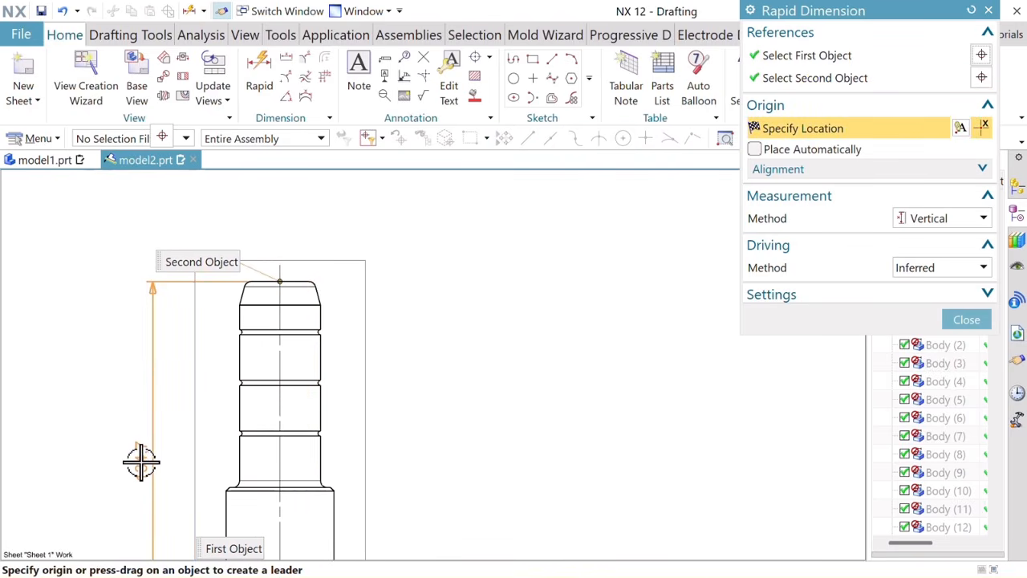
pyautogui.click(142, 477)
pyautogui.scroll(-3, 280, 458)
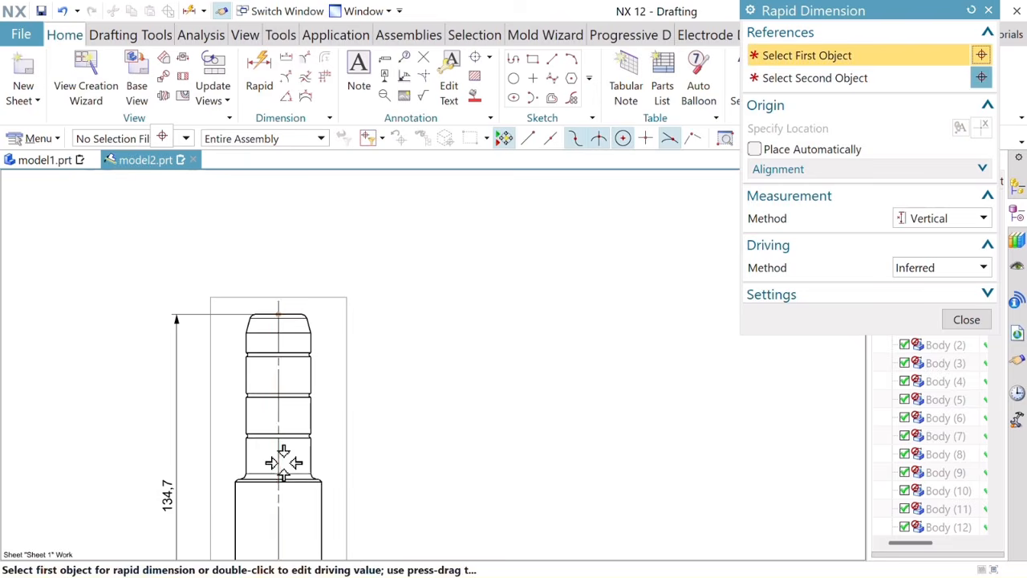
# Step: Set the rapid dimension method to Horizontal and dimension the collar's width, placing it below the front view
pyautogui.scroll(5, 273, 385)
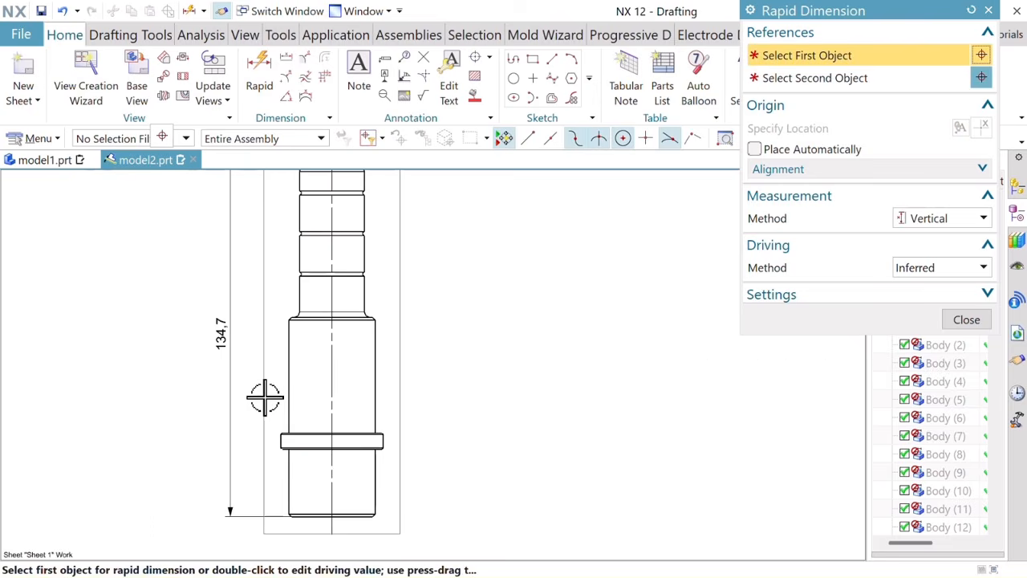
pyautogui.click(954, 221)
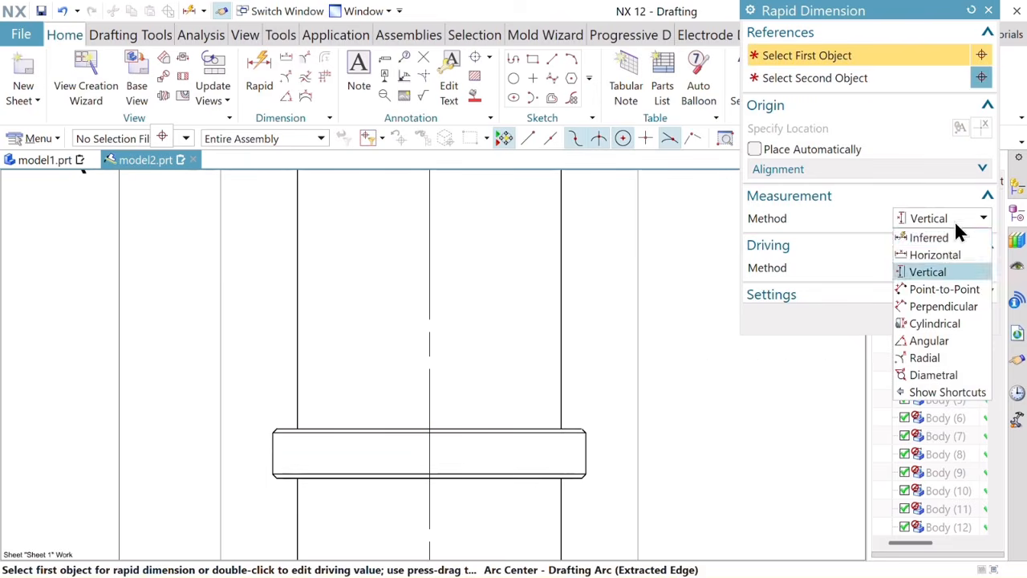
pyautogui.click(934, 256)
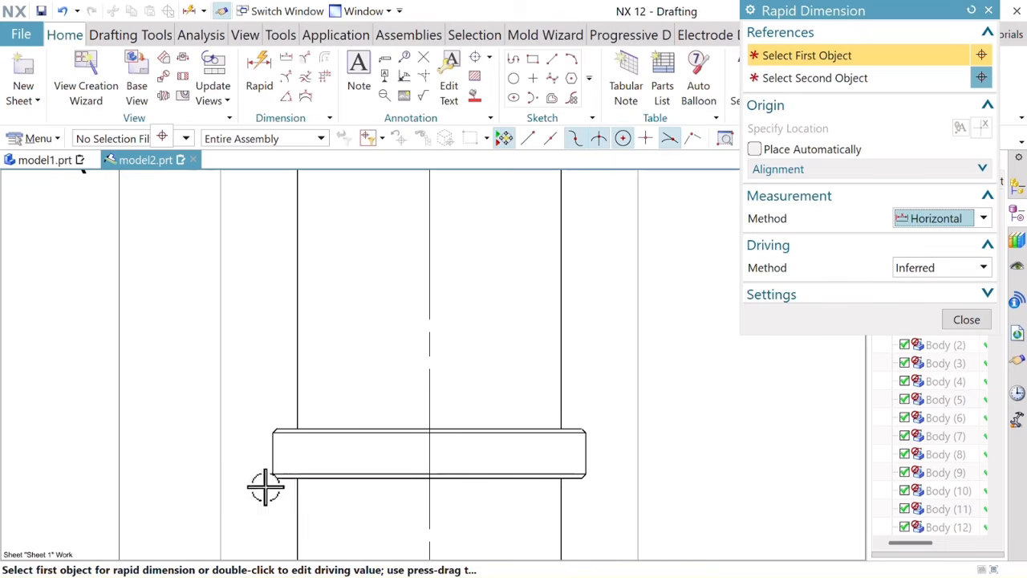
pyautogui.click(272, 444)
pyautogui.click(585, 450)
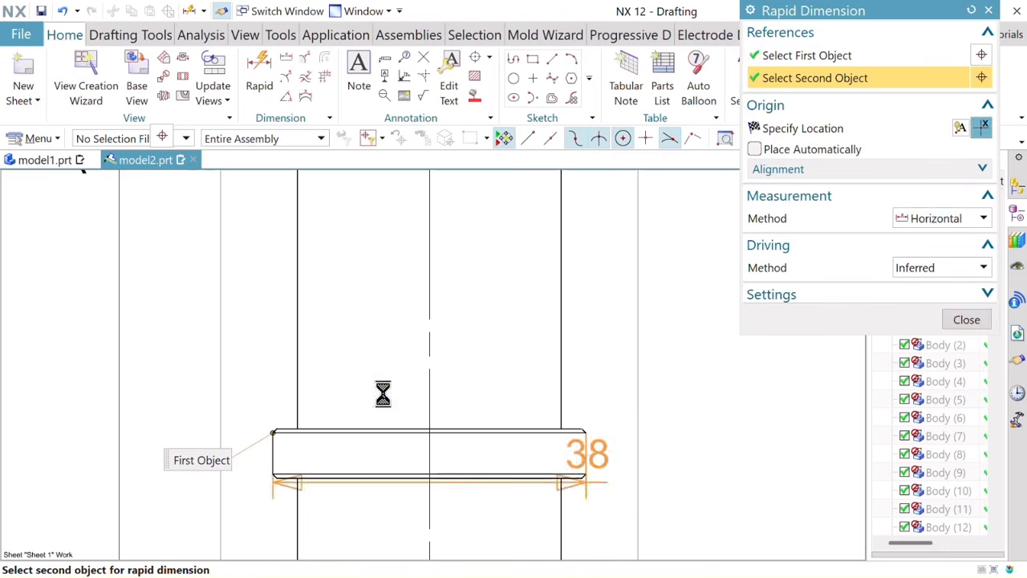
pyautogui.scroll(-5, 390, 387)
pyautogui.click(402, 480)
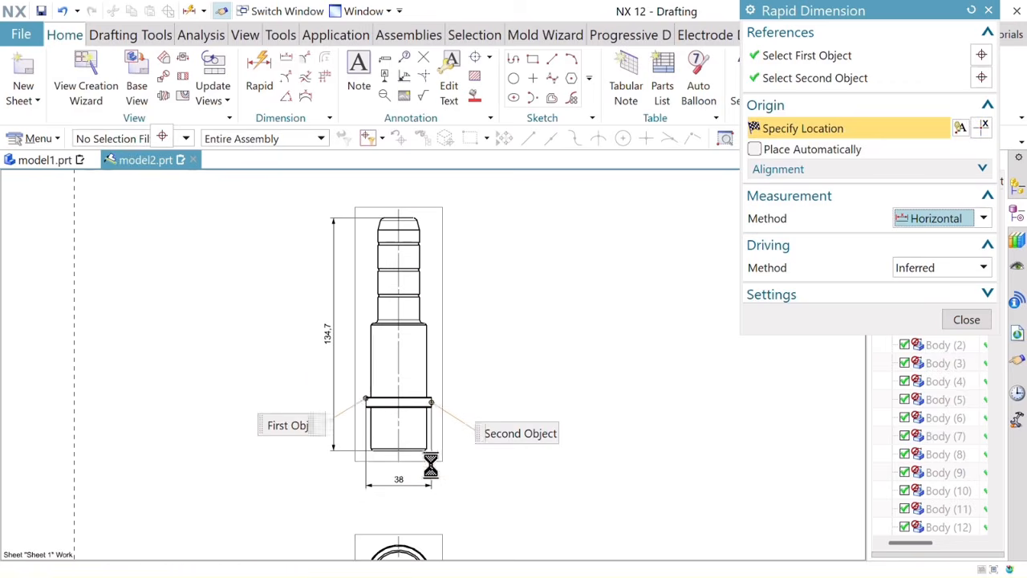
# Step: Dimension the width of the pillar's thick section above the collar, placing it beneath the collar dimension
pyautogui.scroll(3, 484, 442)
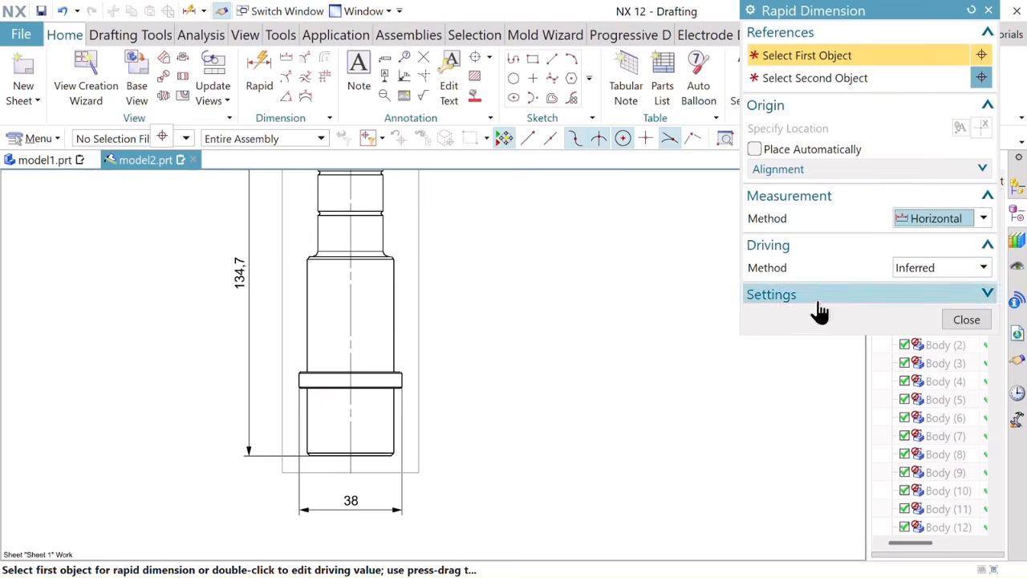
pyautogui.click(305, 315)
pyautogui.click(398, 311)
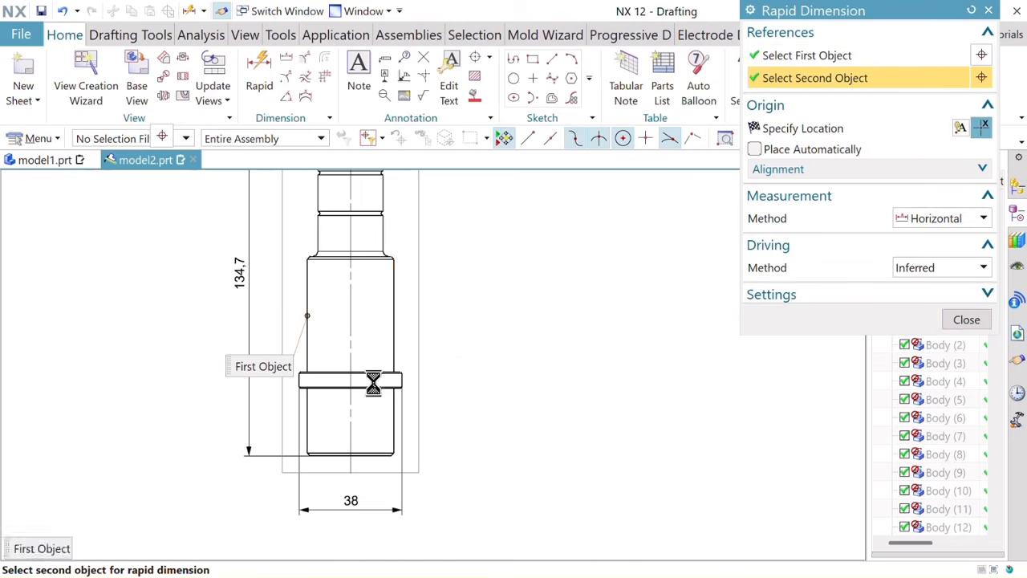
pyautogui.click(345, 529)
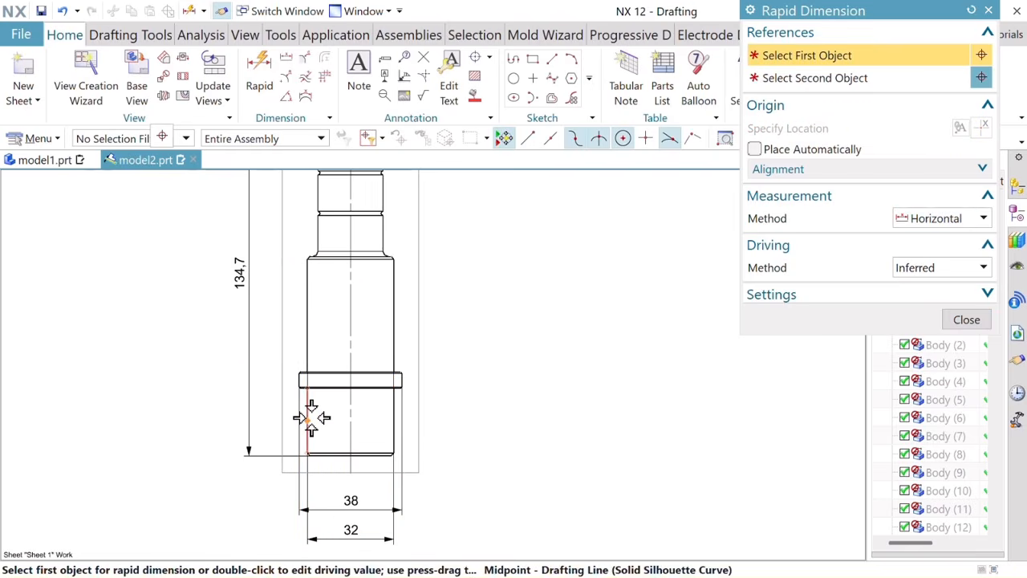
# Step: Dimension the width of the pillar section below the collar, placing the text inside that section
pyautogui.click(312, 417)
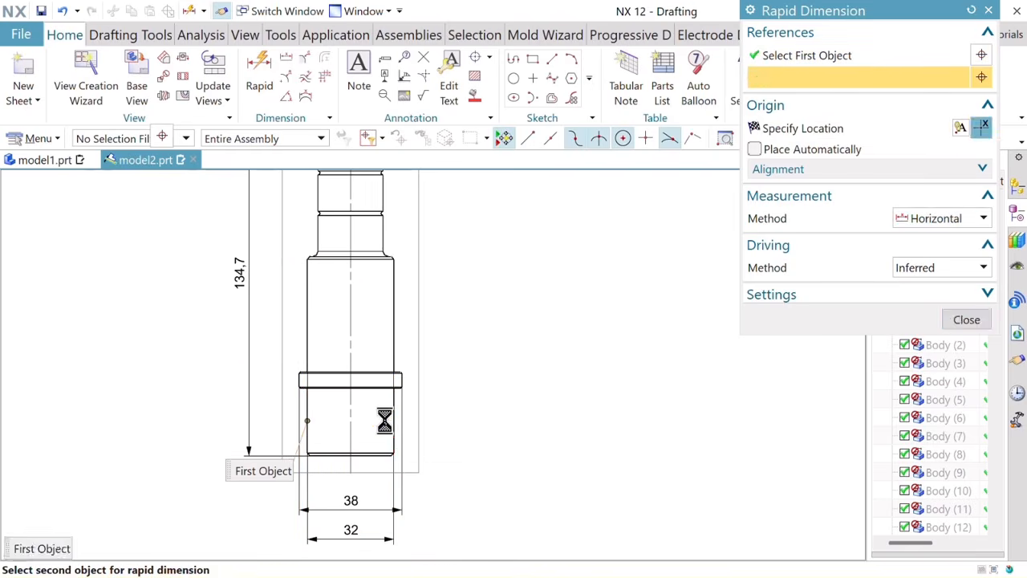
pyautogui.click(394, 420)
pyautogui.click(354, 414)
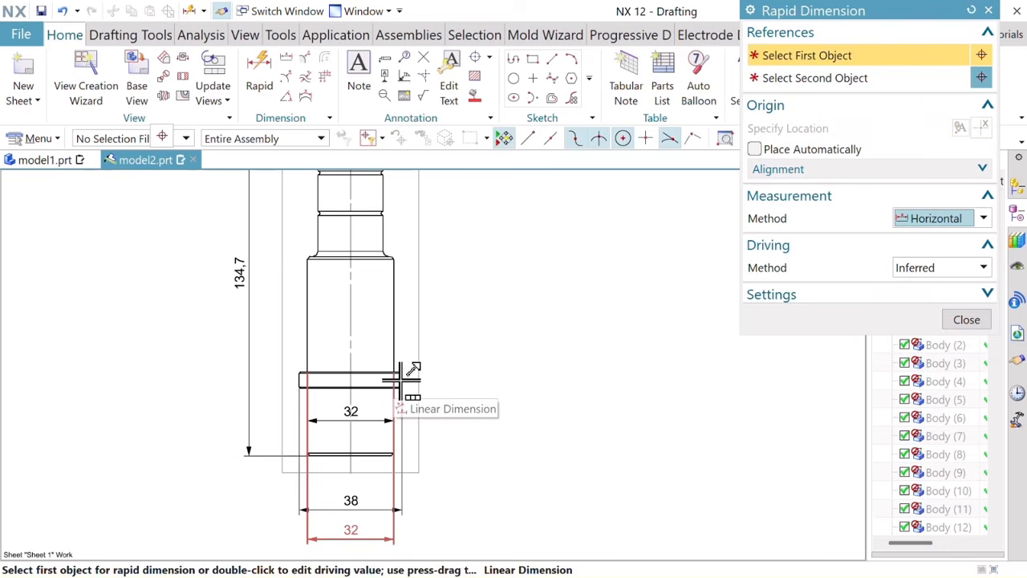
# Step: Dimension the width of the grooved upper shank horizontally, placing the text inside the shank between two grooves
pyautogui.scroll(4, 355, 229)
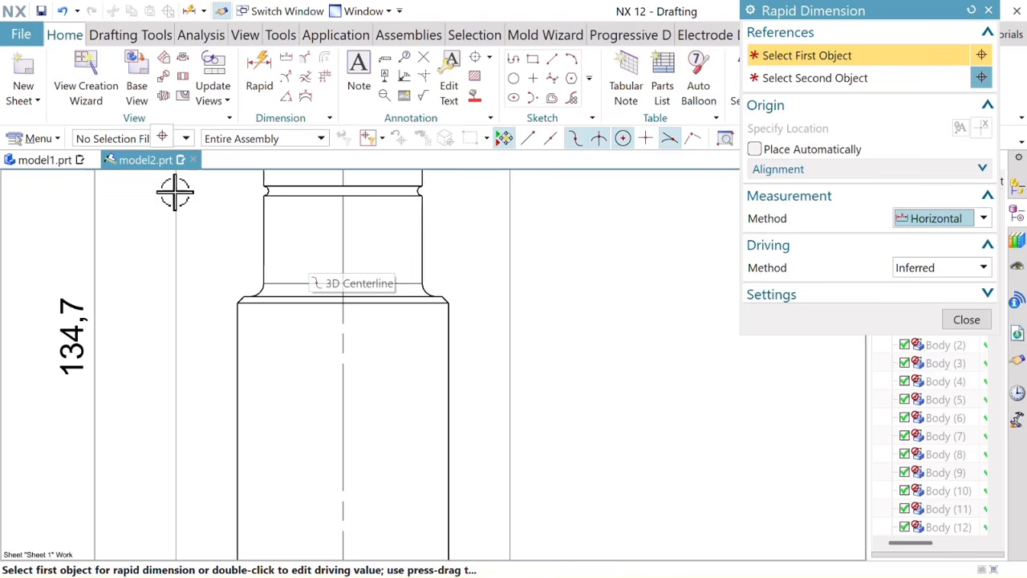
pyautogui.scroll(-4, 328, 372)
pyautogui.scroll(4, 332, 278)
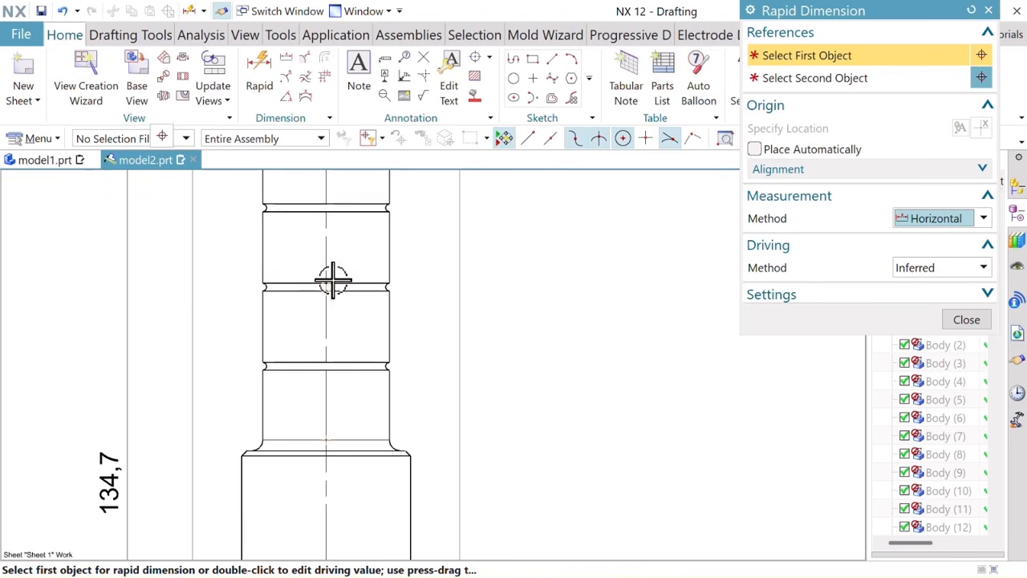
pyautogui.click(262, 321)
pyautogui.click(389, 325)
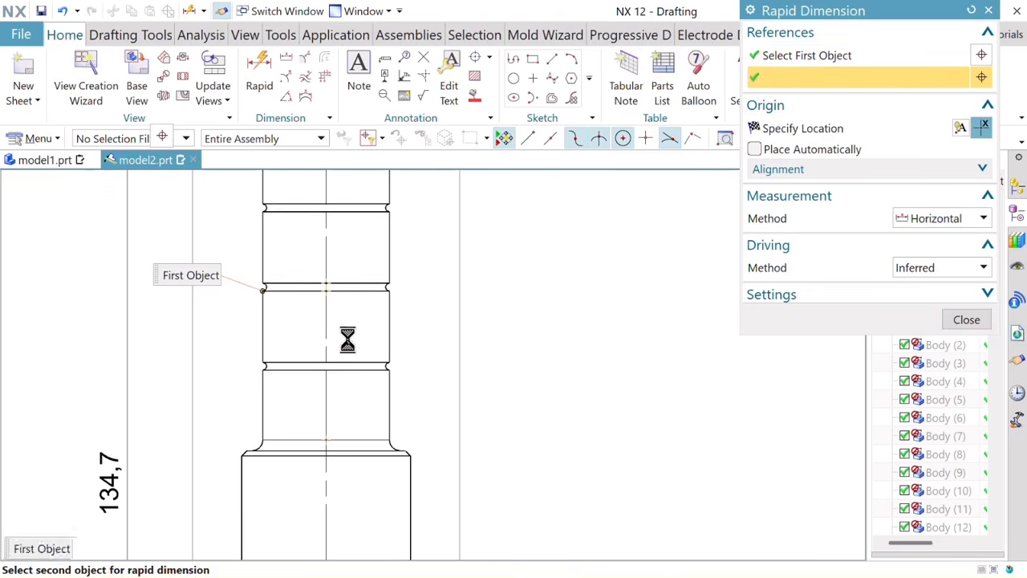
pyautogui.click(329, 321)
pyautogui.scroll(-1, 321, 378)
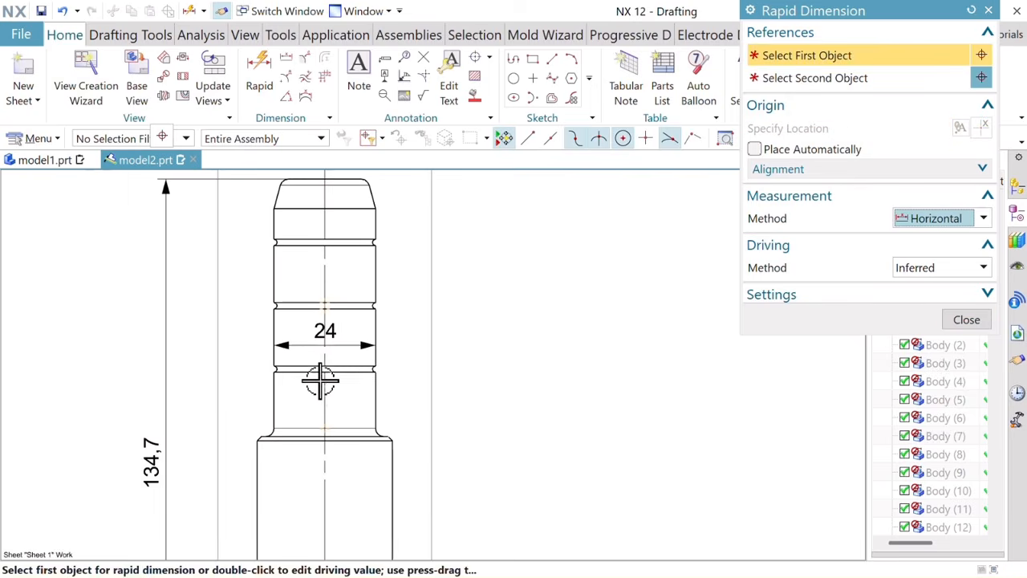
# Step: Move the collar width dimension closer to the view and the thick section's width dimension from below the view into that section
pyautogui.scroll(-4, 297, 213)
pyautogui.scroll(3, 301, 238)
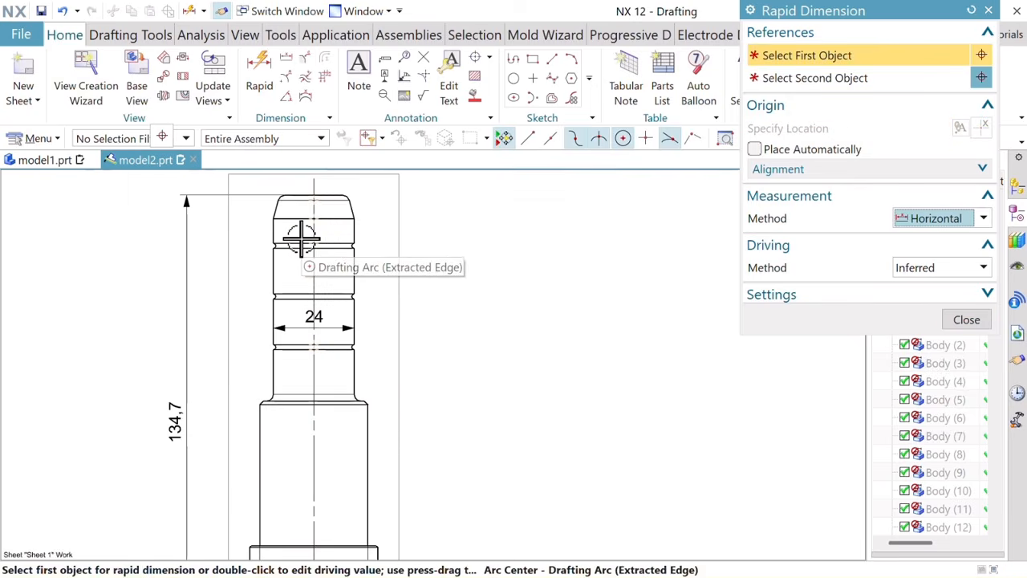
pyautogui.scroll(-2, 301, 237)
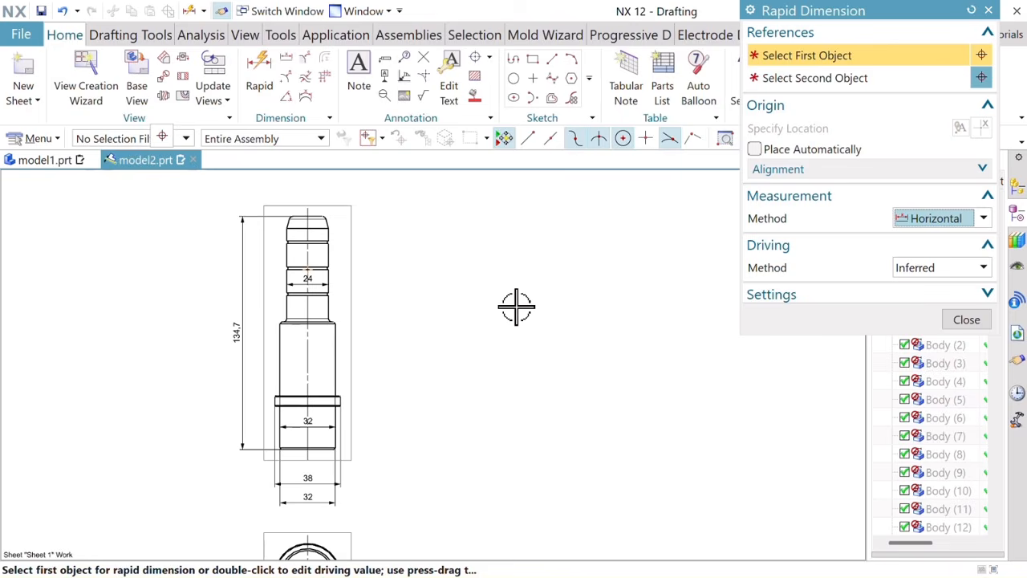
pyautogui.moveTo(421, 310)
pyautogui.keyDown('shift'); pyautogui.mouseDown(button='middle')
pyautogui.moveTo(474, 316)
pyautogui.moveTo(449, 298)
pyautogui.mouseUp(button='middle'); pyautogui.keyUp('shift')
pyautogui.scroll(4, 361, 431)
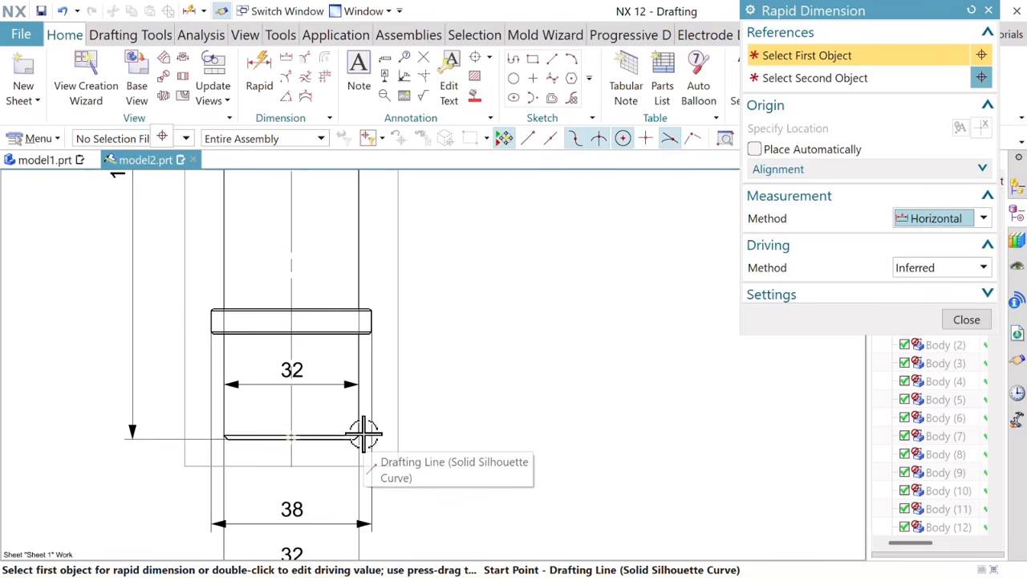
pyautogui.scroll(-4, 362, 401)
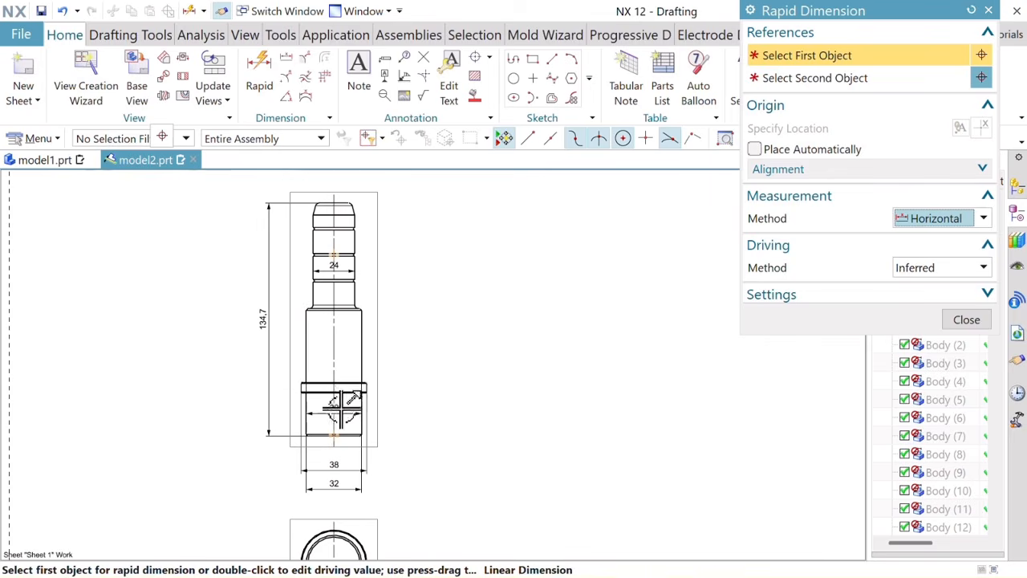
pyautogui.click(343, 409)
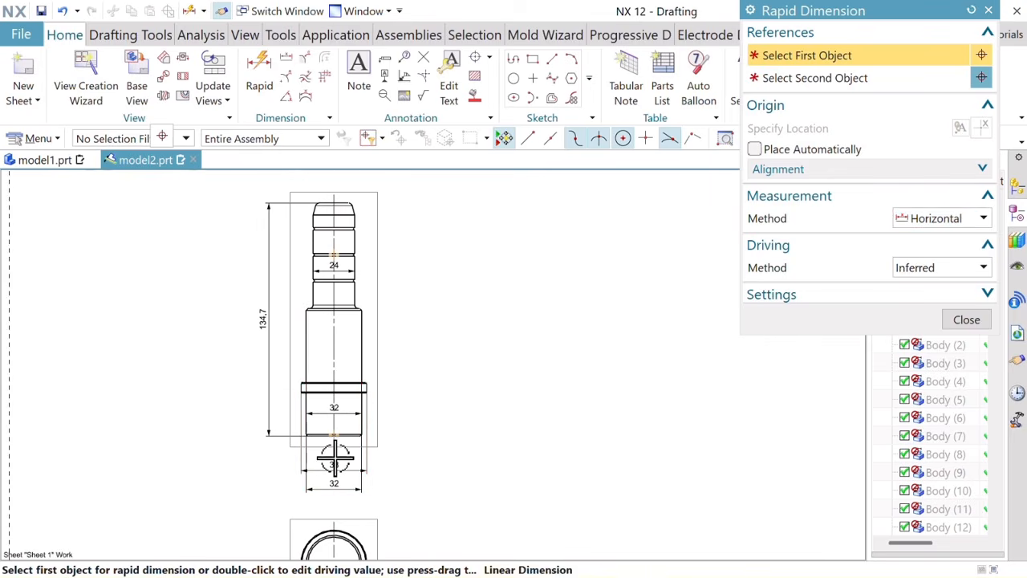
pyautogui.click(332, 464)
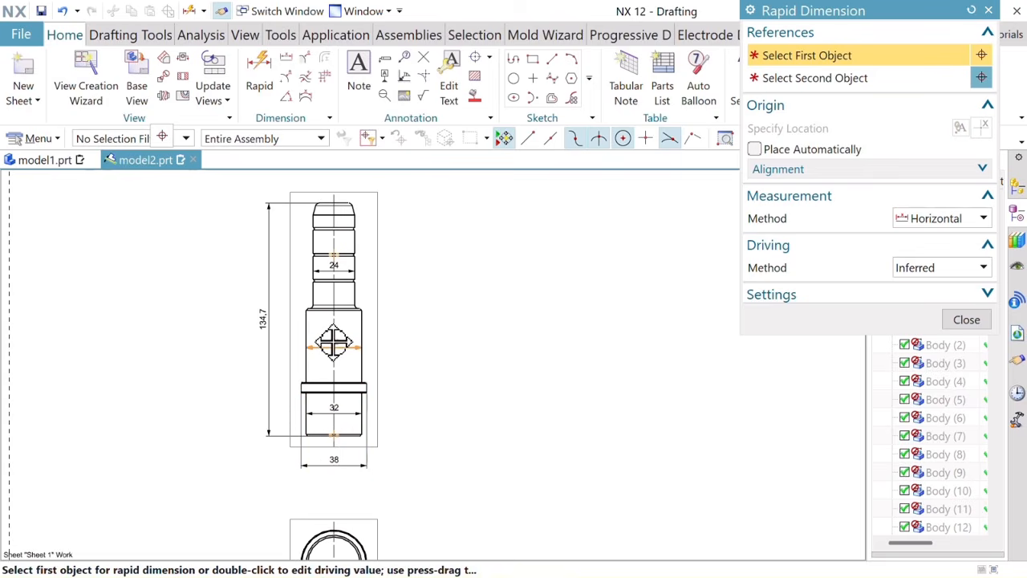
pyautogui.click(342, 347)
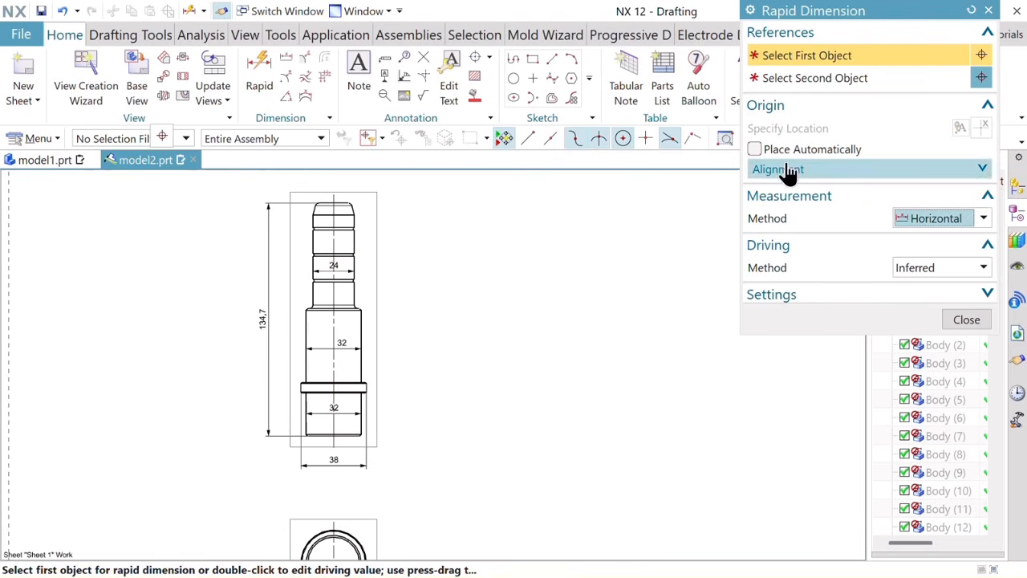
# Step: Dimension the grooved shank's length vertically from the pillar's top face to the shoulder, placing the text beside the shank
pyautogui.click(921, 229)
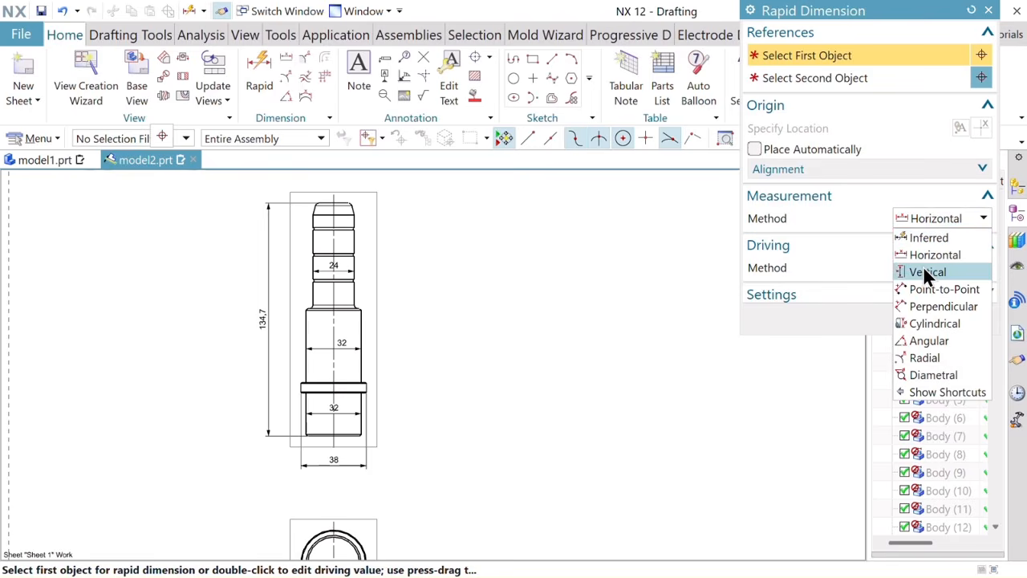
pyautogui.click(914, 270)
pyautogui.scroll(5, 328, 207)
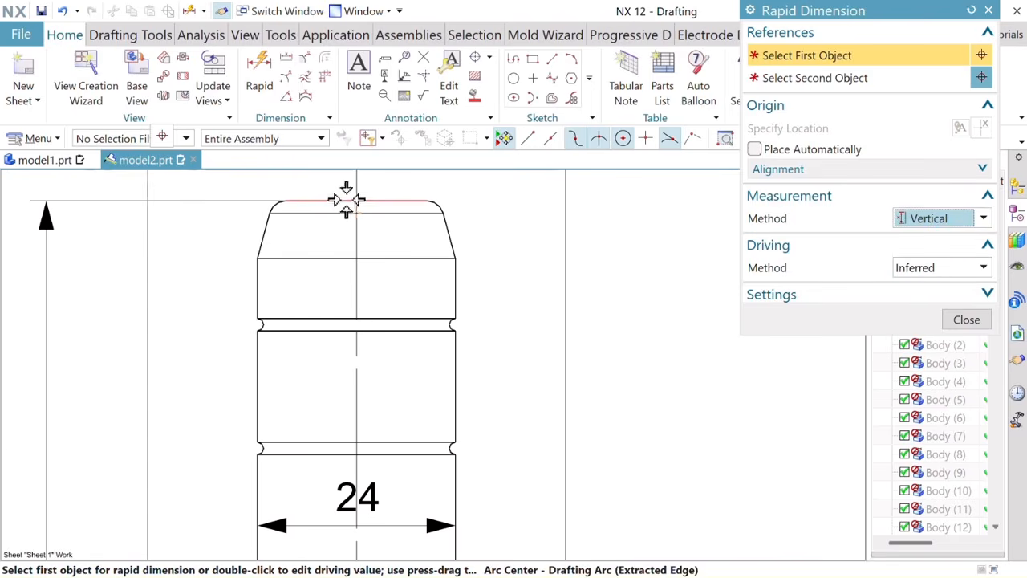
pyautogui.click(345, 201)
pyautogui.scroll(-5, 345, 402)
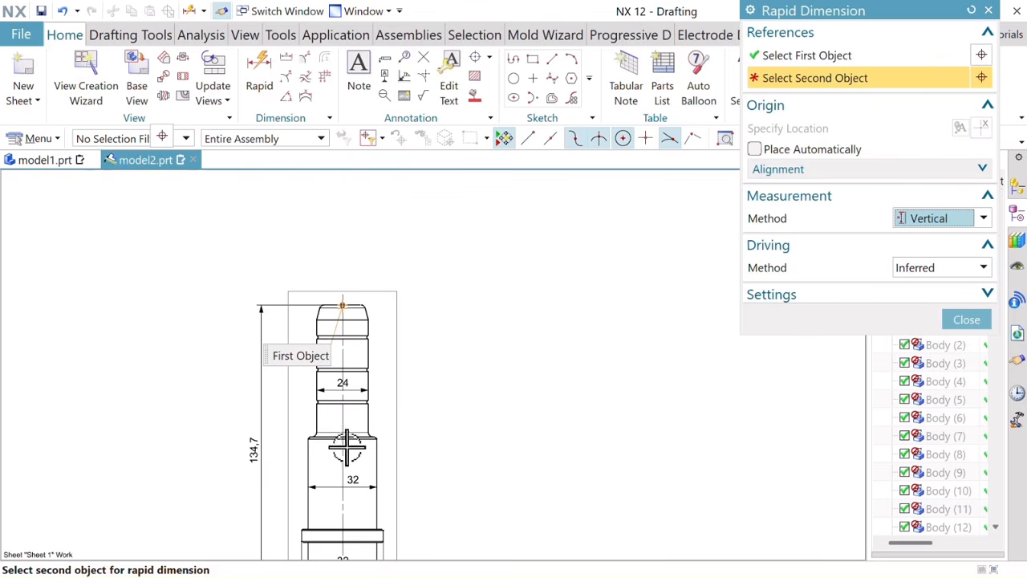
pyautogui.scroll(5, 347, 446)
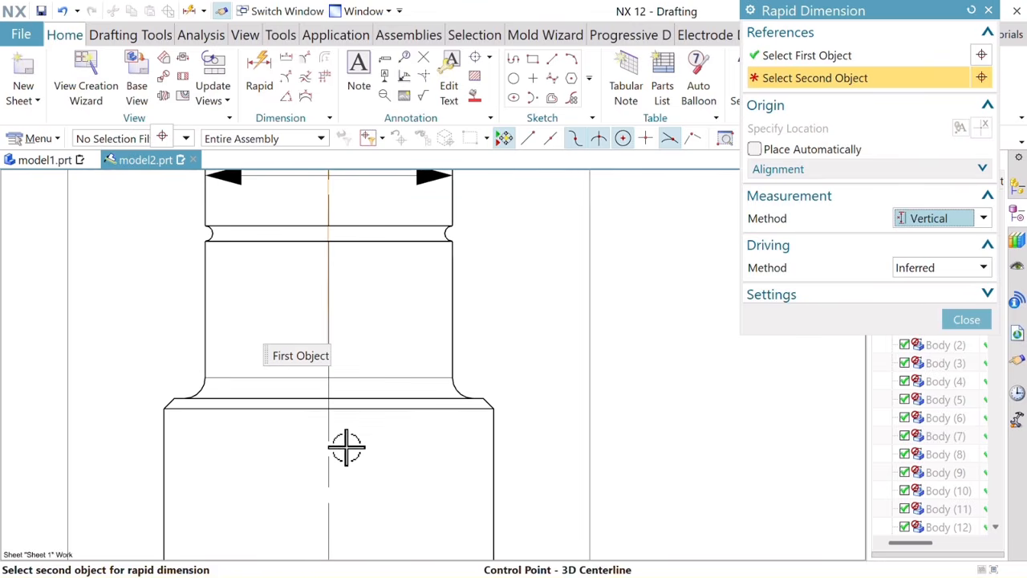
pyautogui.click(306, 397)
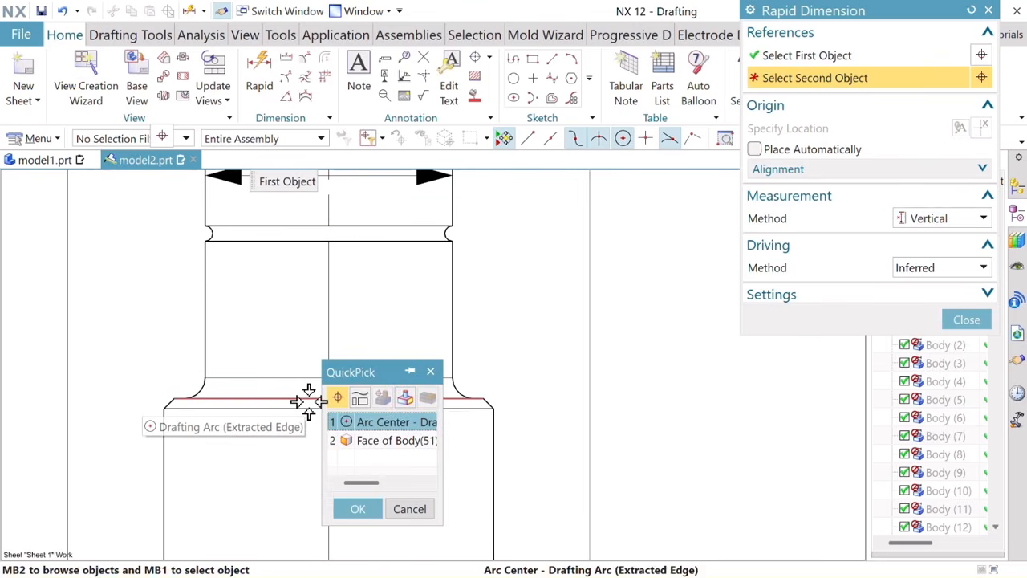
pyautogui.click(358, 508)
pyautogui.scroll(-5, 350, 433)
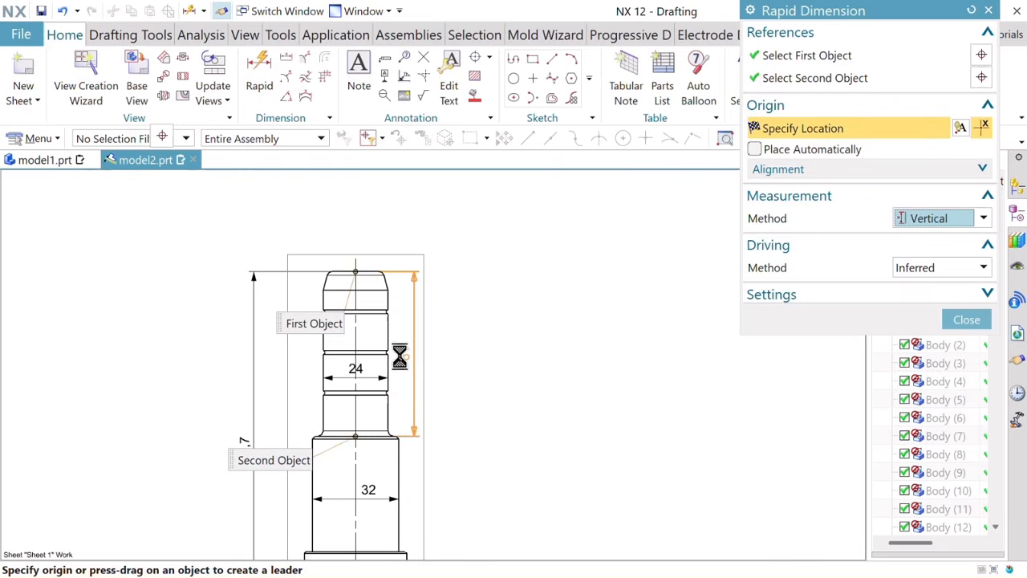
pyautogui.click(399, 356)
# Step: Dimension the thick section's length vertically from the shoulder to the collar's upper edge, placing it beside that section
pyautogui.scroll(-3, 380, 457)
pyautogui.scroll(6, 374, 455)
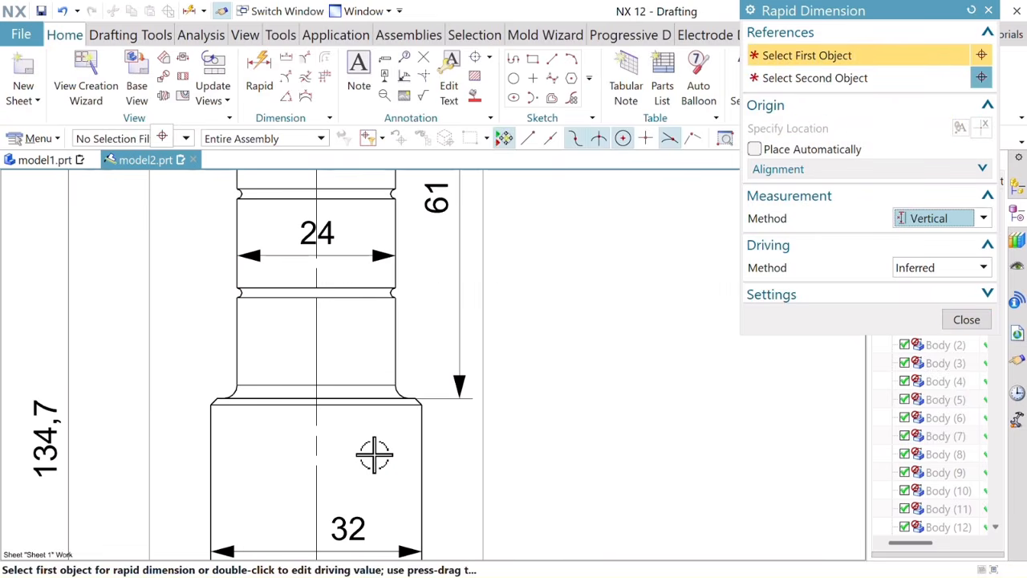
pyautogui.scroll(5, 374, 455)
pyautogui.click(360, 338)
pyautogui.scroll(-8, 353, 373)
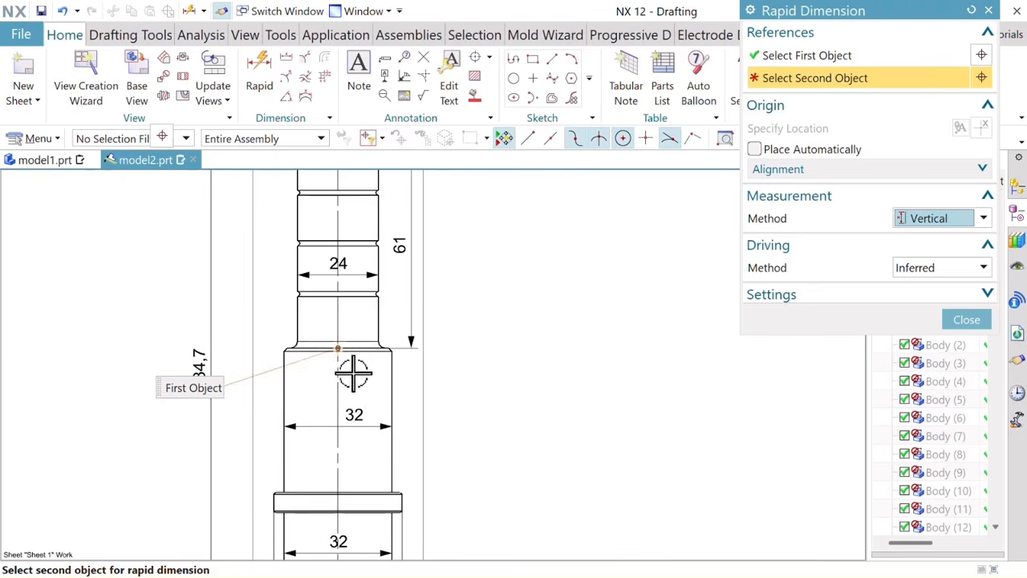
pyautogui.scroll(5, 374, 516)
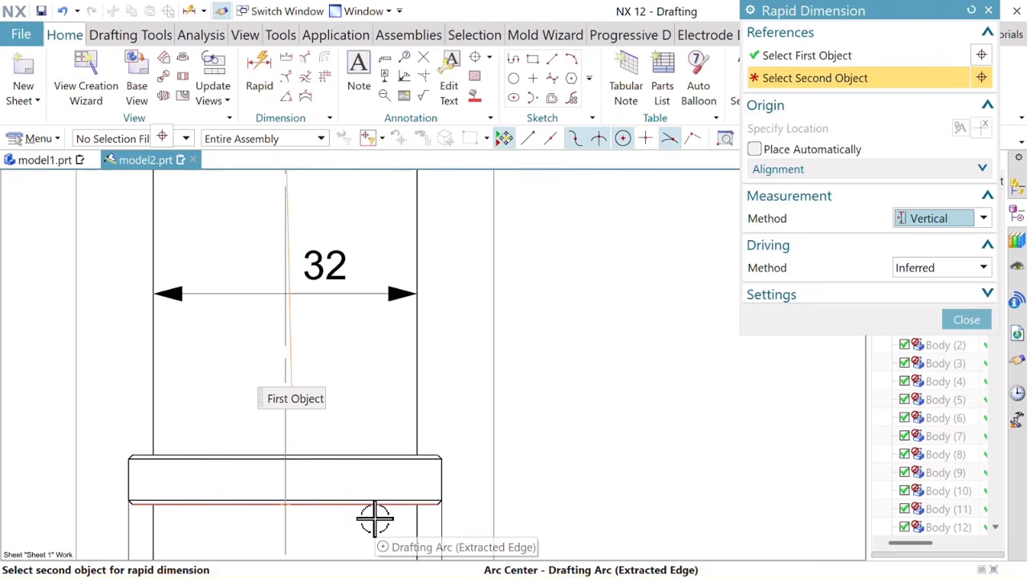
pyautogui.click(403, 454)
pyautogui.scroll(-8, 449, 310)
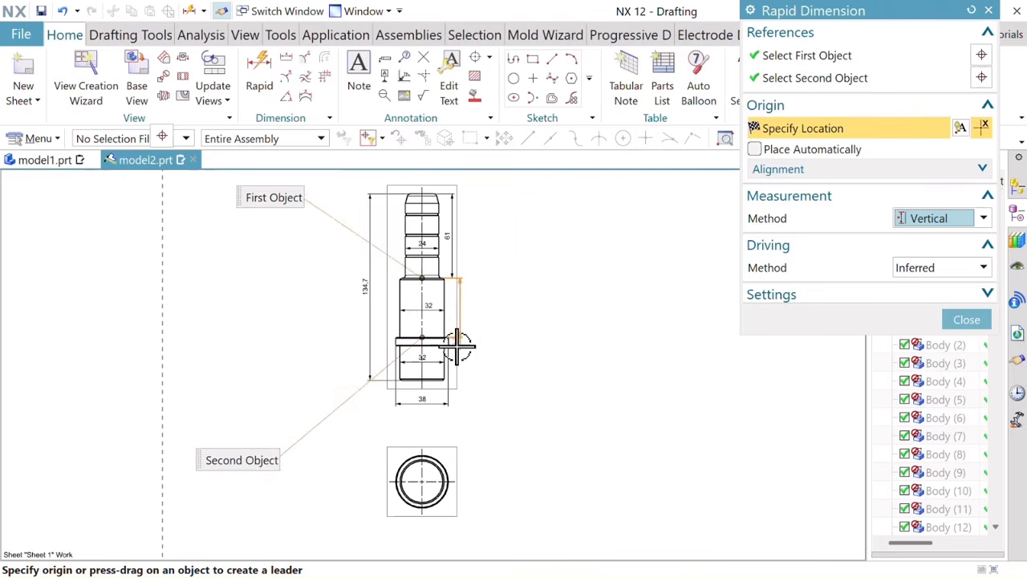
pyautogui.click(453, 301)
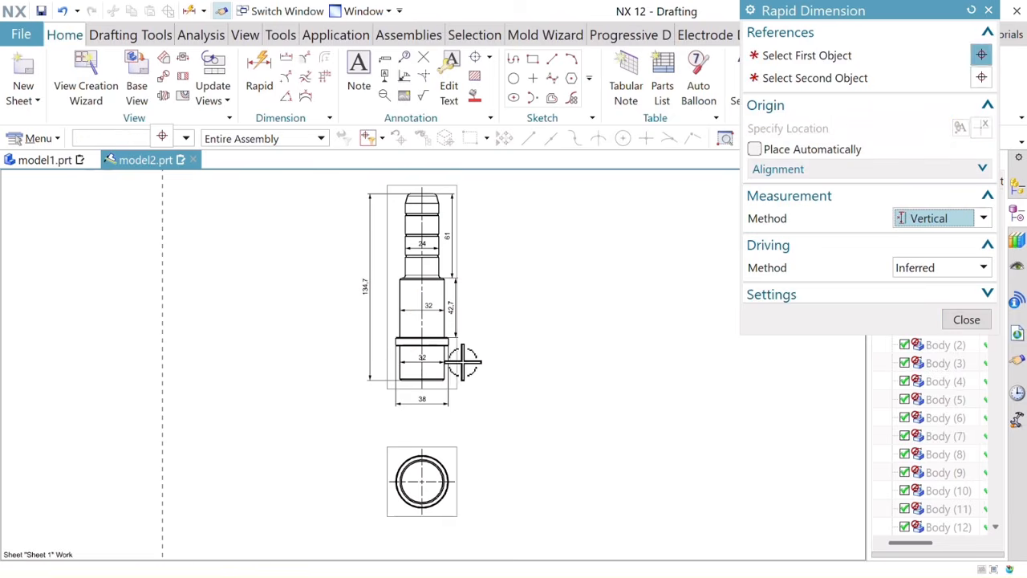
# Step: Dimension the collar's thickness vertically between its upper and lower edges, placing it outside the thick section's length dimension
pyautogui.scroll(8, 442, 345)
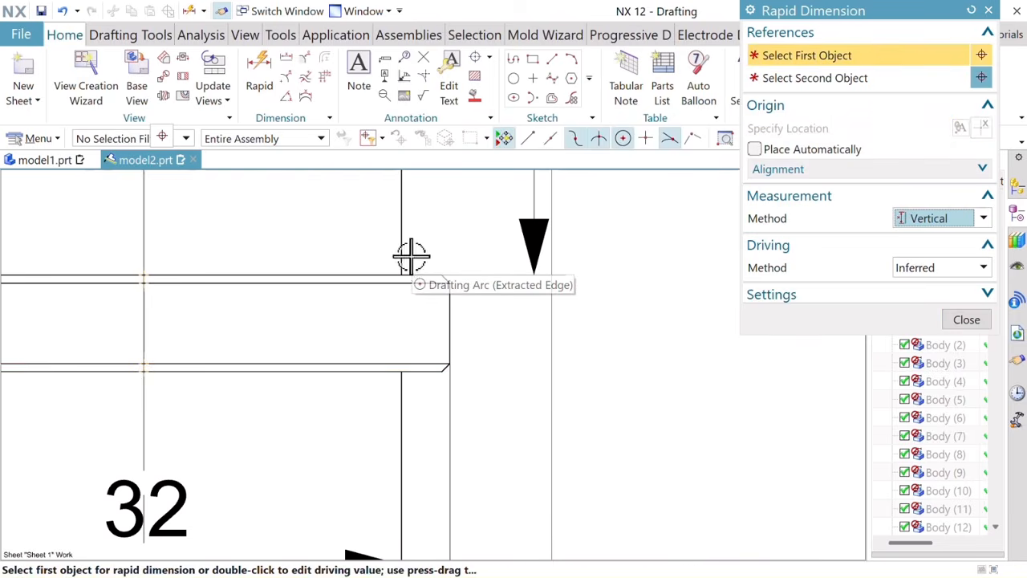
pyautogui.click(416, 277)
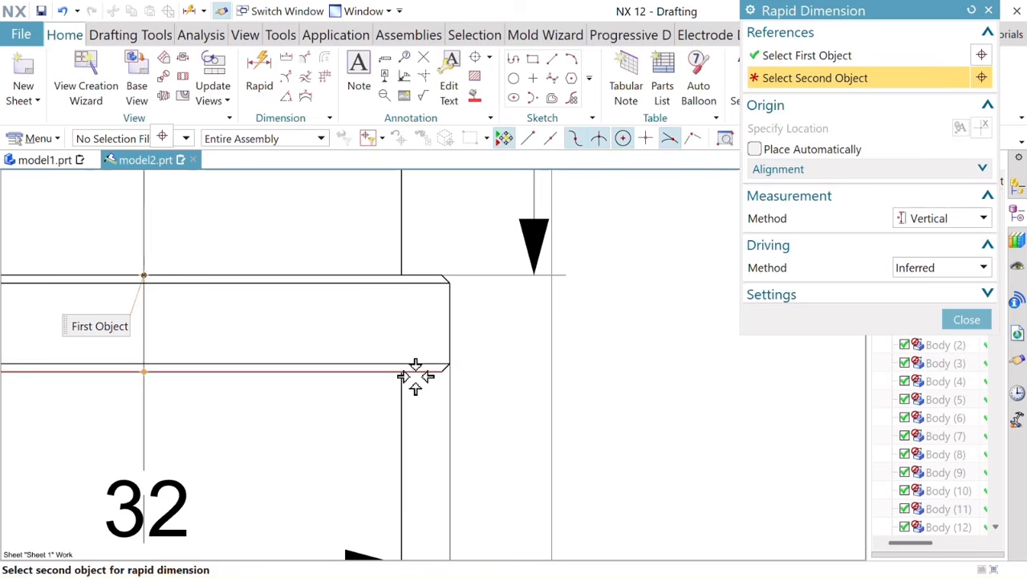
pyautogui.click(415, 368)
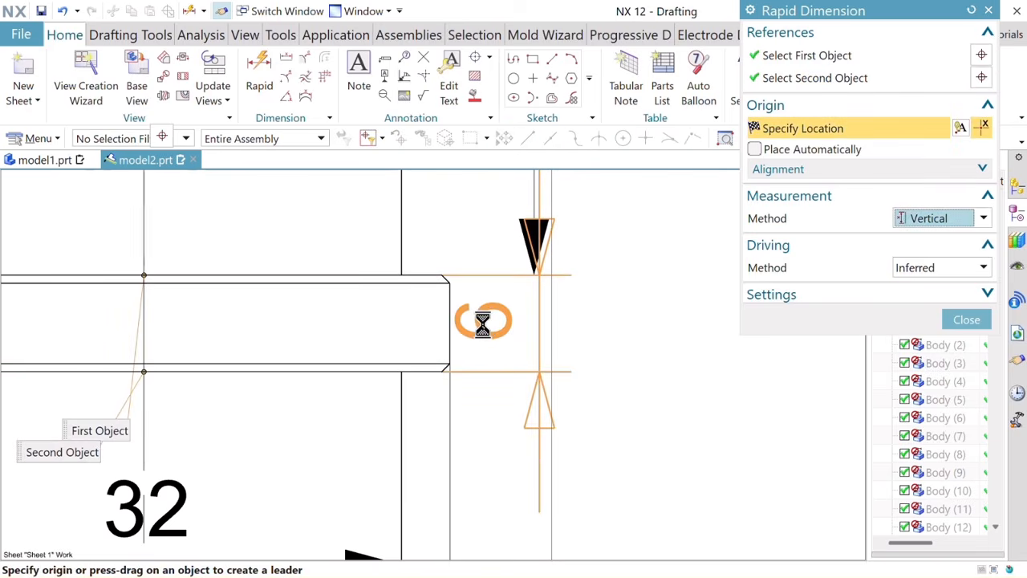
pyautogui.click(483, 321)
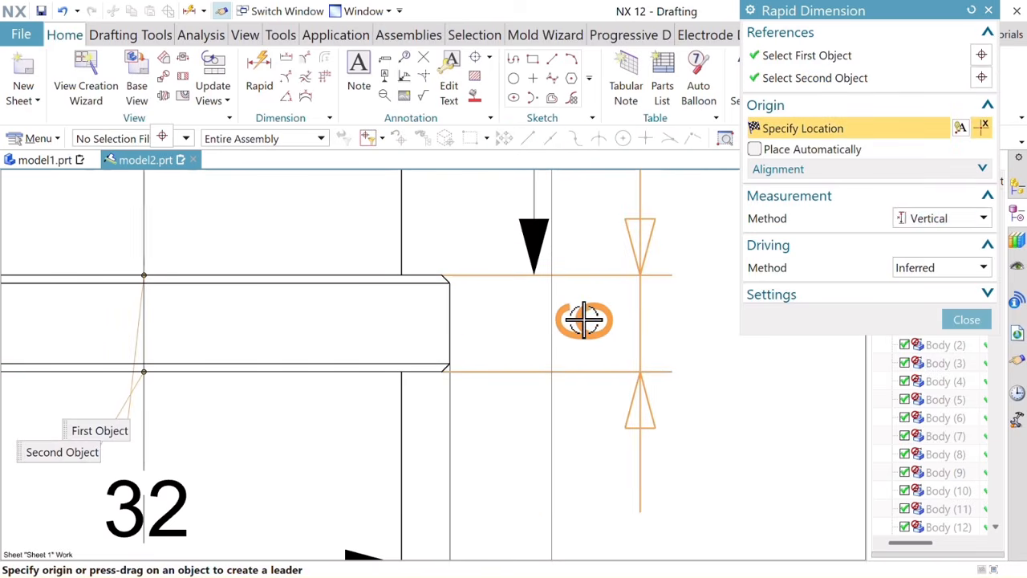
pyautogui.click(585, 321)
# Step: Dimension the length of the section below the collar vertically, from the pillar's bottom face to the collar's lower edge
pyautogui.scroll(1, 573, 327)
pyautogui.scroll(5, 370, 344)
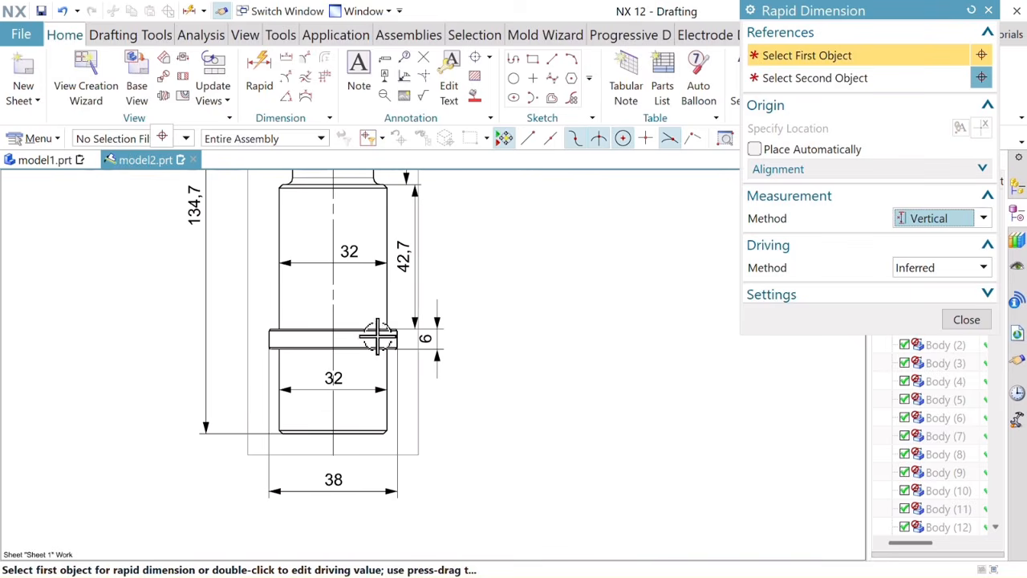
pyautogui.scroll(5, 378, 341)
pyautogui.scroll(-3, 360, 322)
pyautogui.scroll(2, 361, 322)
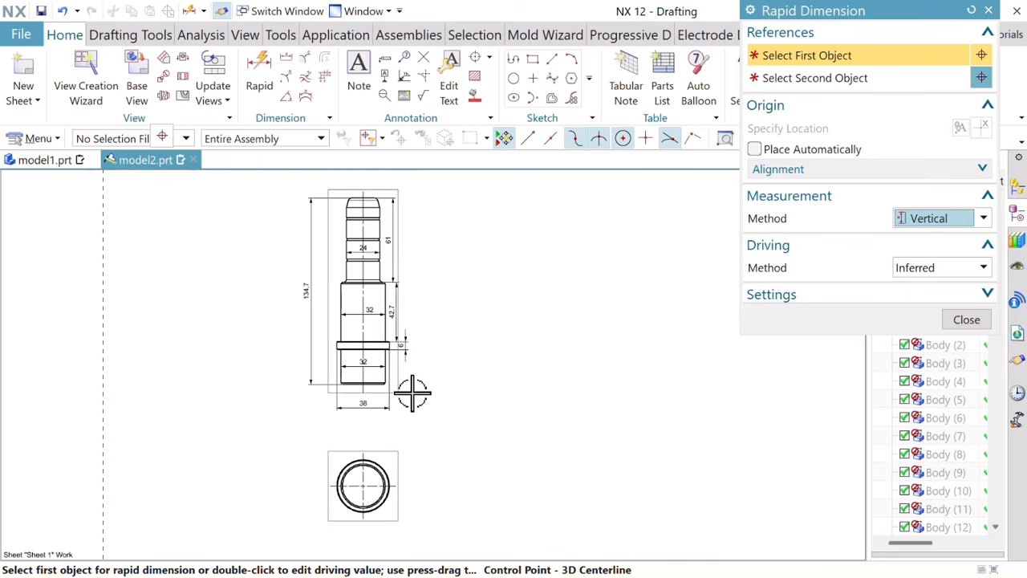
pyautogui.scroll(-1, 396, 352)
pyautogui.scroll(-5, 402, 345)
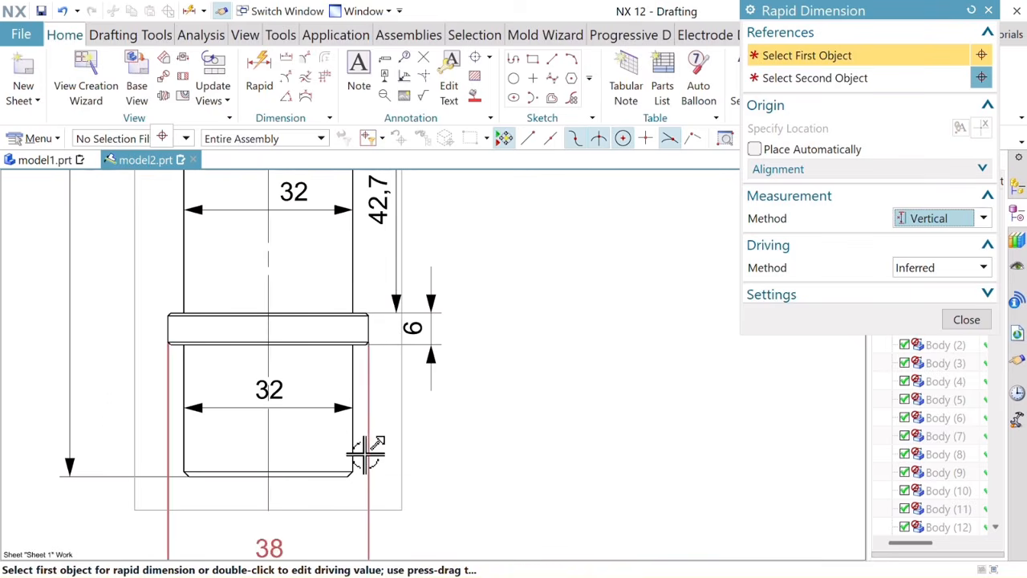
pyautogui.click(332, 476)
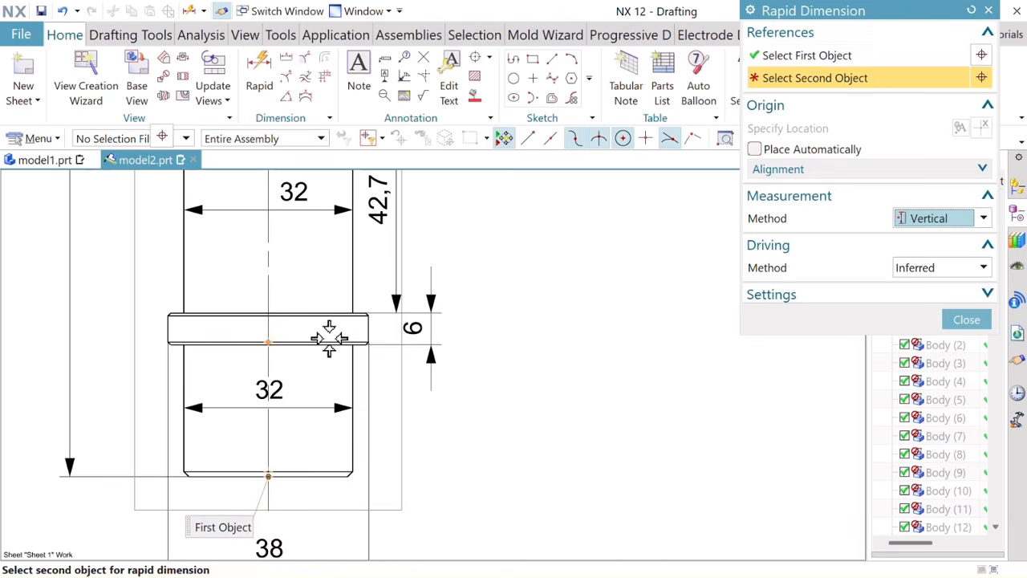
pyautogui.click(343, 350)
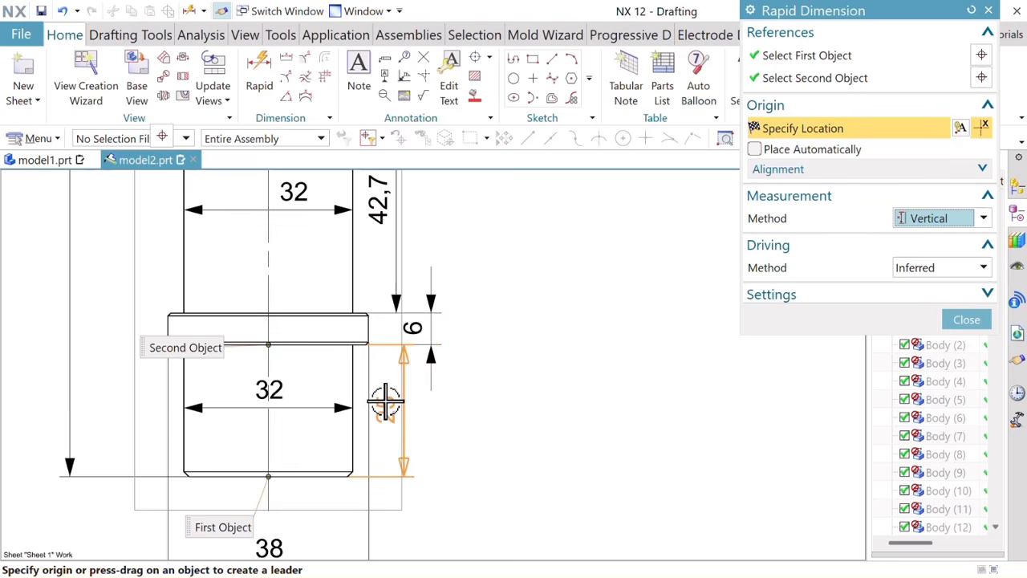
pyautogui.click(385, 403)
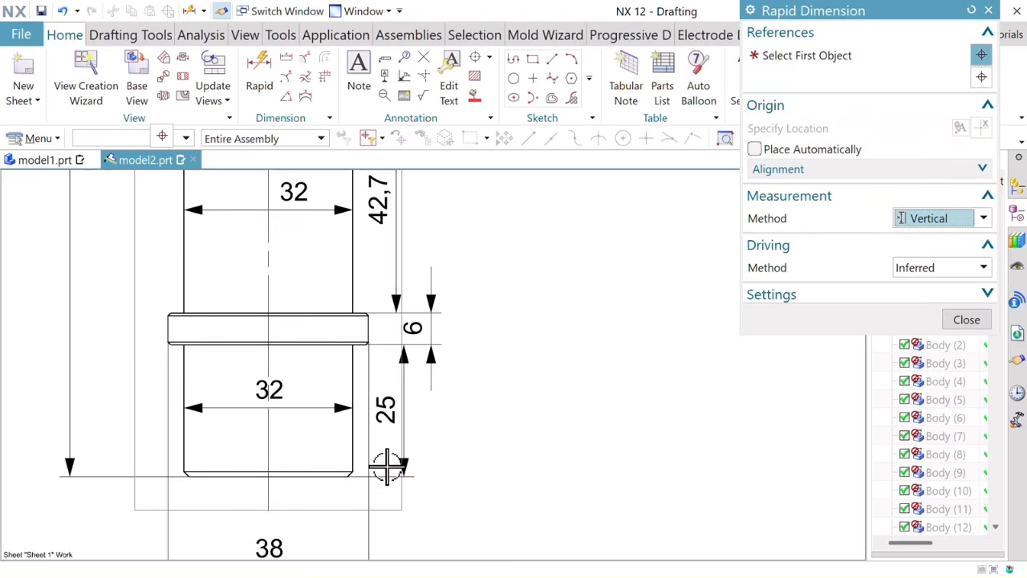
# Step: Move the lower section's length dimension outward to line up with the collar thickness dimension
pyautogui.scroll(-1, 386, 465)
pyautogui.scroll(2, 387, 464)
pyautogui.scroll(-2, 382, 470)
pyautogui.moveTo(366, 480); pyautogui.dragTo(405, 405)
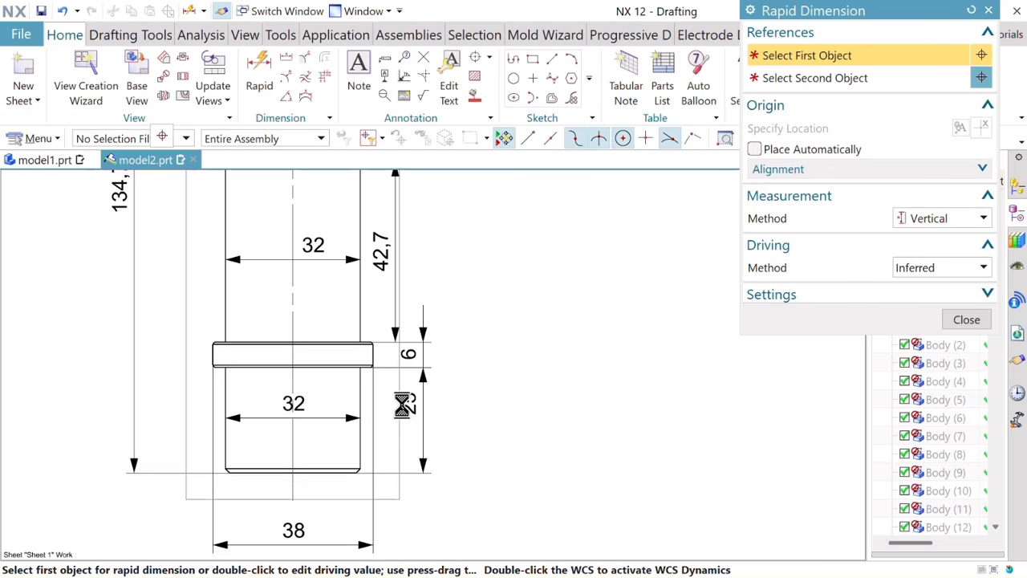
# Step: Examine the pillar's front view section by section to review the width and length dimensions placed so far
pyautogui.scroll(-3, 405, 424)
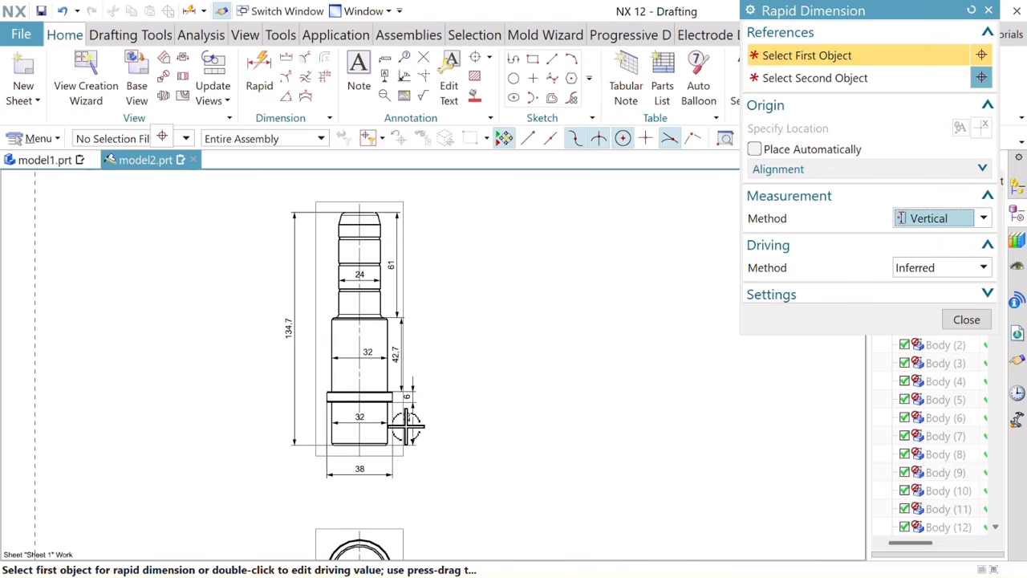
pyautogui.scroll(1, 465, 449)
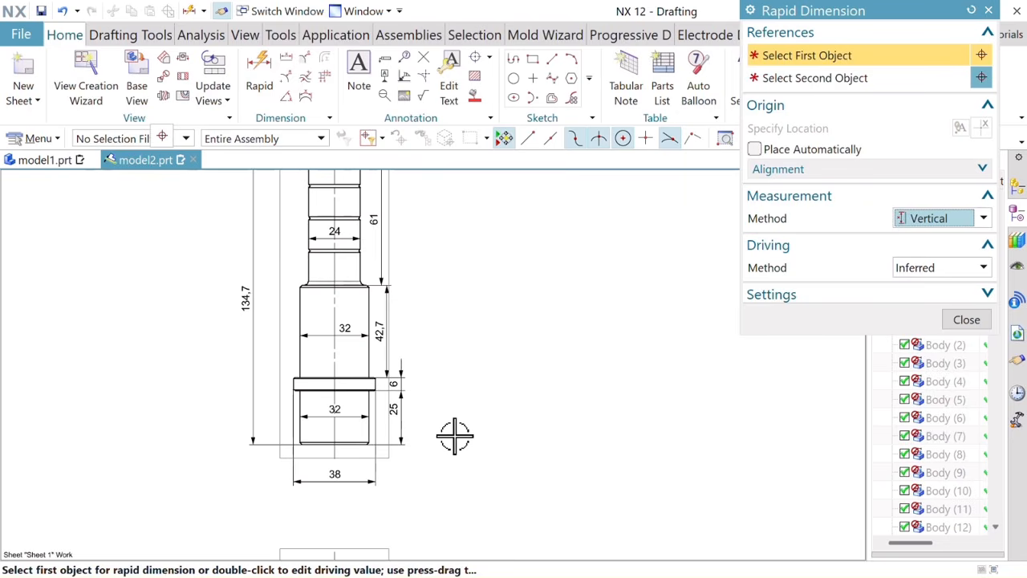
pyautogui.scroll(1, 466, 432)
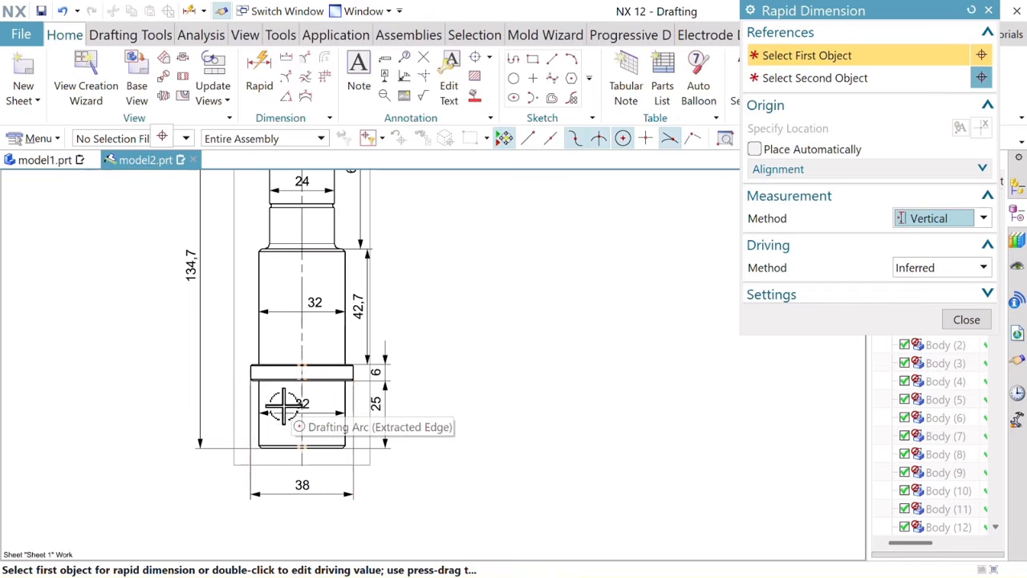
pyautogui.scroll(1, 297, 411)
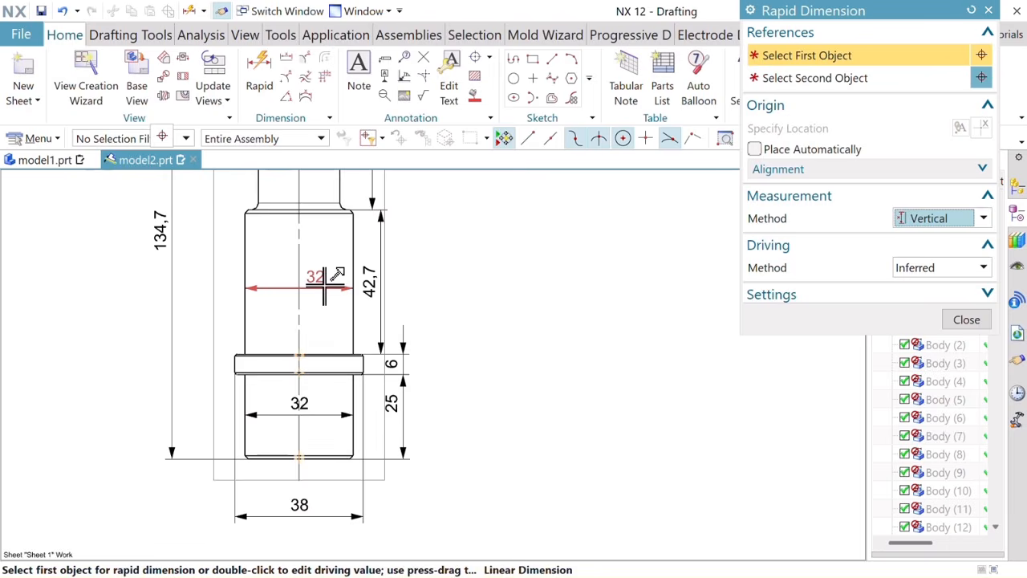
pyautogui.scroll(1, 324, 286)
pyautogui.scroll(-6, 327, 285)
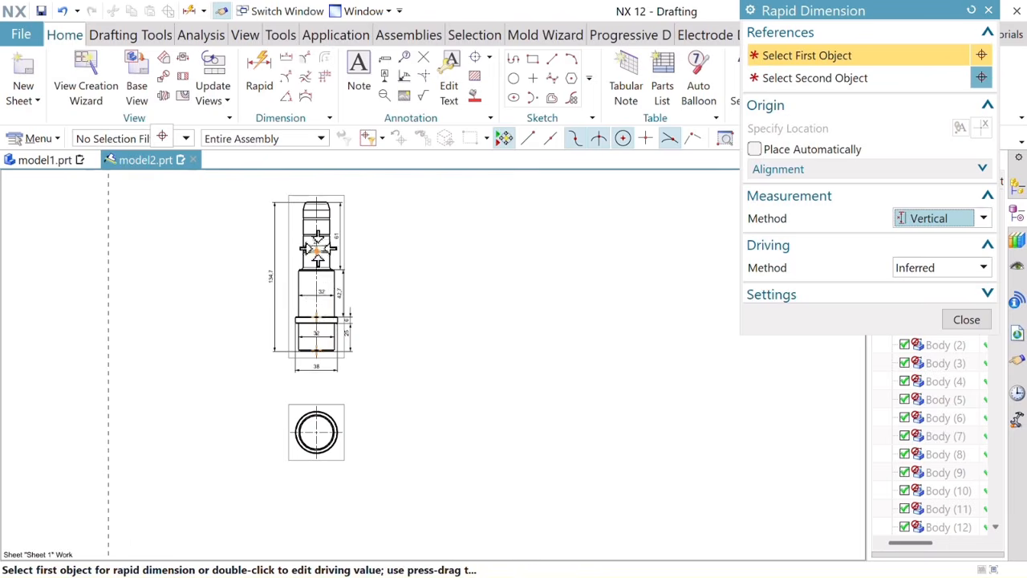
pyautogui.scroll(5, 321, 240)
pyautogui.scroll(5, 321, 249)
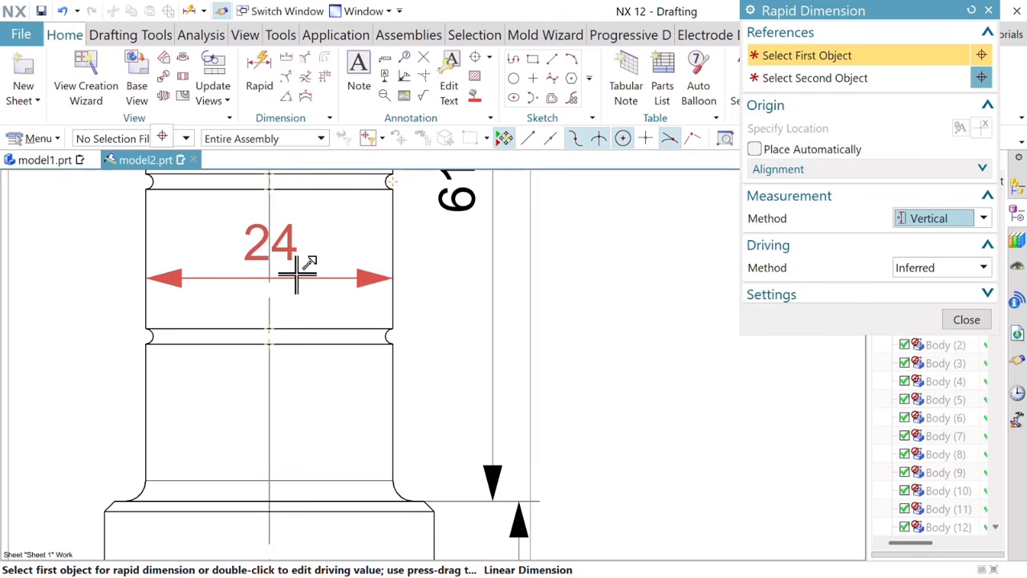
pyautogui.scroll(-6, 307, 281)
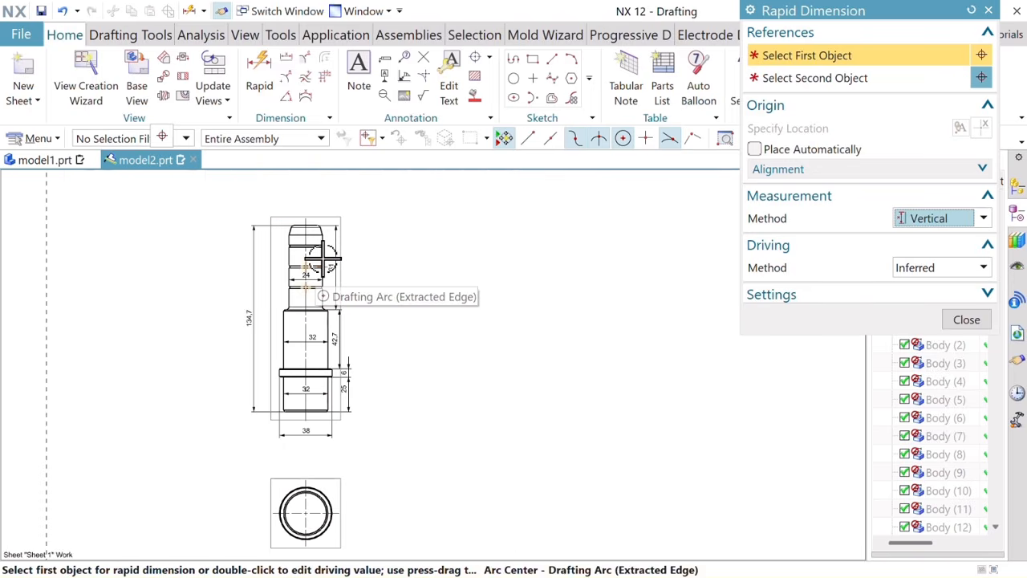
# Step: Add an angular dimension between the pillar's centerline and the tapered tip edge, placing it above the tip
pyautogui.scroll(3, 326, 248)
pyautogui.scroll(-2, 326, 247)
pyautogui.scroll(4, 297, 197)
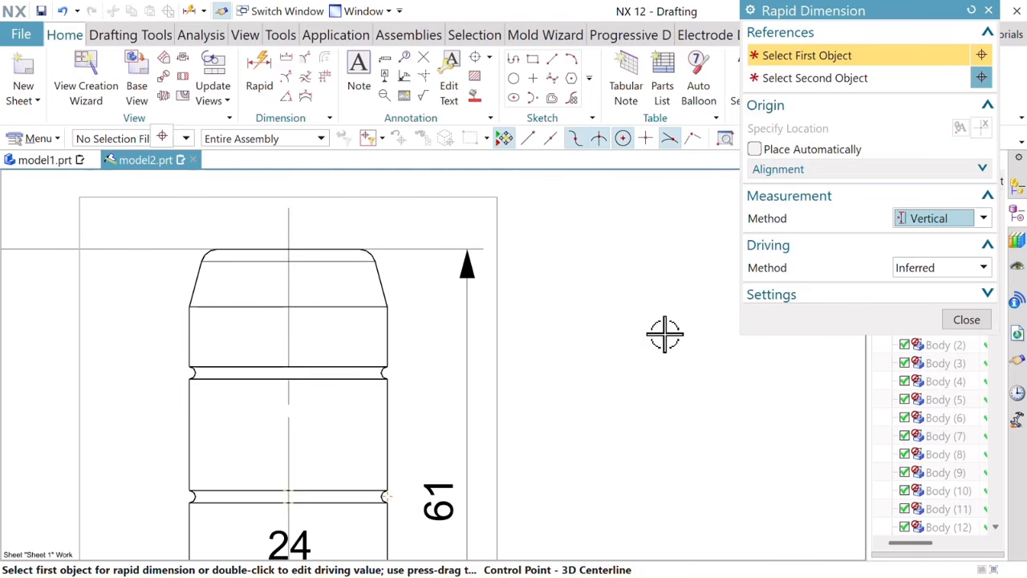
pyautogui.click(939, 221)
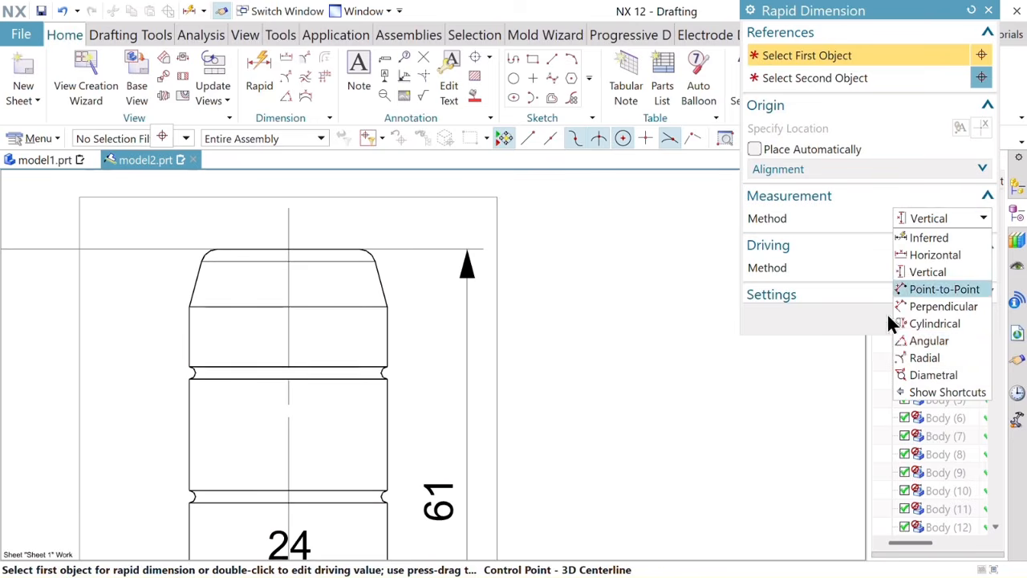
pyautogui.click(921, 342)
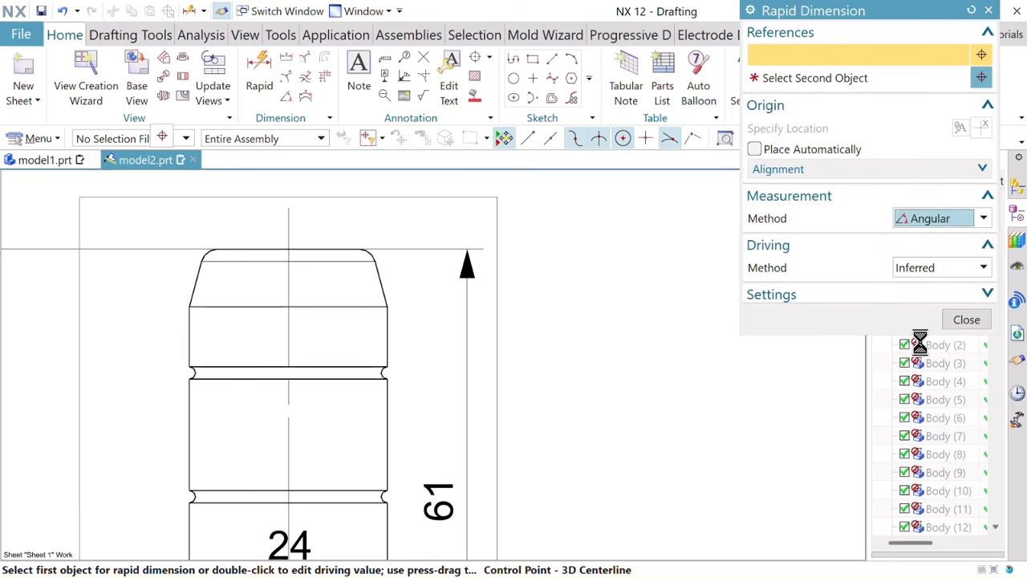
pyautogui.click(289, 280)
pyautogui.click(379, 280)
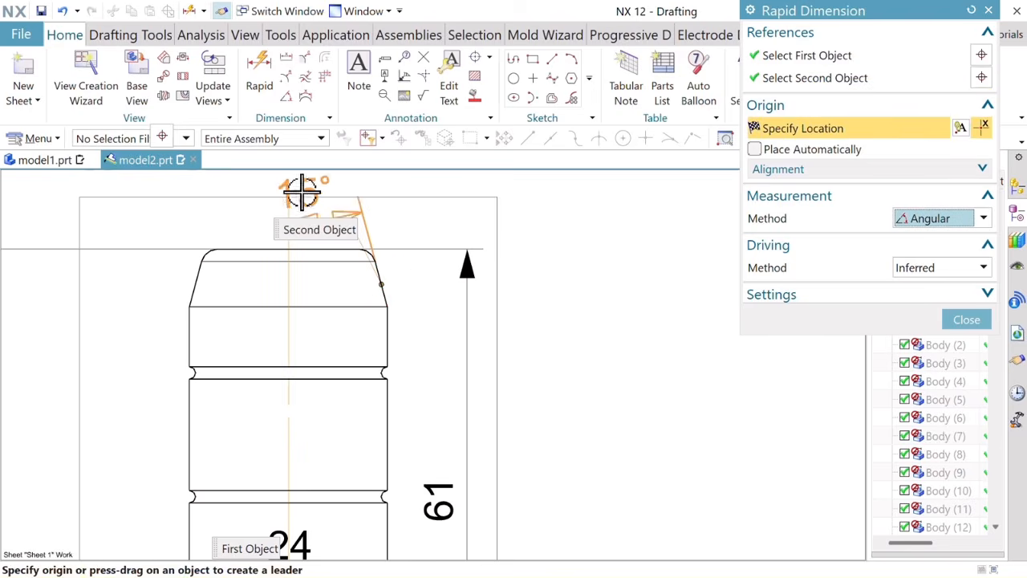
pyautogui.click(312, 194)
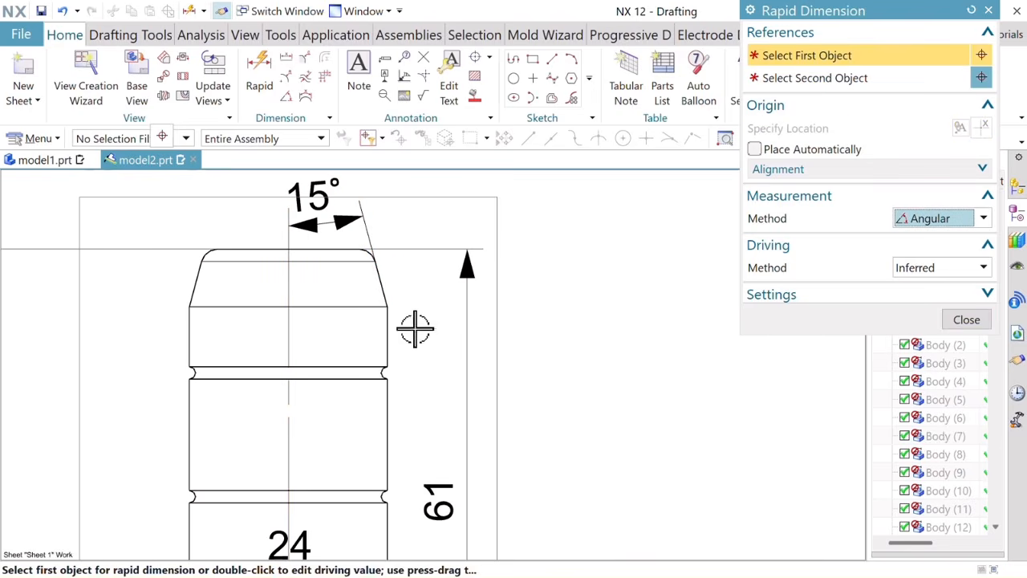
# Step: Add a radial dimension to the rounded corner at the pillar's tip, placing it outside the tip on the side opposite the 61 dimension
pyautogui.click(920, 223)
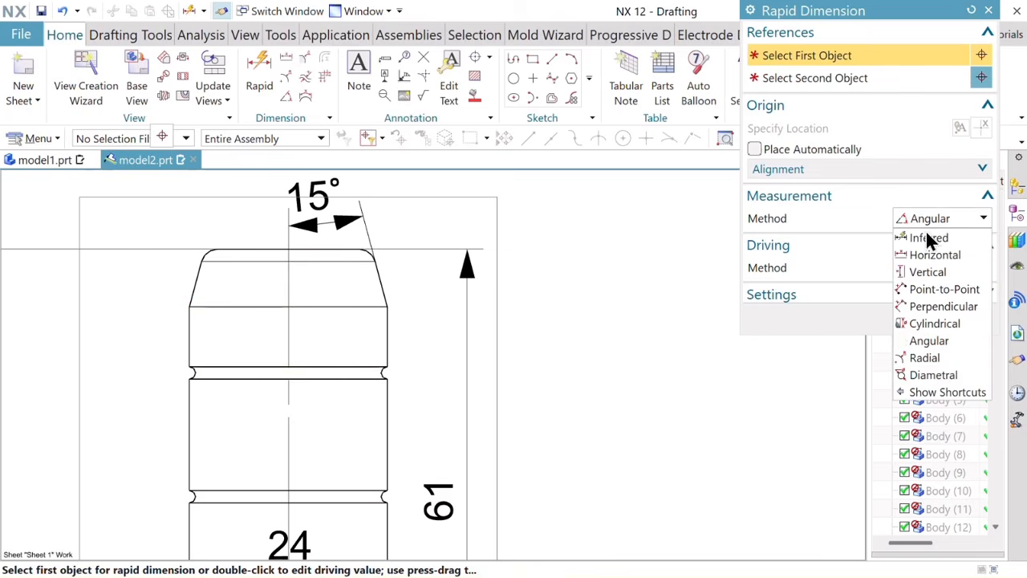
pyautogui.click(923, 357)
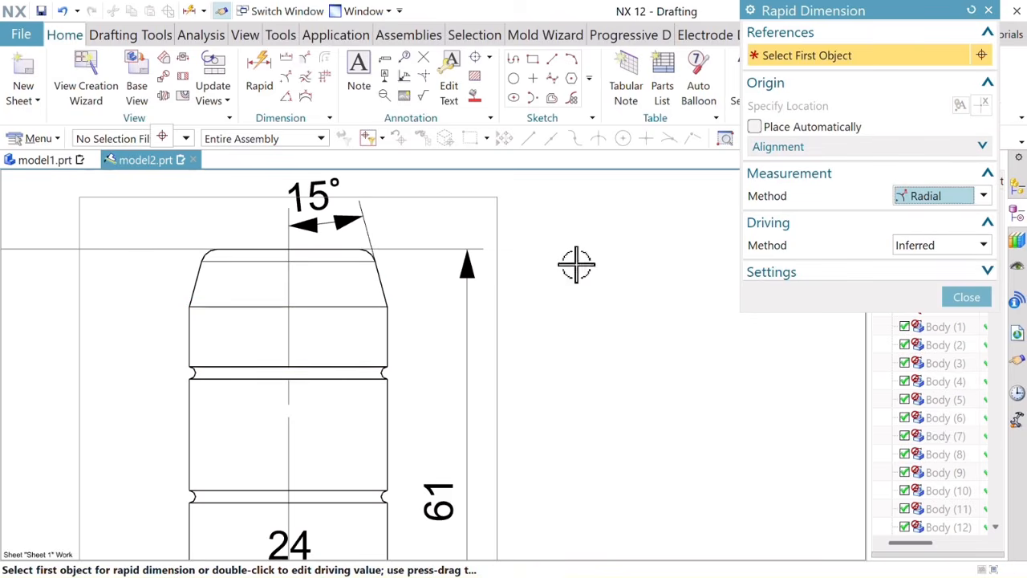
pyautogui.click(206, 254)
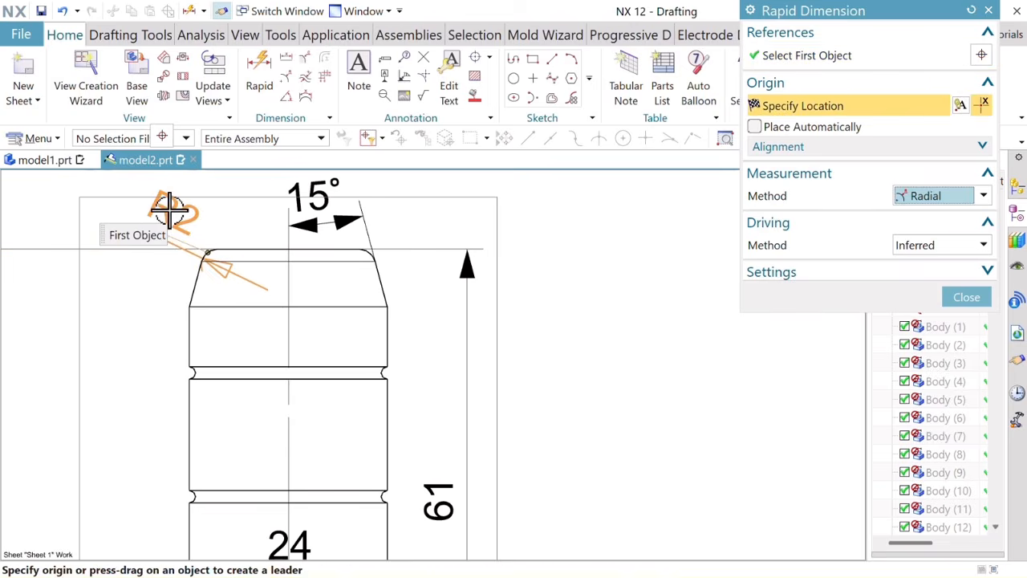
pyautogui.click(106, 192)
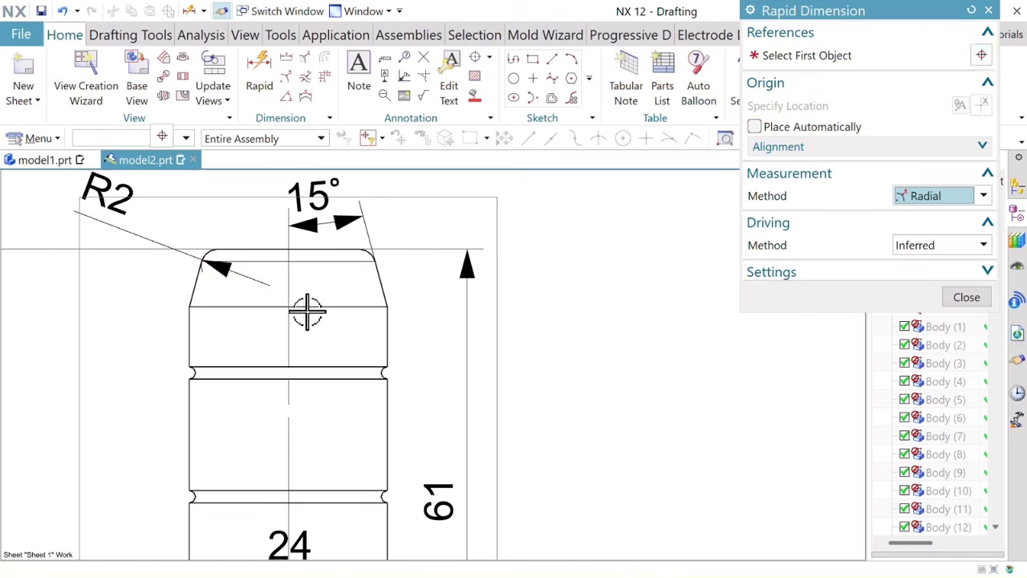
# Step: Add a radial dimension to the fillet where the 24 mm wide section meets the 32 mm wide section, placing it outside the pillar
pyautogui.scroll(-5, 271, 385)
pyautogui.scroll(6, 286, 493)
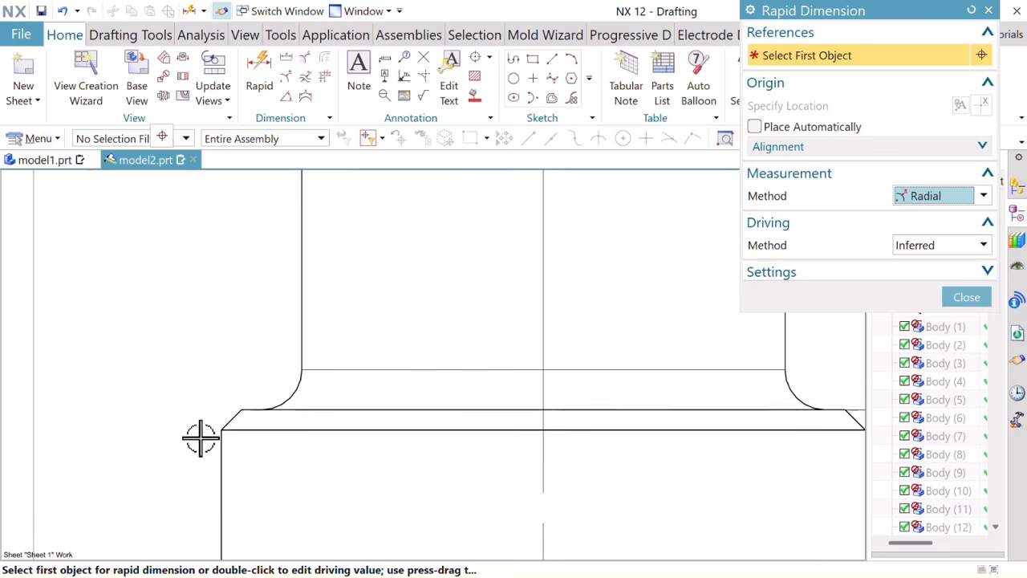
pyautogui.click(295, 392)
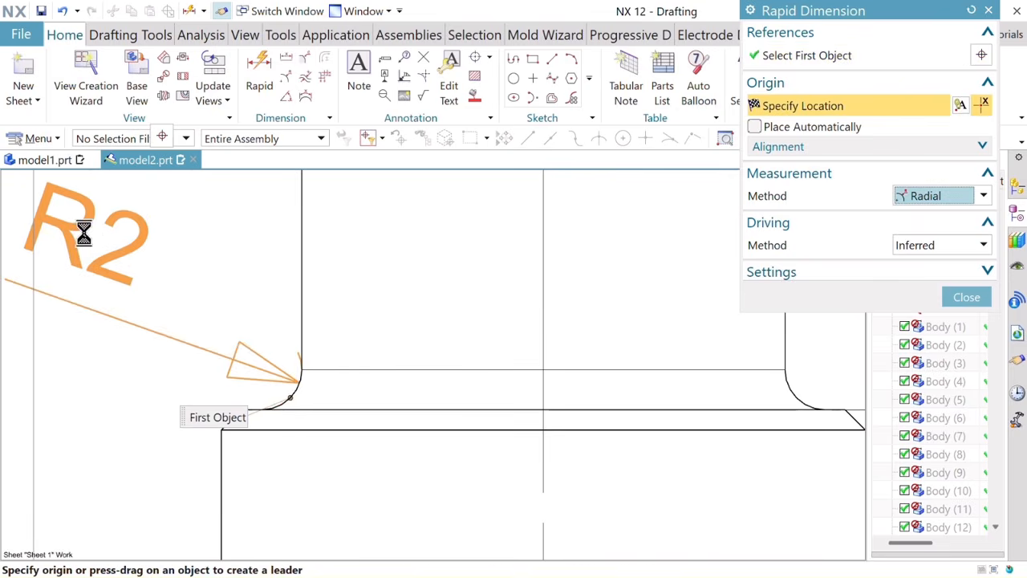
pyautogui.click(83, 229)
pyautogui.scroll(-7, 172, 313)
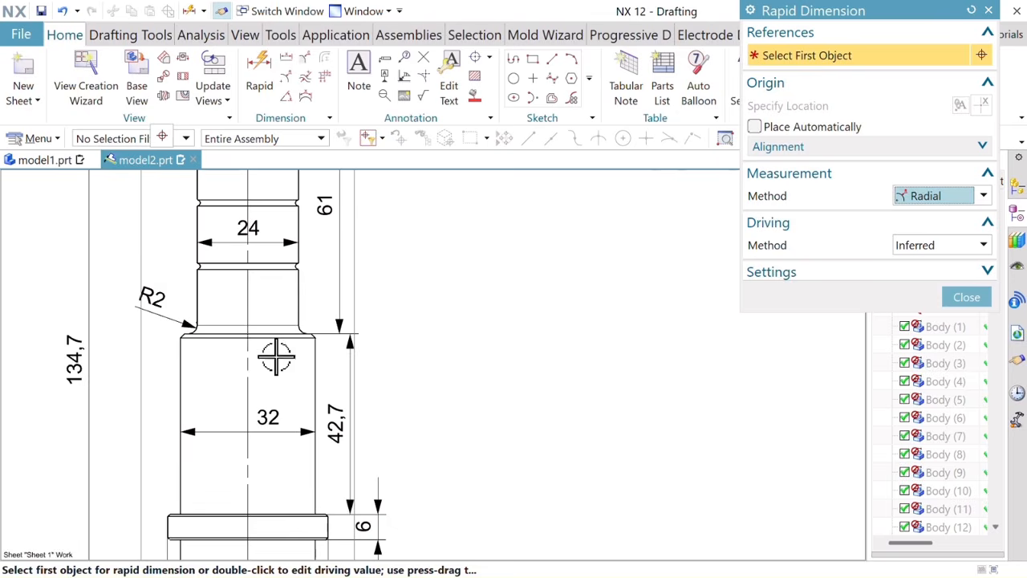
# Step: Move the two radius dimensions on the front view farther up and away from the pillar's outline
pyautogui.scroll(4, 329, 370)
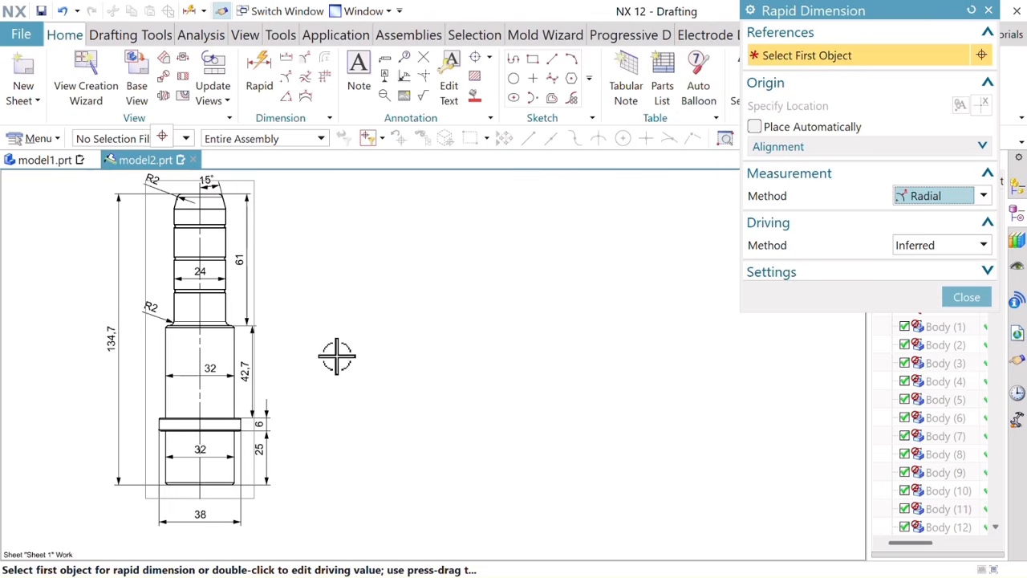
pyautogui.moveTo(337, 350); pyautogui.dragTo(440, 420, button='middle')
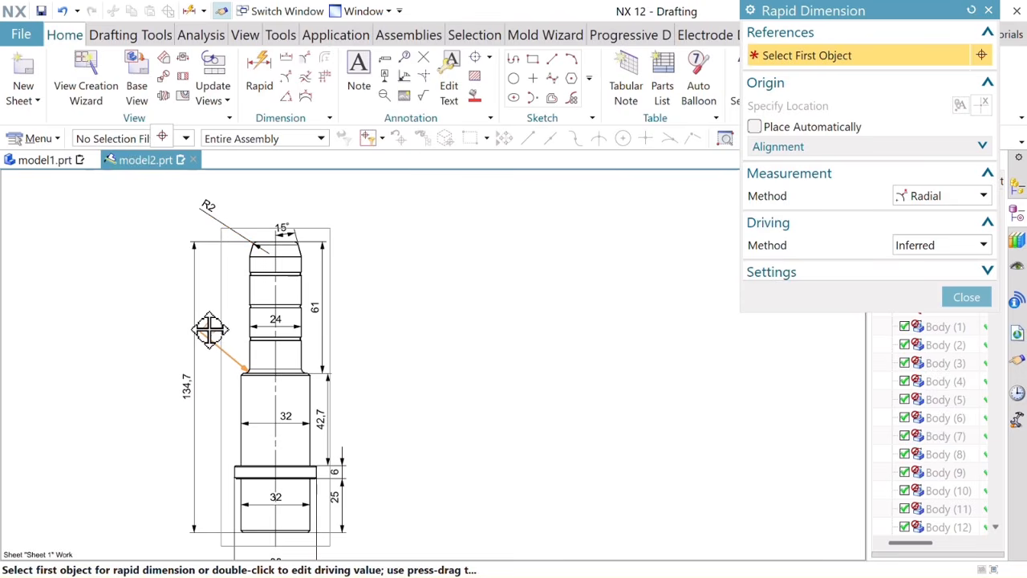
pyautogui.click(209, 329)
pyautogui.scroll(-1, 300, 409)
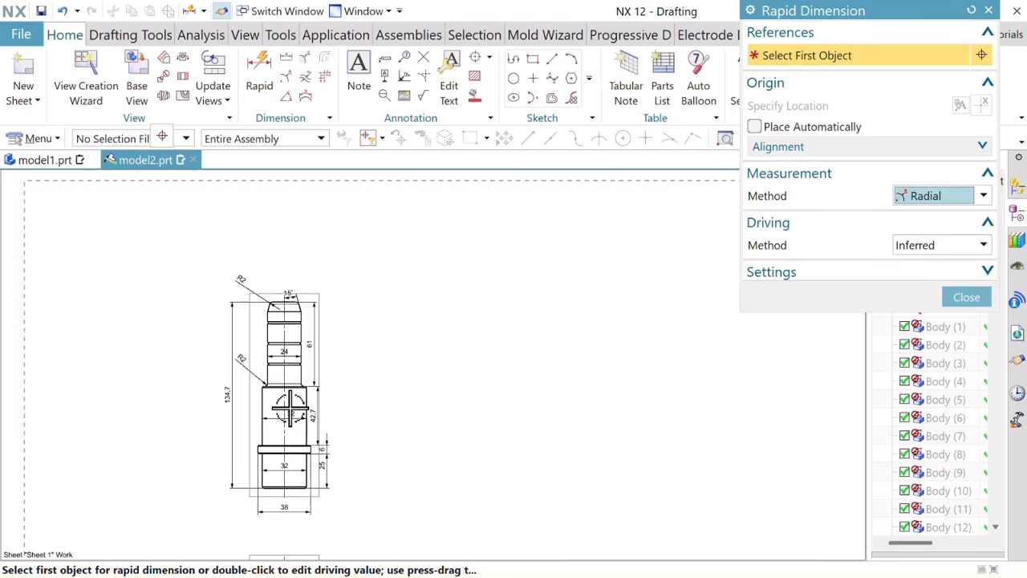
# Step: Add a diametral dimension to the outermost circle of the pillar's circular view, placing it diagonally above and outside the view
pyautogui.moveTo(408, 419)
pyautogui.mouseDown(button='middle')
pyautogui.moveTo(354, 367)
pyautogui.moveTo(361, 360)
pyautogui.mouseUp(button='middle')
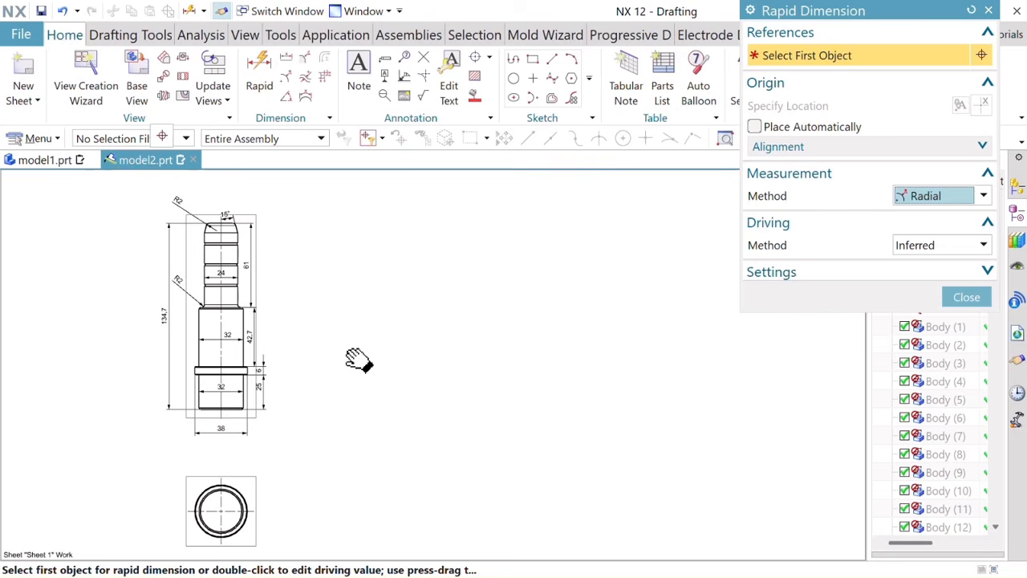
pyautogui.scroll(-1, 283, 519)
pyautogui.scroll(6, 283, 519)
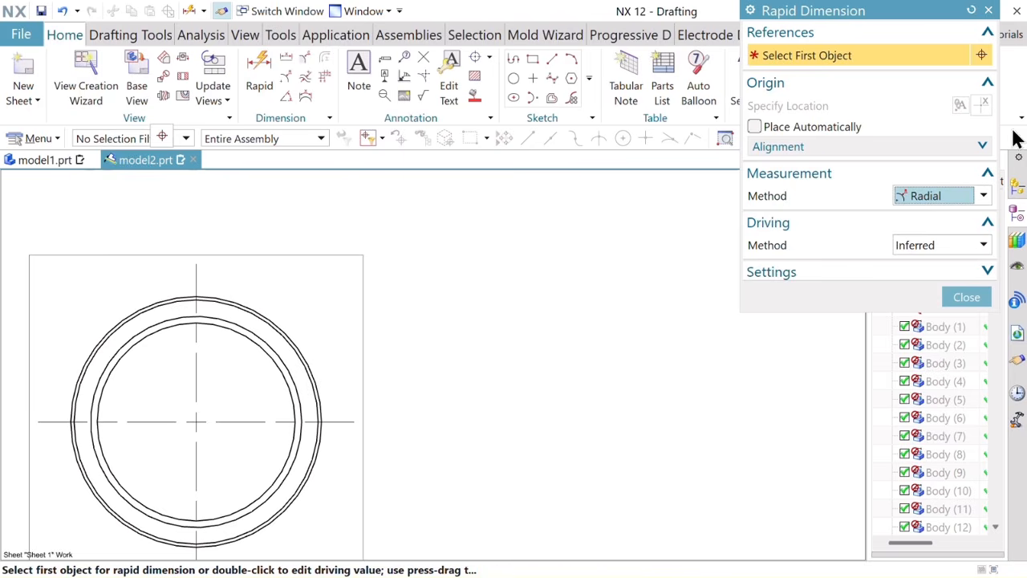
pyautogui.click(943, 195)
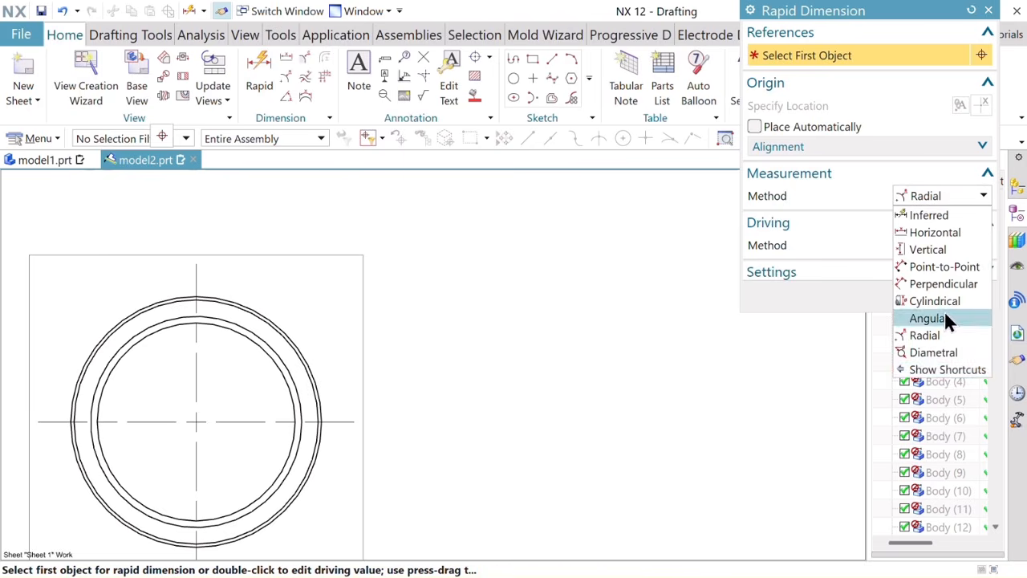
pyautogui.click(931, 353)
pyautogui.scroll(-2, 321, 417)
pyautogui.scroll(4, 215, 419)
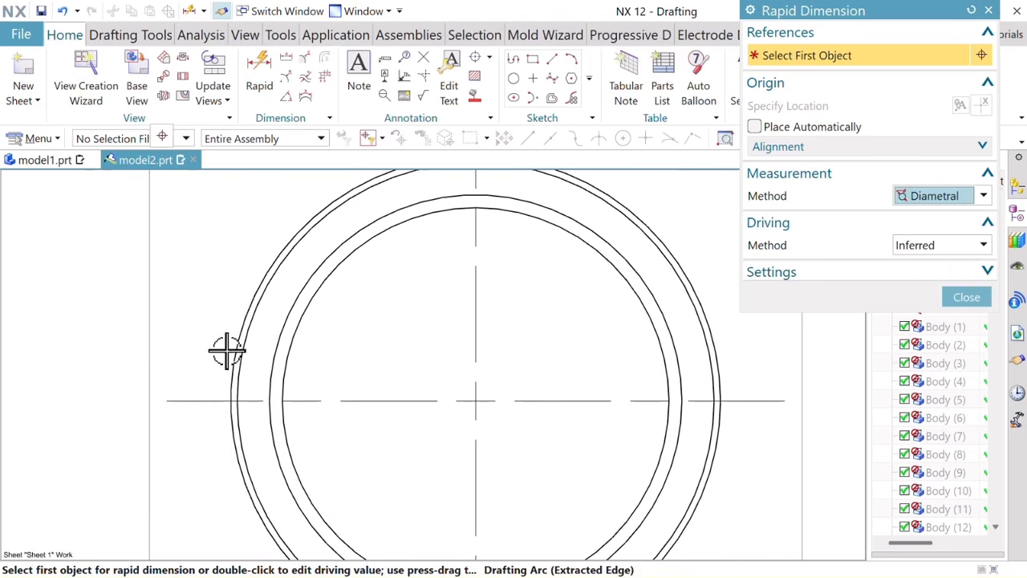
pyautogui.click(233, 351)
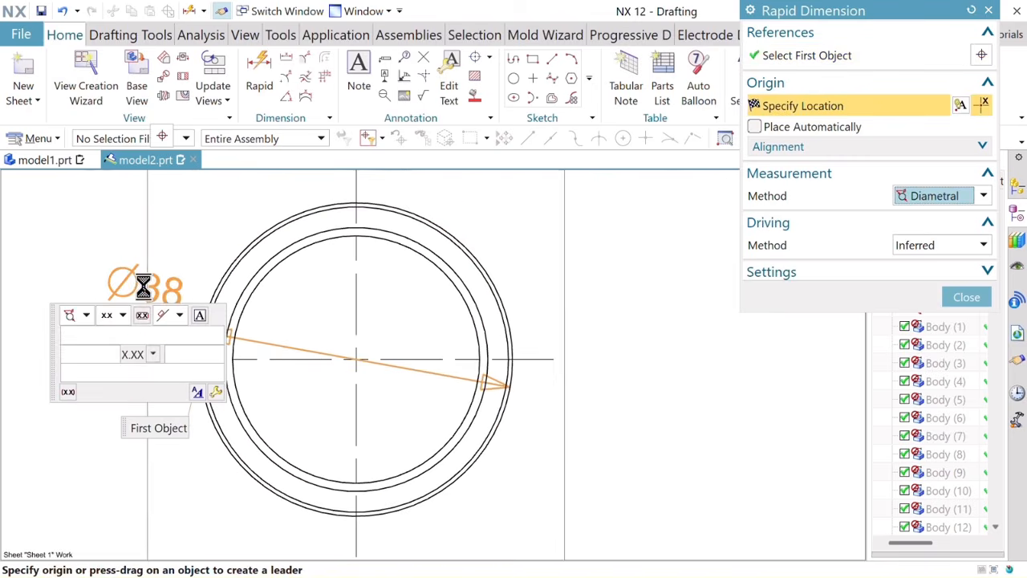
pyautogui.scroll(-4, 142, 285)
pyautogui.click(126, 258)
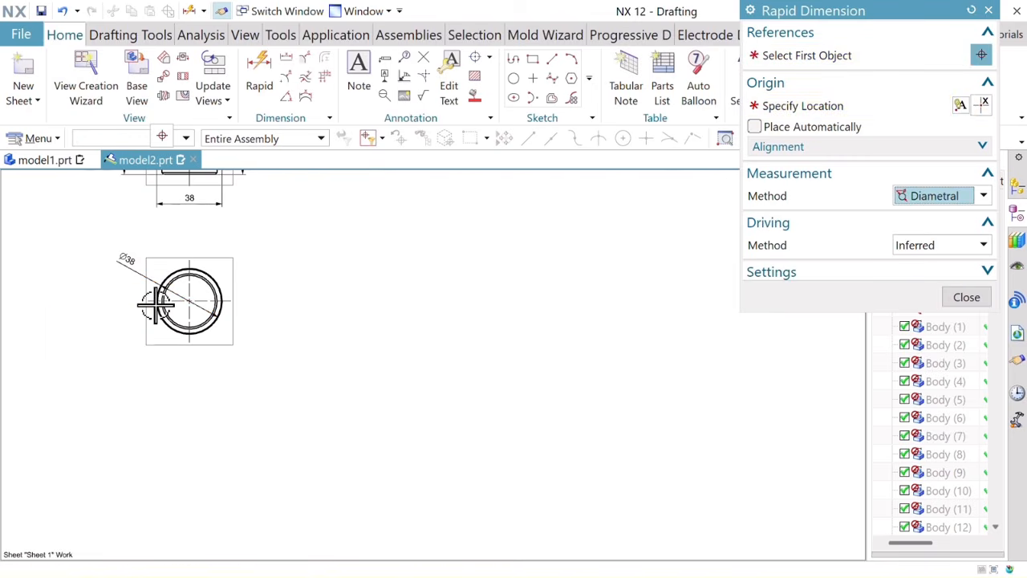
# Step: Add a diametral dimension to the circle just inside the collar rings, placing it below the outer diameter dimension
pyautogui.scroll(5, 176, 280)
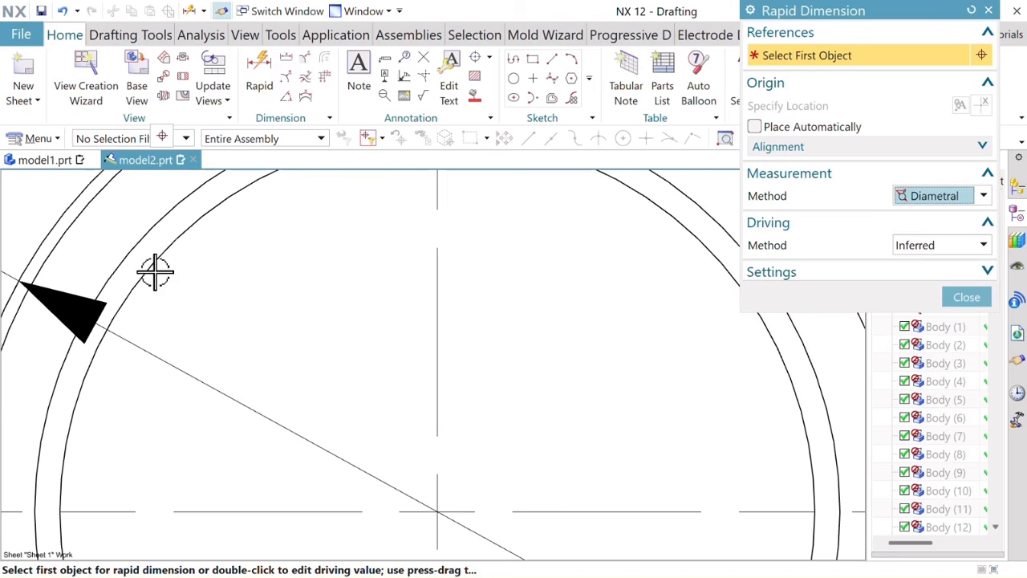
pyautogui.click(150, 231)
pyautogui.scroll(-5, 150, 232)
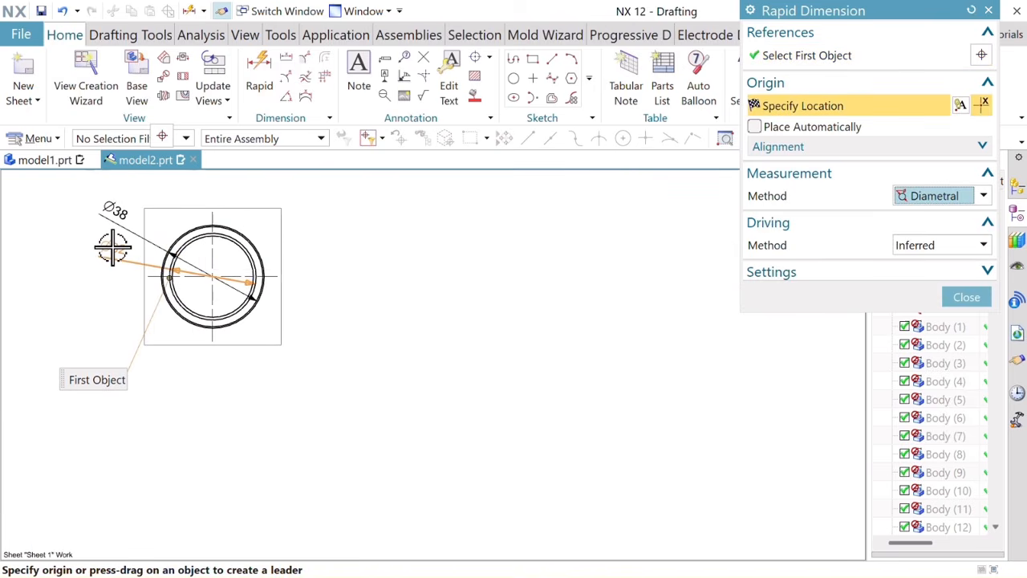
pyautogui.click(104, 249)
pyautogui.scroll(5, 174, 254)
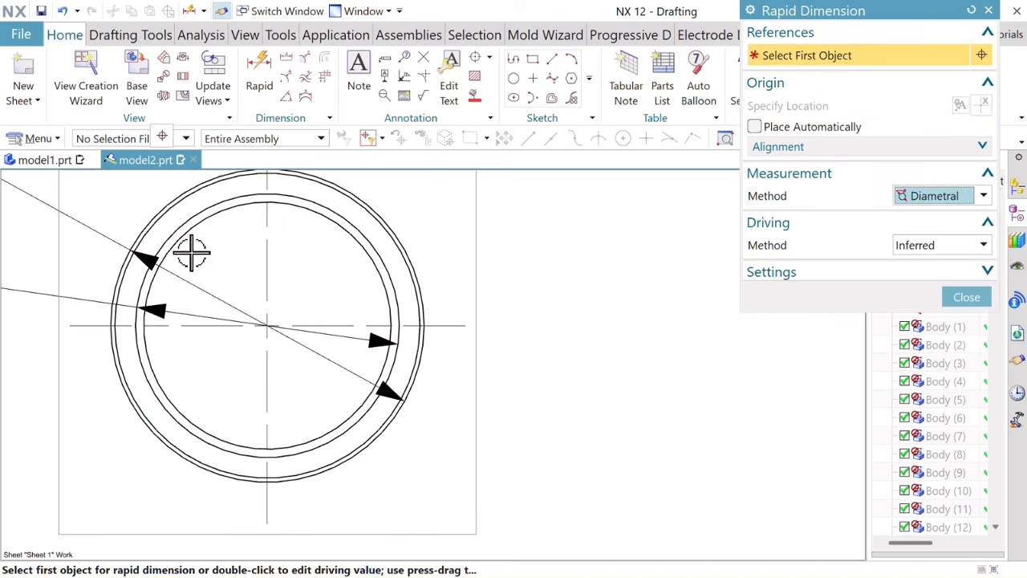
pyautogui.click(160, 250)
pyautogui.scroll(-5, 150, 303)
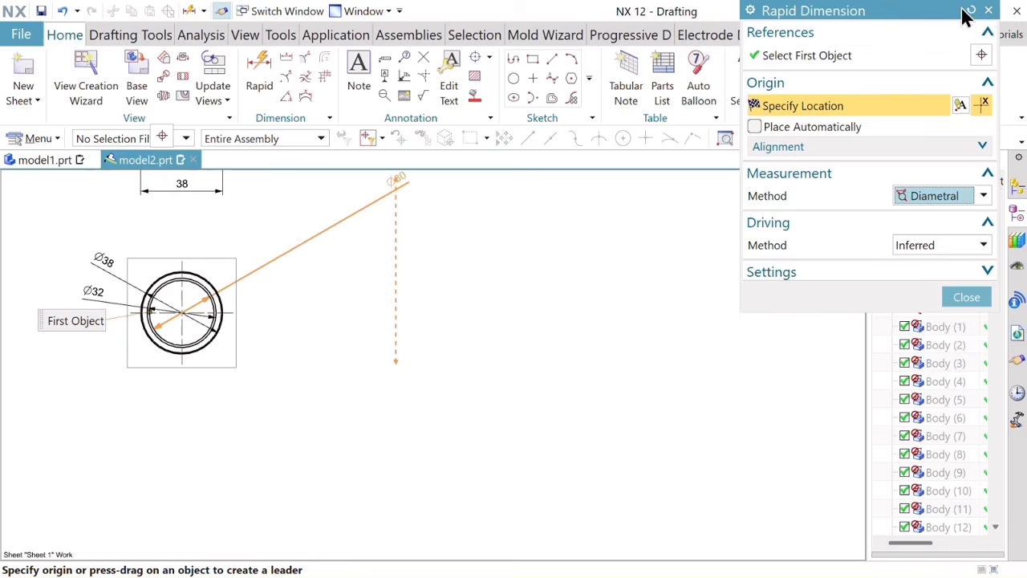
pyautogui.click(988, 10)
# Step: Examine the diameter dimensions on the circular view, and review both dimensioned views of the pillar on the sheet
pyautogui.scroll(2, 85, 253)
pyautogui.scroll(-2, 85, 254)
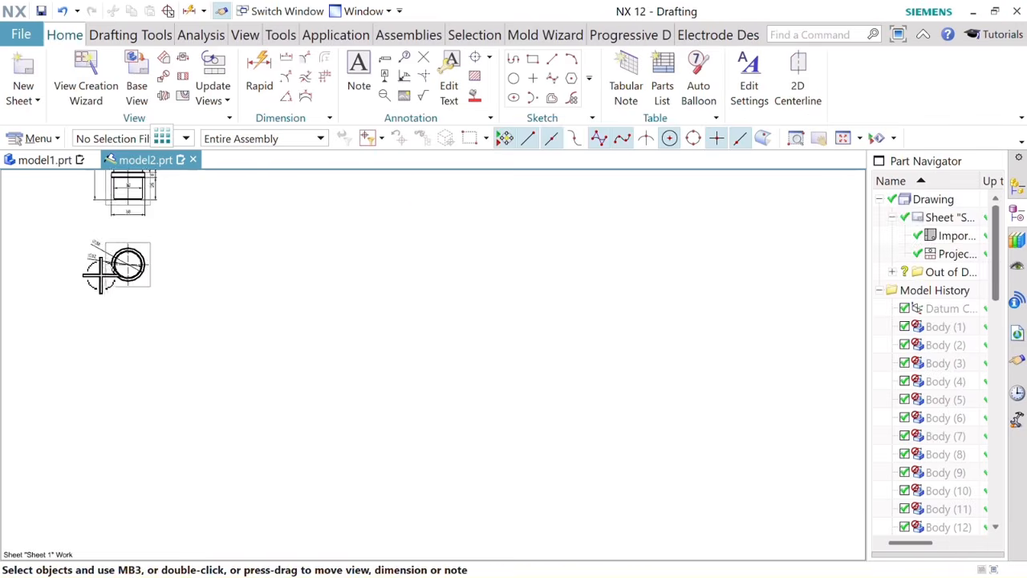
pyautogui.scroll(8, 129, 233)
pyautogui.scroll(1, 146, 215)
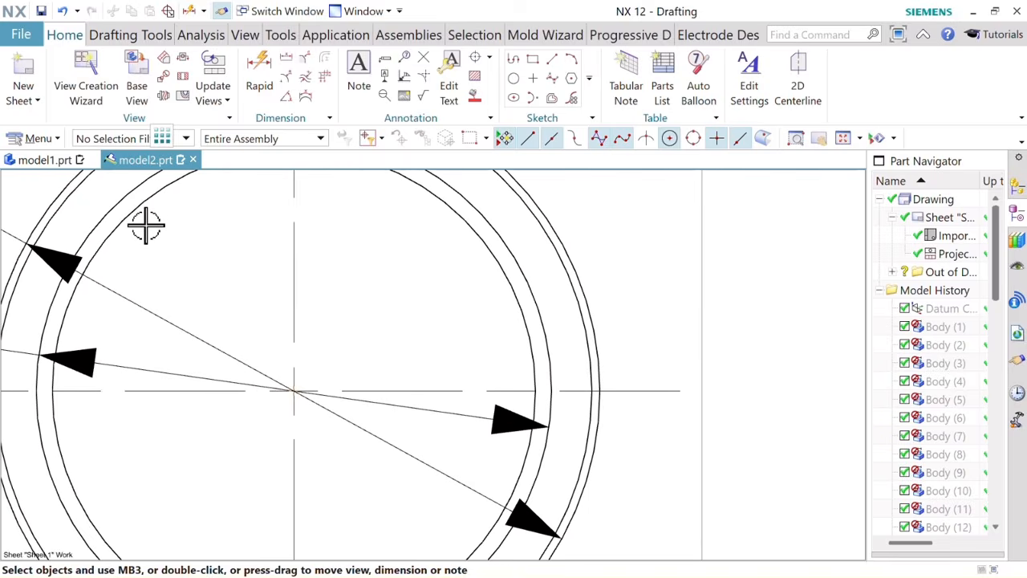
pyautogui.scroll(-6, 145, 224)
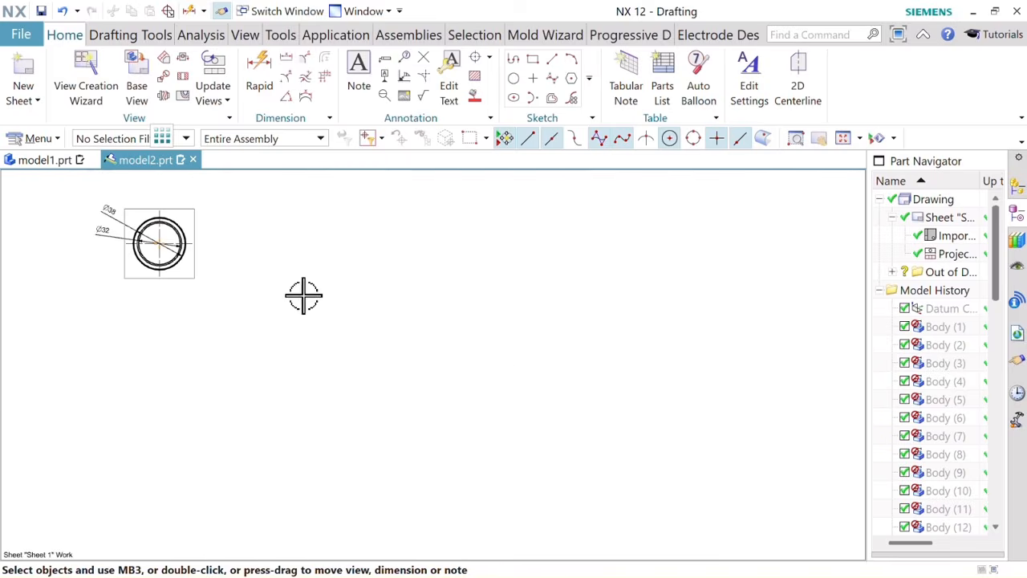
pyautogui.moveTo(342, 315); pyautogui.dragTo(406, 491, button='middle')
pyautogui.scroll(-2, 387, 473)
pyautogui.scroll(2, 395, 466)
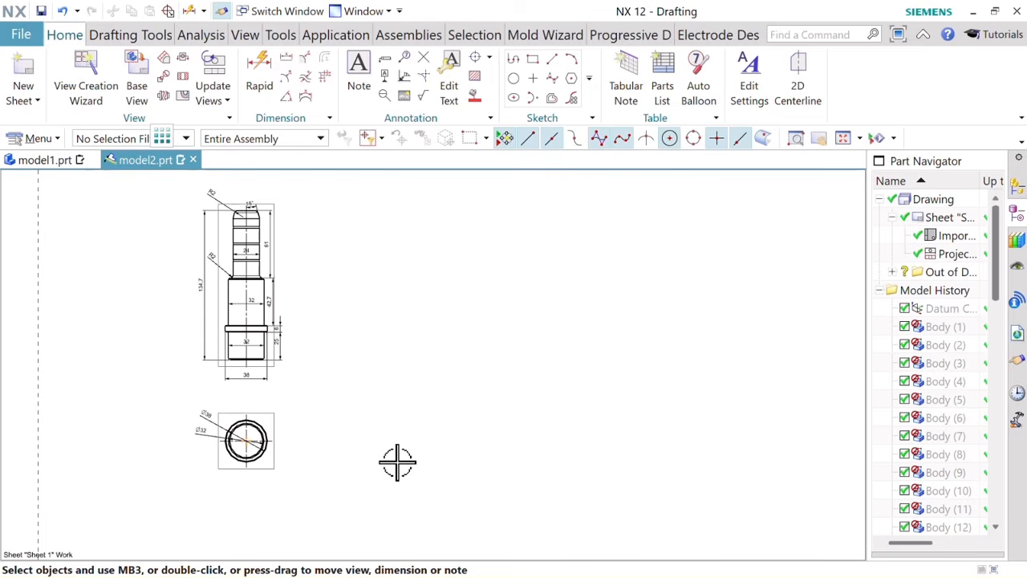
pyautogui.moveTo(402, 379)
pyautogui.mouseDown(button='middle')
pyautogui.moveTo(409, 385)
pyautogui.moveTo(393, 374)
pyautogui.mouseUp(button='middle')
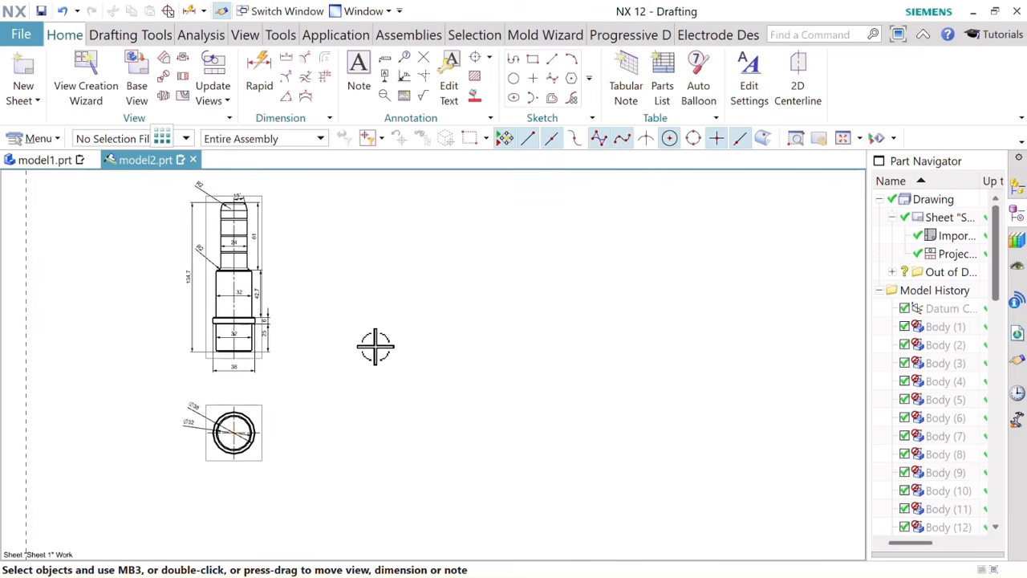
# Step: Start a drawing note and replace its leftover text with the first line "main guide pillor 4 nos"
pyautogui.click(362, 87)
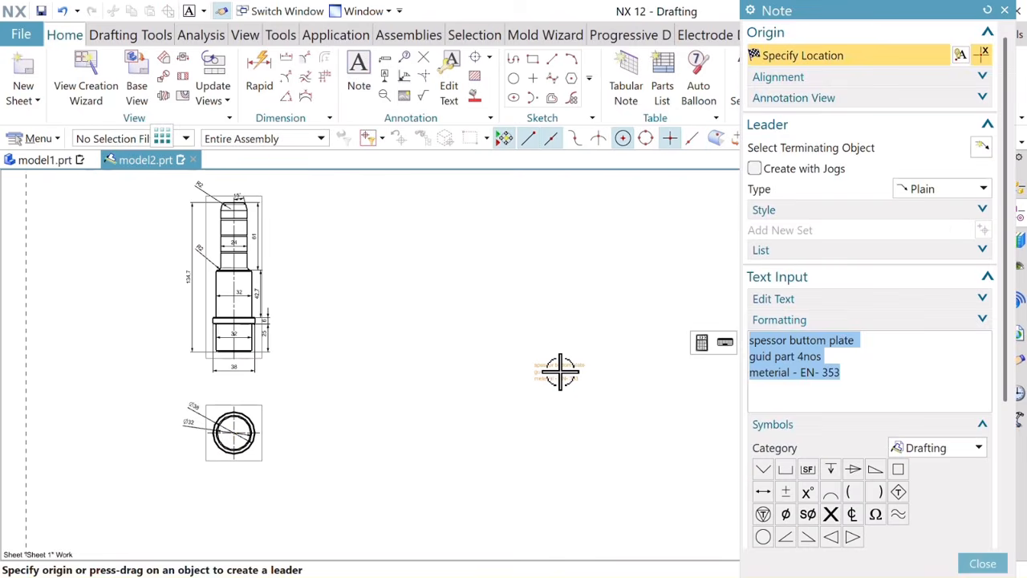
pyautogui.press('BackSpace')
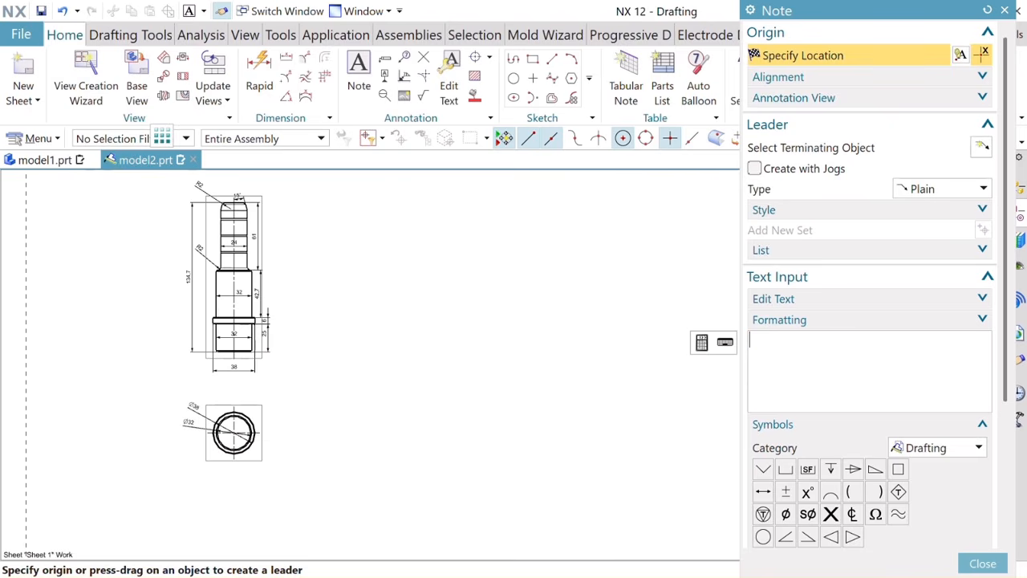
pyautogui.write('main guide pillo')
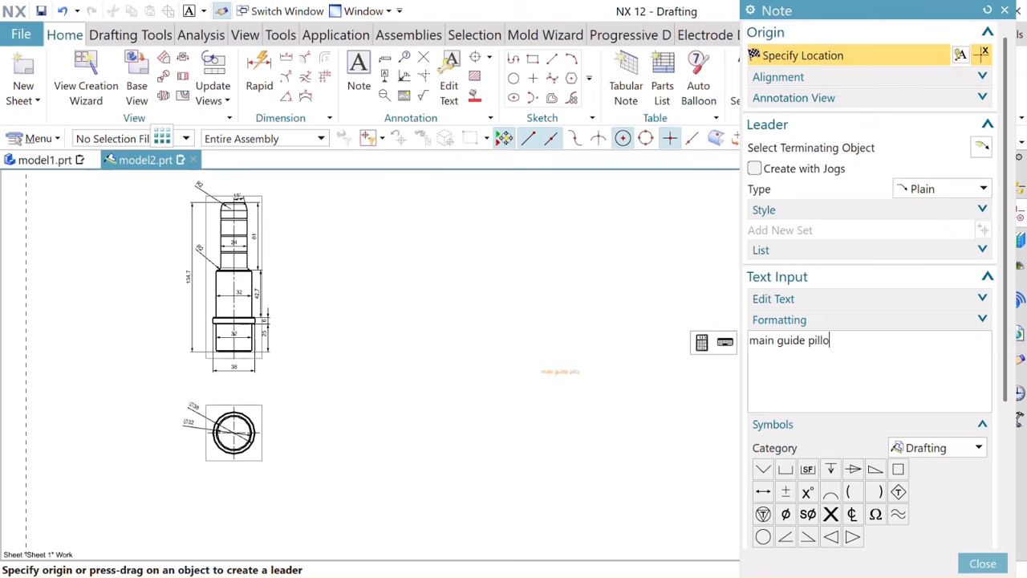
pyautogui.write('r')
pyautogui.write('4 nos')
pyautogui.press('Return')
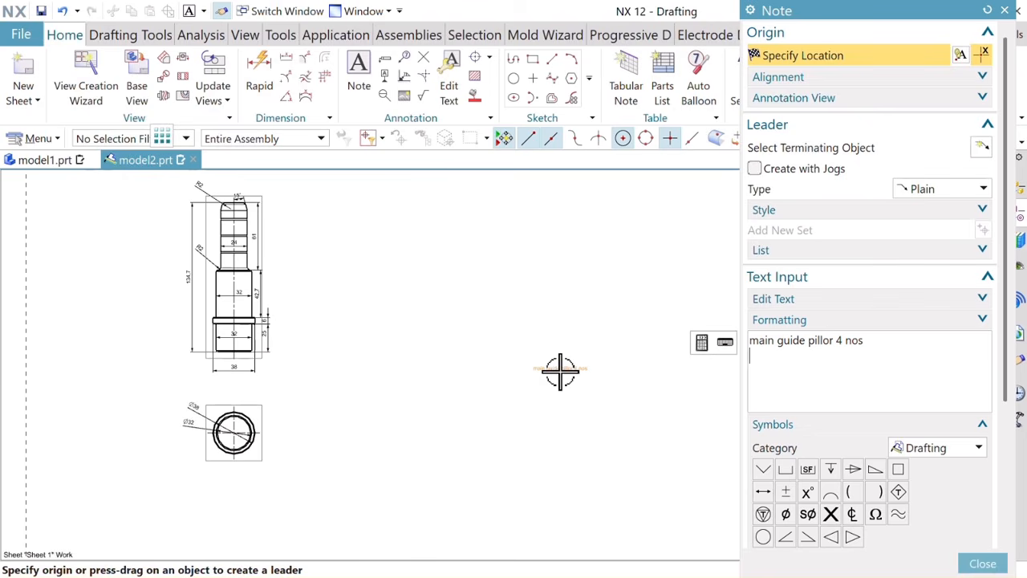
# Step: Add the lines "meterial EN-353" and "HRC 58/60" to the note and place it below the pillar's circular view
pyautogui.write('me')
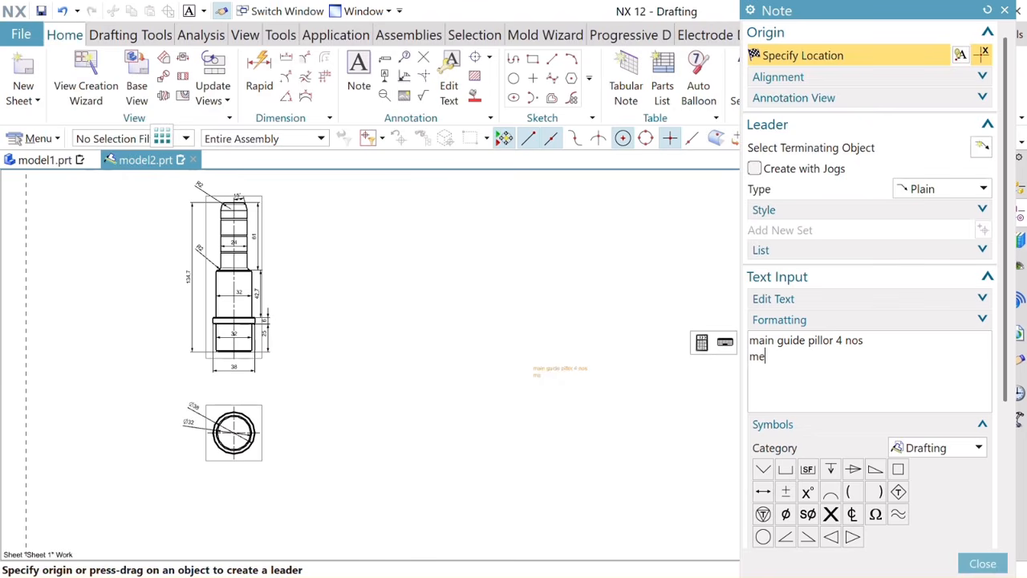
pyautogui.write('terial EN-353')
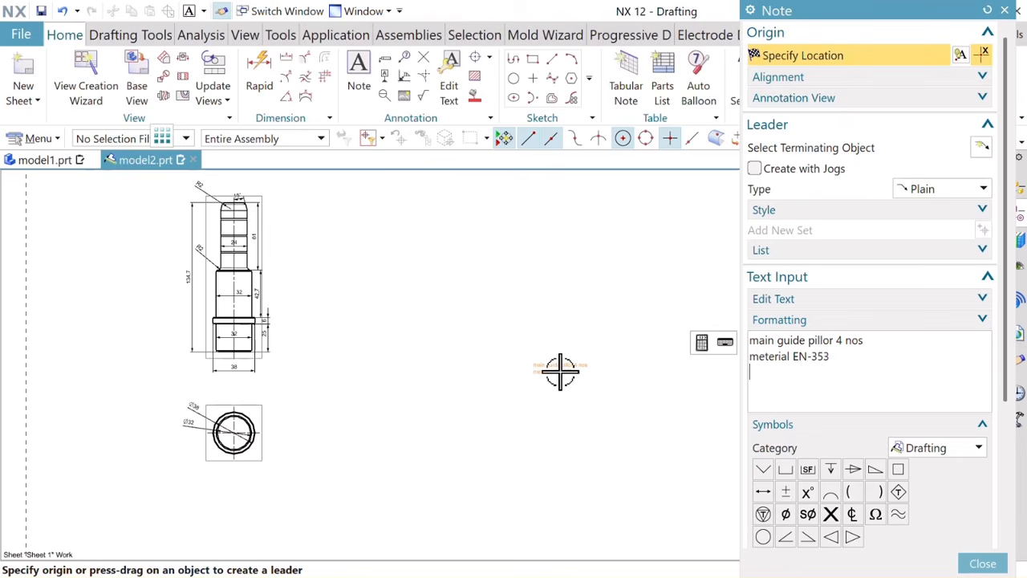
pyautogui.press('Return')
pyautogui.write('R')
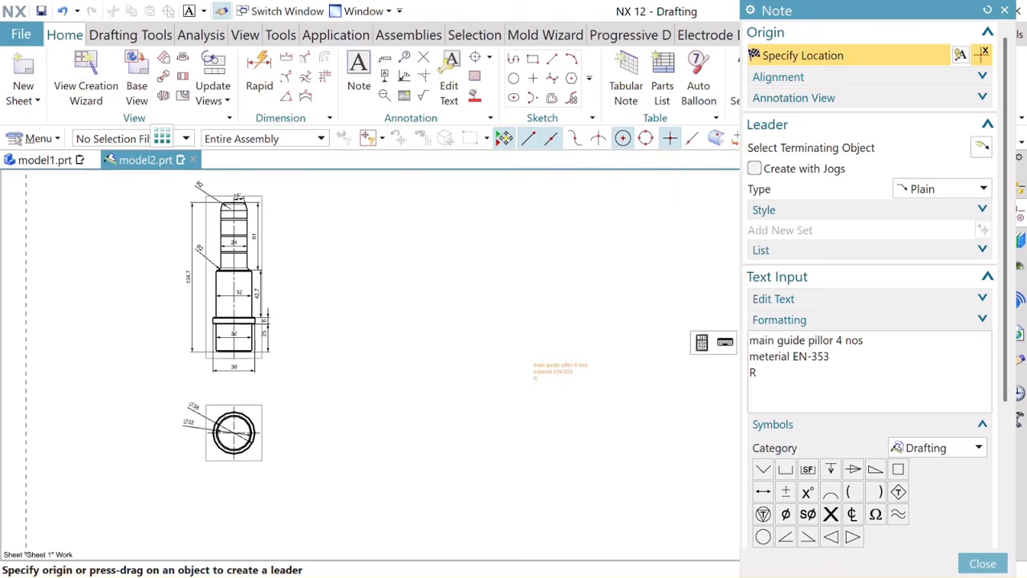
pyautogui.press('BackSpace')
pyautogui.write('HRC')
pyautogui.write('58/60')
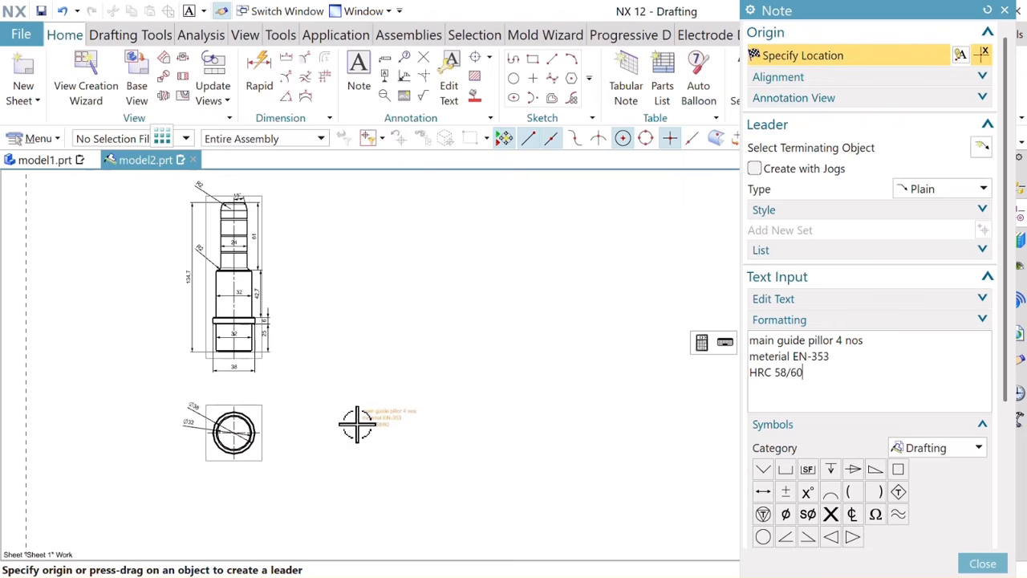
pyautogui.click(228, 489)
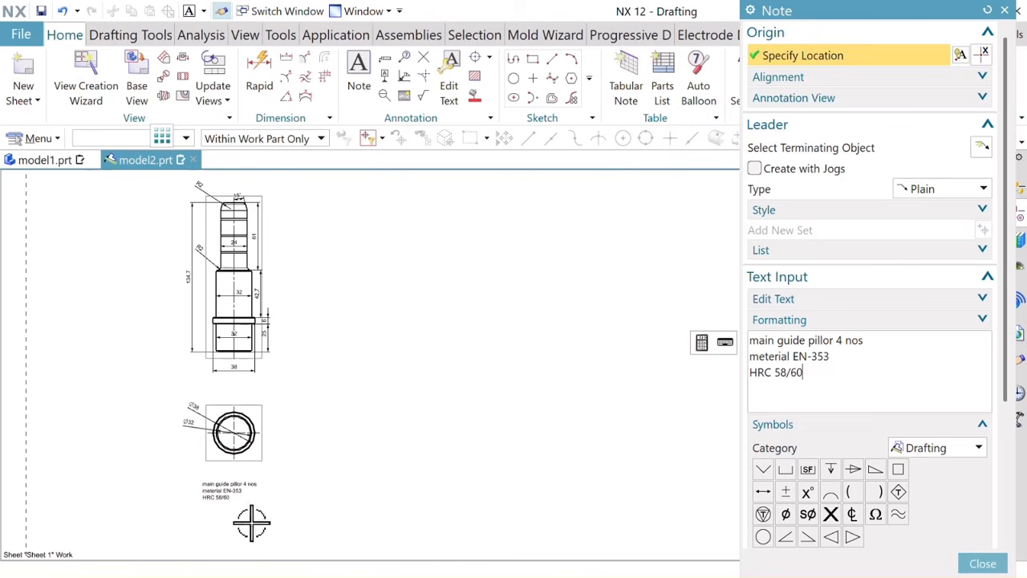
pyautogui.click(1005, 9)
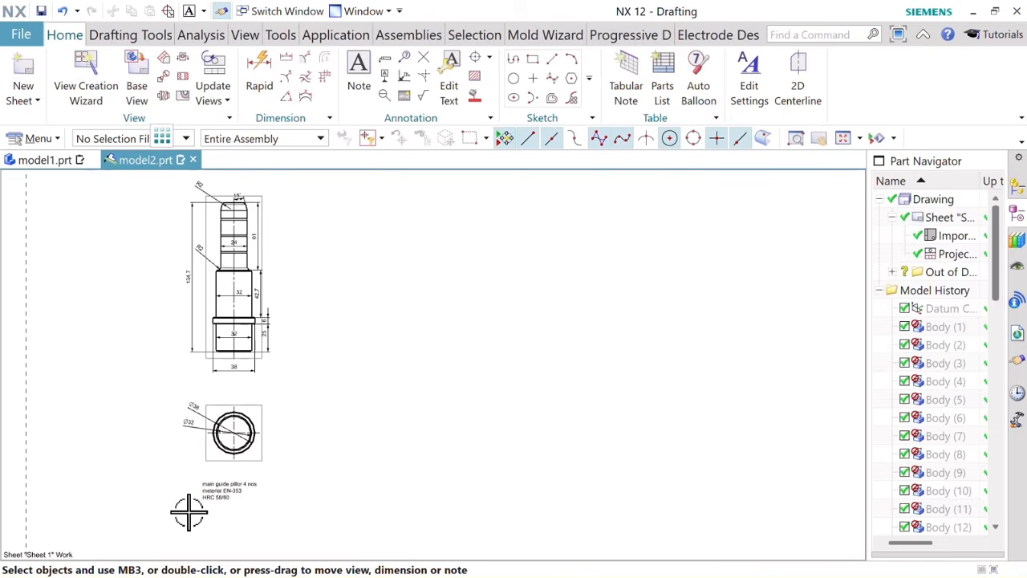
# Step: Set the lettering height of the guide pillar note to 7
pyautogui.scroll(4, 209, 496)
pyautogui.rightClick(231, 471)
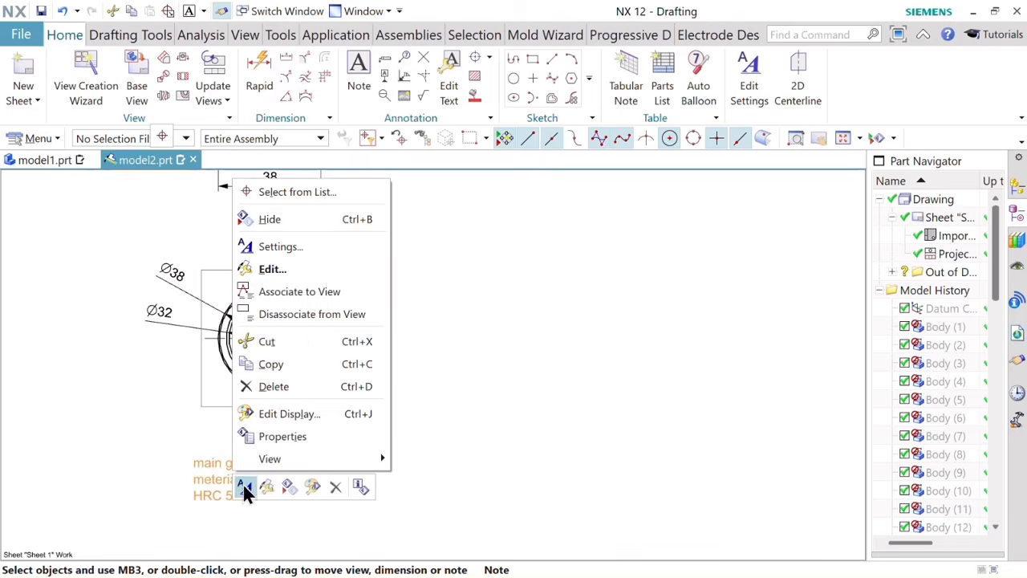
pyautogui.click(280, 239)
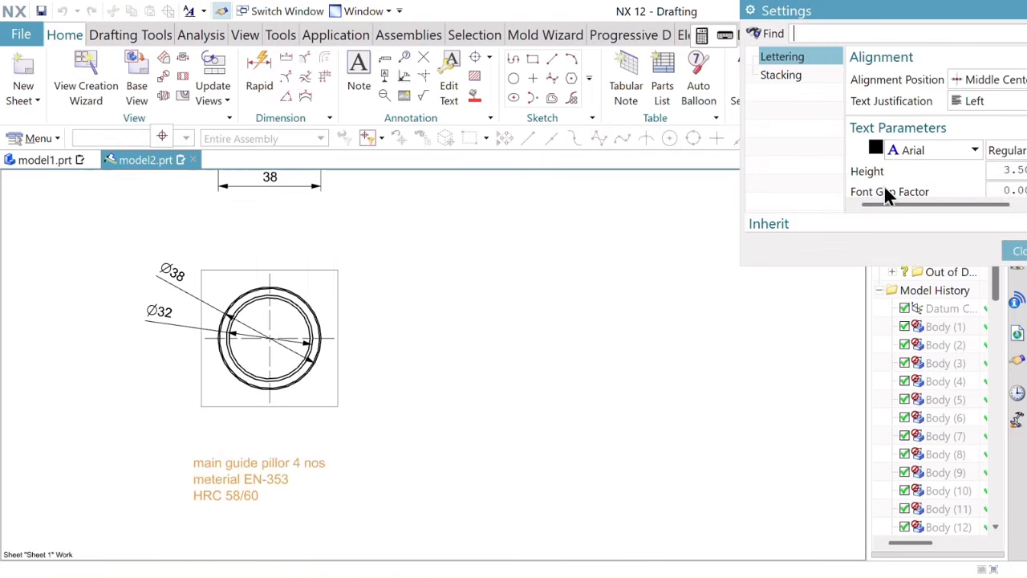
pyautogui.click(1007, 171)
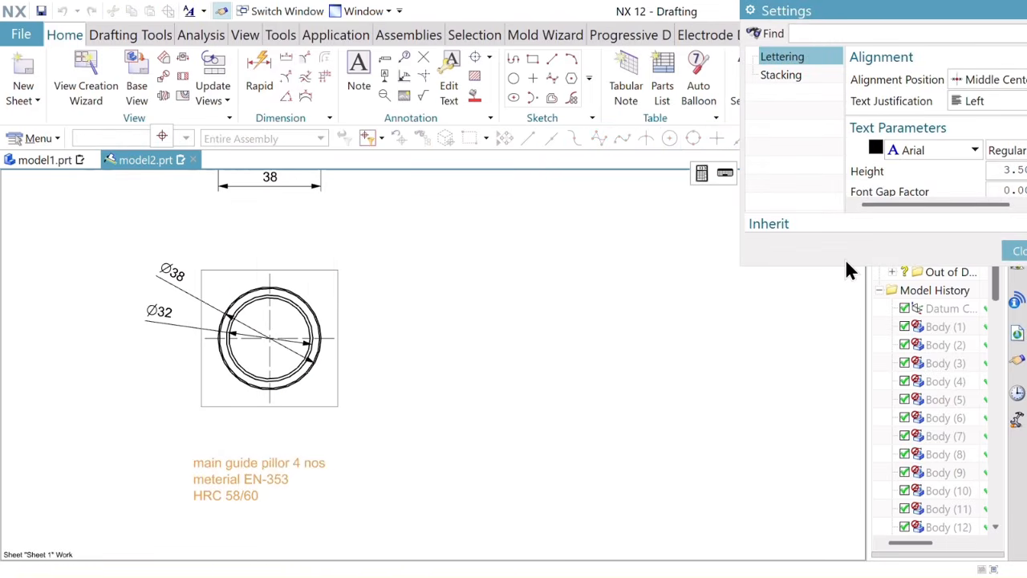
pyautogui.press('BackSpace')
pyautogui.write('10')
pyautogui.press('Return')
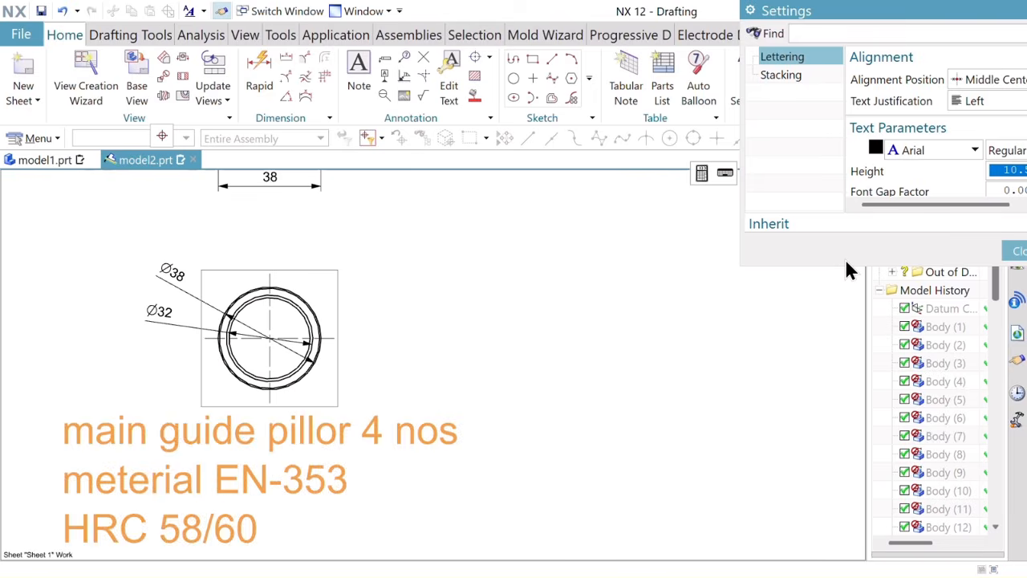
pyautogui.write('7')
pyautogui.press('Return')
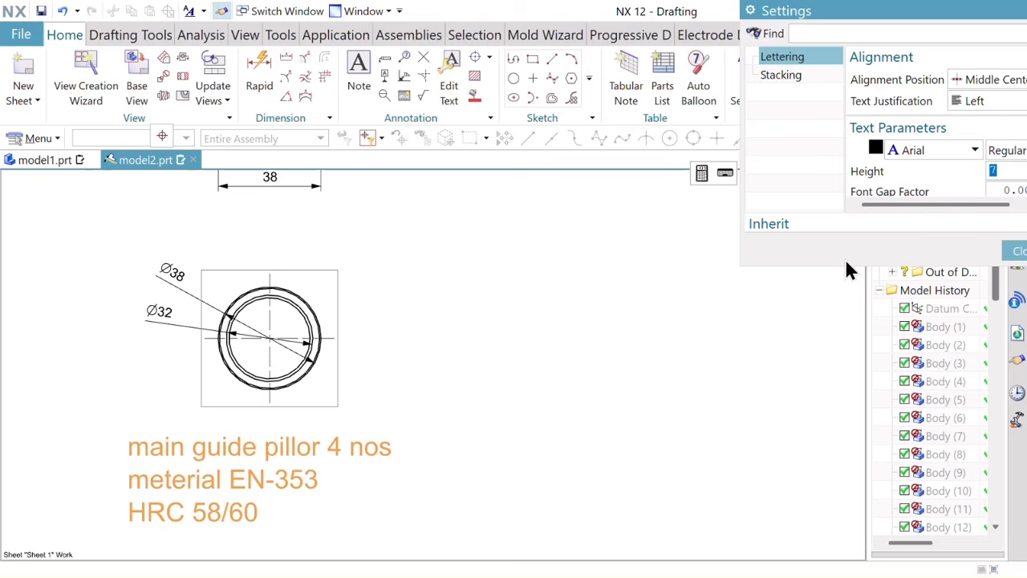
pyautogui.click(1018, 252)
# Step: Move the enlarged note slightly so it sits more centrally beneath the pillar's circular view
pyautogui.scroll(-3, 296, 402)
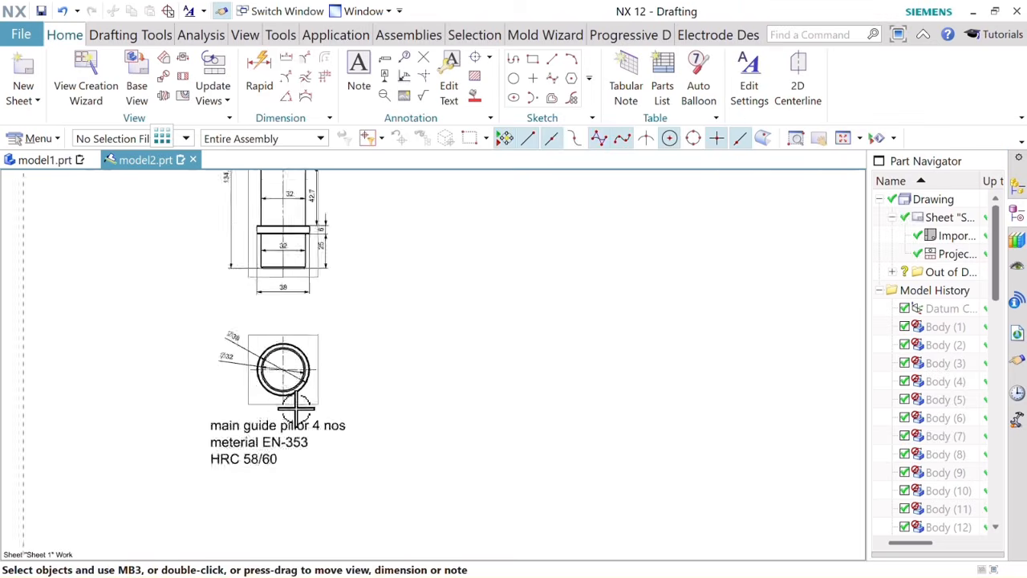
pyautogui.scroll(2, 294, 417)
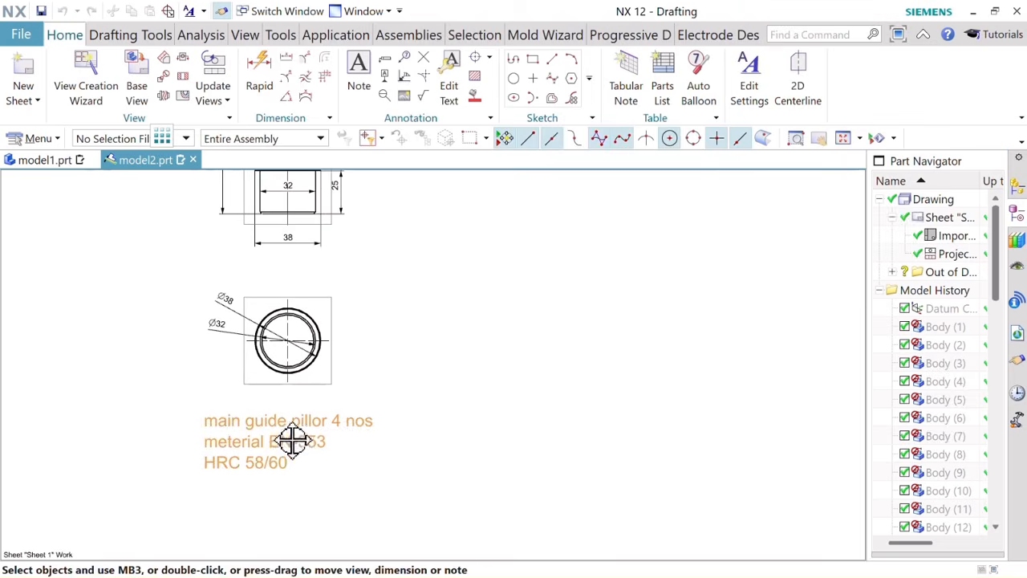
pyautogui.moveTo(292, 441)
pyautogui.mouseDown()
pyautogui.moveTo(310, 433)
pyautogui.moveTo(302, 437)
pyautogui.mouseUp()
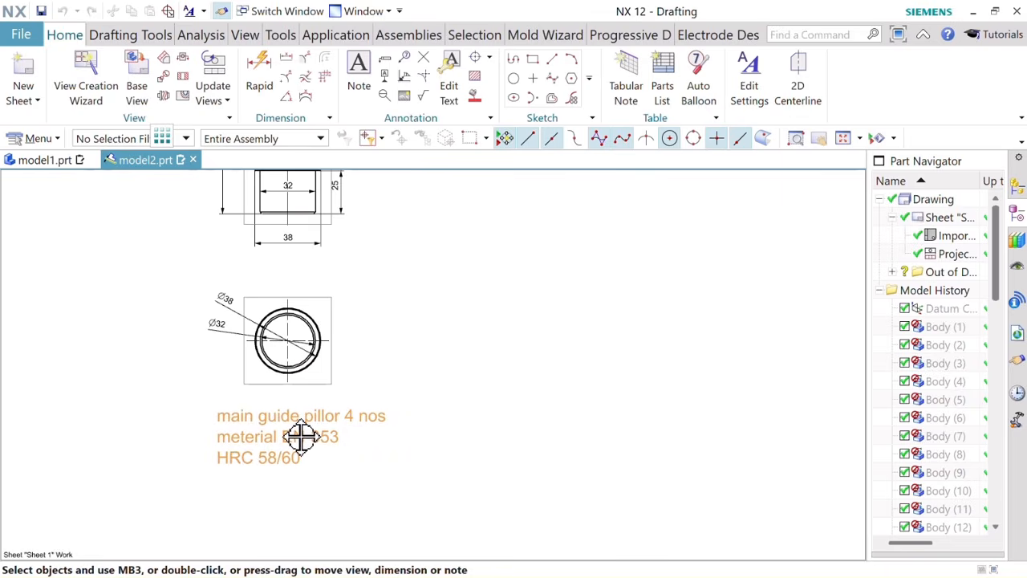
# Step: Examine the pillar's dimensioned views and the note text, and review their layout on the sheet
pyautogui.scroll(-4, 395, 394)
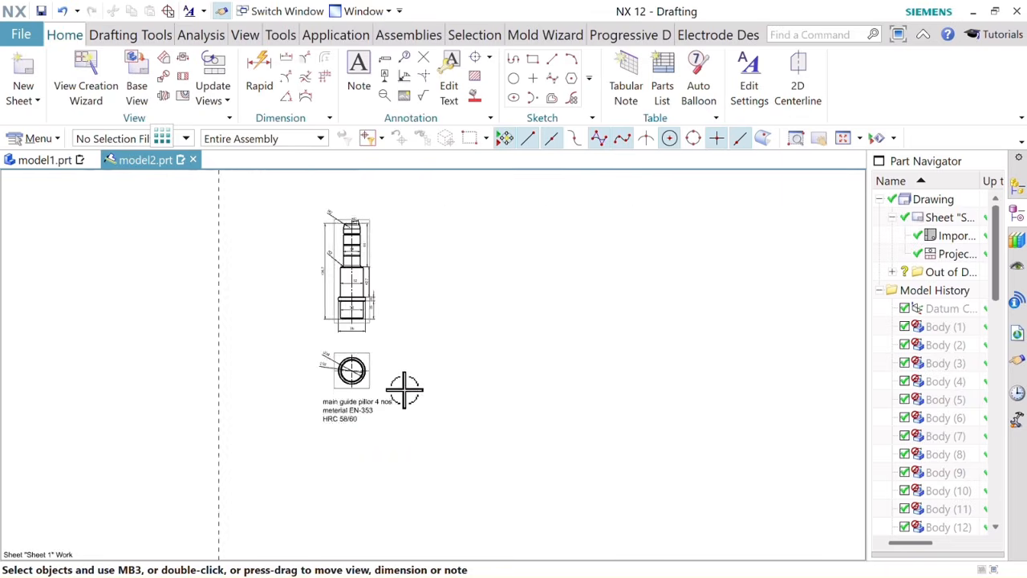
pyautogui.scroll(-1, 404, 390)
pyautogui.moveTo(438, 335); pyautogui.dragTo(373, 316, button='middle')
pyautogui.scroll(6, 313, 275)
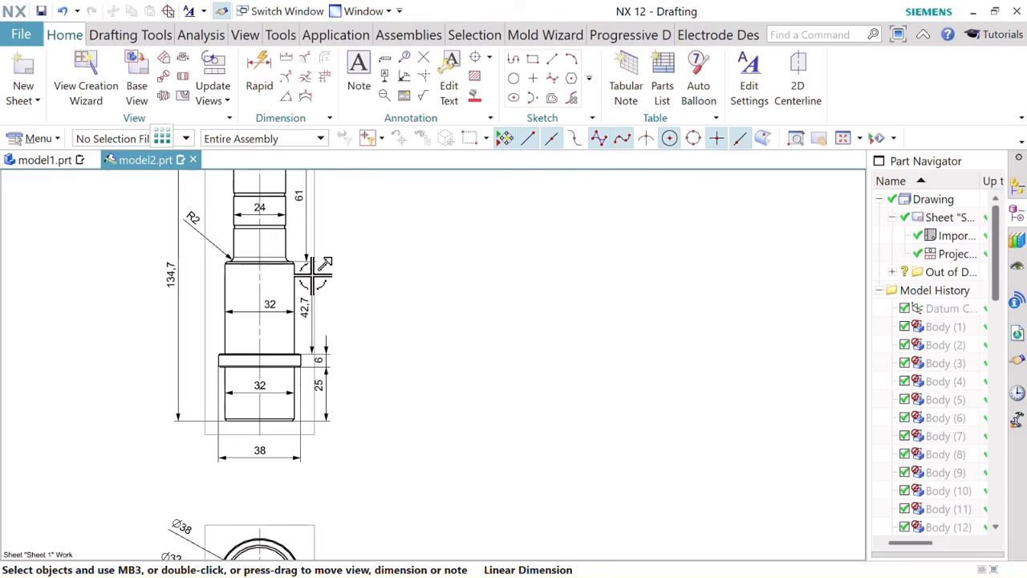
pyautogui.scroll(-3, 248, 273)
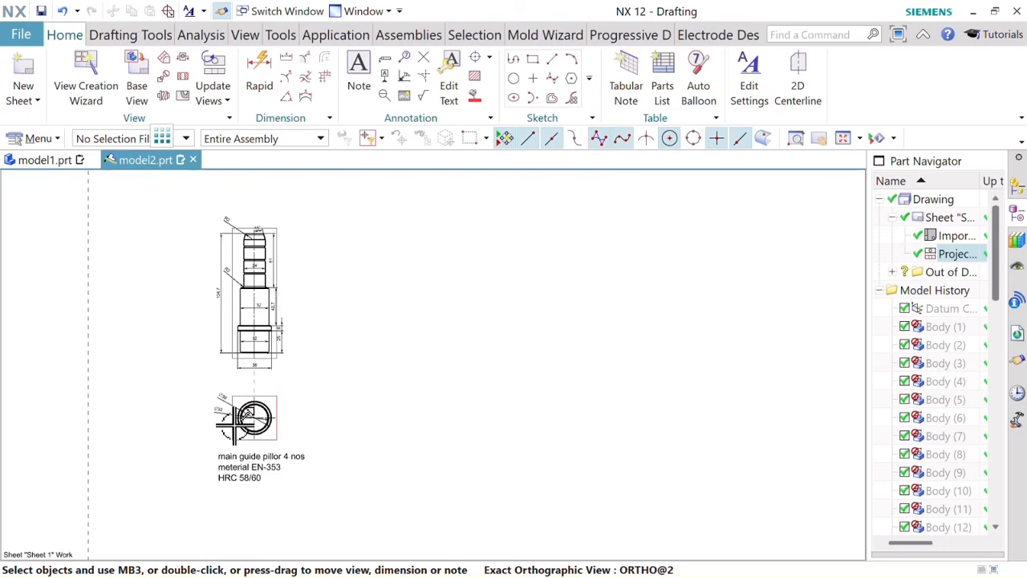
pyautogui.scroll(3, 249, 433)
pyautogui.scroll(-3, 275, 429)
pyautogui.scroll(2, 264, 449)
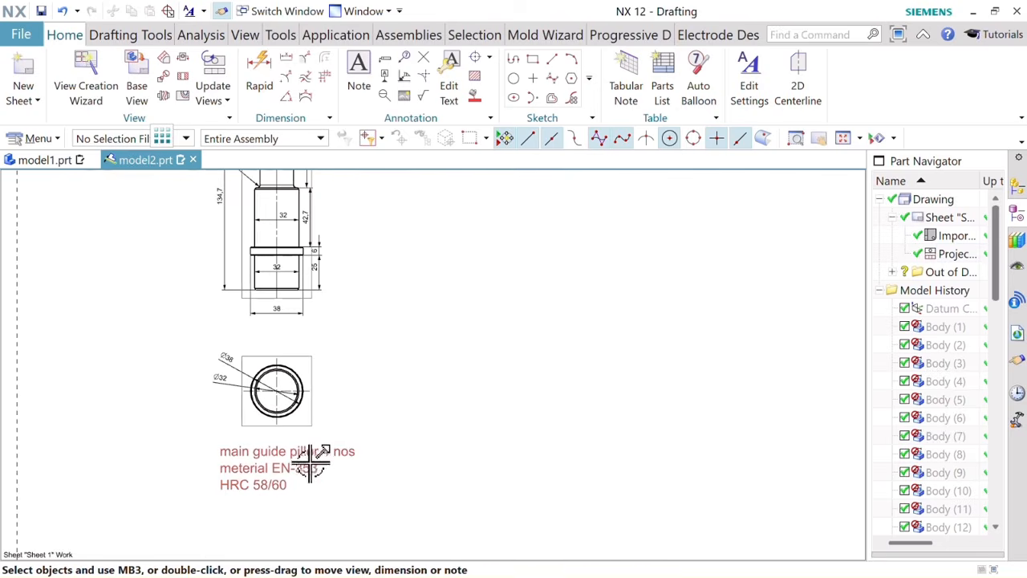
pyautogui.scroll(1, 329, 459)
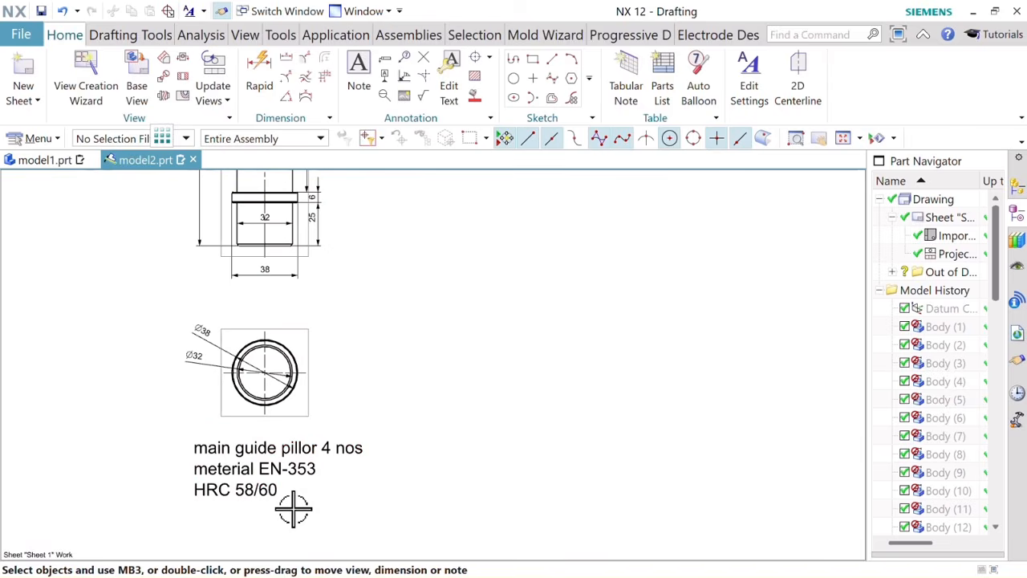
pyautogui.scroll(-1, 321, 372)
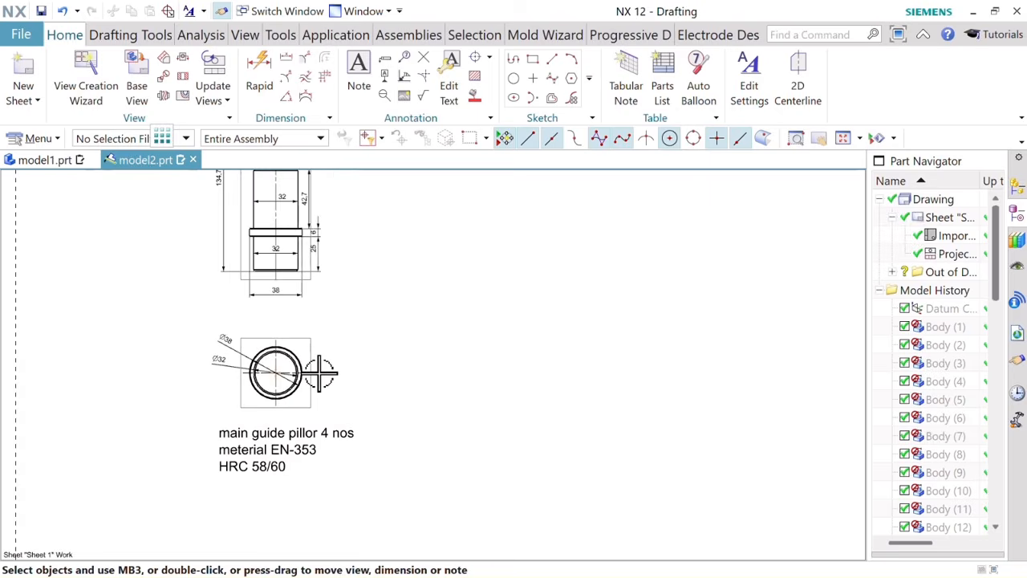
pyautogui.scroll(-1, 321, 372)
pyautogui.scroll(1, 447, 342)
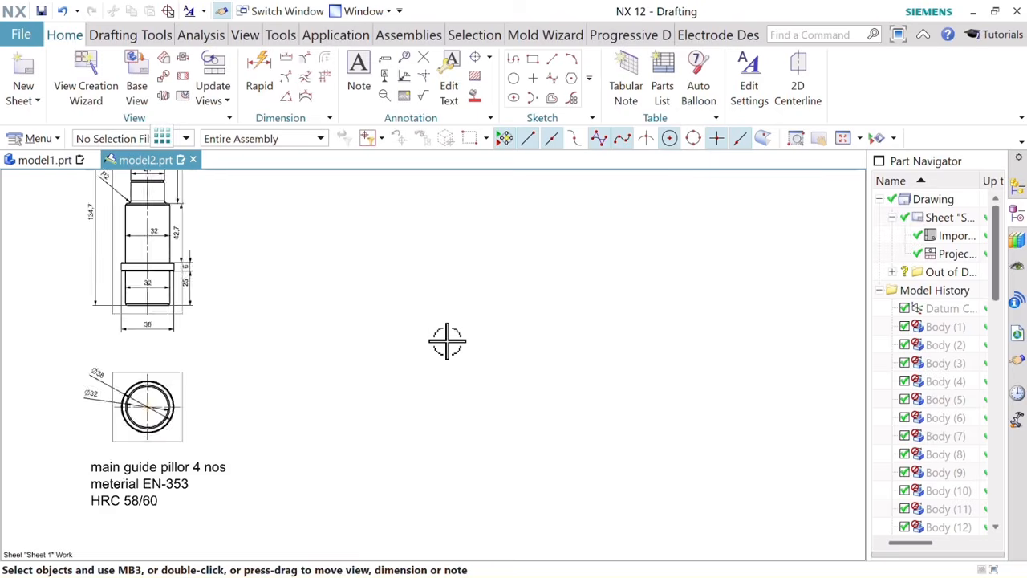
pyautogui.scroll(-1, 447, 341)
pyautogui.moveTo(470, 353)
pyautogui.mouseDown(button='middle')
pyautogui.moveTo(500, 365)
pyautogui.moveTo(415, 342)
pyautogui.moveTo(404, 299)
pyautogui.mouseUp(button='middle')
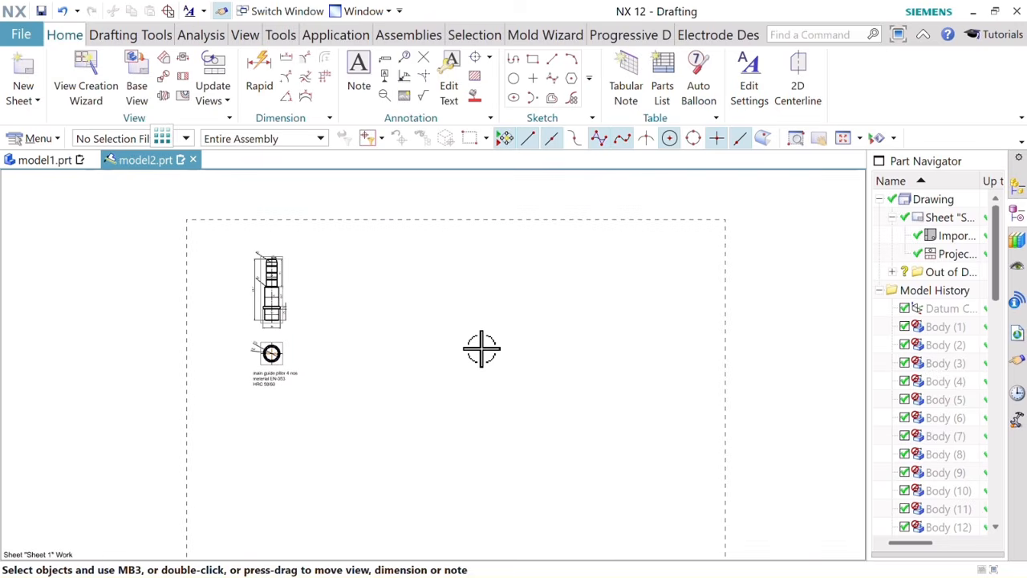
# Step: Return to the Modeling environment and swap the displayed guide pillar for the hidden child parts
pyautogui.hotkey('ctrl', 'm')
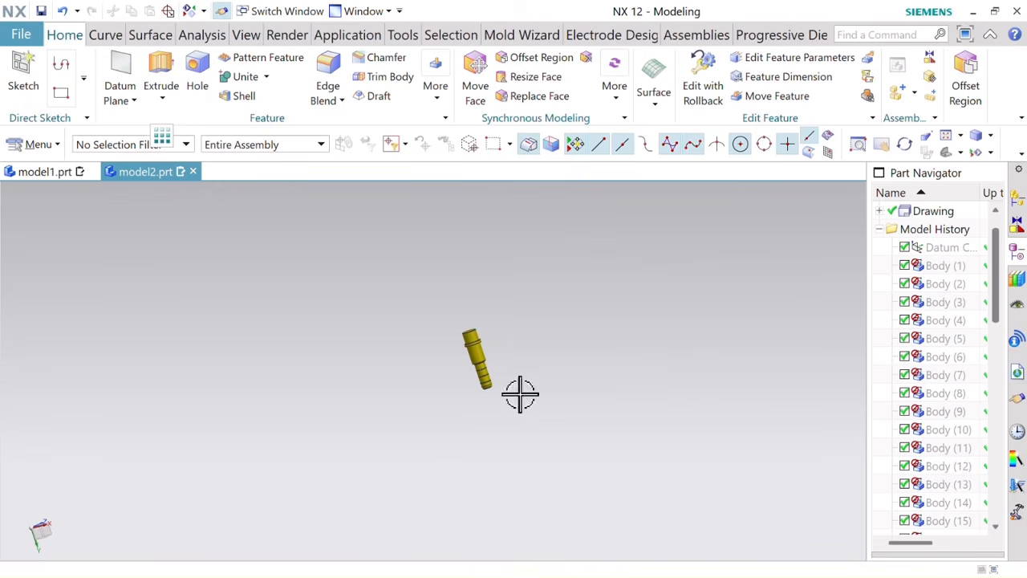
pyautogui.moveTo(520, 304); pyautogui.dragTo(515, 359, button='middle')
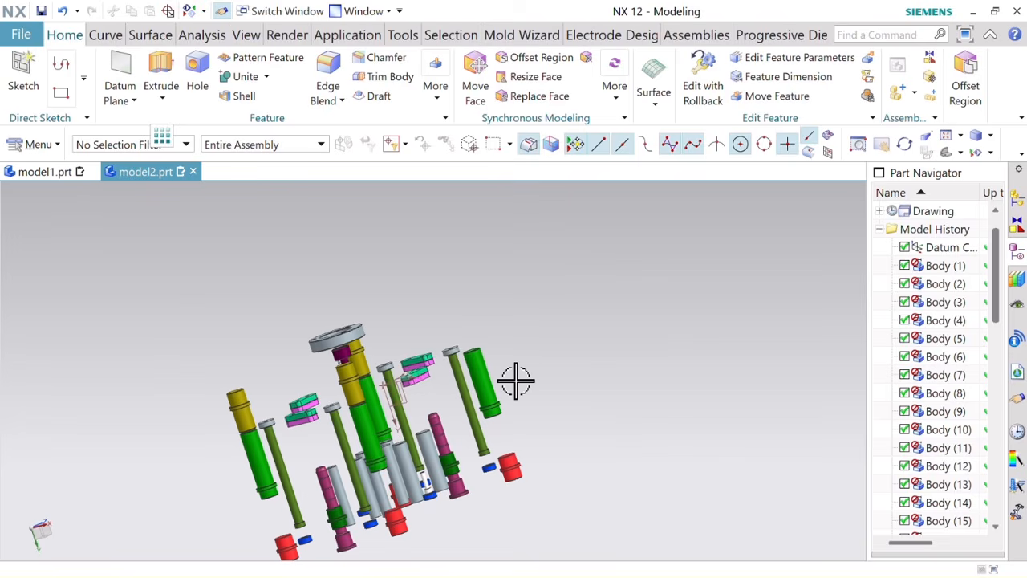
pyautogui.keyDown('shift'); pyautogui.moveTo(375, 525); pyautogui.dragTo(426, 500, button='middle'); pyautogui.keyUp('shift')
pyautogui.scroll(3, 426, 500)
pyautogui.scroll(-3, 427, 502)
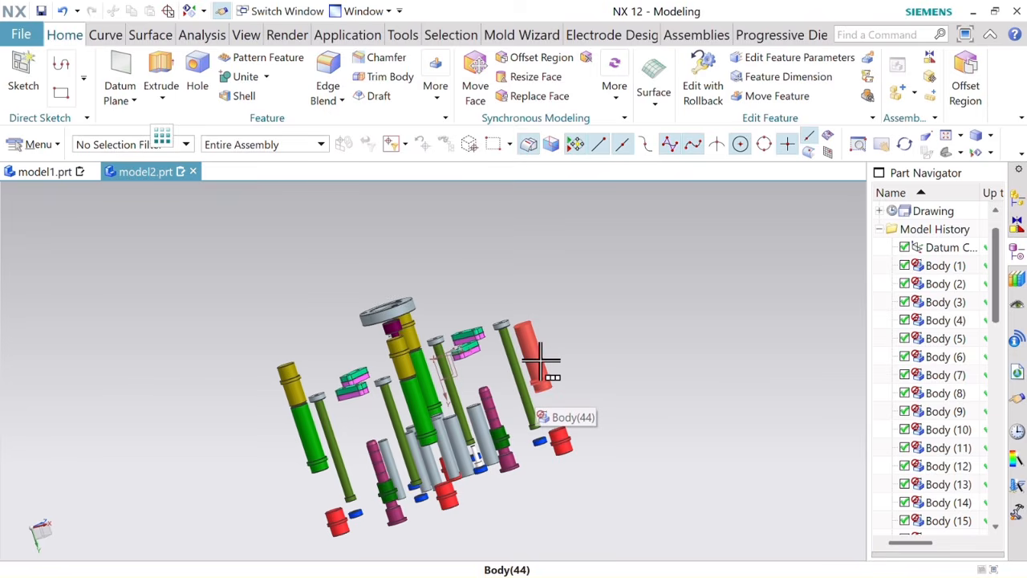
# Step: Isolate one green collared sleeve by swapping it out of the child parts and hiding the yellow guide pillar above it
pyautogui.rightClick(543, 363)
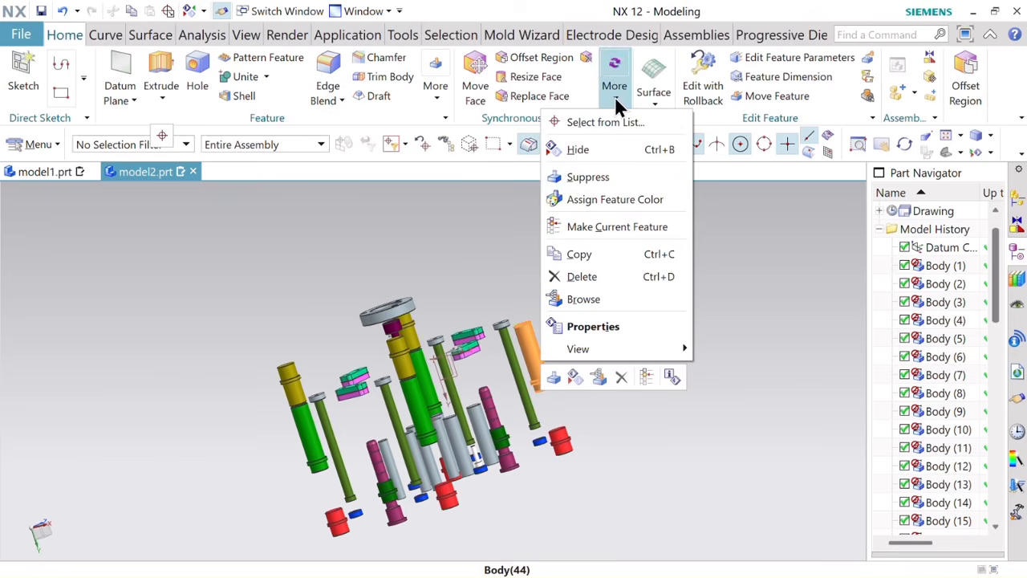
pyautogui.click(603, 157)
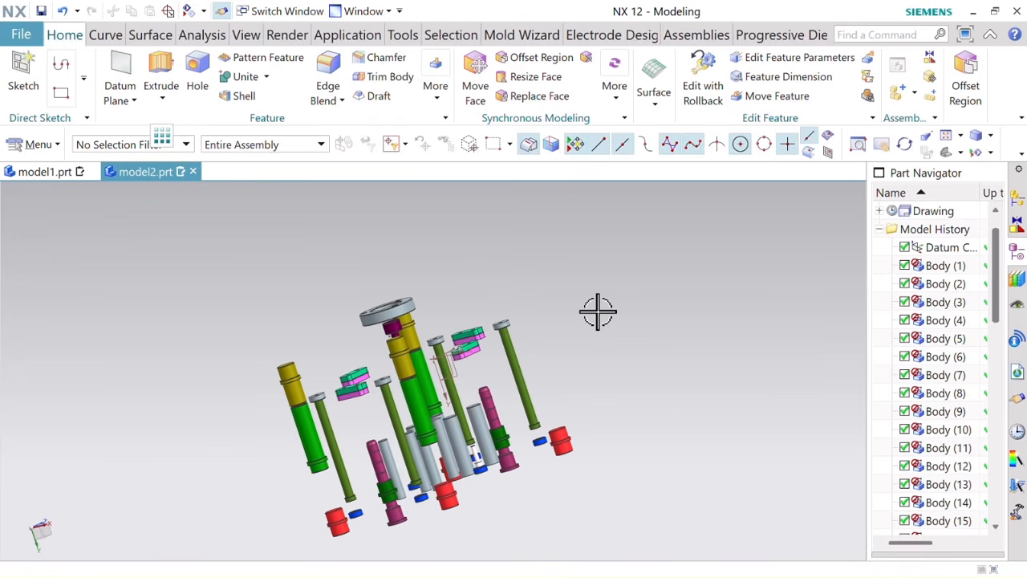
pyautogui.scroll(3, 545, 316)
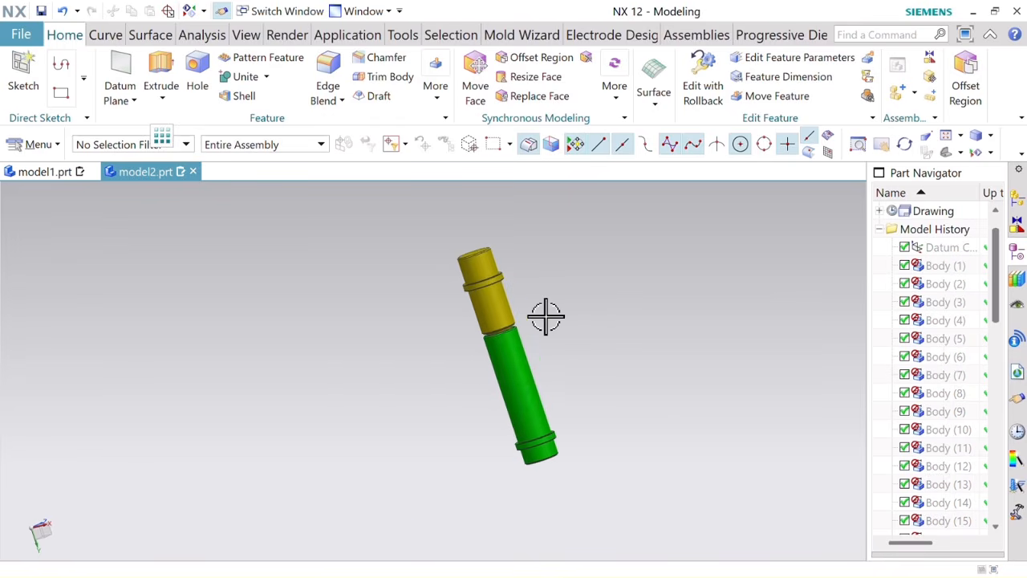
pyautogui.scroll(-2, 546, 316)
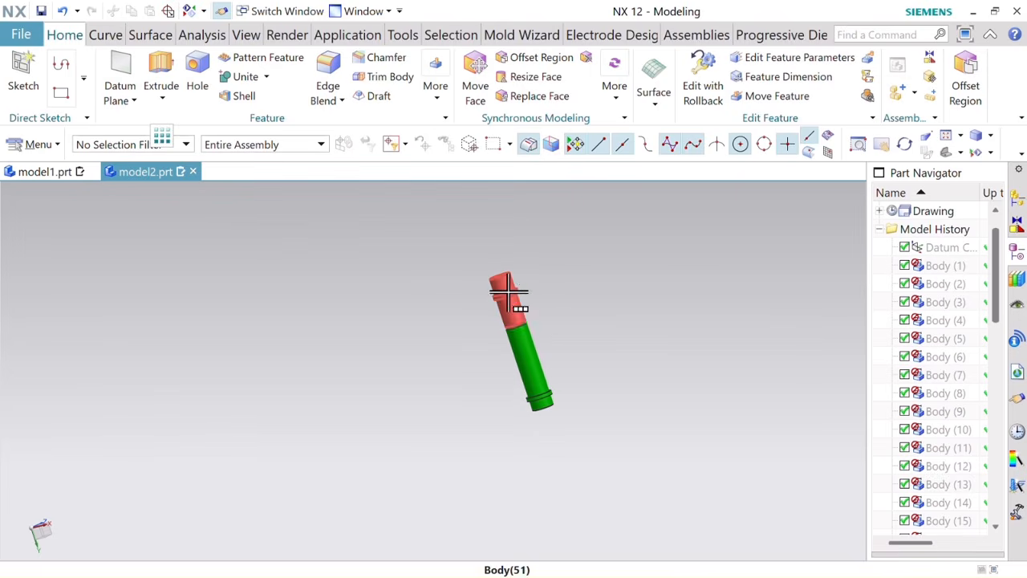
pyautogui.rightClick(509, 294)
pyautogui.click(552, 332)
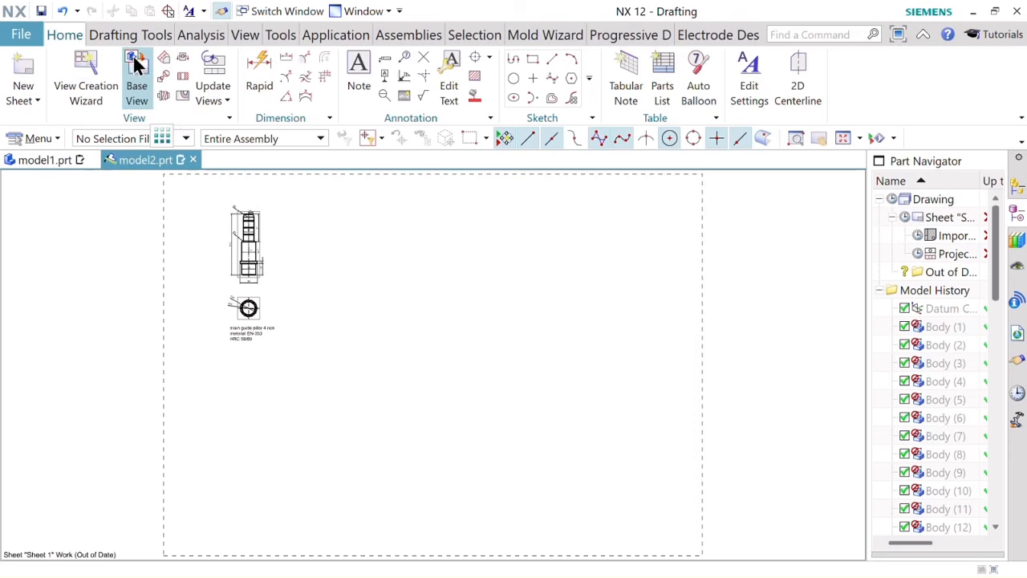
# Step: In Drafting, place a Top base view of the green sleeve at 1:1 beside the pillar, with a projected circular view beneath it
pyautogui.click(137, 84)
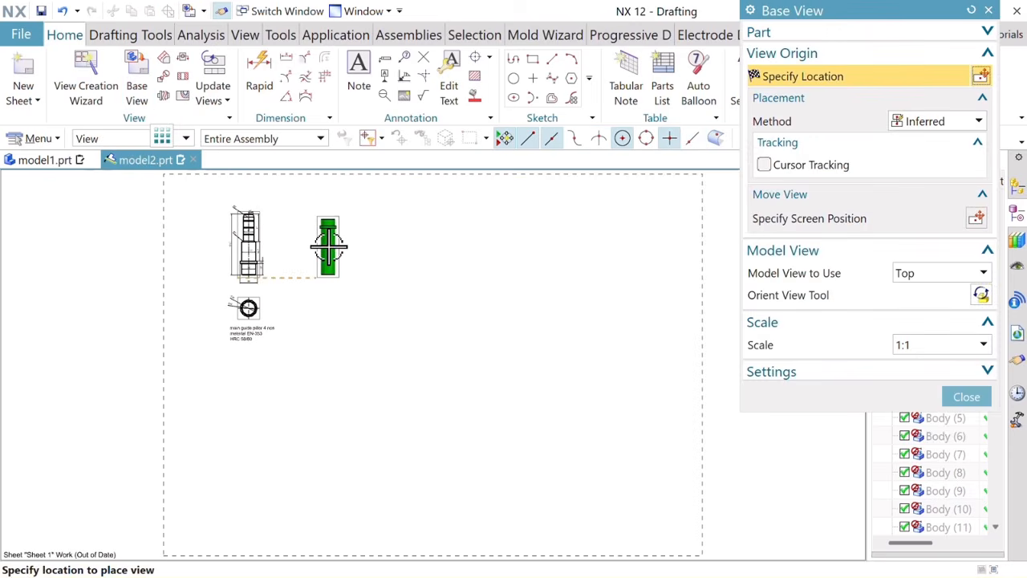
pyautogui.click(329, 245)
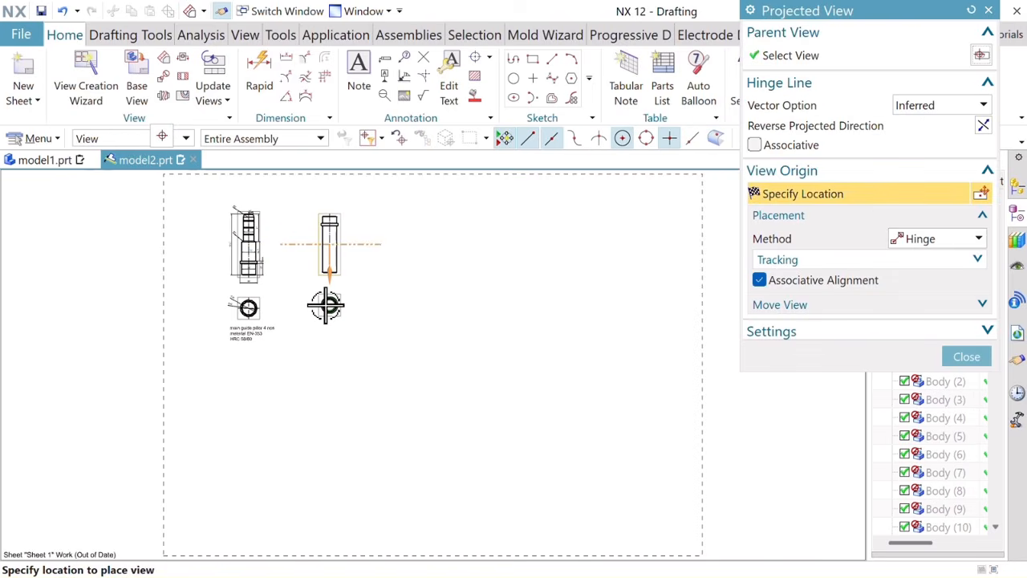
pyautogui.click(326, 305)
pyautogui.click(967, 356)
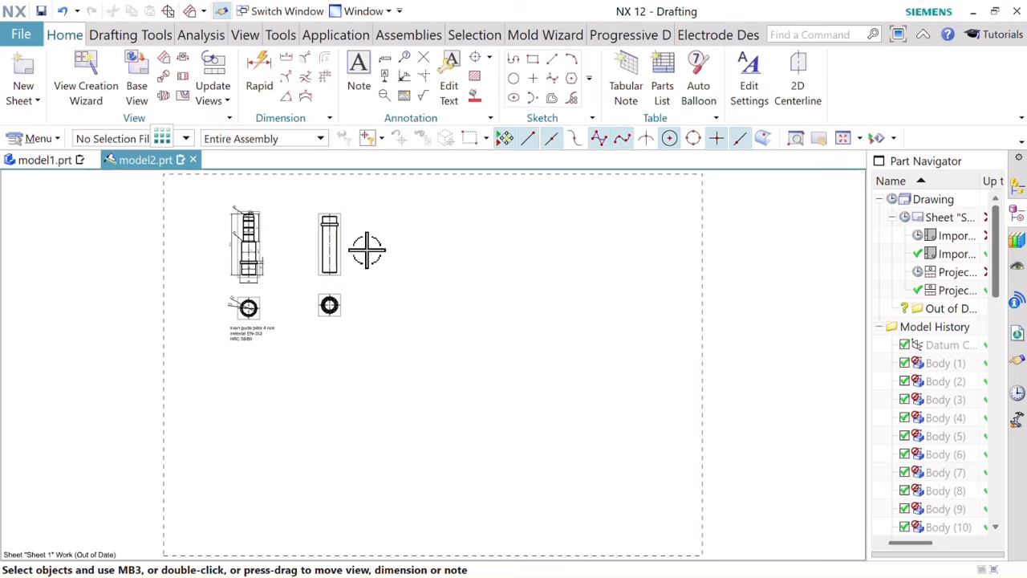
# Step: Set the hidden lines of the sleeve's base view to a dotted line style
pyautogui.scroll(5, 347, 285)
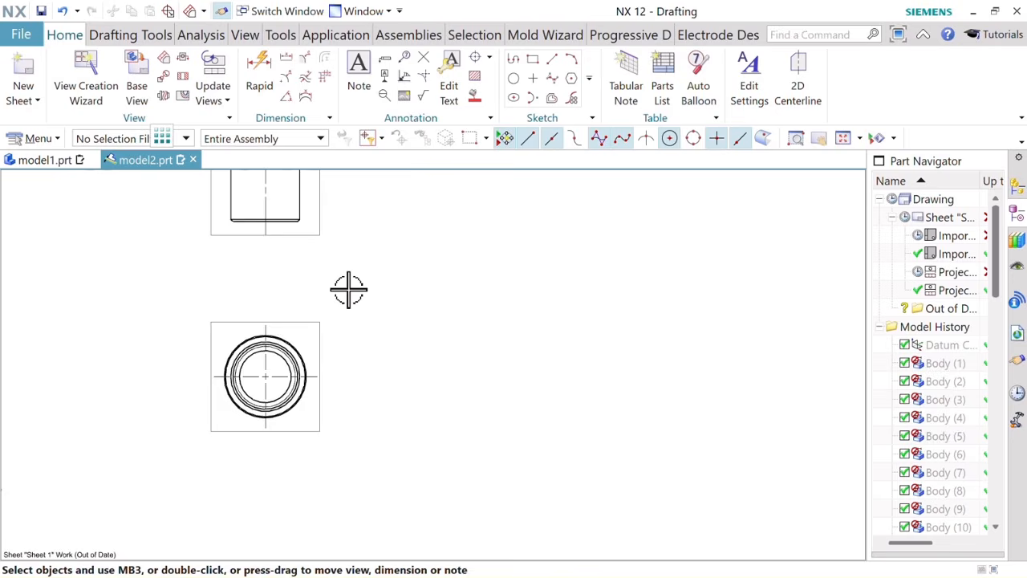
pyautogui.scroll(-4, 348, 289)
pyautogui.keyDown('shift'); pyautogui.moveTo(383, 265); pyautogui.dragTo(380, 326, button='middle'); pyautogui.keyUp('shift')
pyautogui.scroll(4, 310, 315)
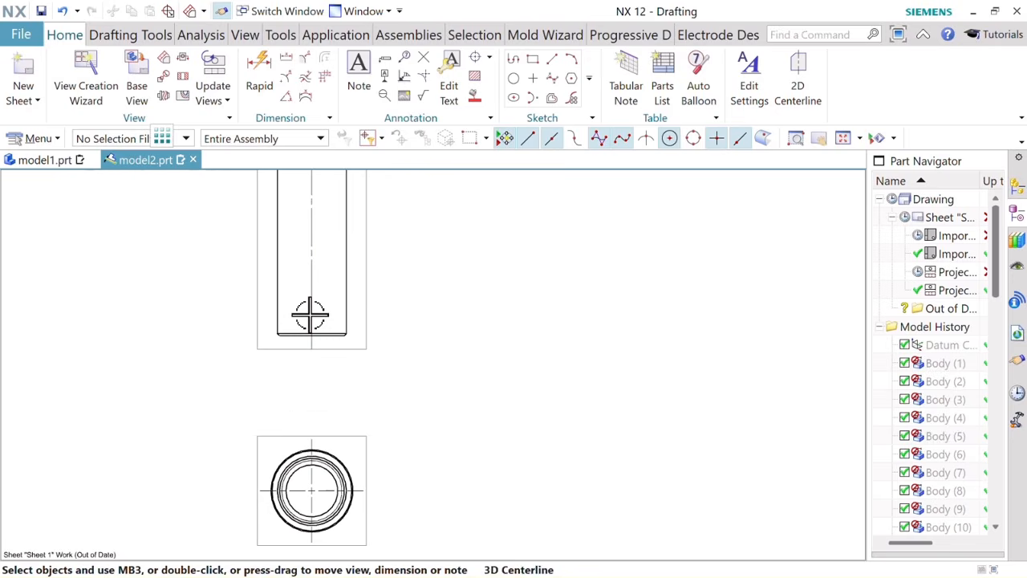
pyautogui.scroll(-2, 310, 314)
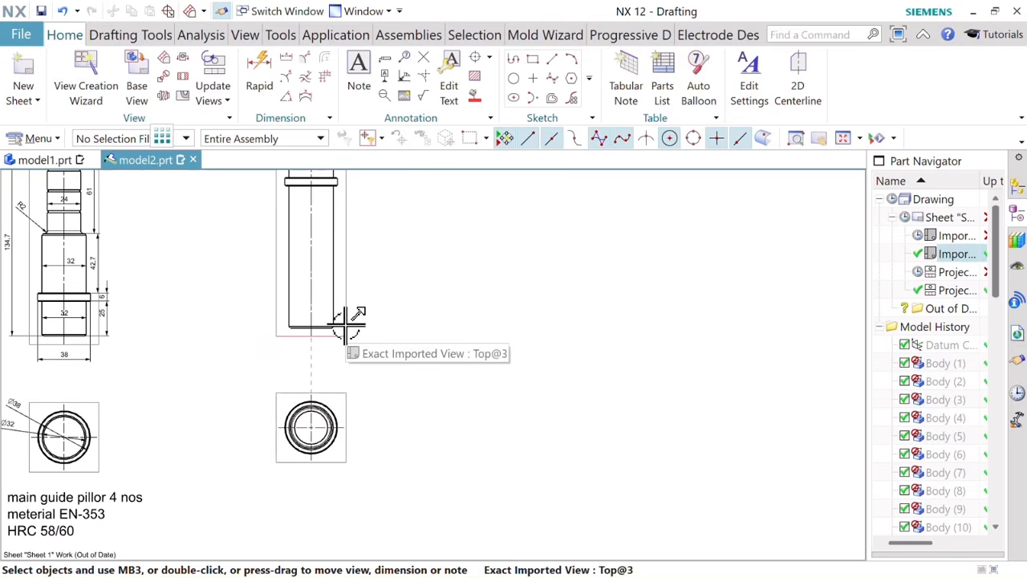
pyautogui.rightClick(347, 321)
pyautogui.click(409, 64)
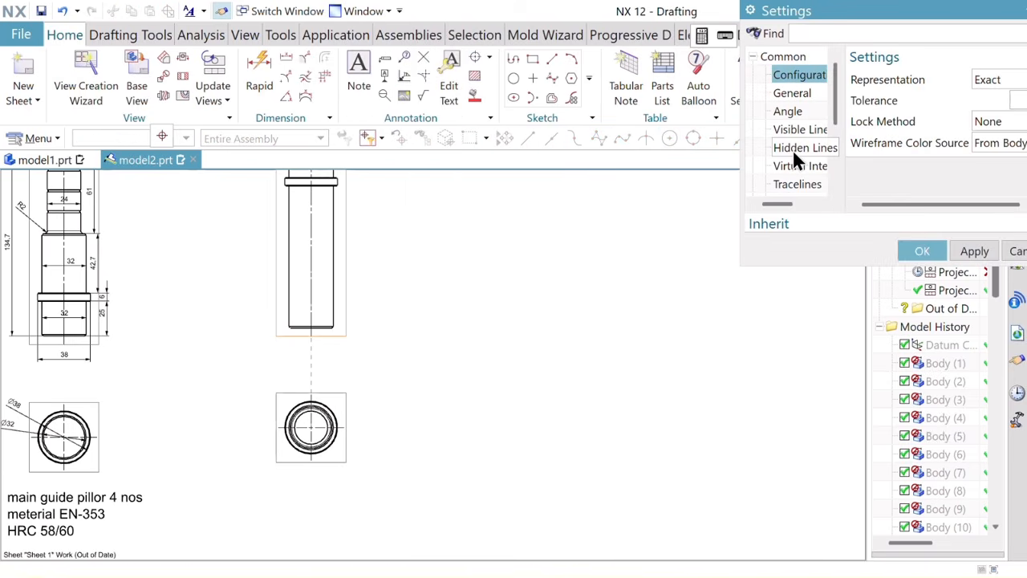
pyautogui.click(795, 149)
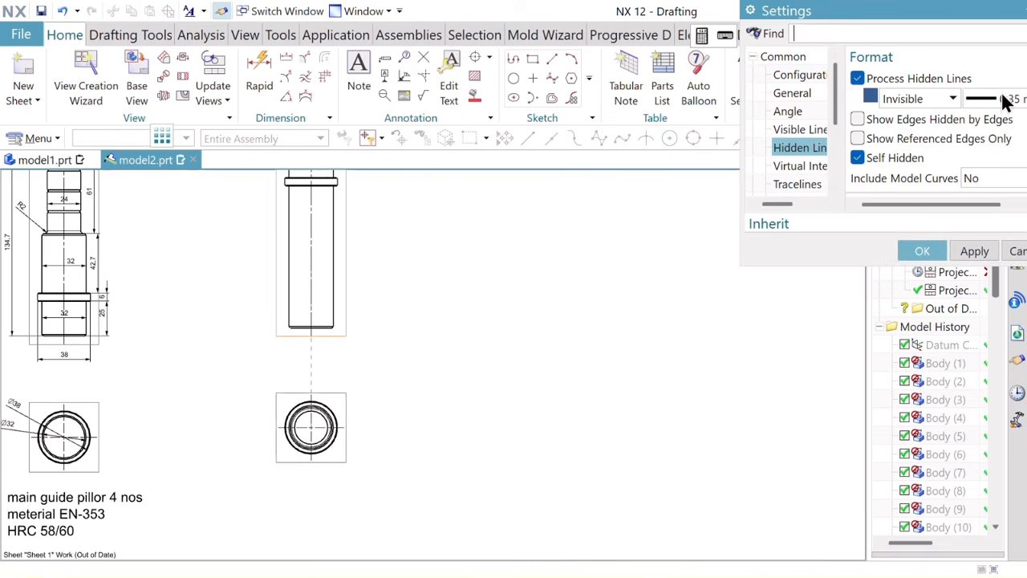
pyautogui.click(953, 98)
pyautogui.click(911, 201)
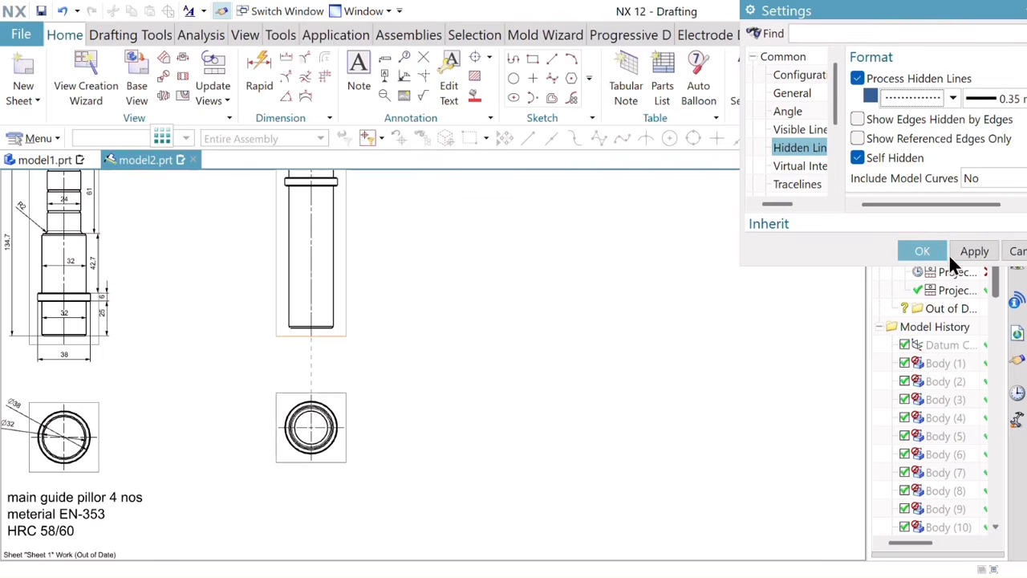
pyautogui.click(922, 252)
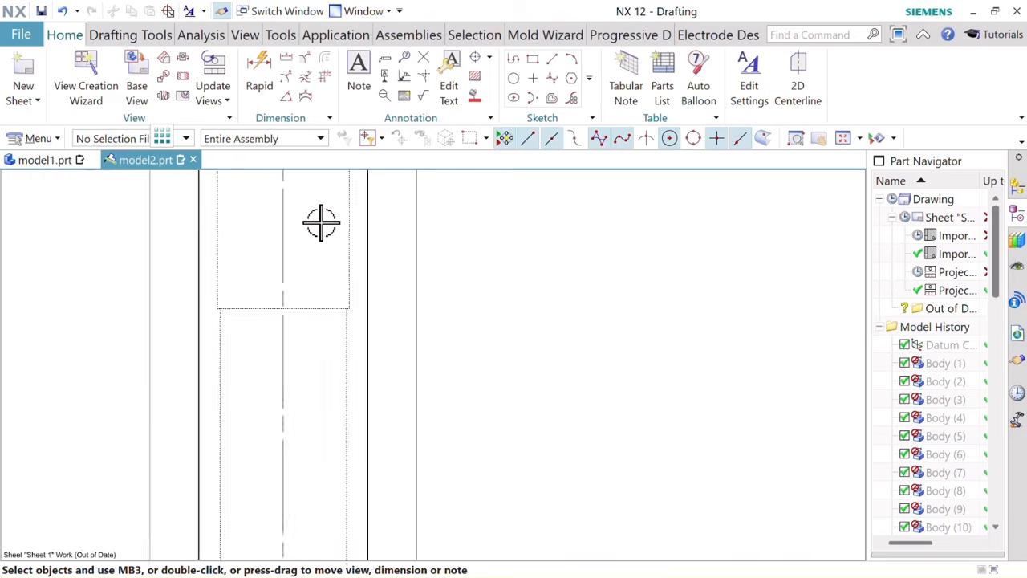
pyautogui.scroll(-4, 332, 250)
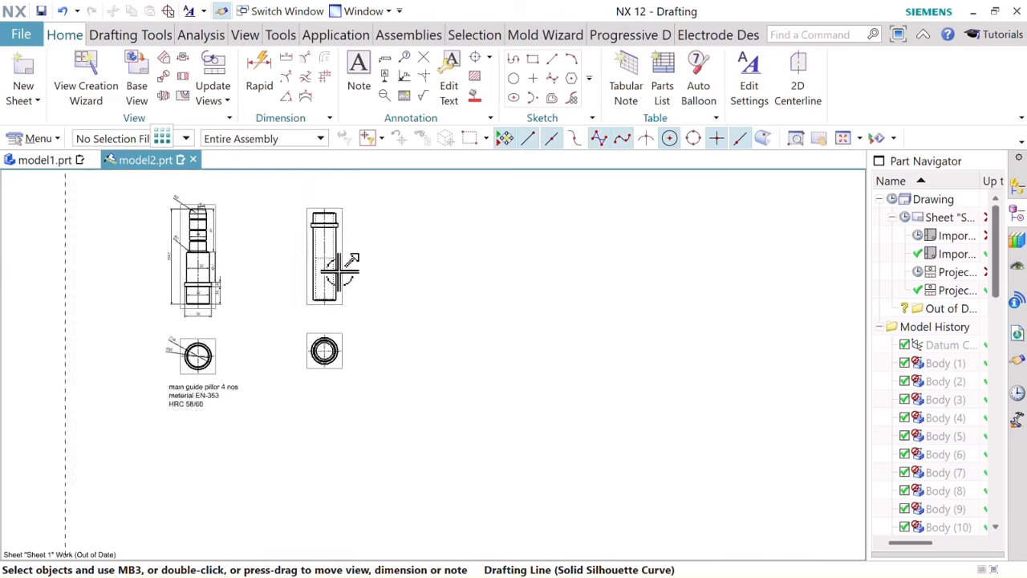
# Step: Add a horizontal Rapid Dimension across the sleeve's collar and place it above the base view
pyautogui.scroll(6, 343, 201)
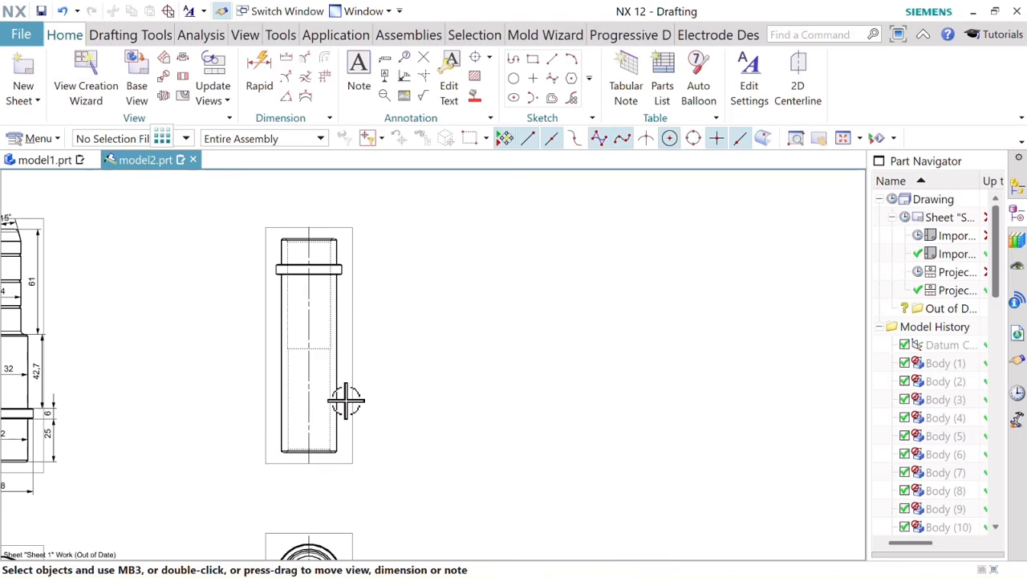
pyautogui.scroll(-4, 346, 400)
pyautogui.scroll(3, 334, 437)
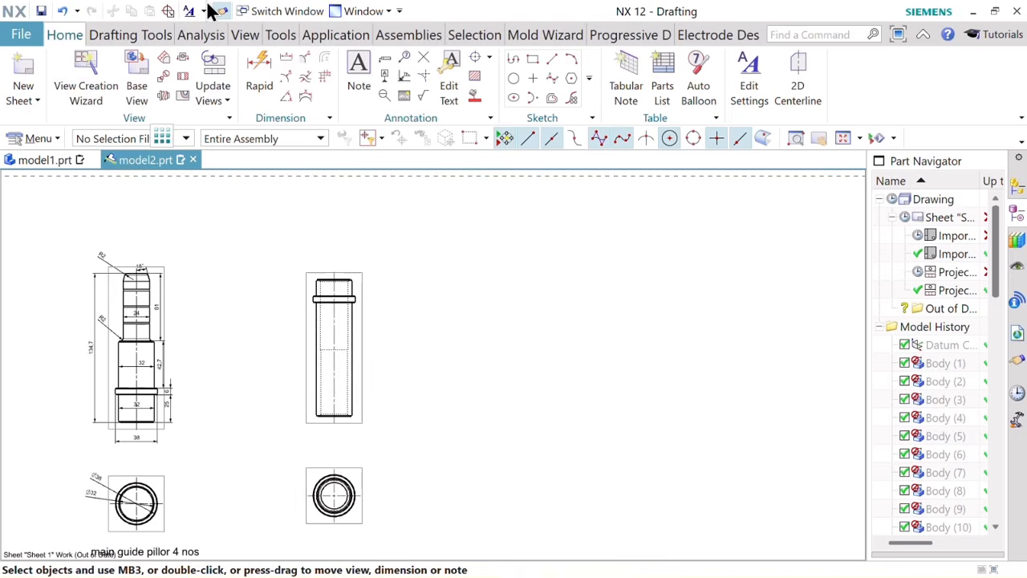
pyautogui.click(263, 76)
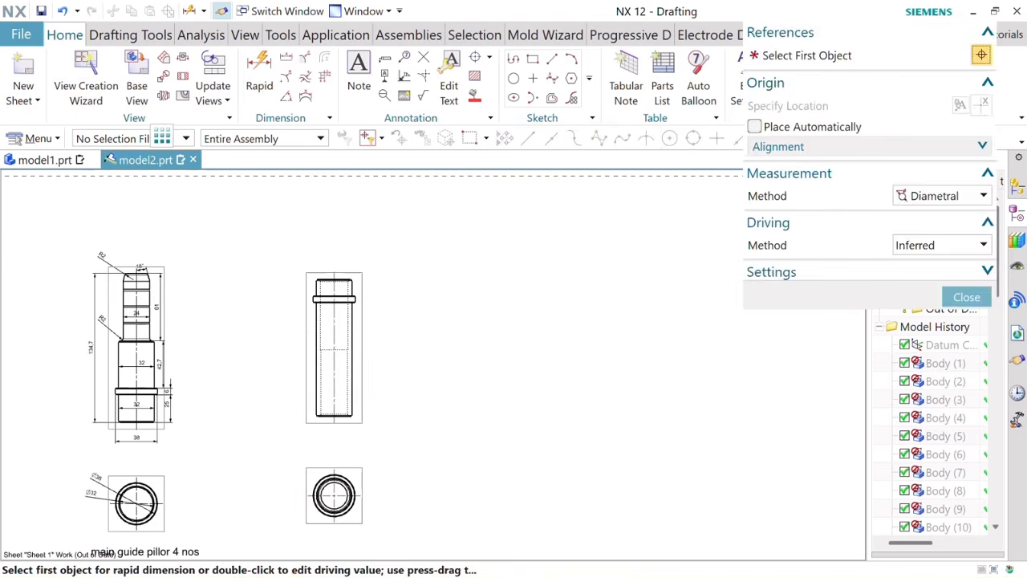
pyautogui.click(922, 201)
pyautogui.click(923, 233)
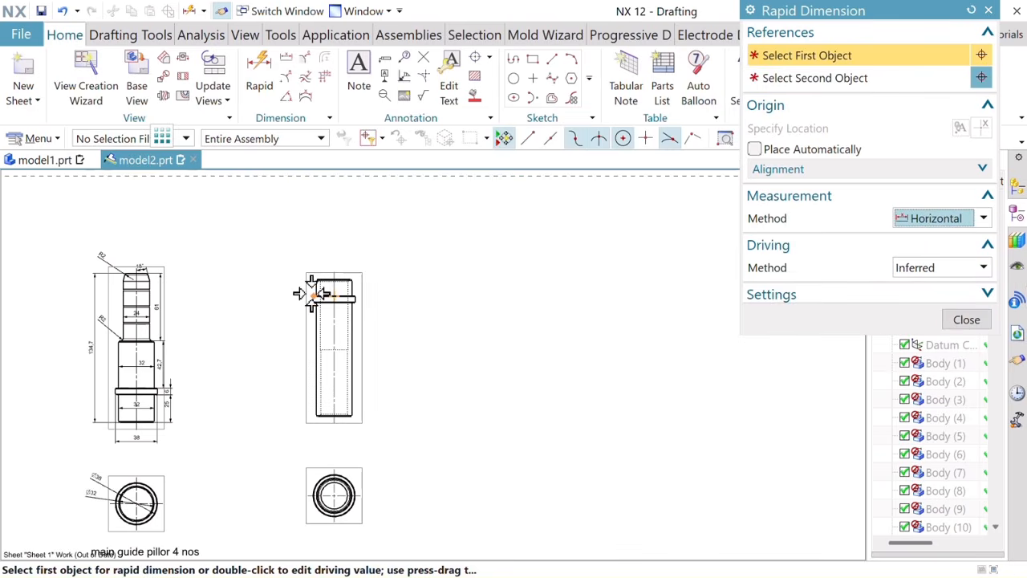
pyautogui.scroll(6, 310, 307)
pyautogui.click(319, 323)
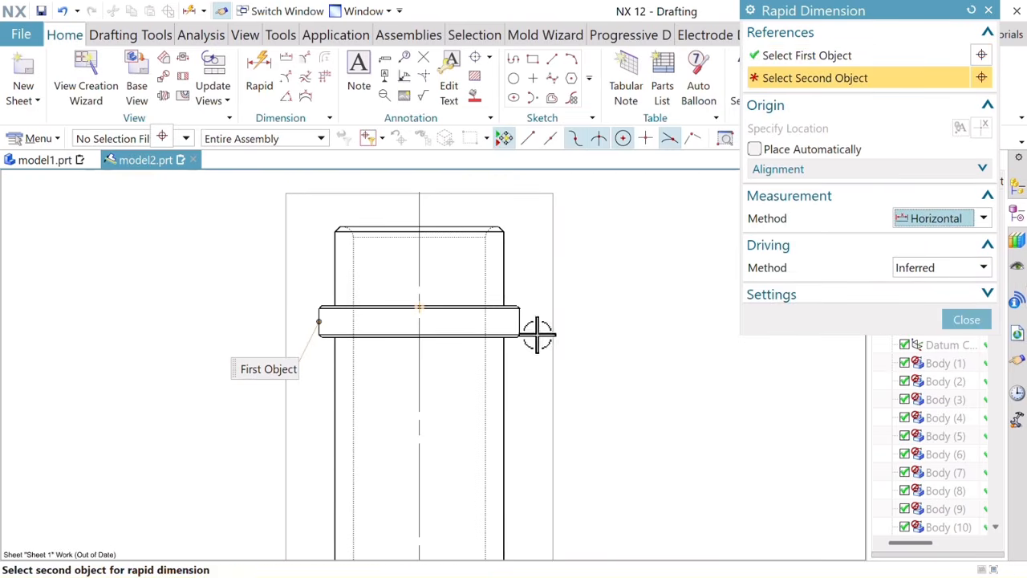
pyautogui.click(519, 321)
pyautogui.scroll(-6, 399, 218)
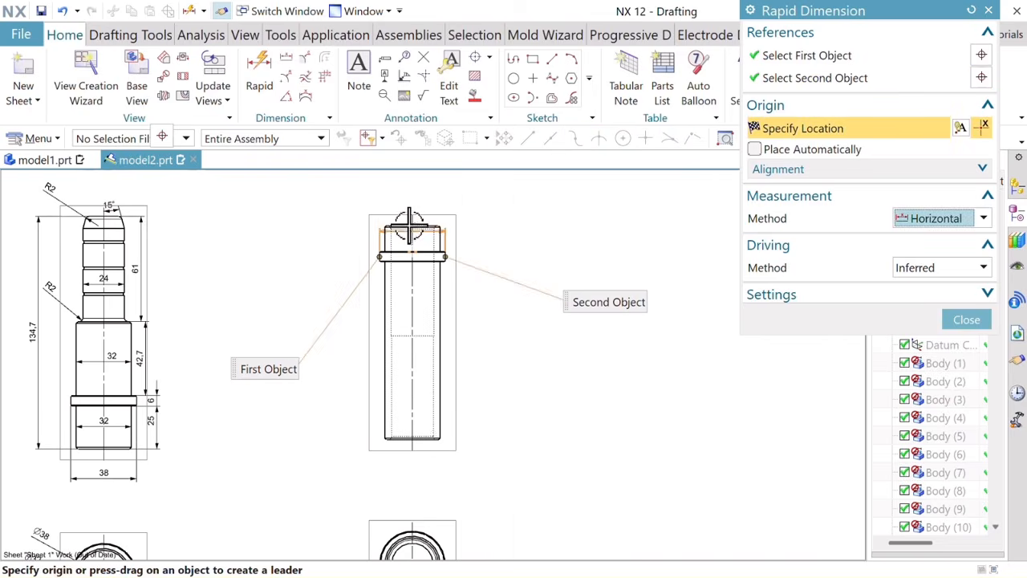
pyautogui.click(406, 193)
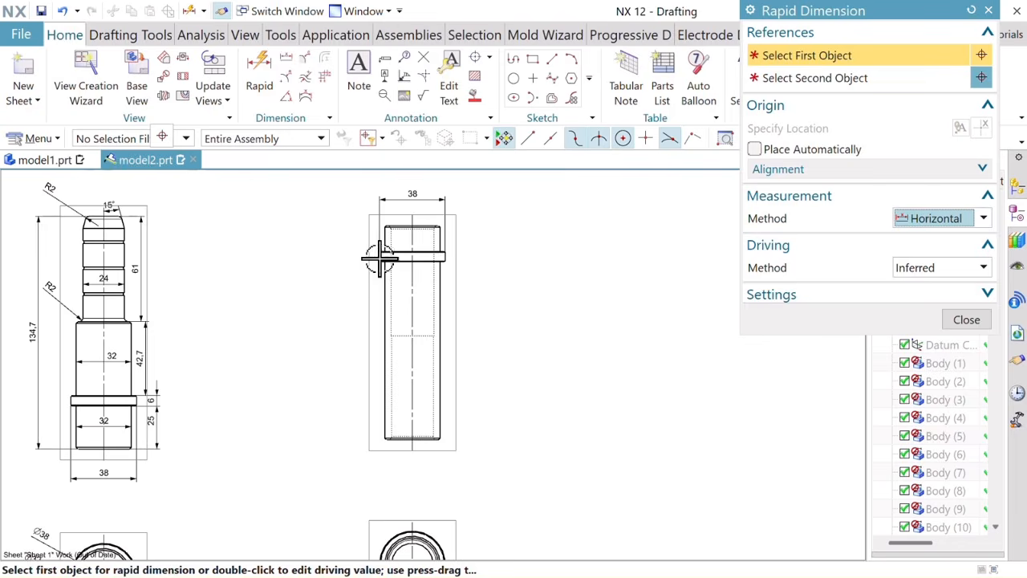
# Step: Dimension the horizontal width of the sleeve's short section above the collar, and space the two dimensions apart above the view
pyautogui.scroll(4, 391, 239)
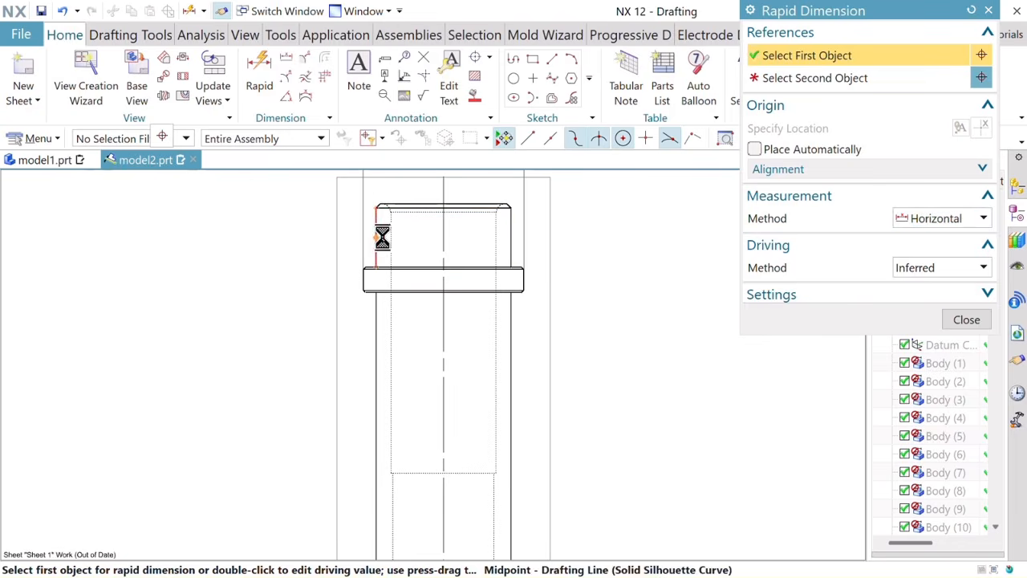
pyautogui.click(376, 238)
pyautogui.click(512, 240)
pyautogui.scroll(-3, 470, 225)
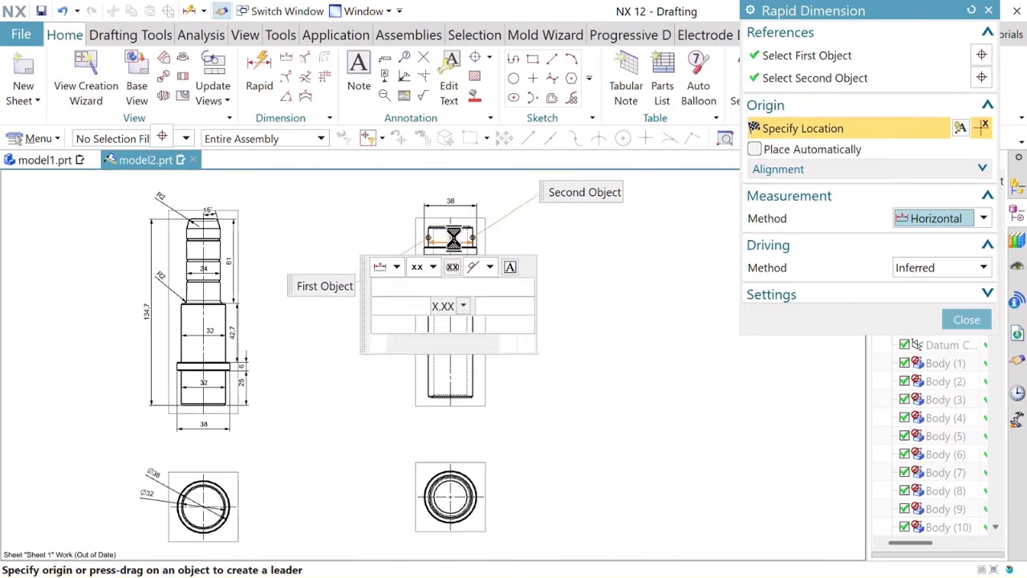
pyautogui.scroll(5, 454, 217)
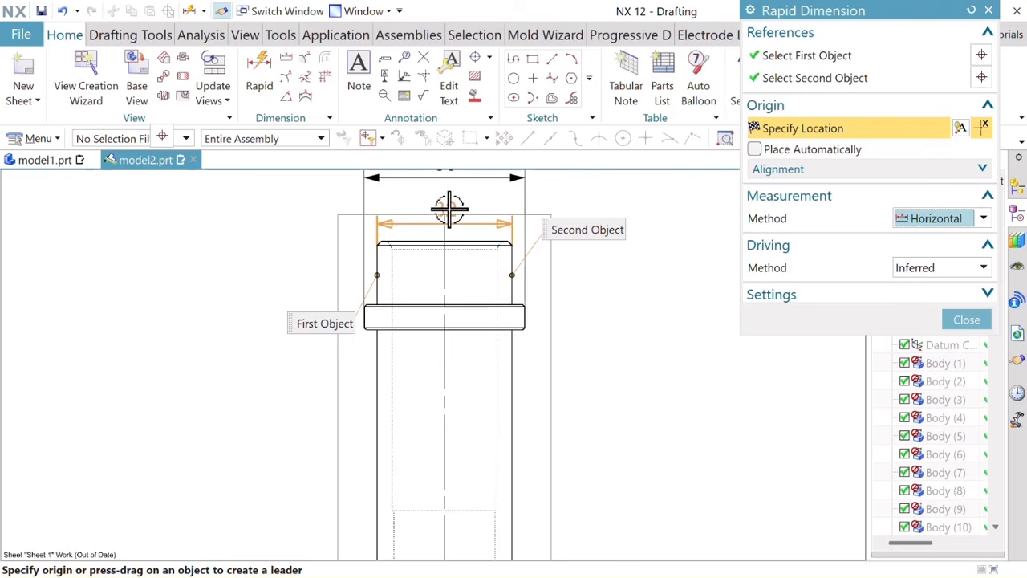
pyautogui.click(448, 210)
pyautogui.scroll(-3, 477, 348)
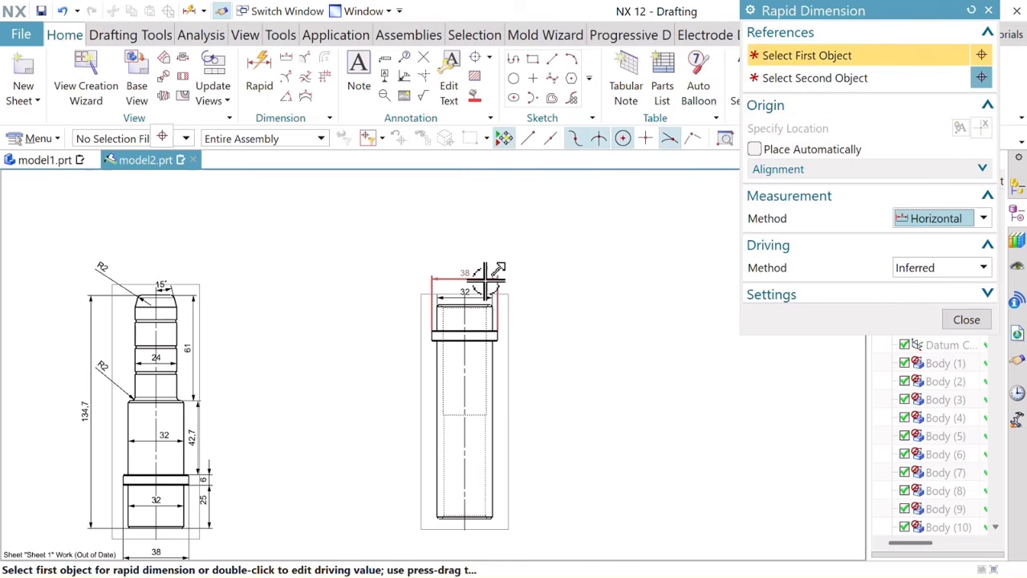
pyautogui.moveTo(478, 279); pyautogui.dragTo(474, 263)
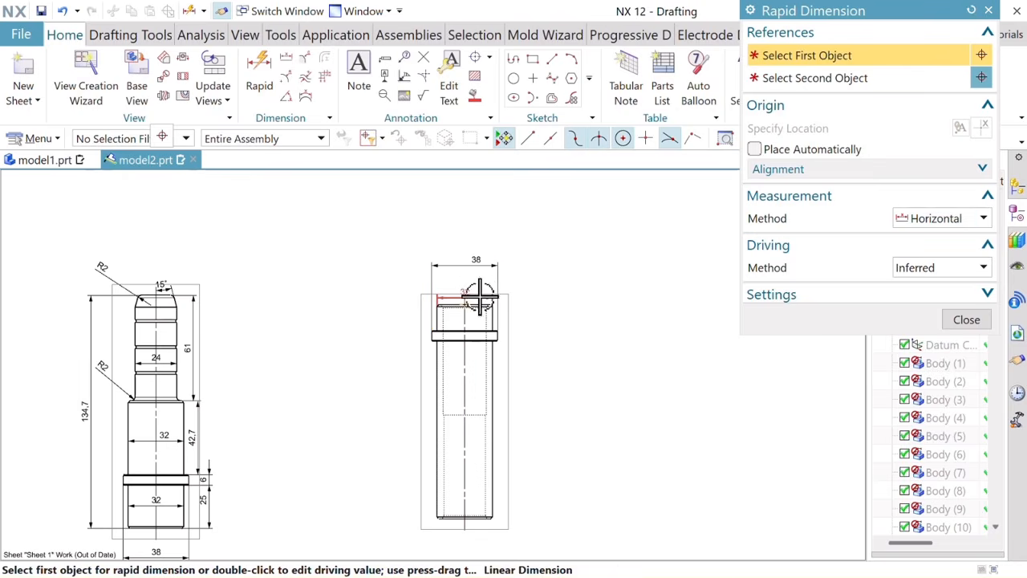
pyautogui.moveTo(473, 281); pyautogui.dragTo(464, 281)
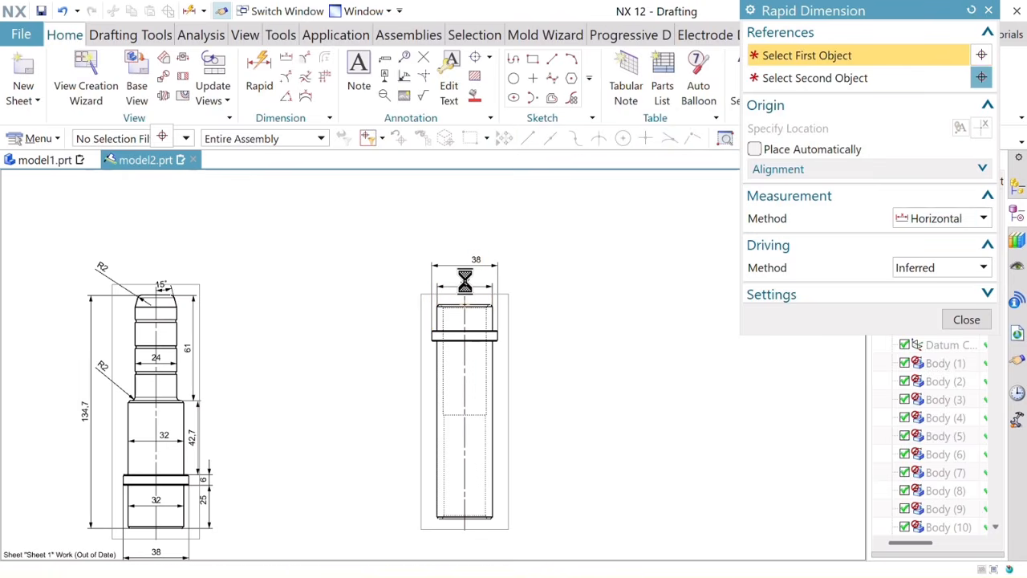
# Step: Dimension the outer width of the sleeve body below the collar, placing the dimension inside the lower half of the body
pyautogui.scroll(3, 454, 369)
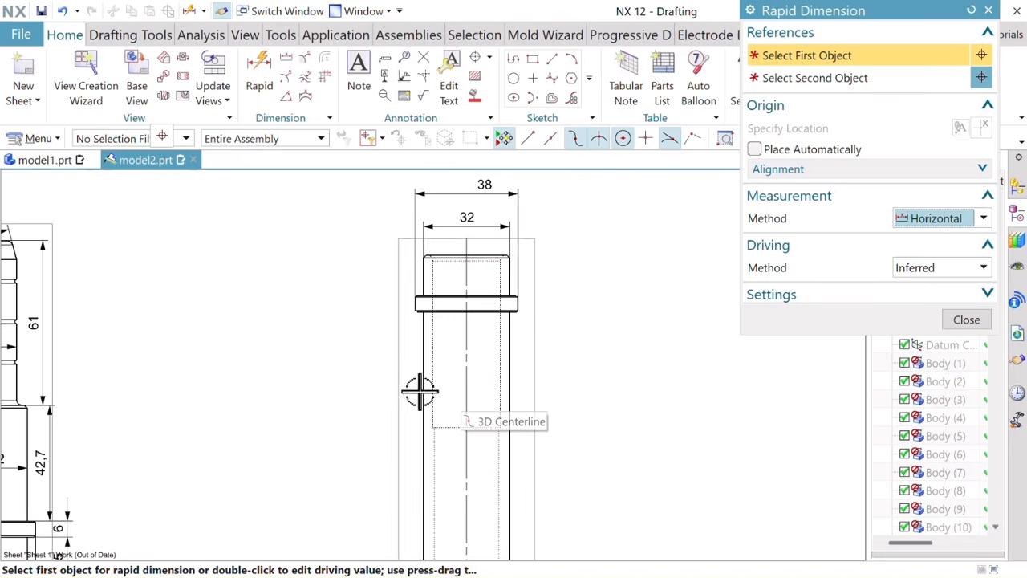
pyautogui.click(422, 377)
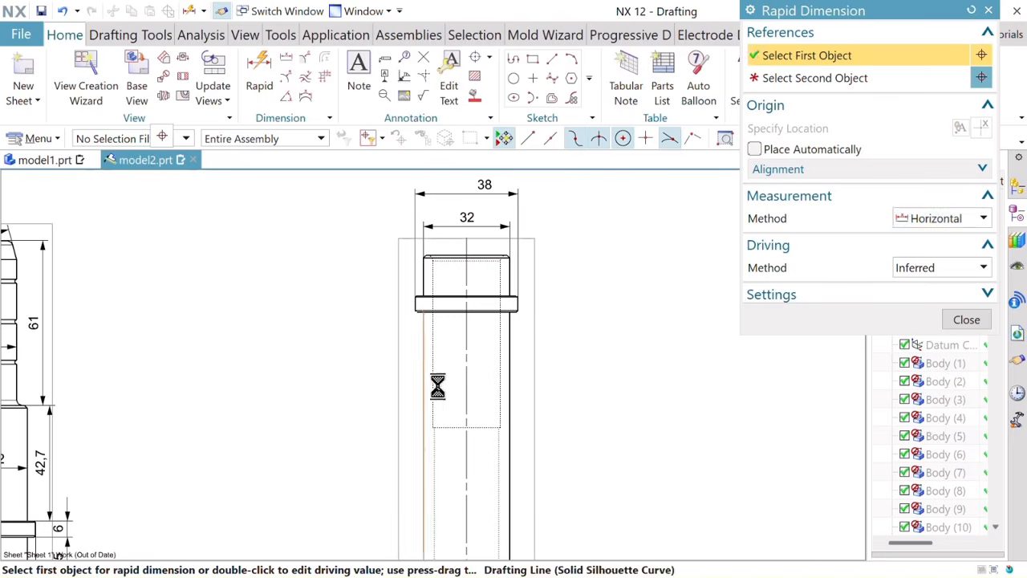
pyautogui.click(512, 386)
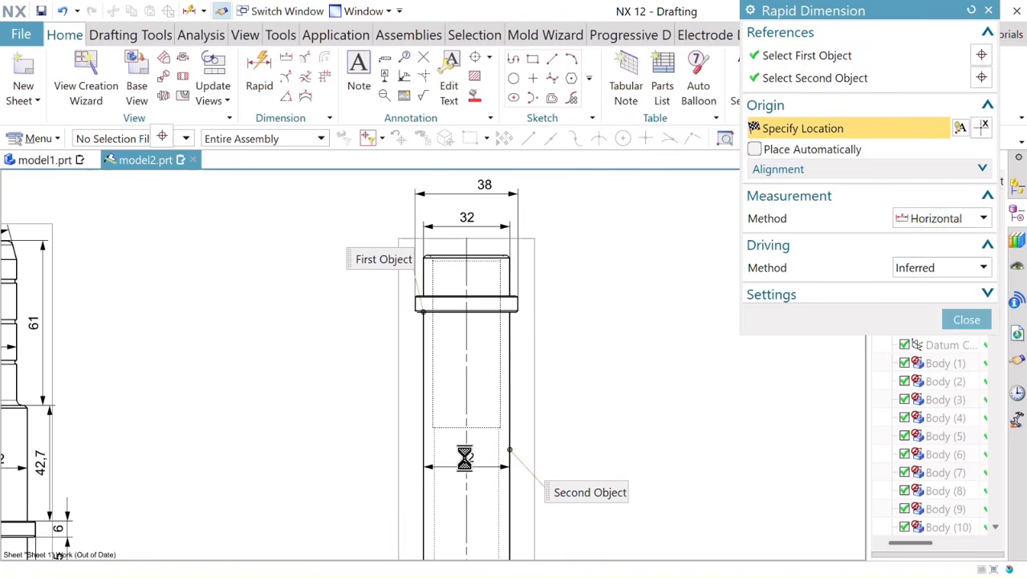
pyautogui.click(466, 456)
# Step: Dimension the widths of the upper and lower bores between their dotted hidden lines, placing each dimension inside its bore
pyautogui.click(433, 343)
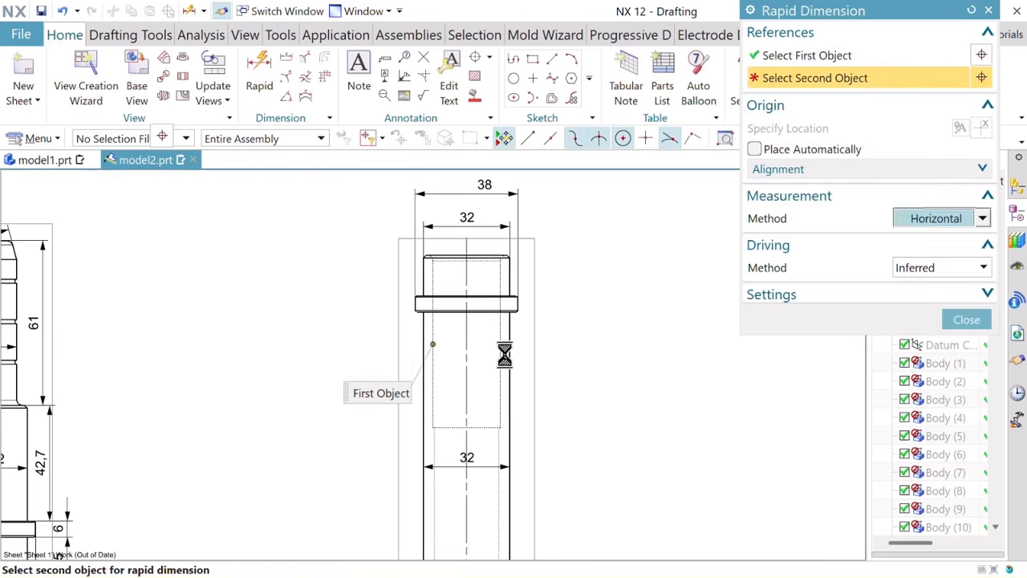
pyautogui.click(500, 350)
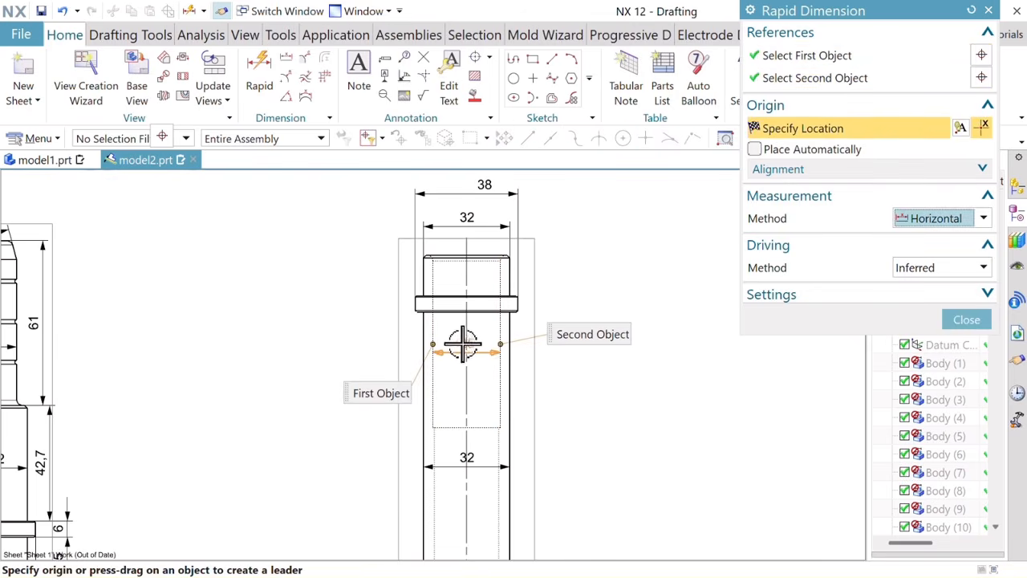
pyautogui.click(465, 401)
pyautogui.scroll(3, 453, 490)
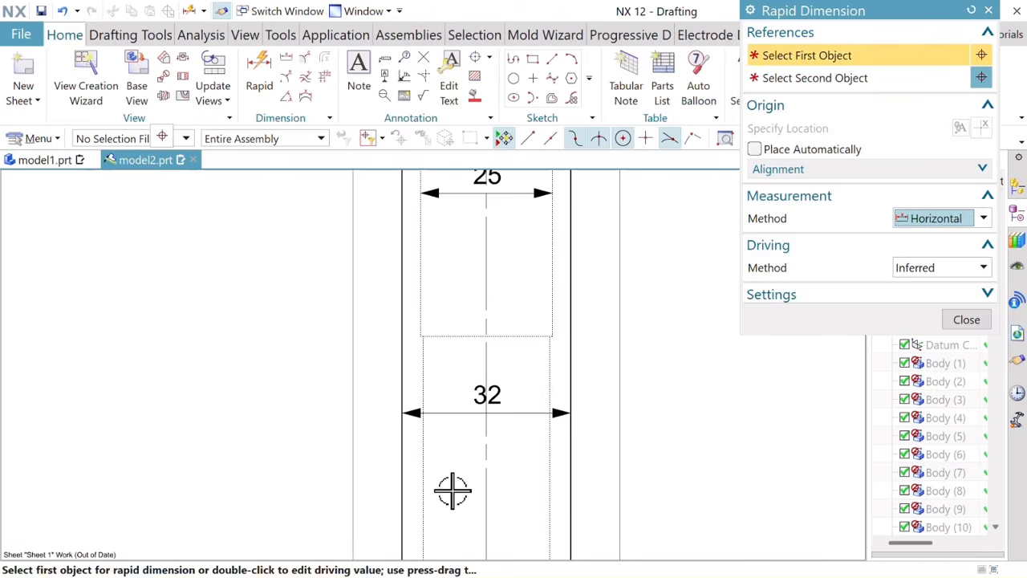
pyautogui.click(423, 459)
pyautogui.click(550, 488)
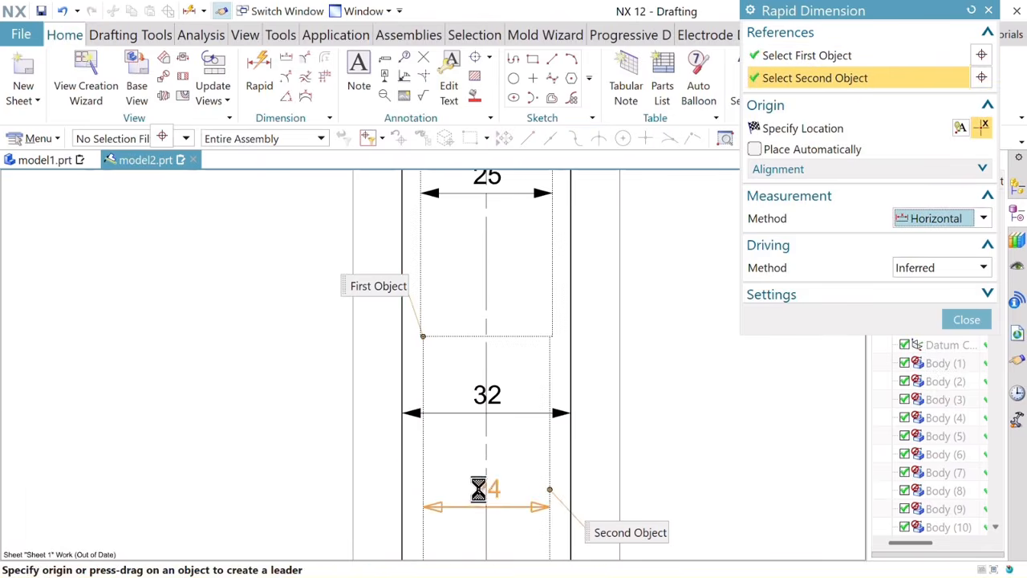
pyautogui.click(482, 480)
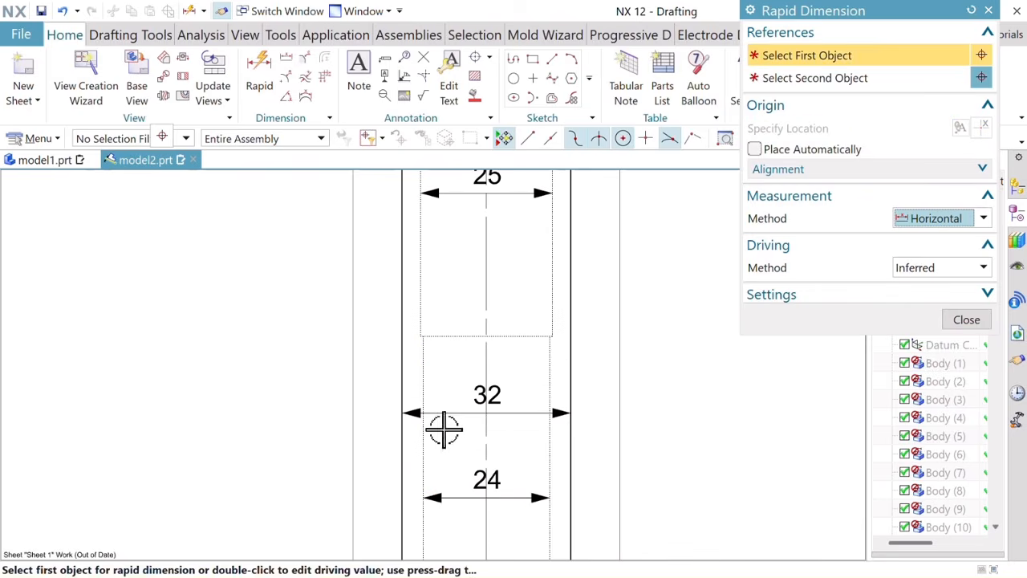
pyautogui.scroll(-5, 553, 399)
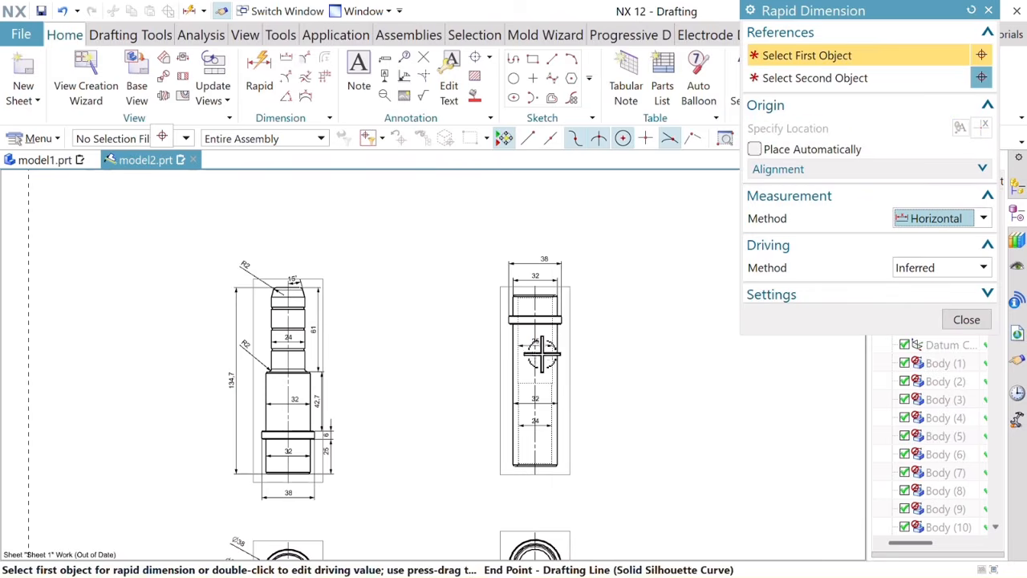
pyautogui.scroll(4, 542, 353)
pyautogui.scroll(-3, 527, 321)
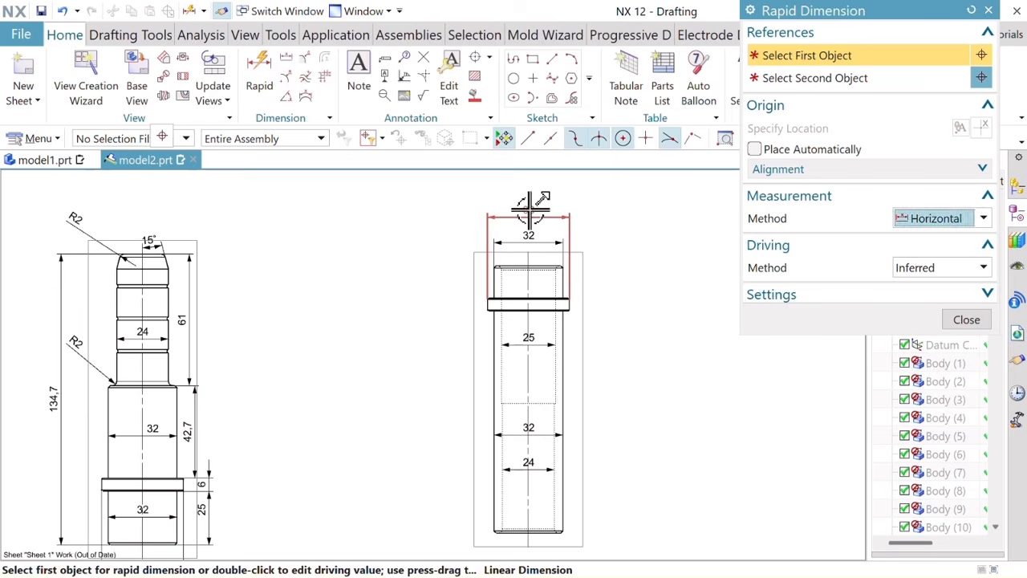
pyautogui.click(530, 210)
pyautogui.scroll(-4, 546, 328)
pyautogui.scroll(6, 618, 415)
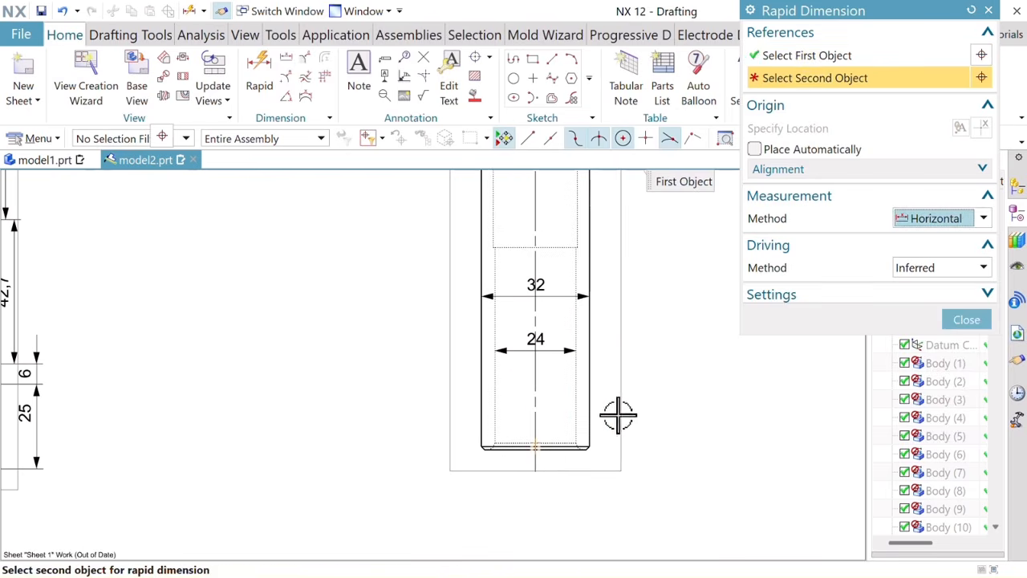
pyautogui.scroll(-5, 591, 441)
pyautogui.scroll(5, 626, 328)
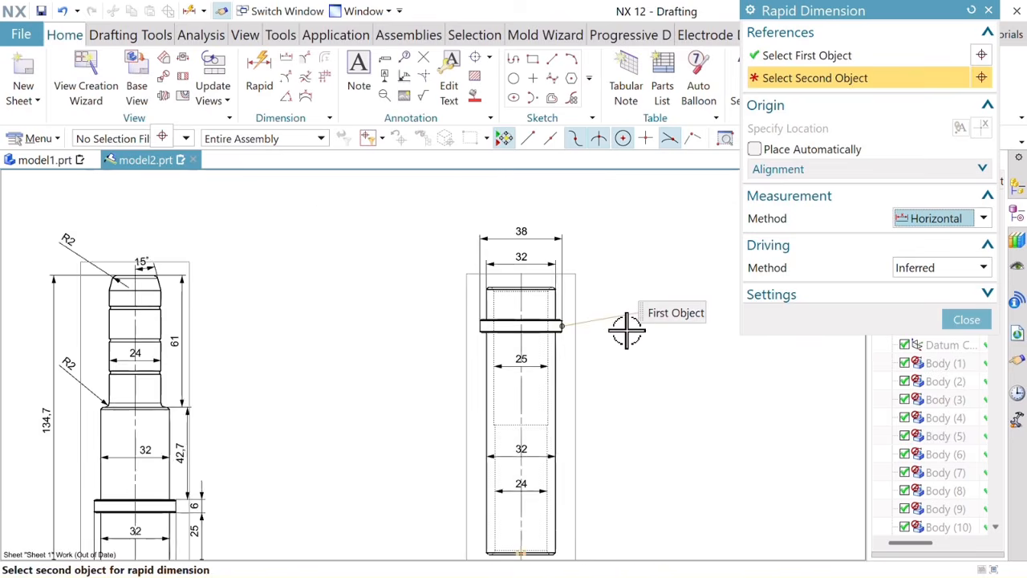
pyautogui.scroll(-4, 452, 338)
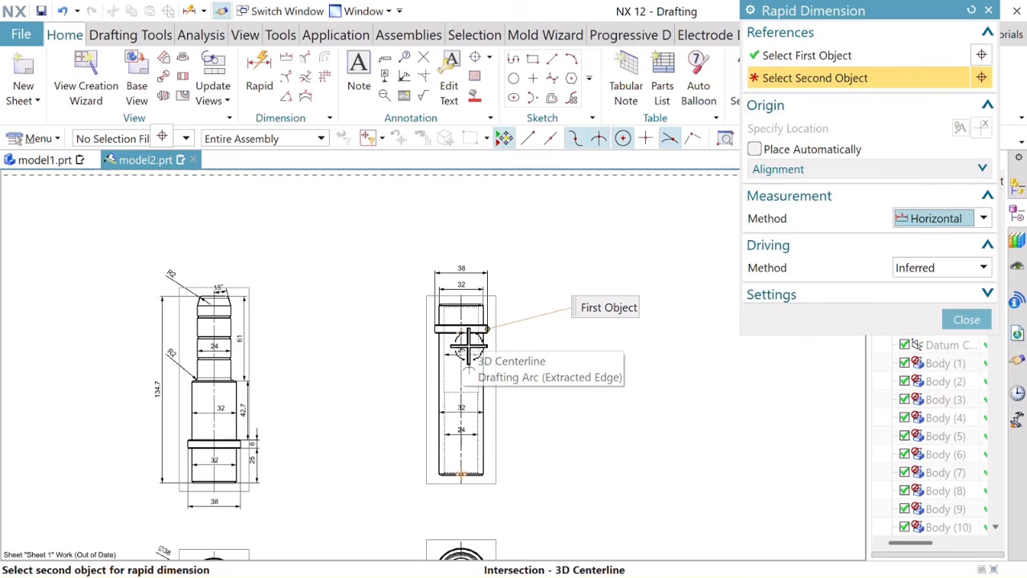
pyautogui.click(951, 218)
pyautogui.click(944, 271)
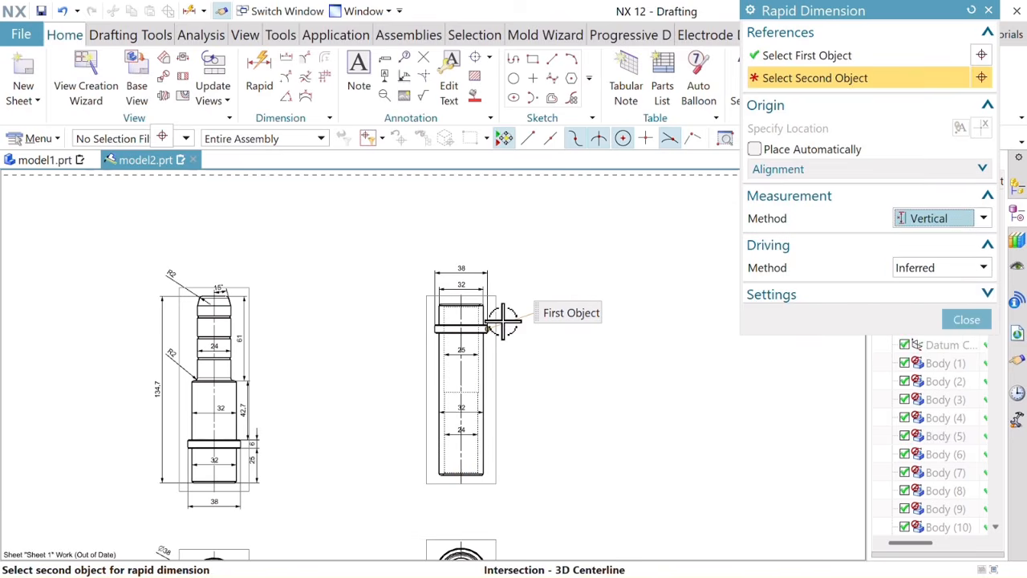
pyautogui.scroll(5, 473, 314)
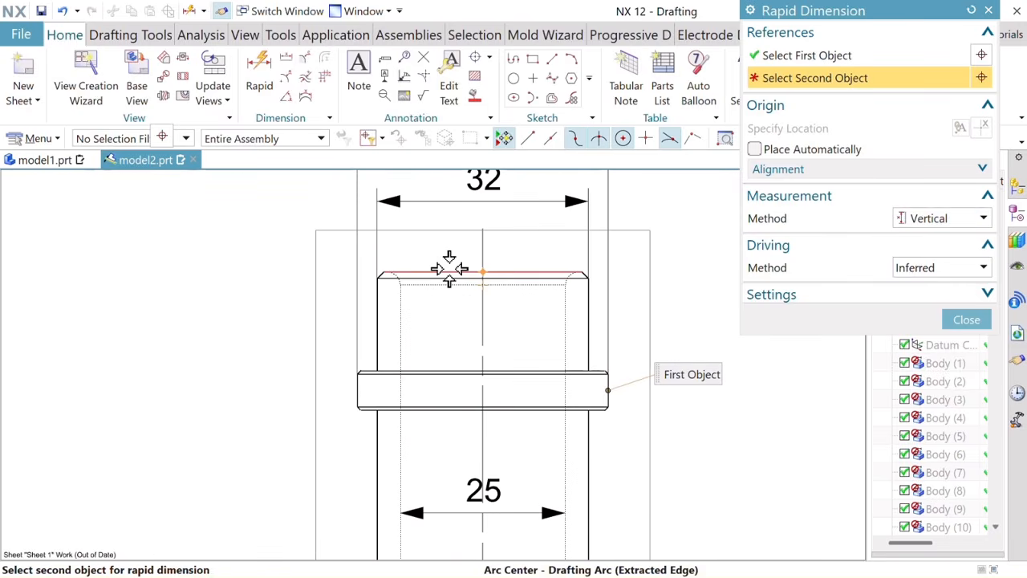
pyautogui.click(450, 273)
pyautogui.scroll(-4, 461, 362)
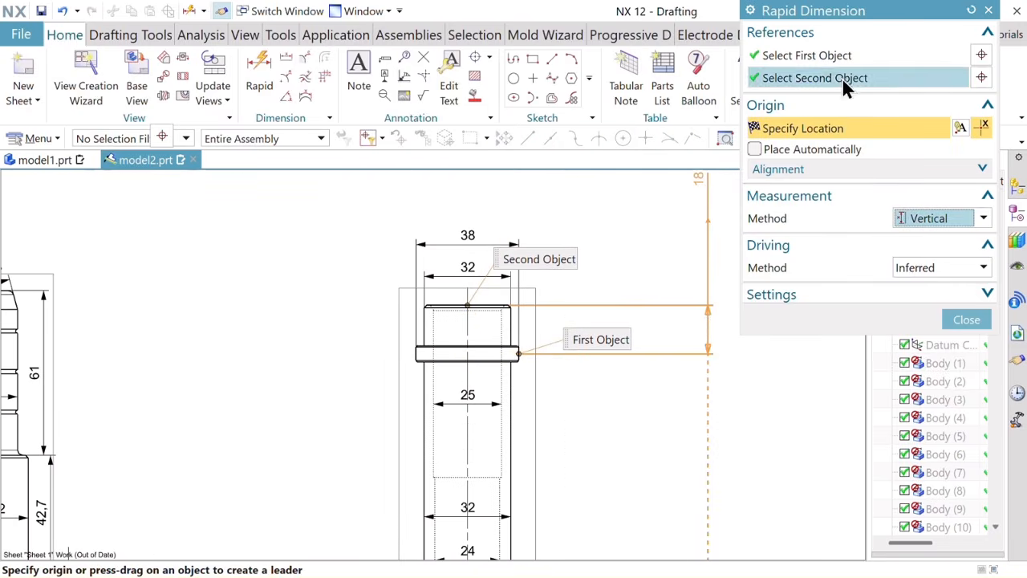
pyautogui.click(971, 10)
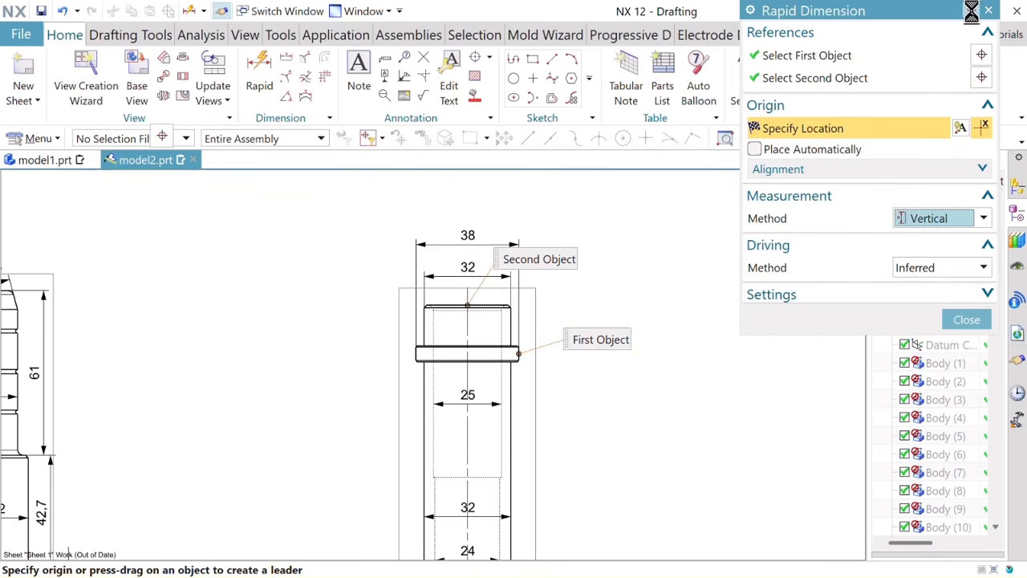
pyautogui.click(455, 301)
pyautogui.scroll(-5, 461, 337)
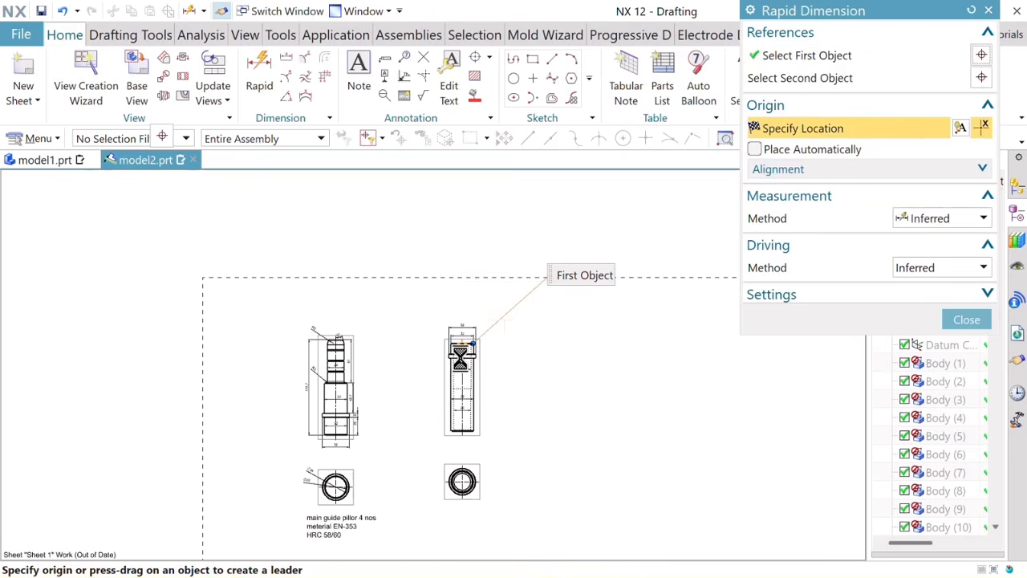
# Step: Add a vertical Rapid Dimension for the sleeve's overall height between its two end faces, placing it to the left of the base view
pyautogui.click(947, 219)
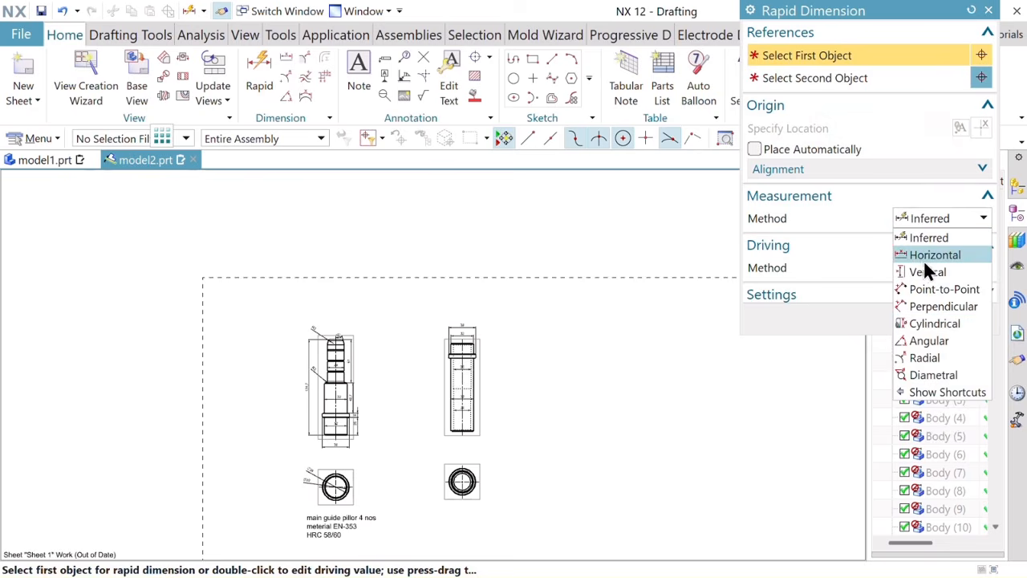
pyautogui.click(927, 272)
pyautogui.scroll(10, 465, 421)
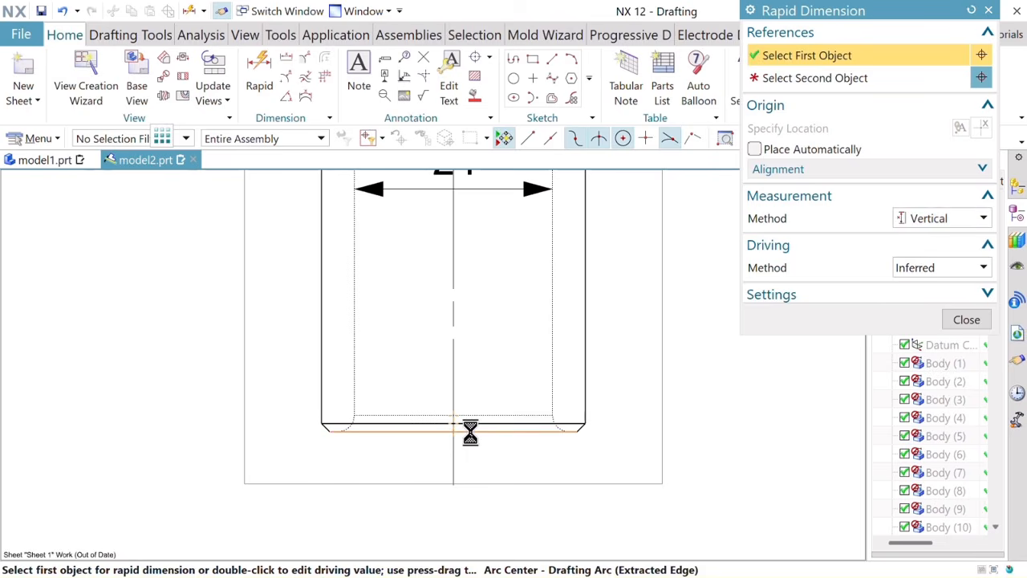
pyautogui.click(472, 428)
pyautogui.scroll(-8, 465, 434)
pyautogui.scroll(-1, 455, 339)
pyautogui.scroll(6, 466, 197)
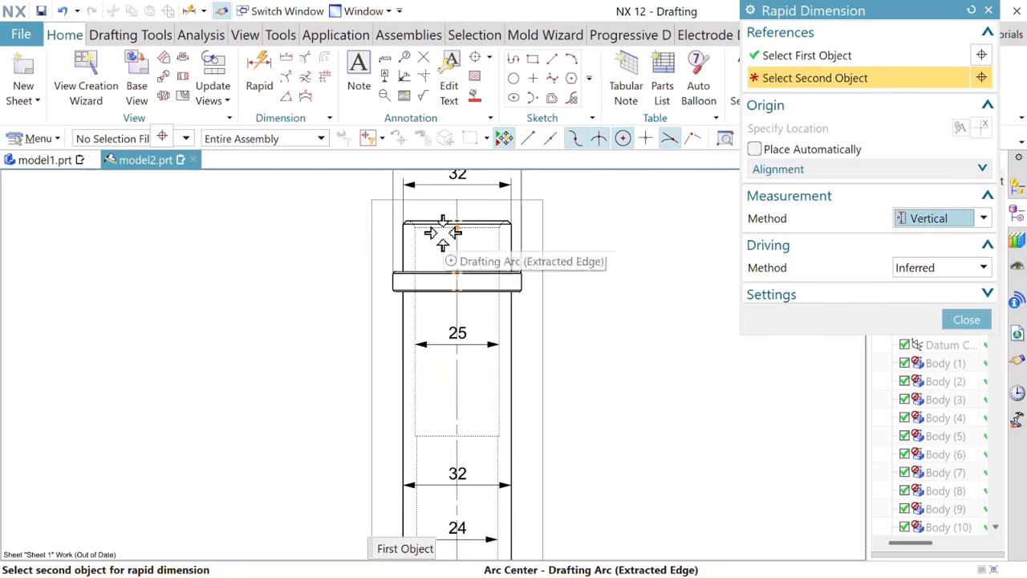
pyautogui.click(465, 184)
pyautogui.scroll(-6, 454, 291)
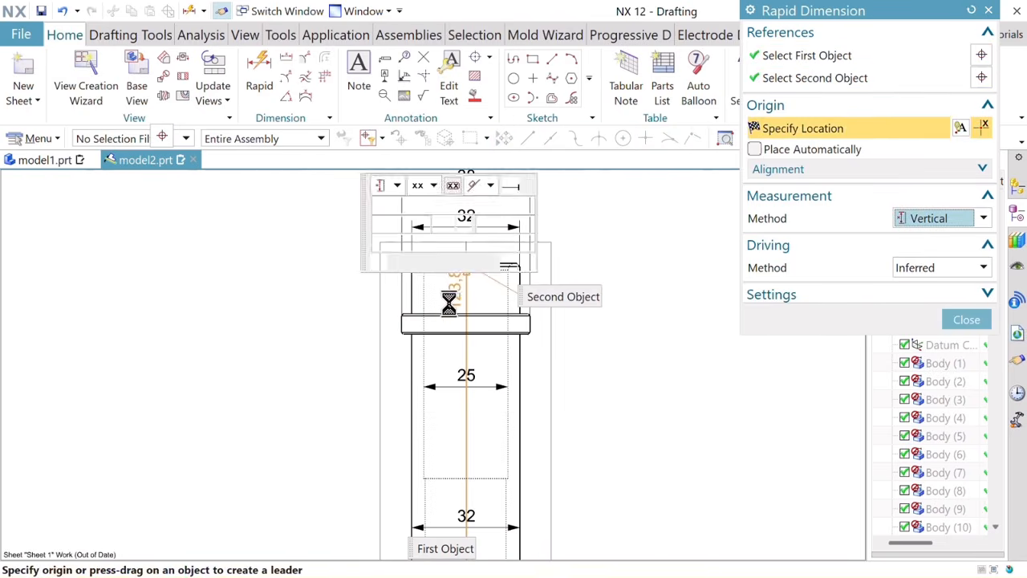
pyautogui.click(343, 409)
pyautogui.scroll(-1, 419, 401)
pyautogui.scroll(-3, 418, 402)
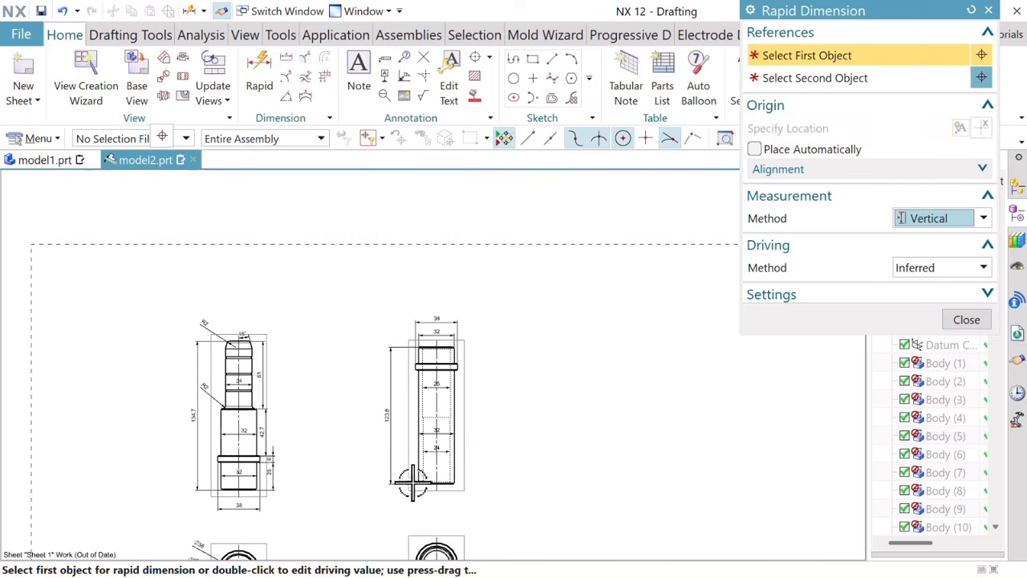
# Step: Dimension the vertical length from the sleeve's lower end to the collar's underside, placing it between the body and the overall height dimension
pyautogui.scroll(6, 409, 486)
pyautogui.scroll(-6, 419, 454)
pyautogui.scroll(6, 443, 479)
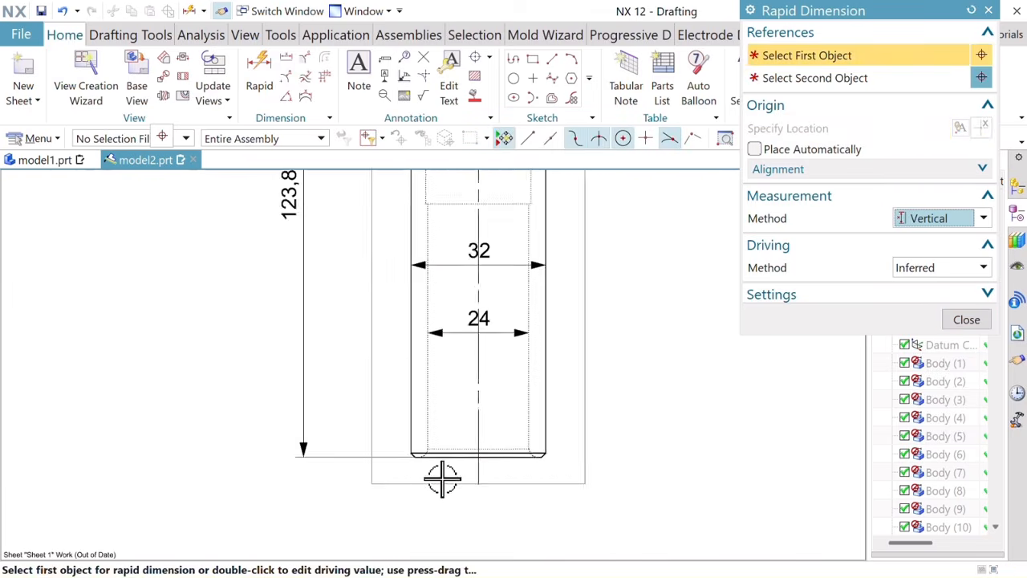
pyautogui.click(484, 452)
pyautogui.scroll(-6, 484, 452)
pyautogui.scroll(5, 466, 345)
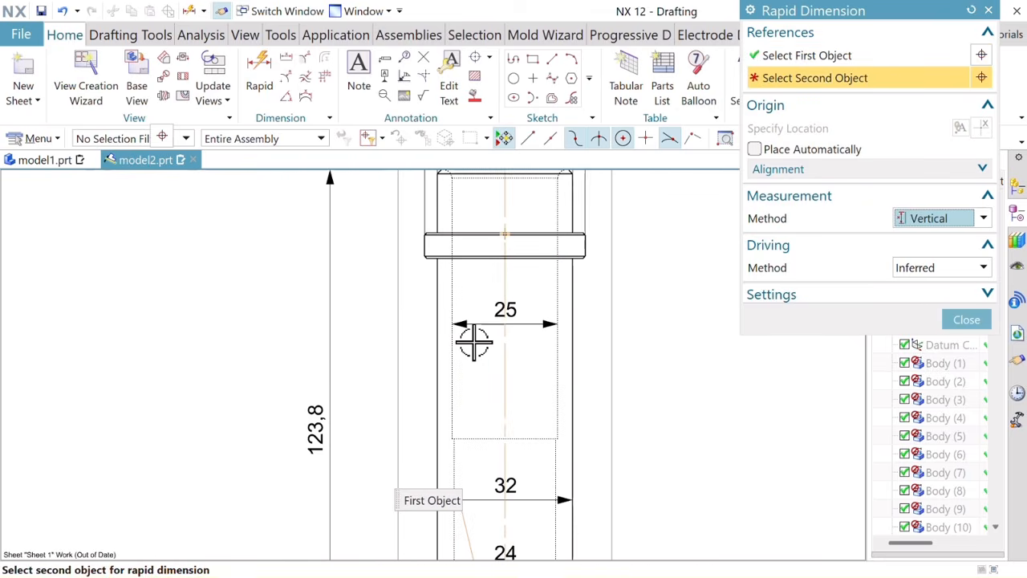
pyautogui.click(488, 260)
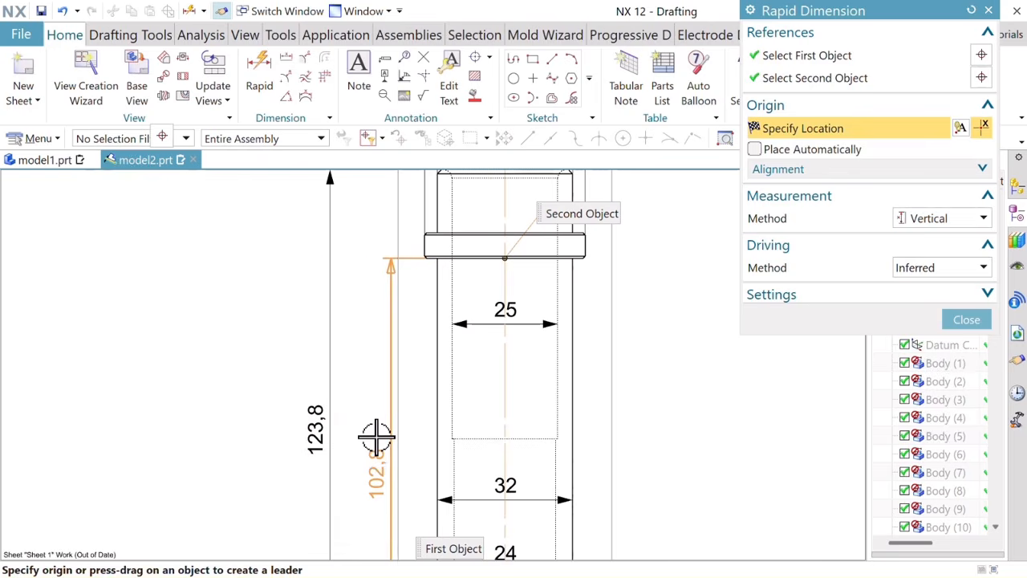
pyautogui.click(367, 449)
# Step: Dimension the collar's vertical thickness between its upper and lower edges, placing it beside the collar in line with the body length dimension
pyautogui.scroll(-1, 468, 231)
pyautogui.scroll(4, 468, 231)
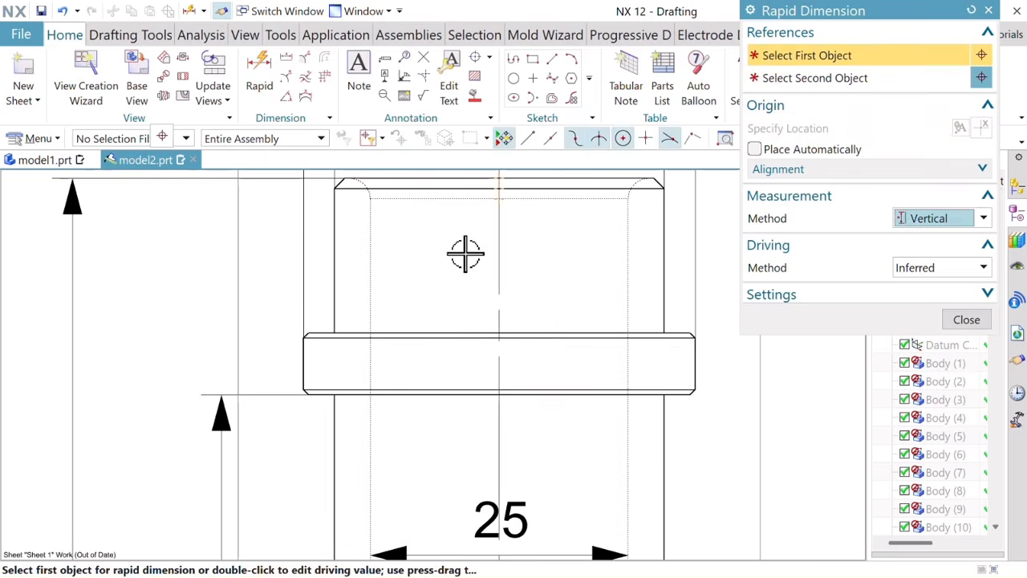
pyautogui.click(472, 332)
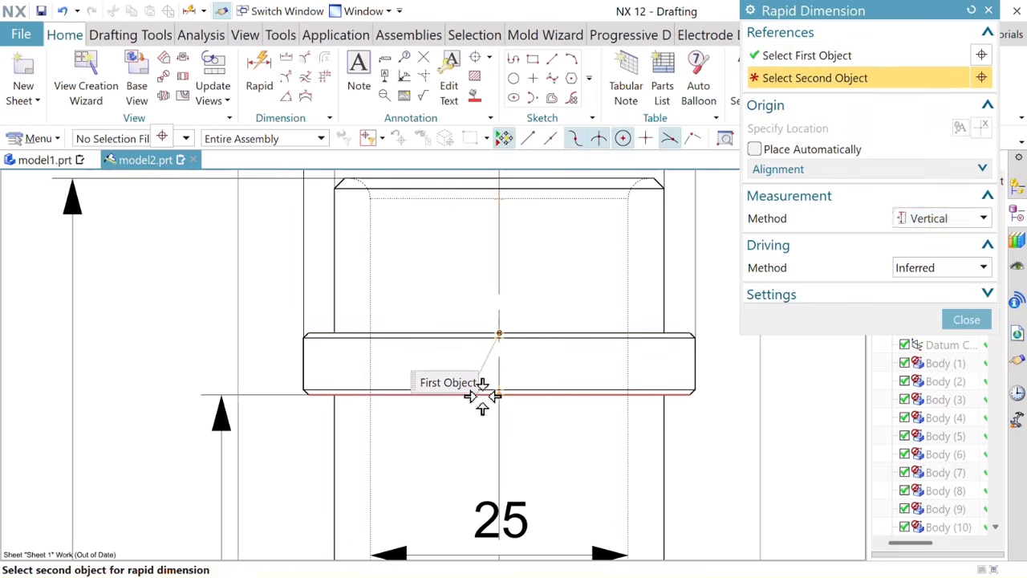
pyautogui.click(476, 391)
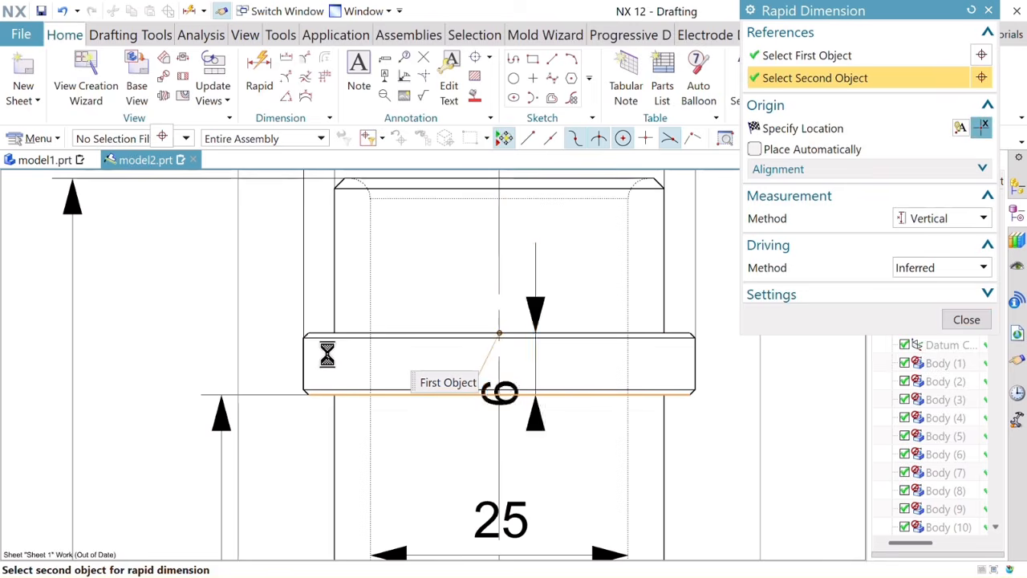
pyautogui.click(187, 351)
pyautogui.scroll(-2, 390, 390)
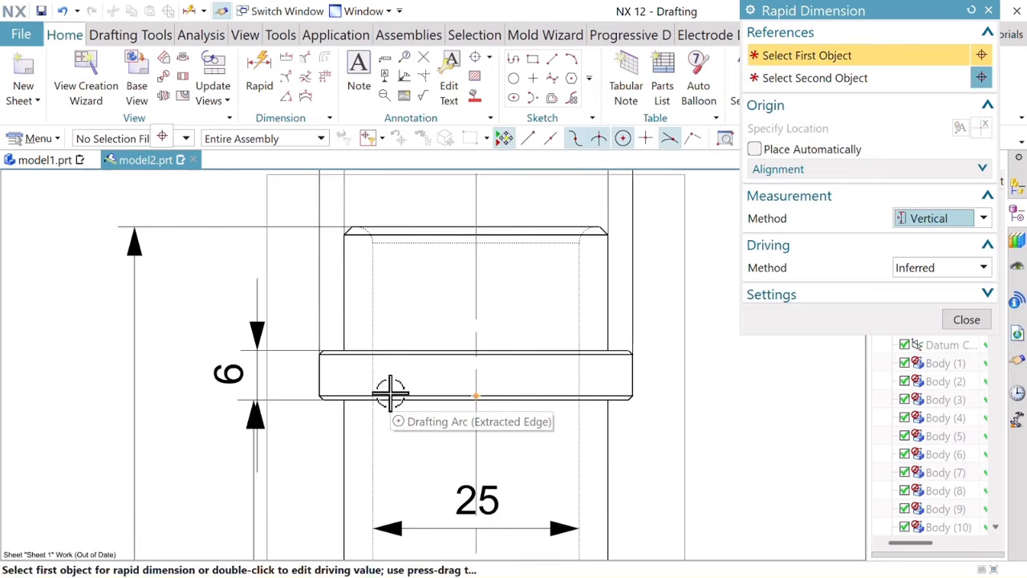
# Step: Dimension the height of the short section above the collar, placing it directly above the collar thickness dimension
pyautogui.scroll(2, 390, 391)
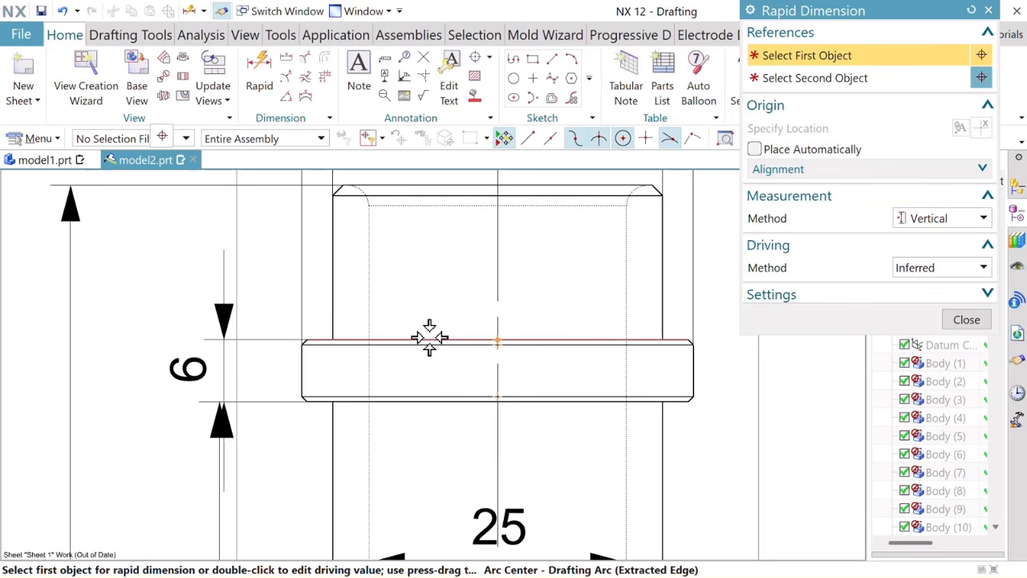
pyautogui.click(426, 340)
pyautogui.click(444, 186)
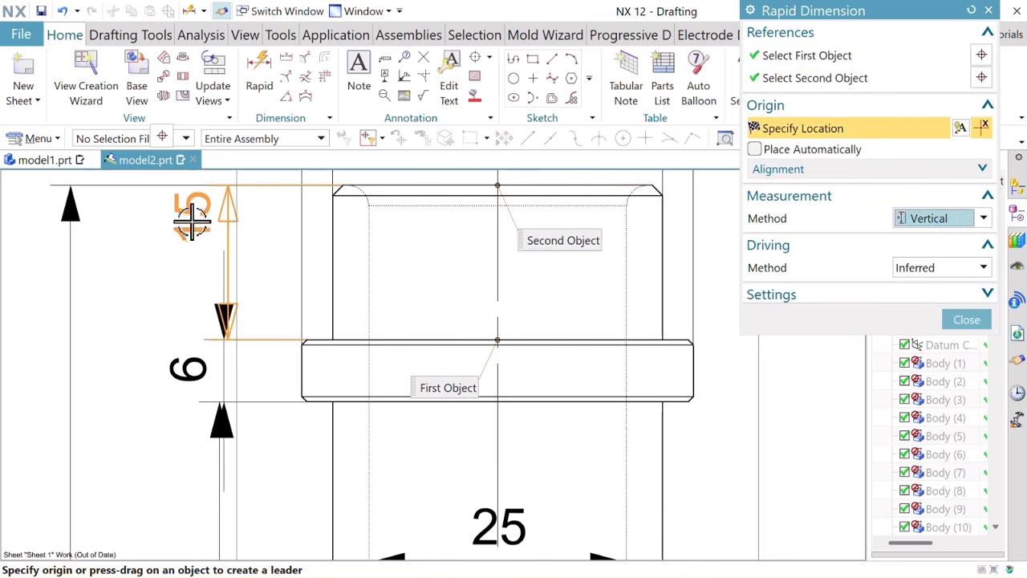
pyautogui.click(192, 259)
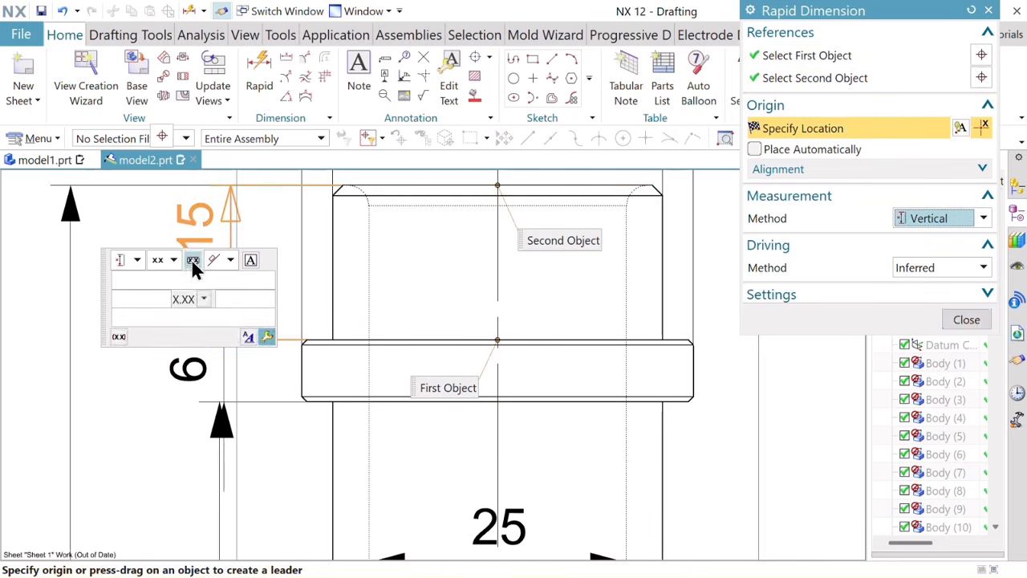
pyautogui.click(214, 325)
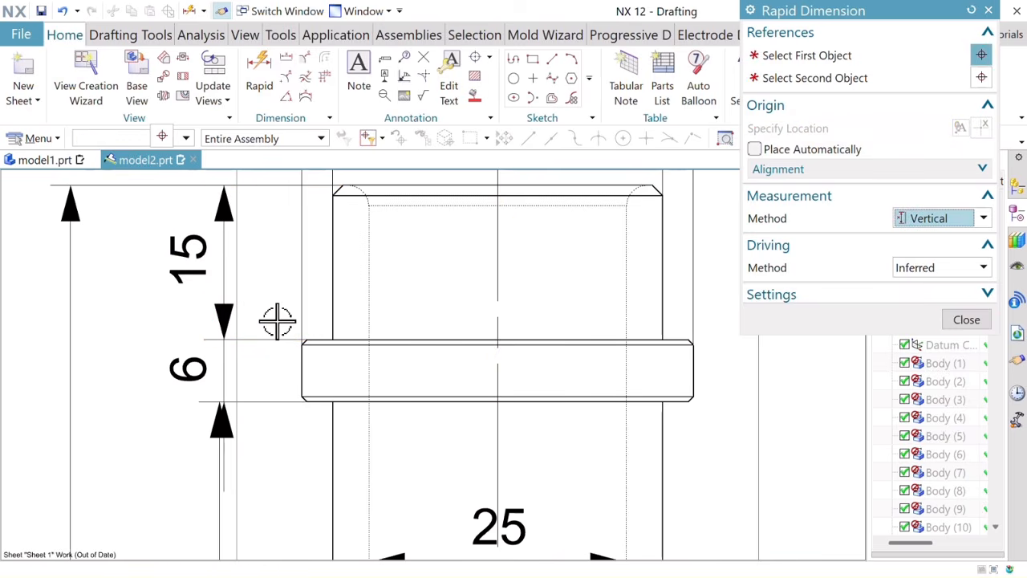
# Step: Dimension the upper bore's depth from the sleeve's top face to the hidden bore step, placing it to the right of the view
pyautogui.scroll(-5, 278, 321)
pyautogui.scroll(3, 327, 485)
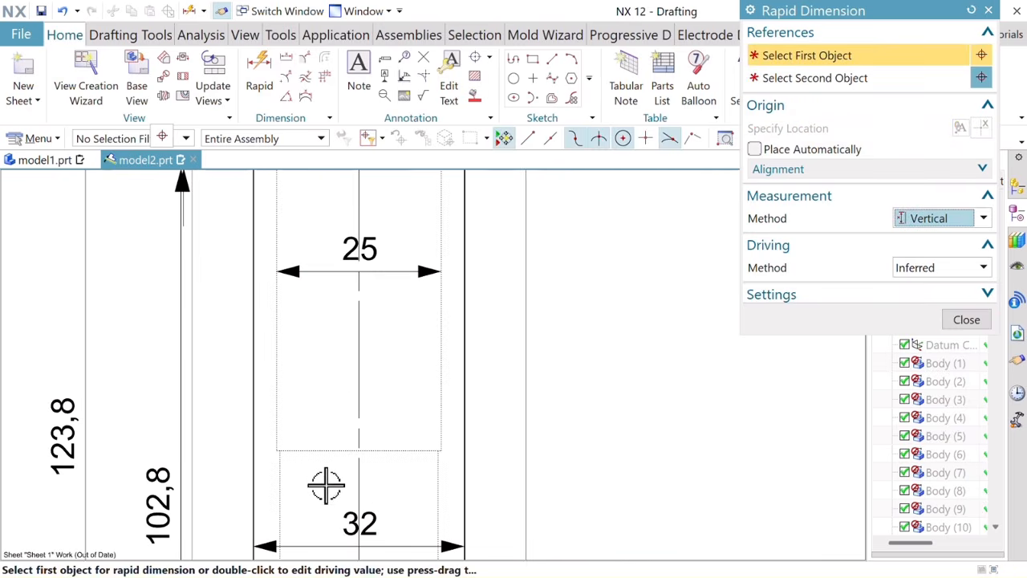
pyautogui.scroll(-3, 333, 477)
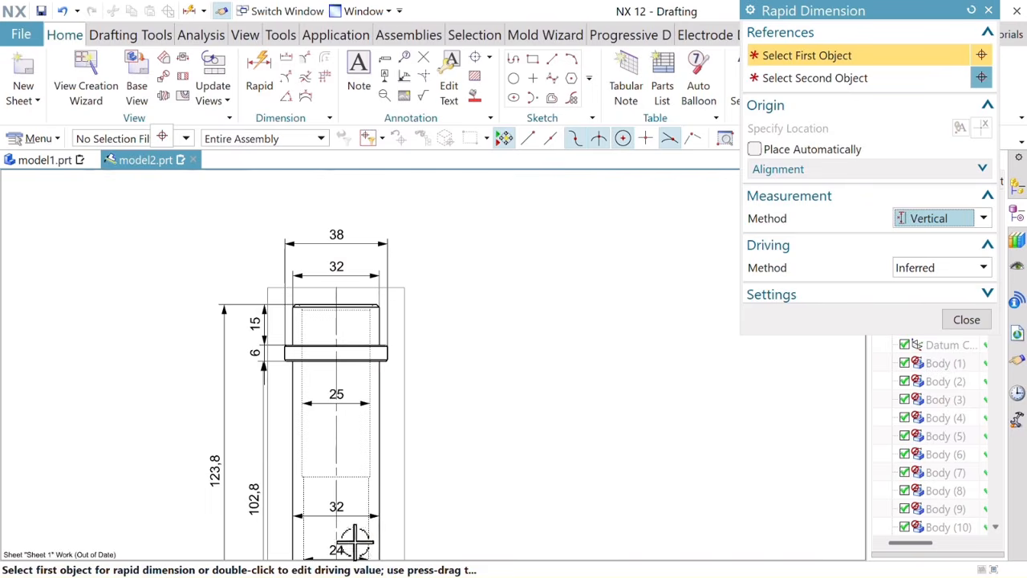
pyautogui.moveTo(474, 417)
pyautogui.mouseDown(button='middle')
pyautogui.moveTo(475, 339)
pyautogui.moveTo(469, 347)
pyautogui.mouseUp(button='middle')
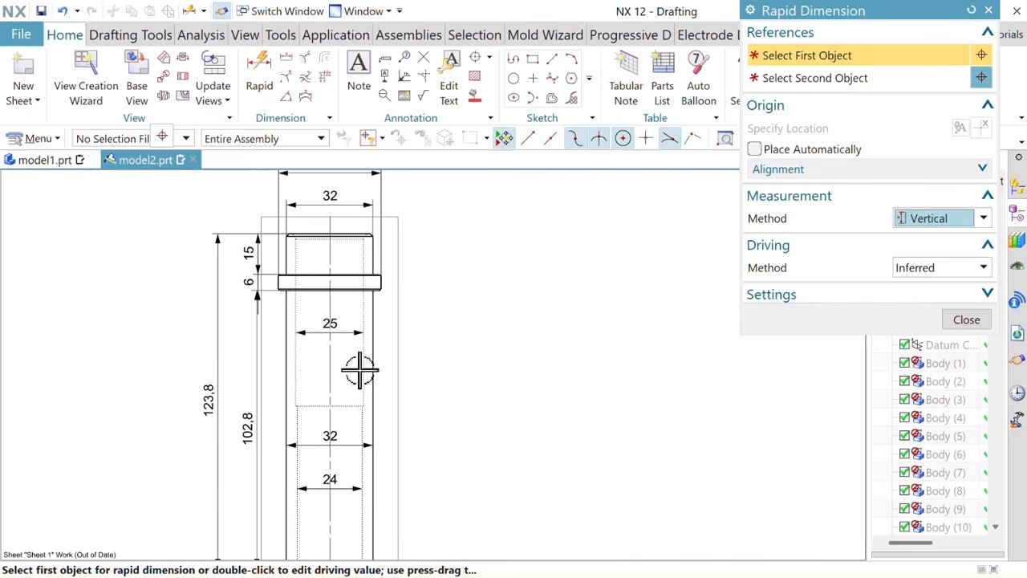
pyautogui.scroll(2, 325, 323)
pyautogui.scroll(-2, 310, 321)
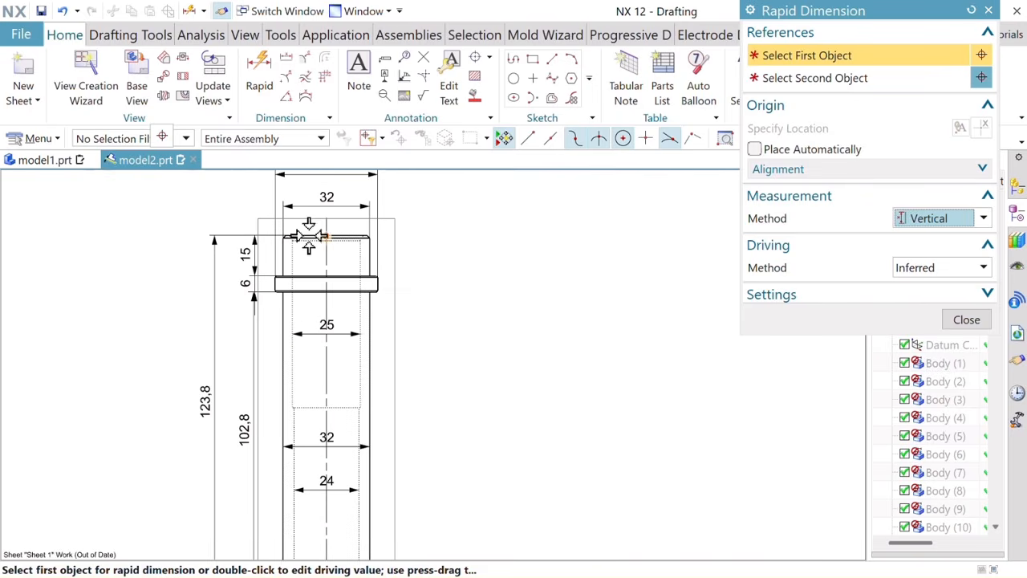
pyautogui.click(327, 236)
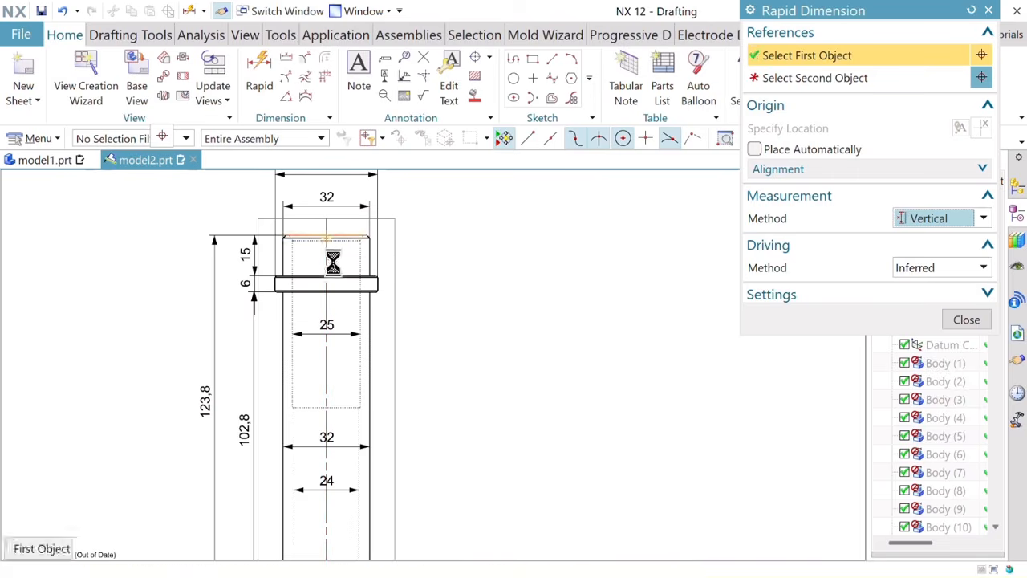
pyautogui.click(339, 409)
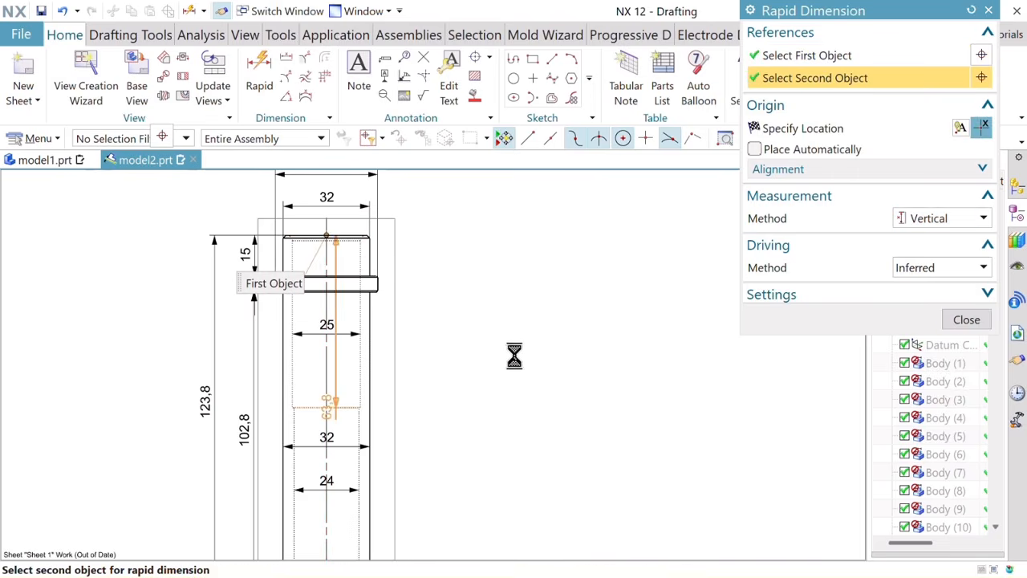
pyautogui.click(418, 333)
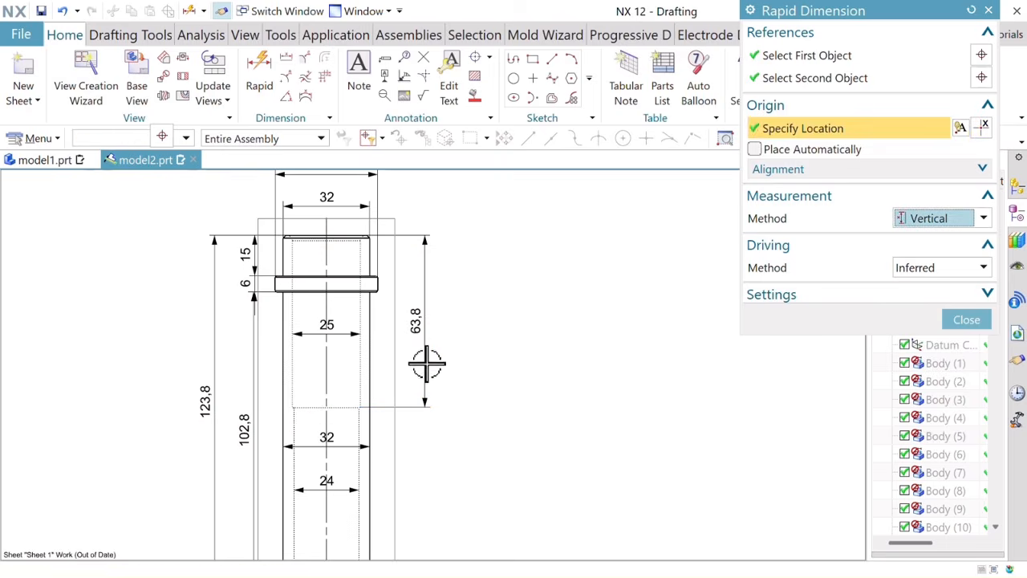
# Step: Dimension the lower bore's length from the hidden bore step to the sleeve's lower end, placing it below the upper bore's depth dimension
pyautogui.scroll(-3, 417, 447)
pyautogui.scroll(3, 410, 497)
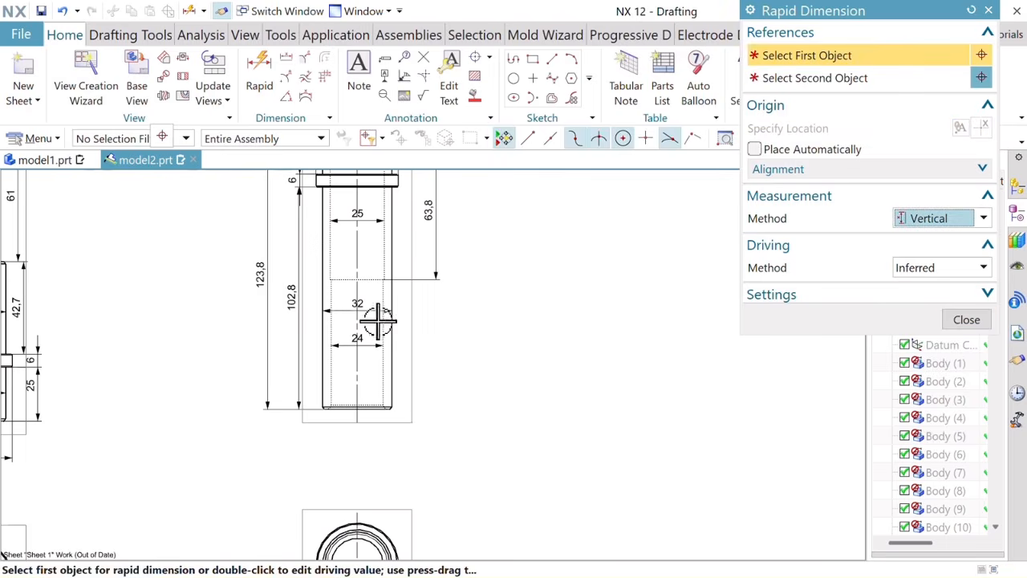
pyautogui.click(357, 279)
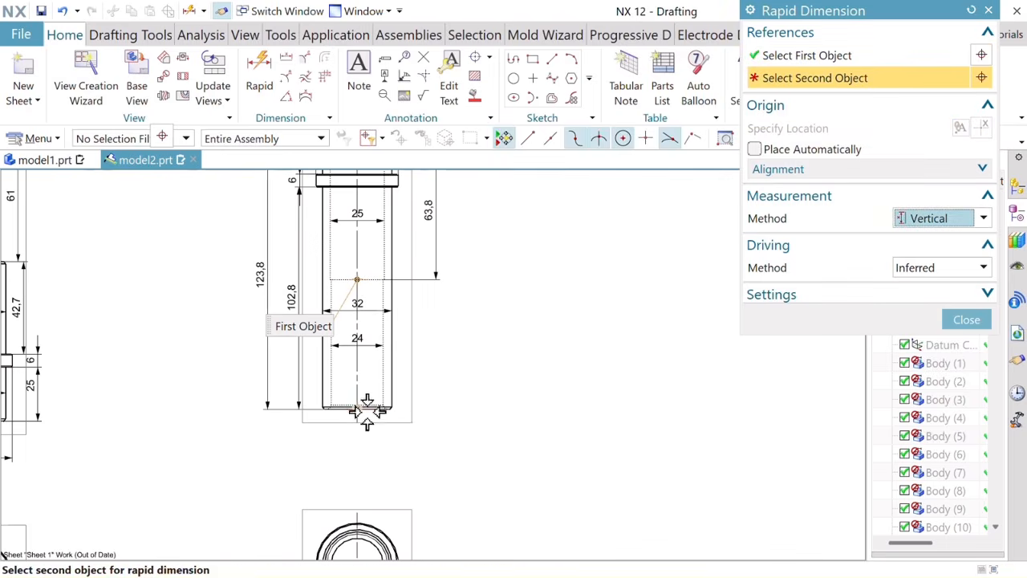
pyautogui.click(367, 411)
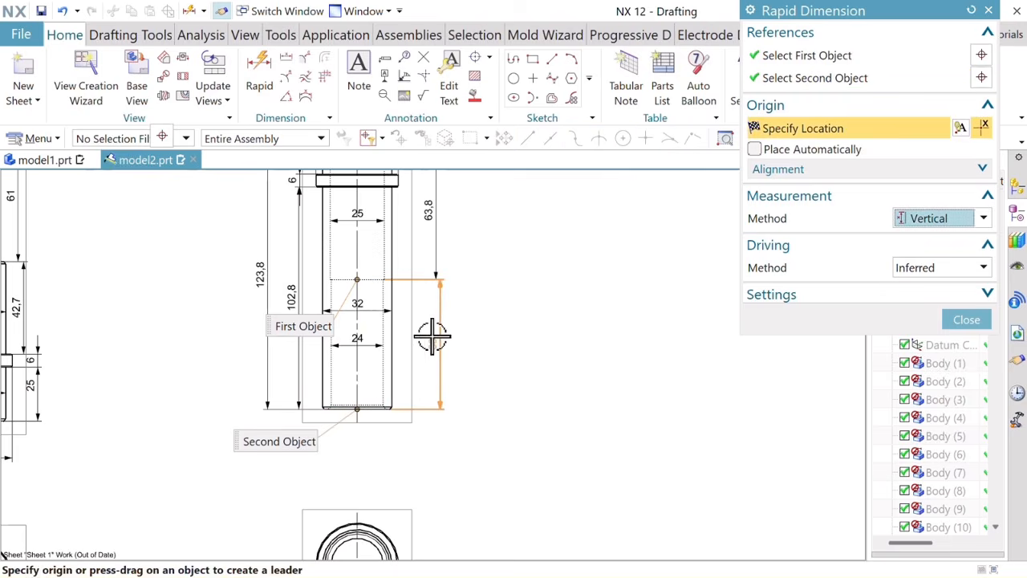
pyautogui.click(428, 342)
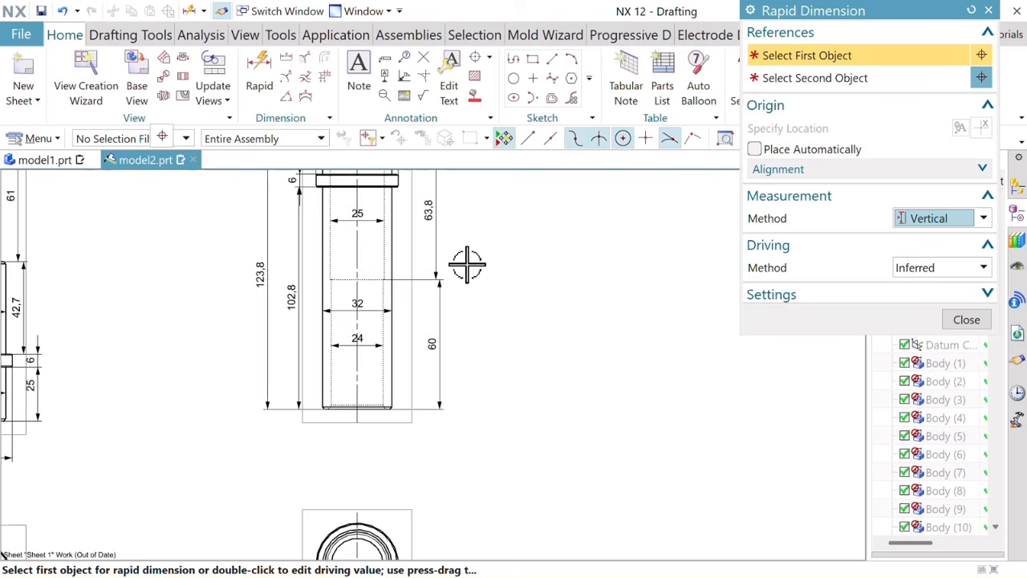
# Step: Add a Diametral dimension to the outermost collar circle in the sleeve's end view, placing its text outside the view at the upper left
pyautogui.moveTo(467, 264)
pyautogui.keyDown('shift'); pyautogui.mouseDown(button='middle')
pyautogui.moveTo(485, 294)
pyautogui.moveTo(418, 317)
pyautogui.mouseUp(button='middle'); pyautogui.keyUp('shift')
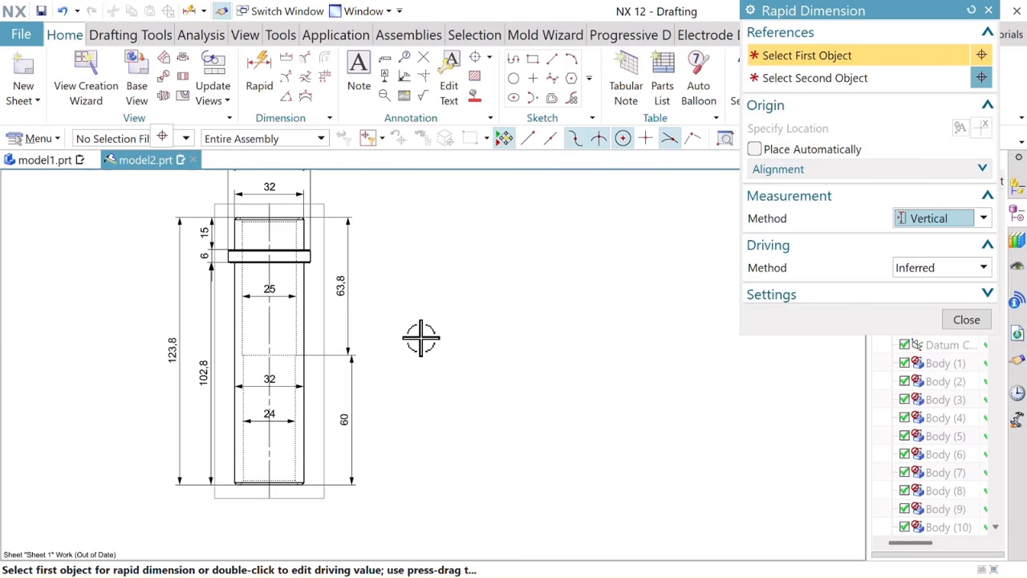
pyautogui.scroll(-3, 420, 337)
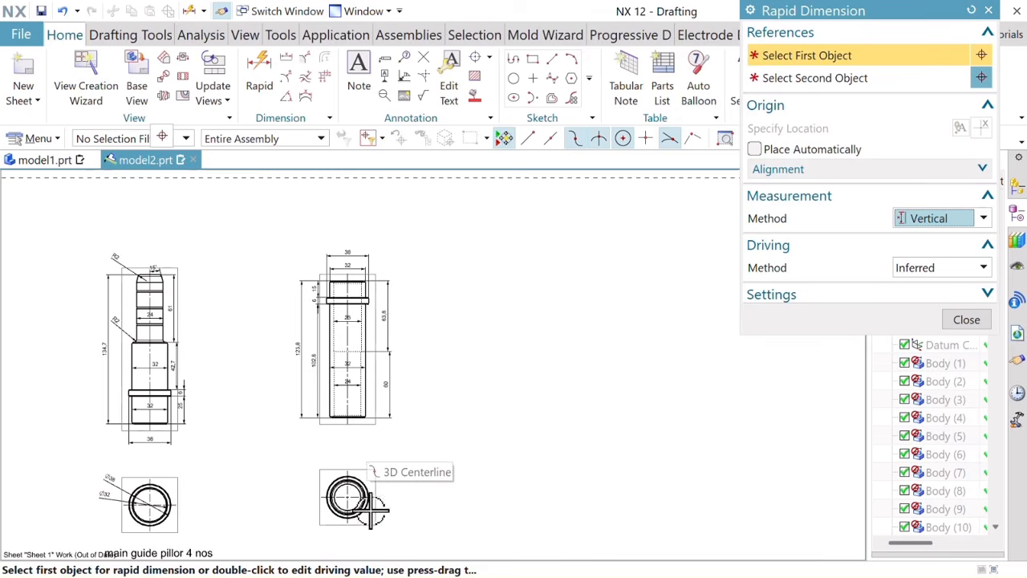
pyautogui.scroll(-3, 337, 441)
pyautogui.scroll(3, 378, 311)
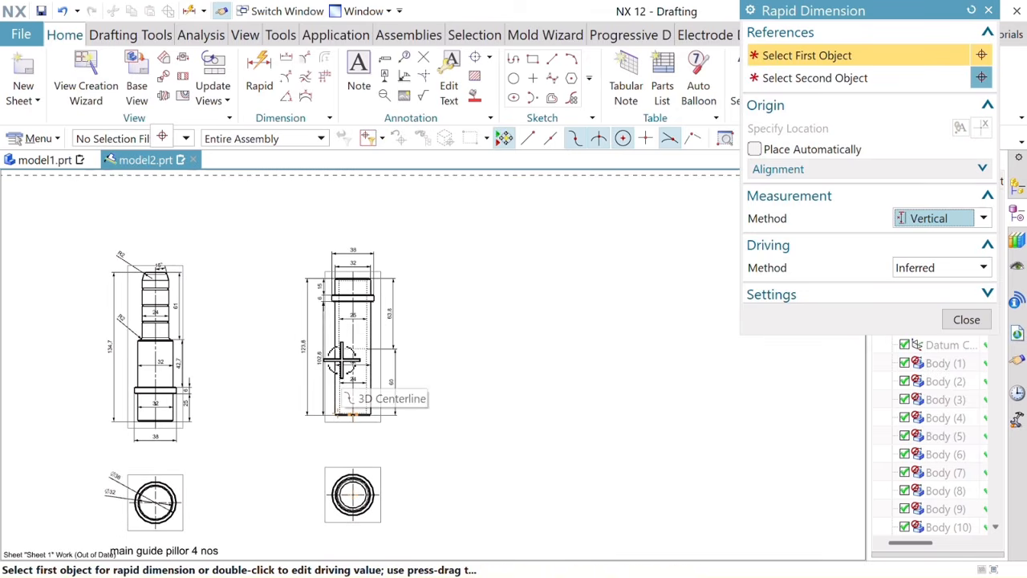
pyautogui.scroll(1, 340, 361)
pyautogui.scroll(-1, 353, 377)
pyautogui.scroll(5, 348, 493)
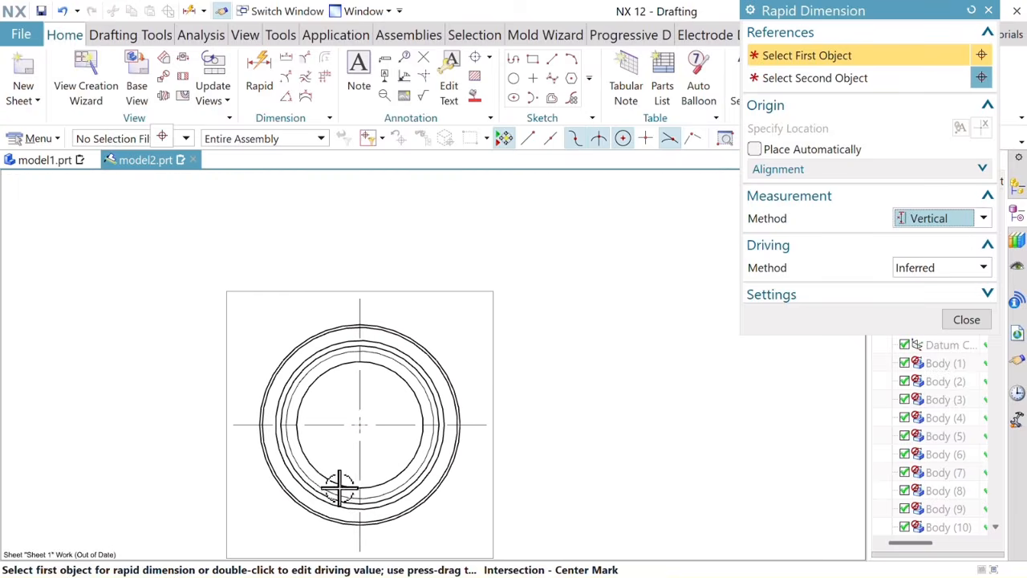
pyautogui.scroll(2, 326, 473)
pyautogui.scroll(-1, 326, 473)
pyautogui.click(934, 226)
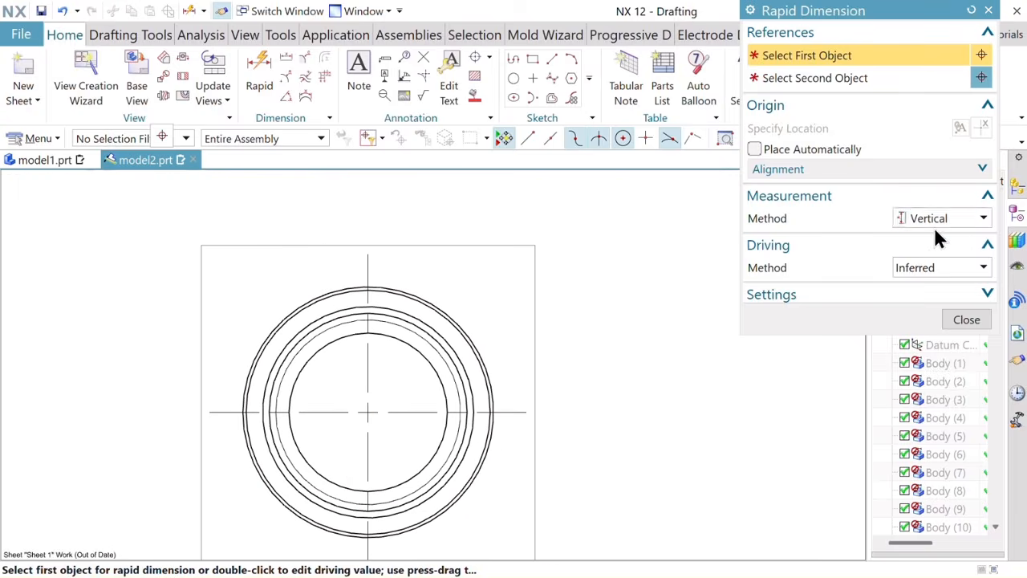
pyautogui.click(935, 227)
pyautogui.click(915, 372)
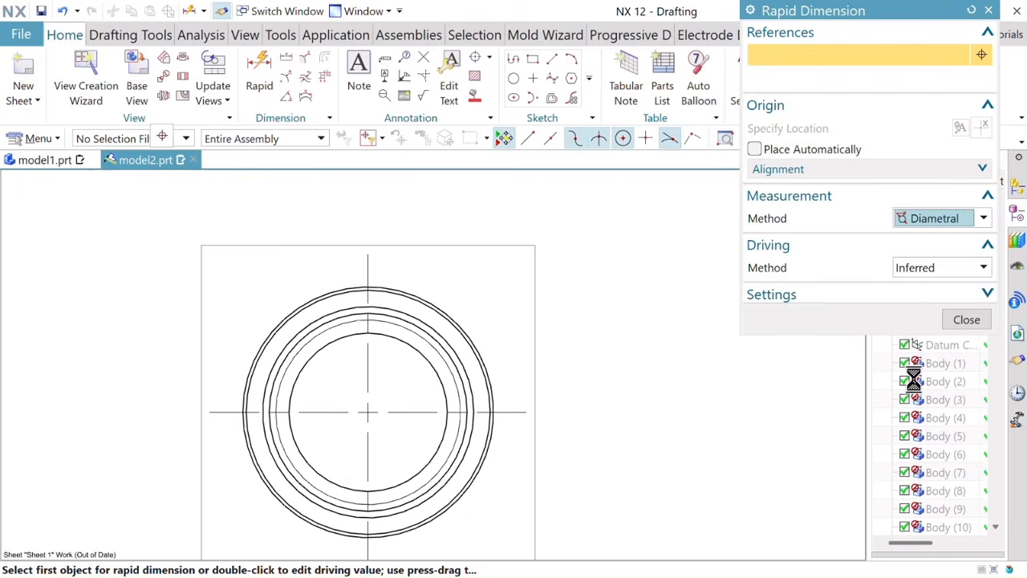
pyautogui.click(240, 379)
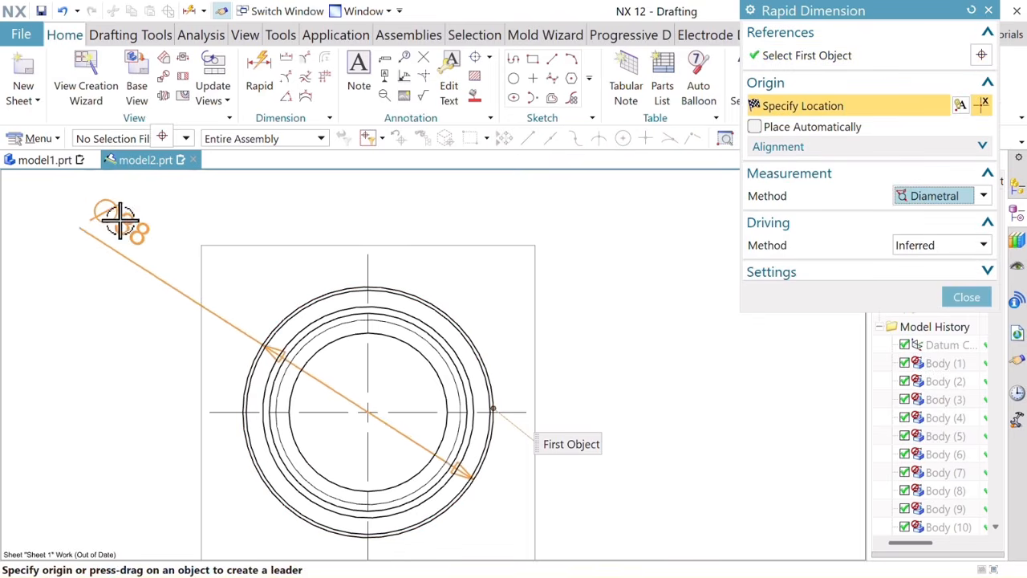
pyautogui.click(114, 217)
# Step: Add Diametral dimensions to the sleeve body, hidden bore and inner bore circles in the end view, stacking their texts left of the view
pyautogui.click(268, 391)
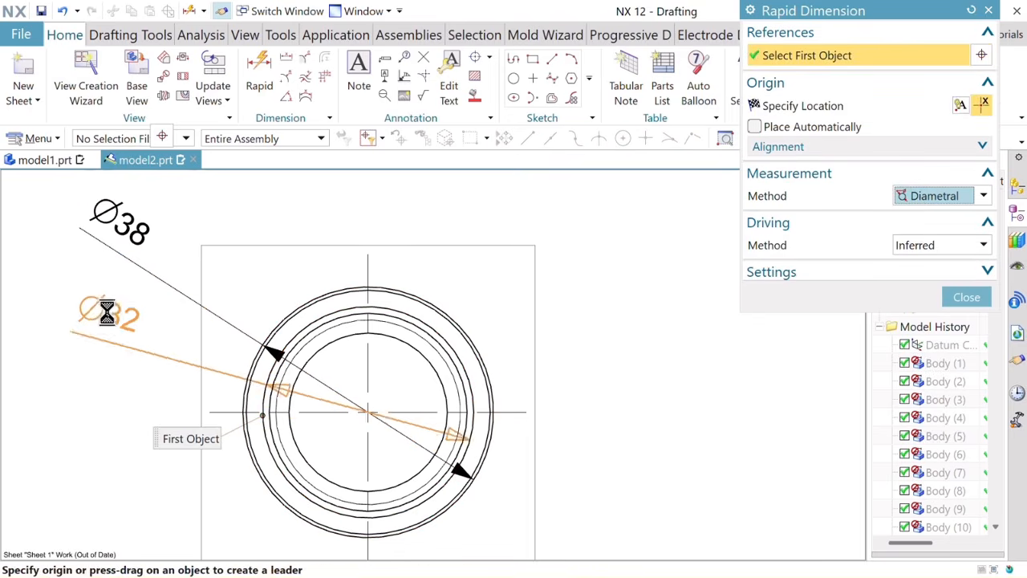
pyautogui.click(88, 287)
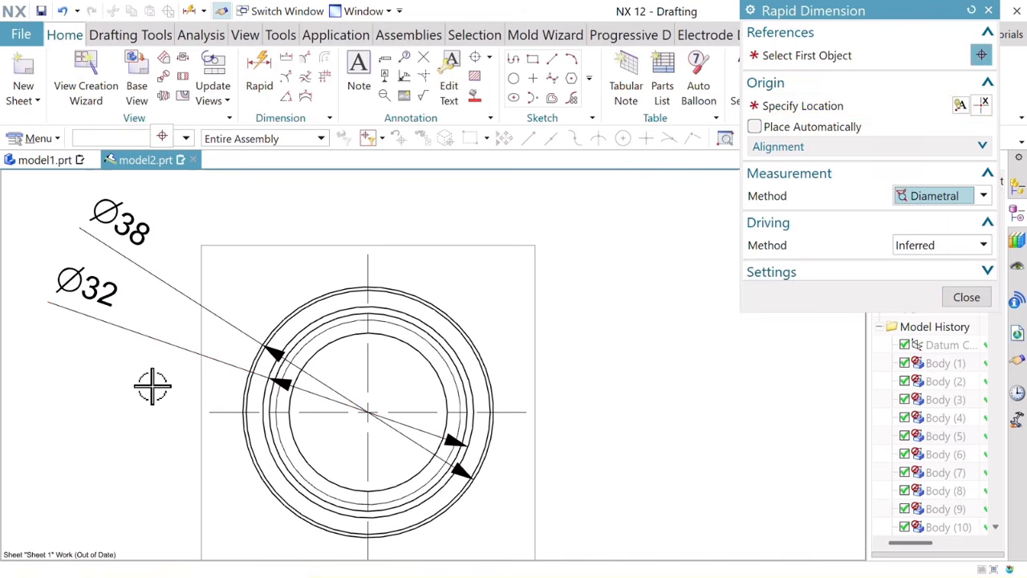
pyautogui.click(276, 425)
pyautogui.click(75, 369)
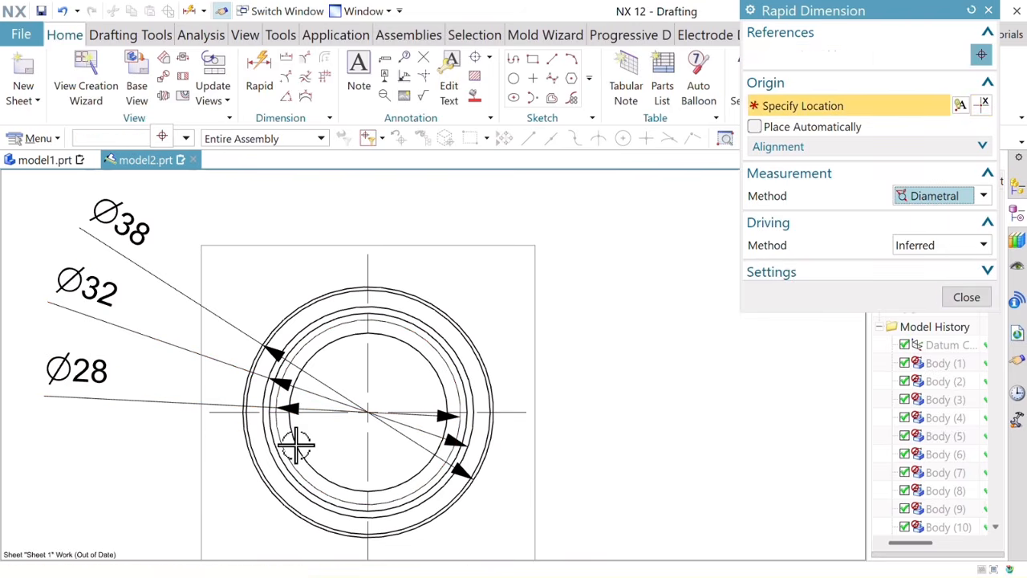
pyautogui.click(294, 443)
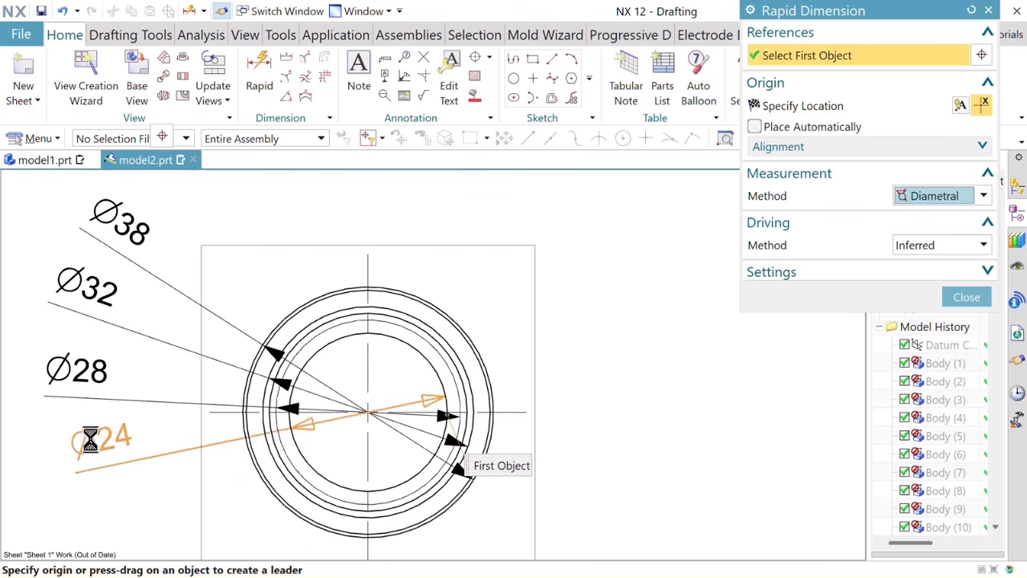
pyautogui.click(50, 441)
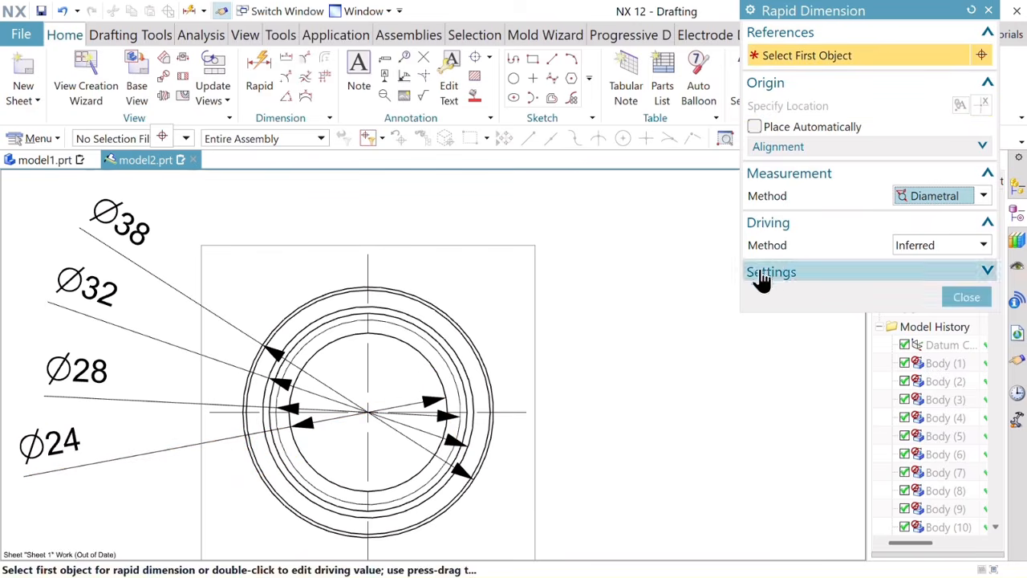
pyautogui.click(975, 296)
# Step: Place a three-line note reading "main guide BUSH 4 nos", "meterial EN-353", "HRC 58/60" below the sleeve's end view
pyautogui.scroll(-6, 594, 375)
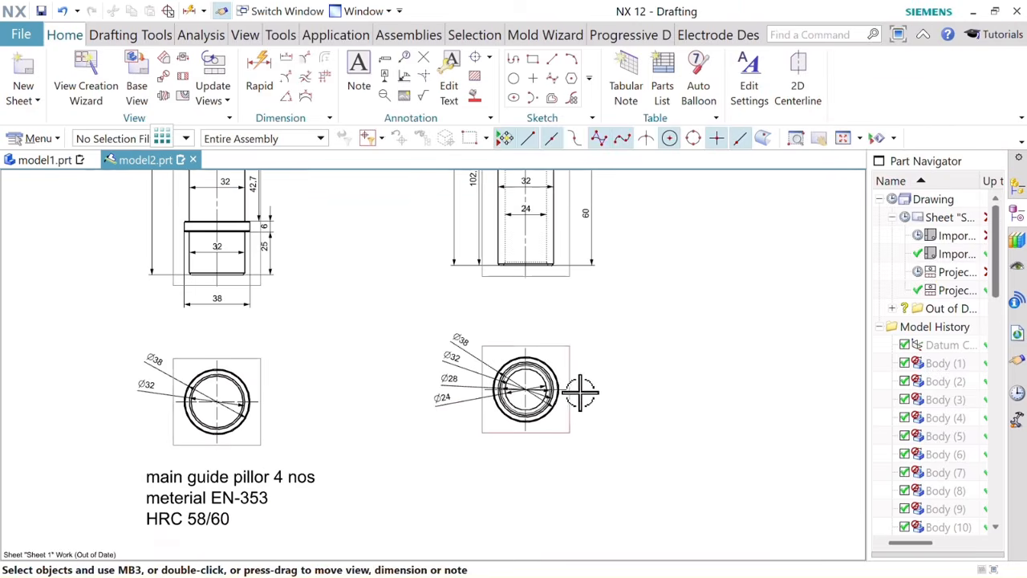
pyautogui.moveTo(608, 385)
pyautogui.mouseDown(button='middle')
pyautogui.moveTo(437, 367)
pyautogui.moveTo(443, 360)
pyautogui.mouseUp(button='middle')
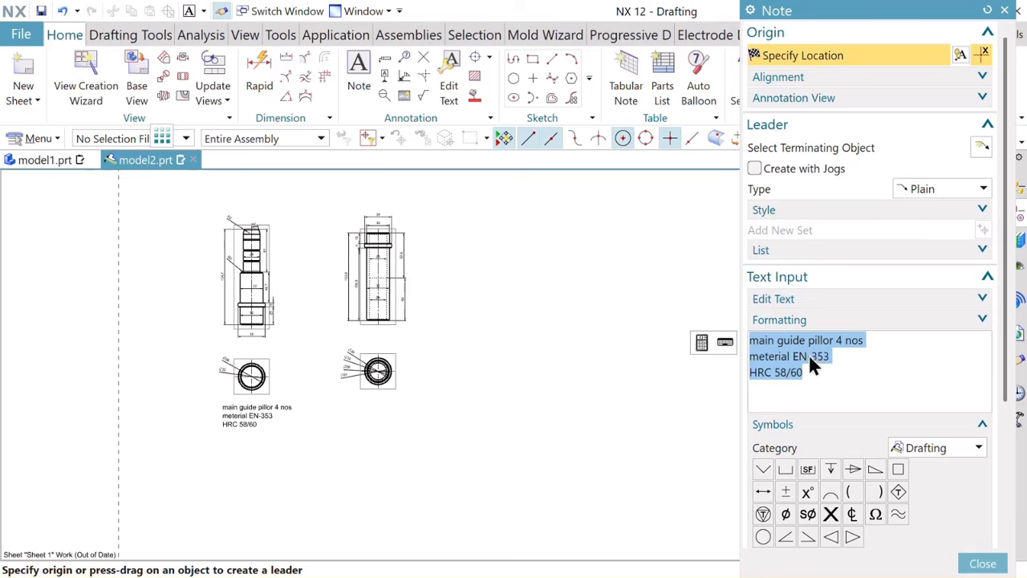
pyautogui.click(832, 338)
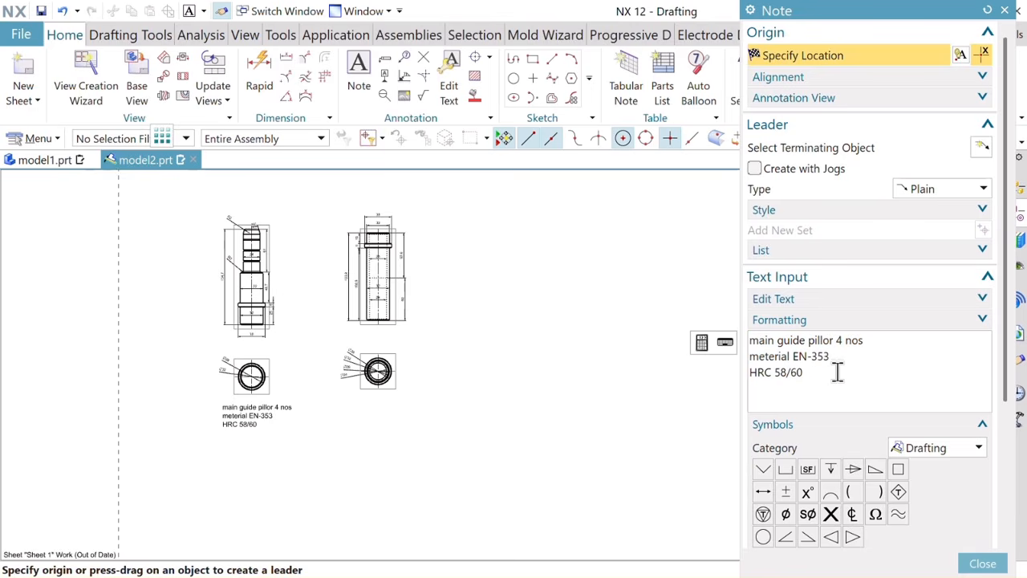
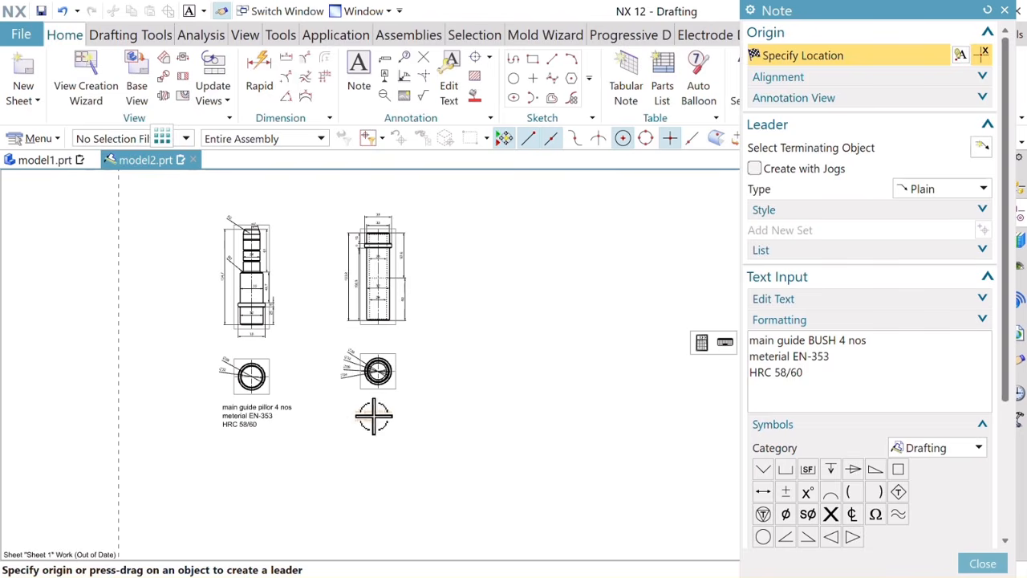
pyautogui.click(376, 411)
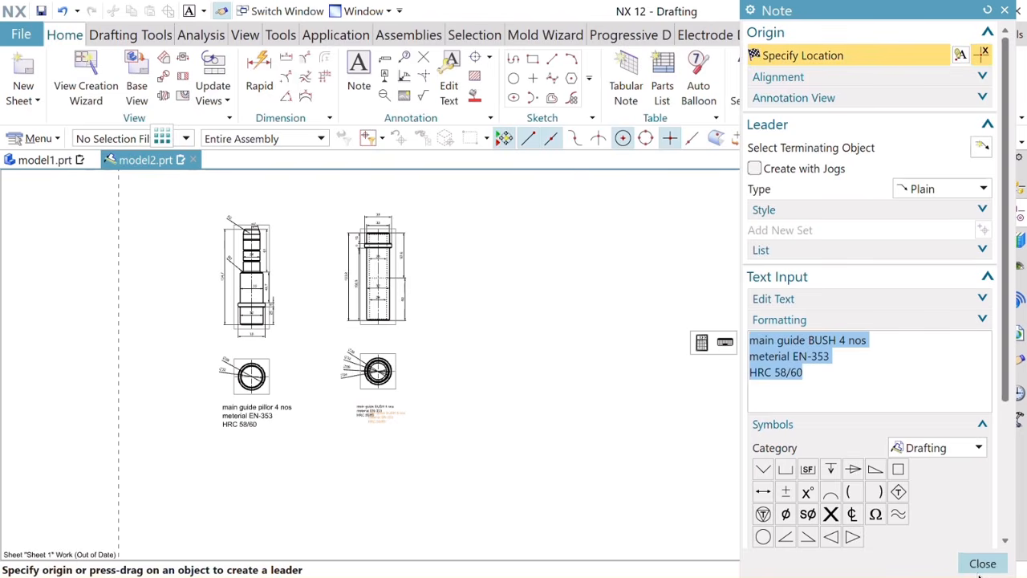
pyautogui.click(982, 564)
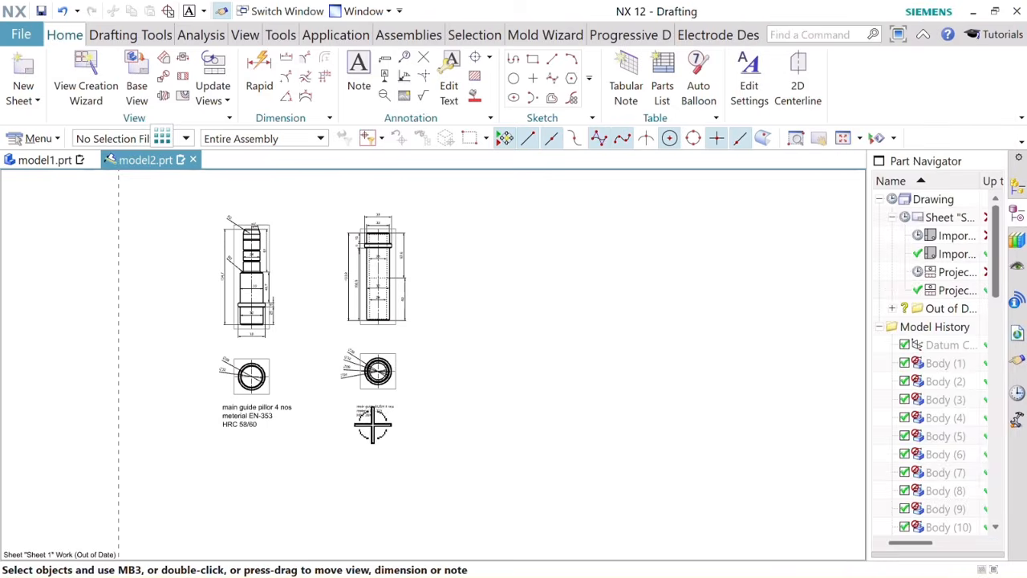
# Step: Open the lettering settings of the guide bush note below the sleeve's end view
pyautogui.rightClick(374, 411)
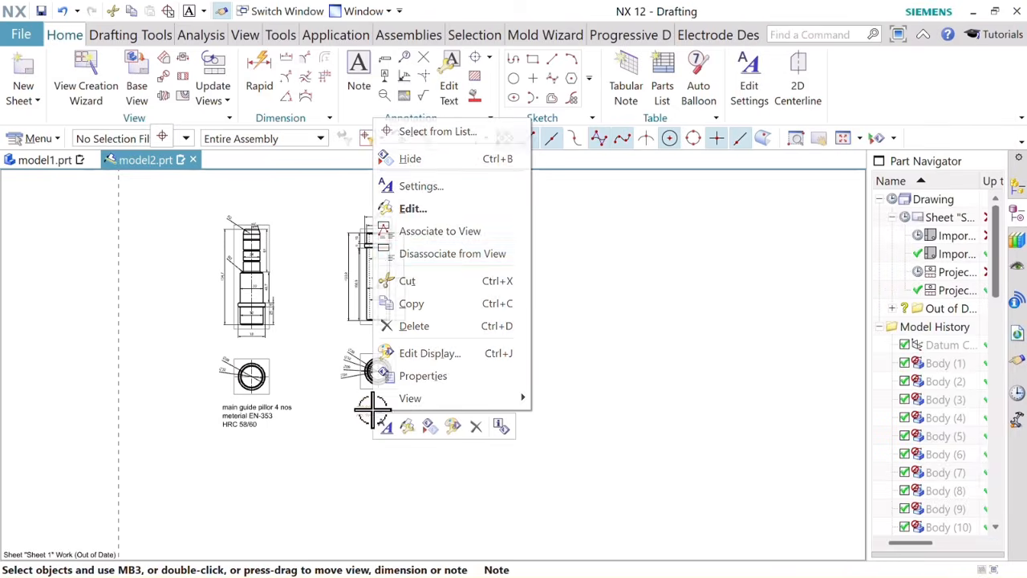
pyautogui.click(436, 201)
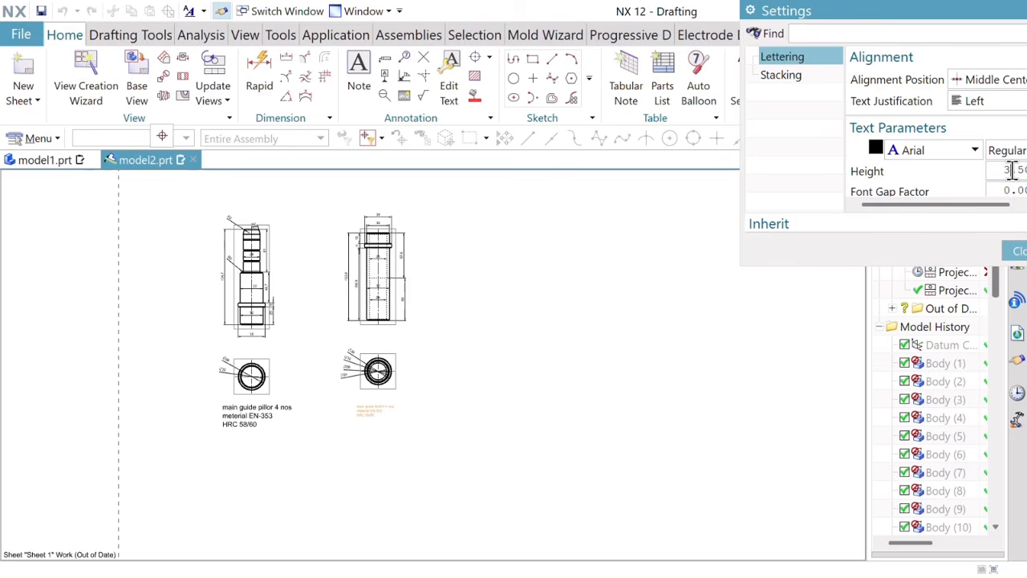
# Step: Set the text height of the main guide BUSH note to 9 and reposition the note beneath the bush views
pyautogui.click(1012, 170)
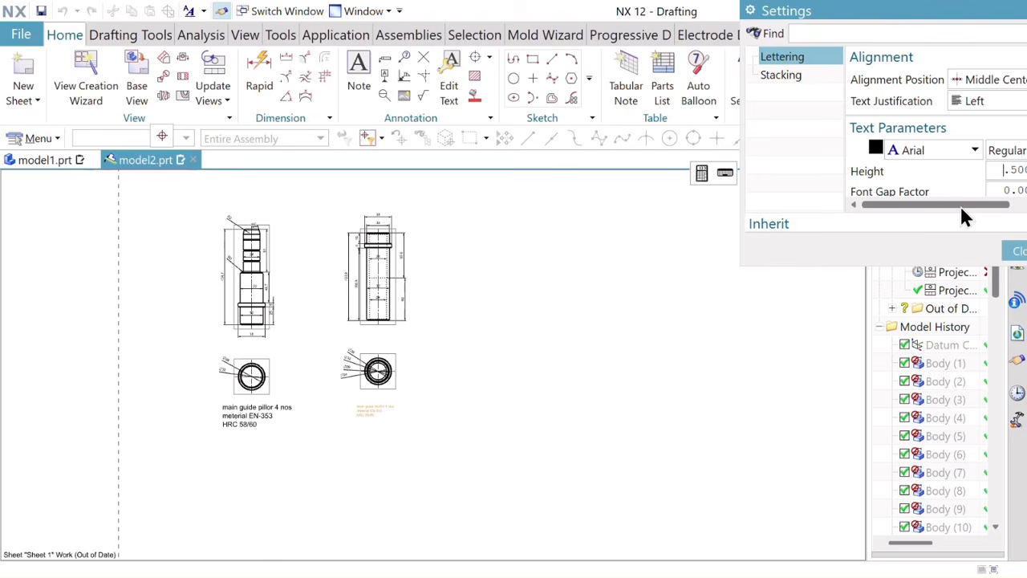
pyautogui.write('7')
pyautogui.press('Return')
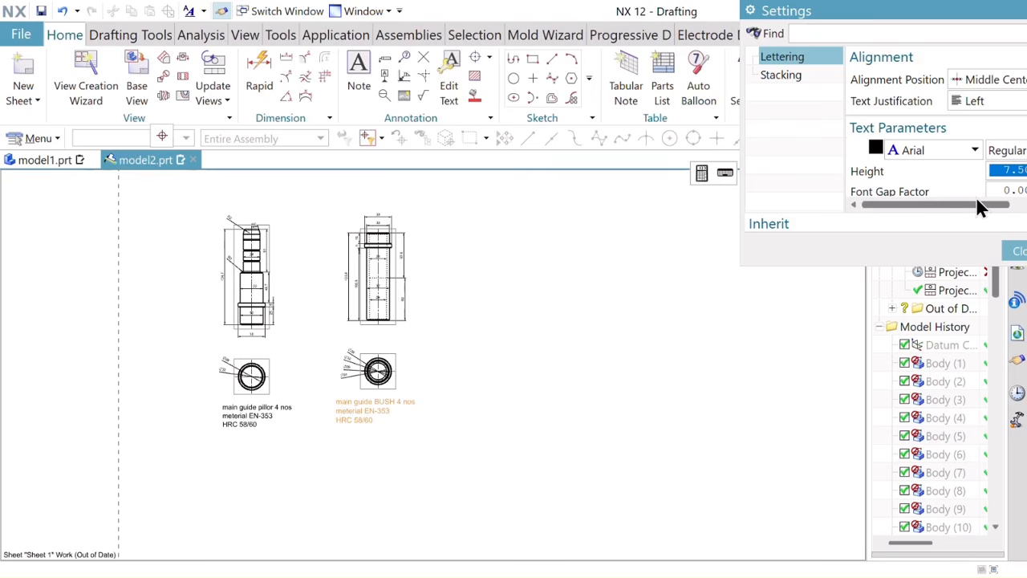
pyautogui.write('9')
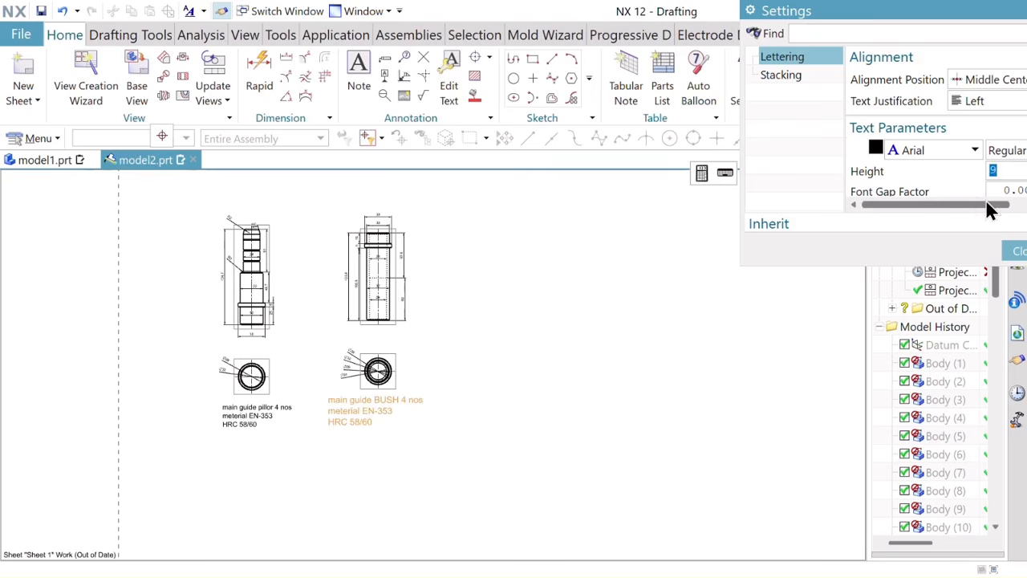
pyautogui.click(1015, 251)
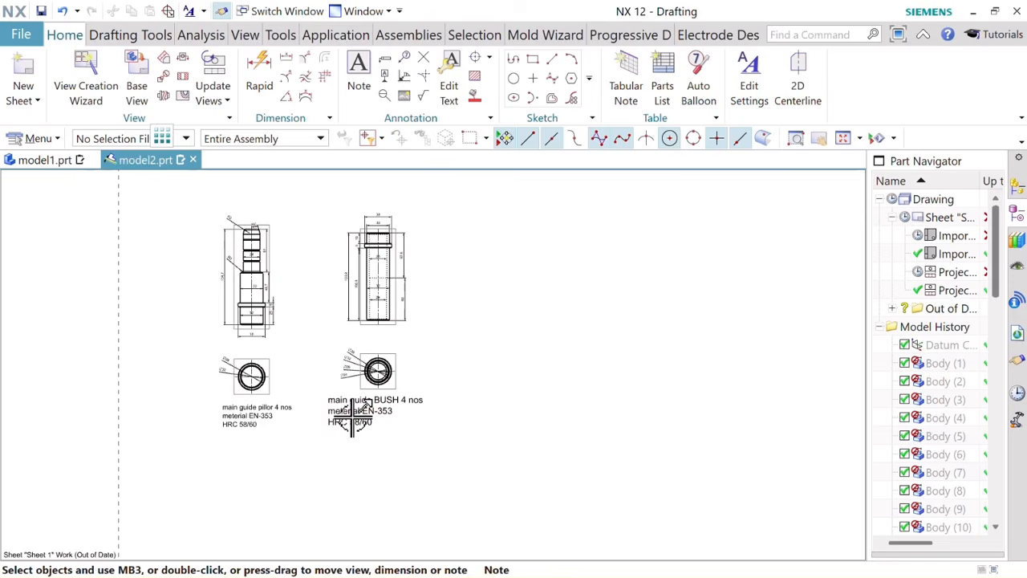
pyautogui.moveTo(366, 430)
pyautogui.mouseDown(button='middle')
pyautogui.moveTo(387, 431)
pyautogui.moveTo(360, 419)
pyautogui.mouseUp(button='middle')
pyautogui.moveTo(363, 398); pyautogui.dragTo(378, 407)
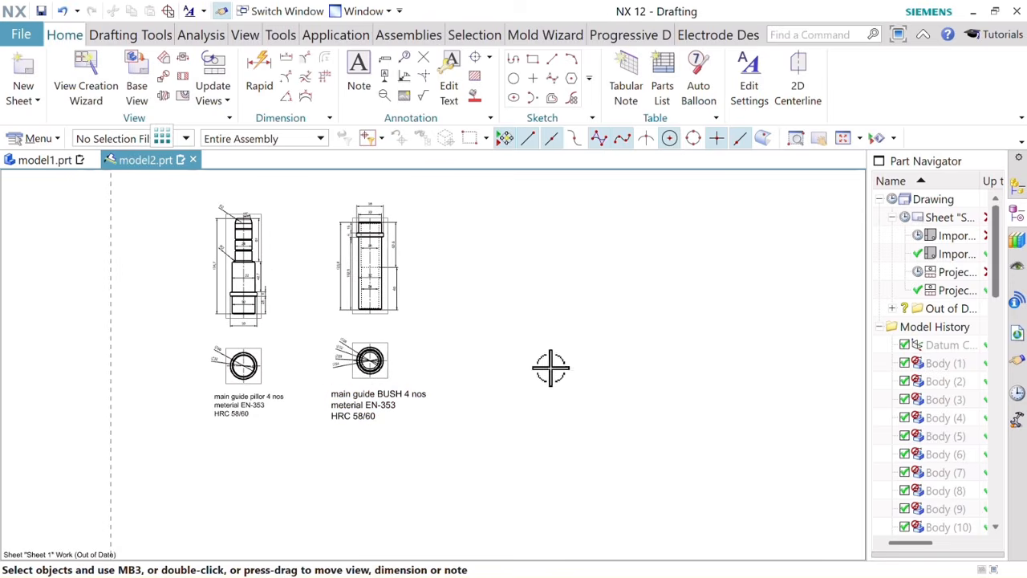
pyautogui.scroll(-3, 543, 334)
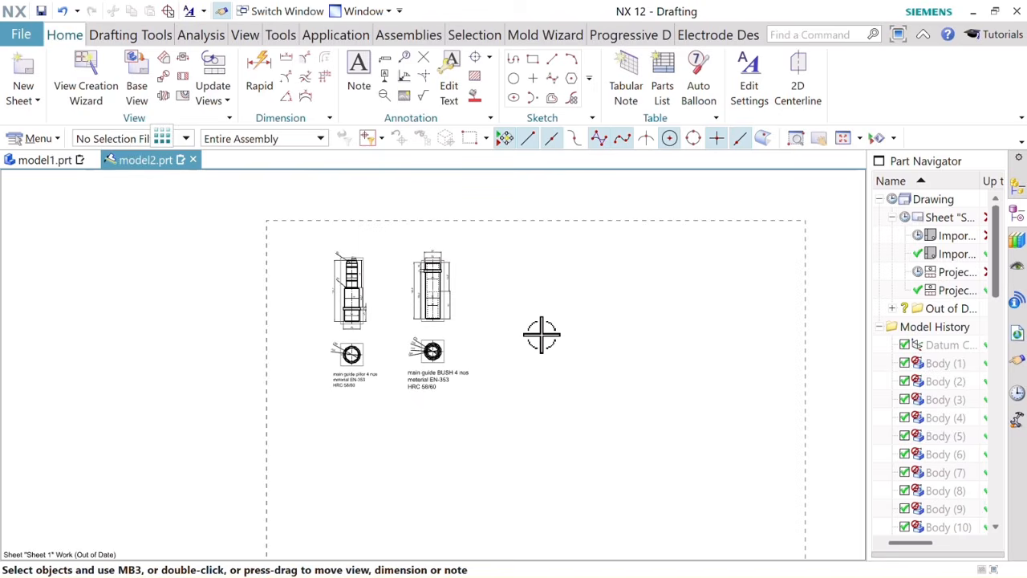
pyautogui.moveTo(679, 363)
pyautogui.keyDown('shift'); pyautogui.mouseDown(button='middle')
pyautogui.moveTo(695, 381)
pyautogui.moveTo(585, 326)
pyautogui.moveTo(579, 312)
pyautogui.mouseUp(button='middle'); pyautogui.keyUp('shift')
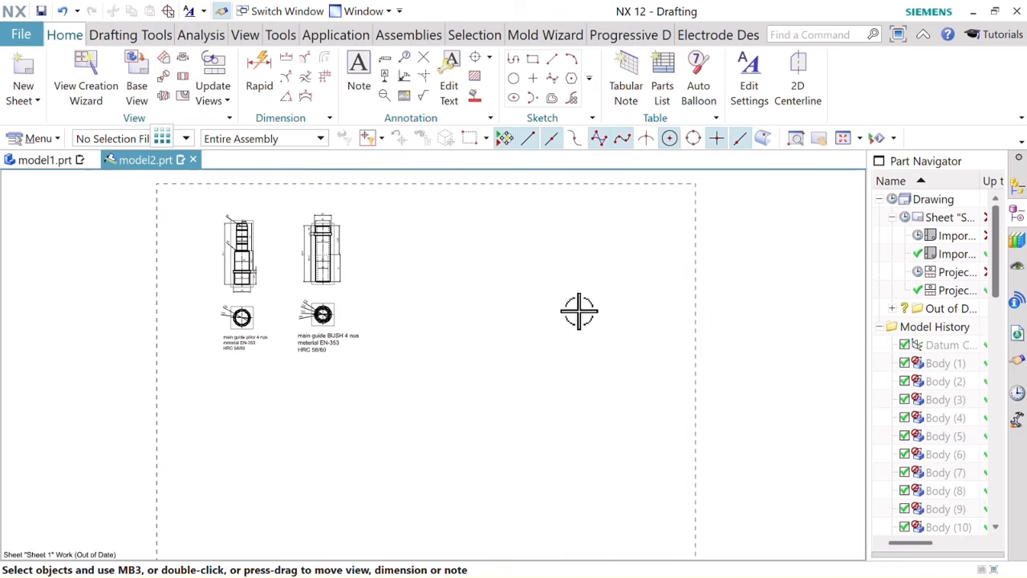
pyautogui.scroll(2, 720, 425)
pyautogui.scroll(-3, 714, 449)
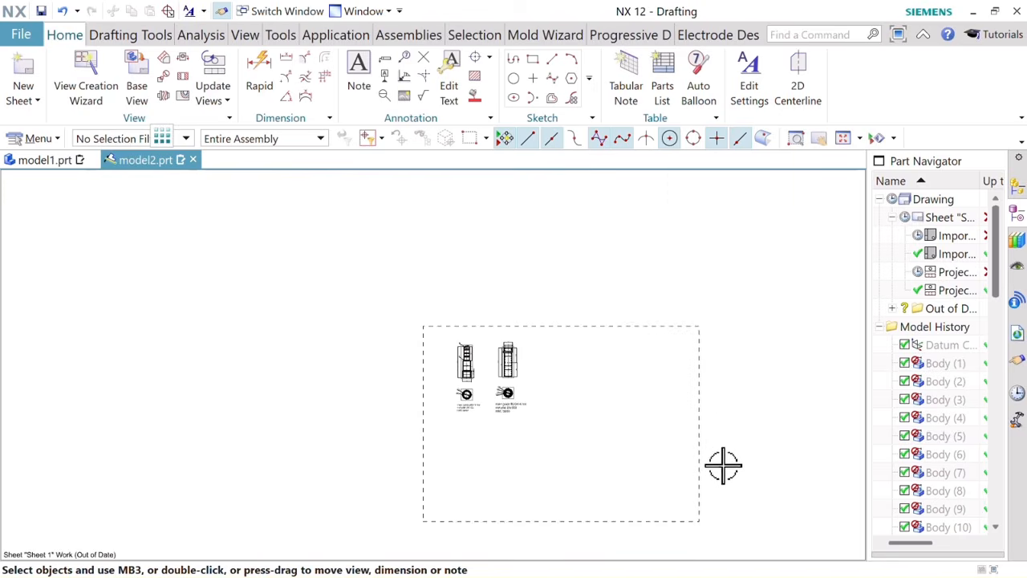
pyautogui.scroll(3, 695, 452)
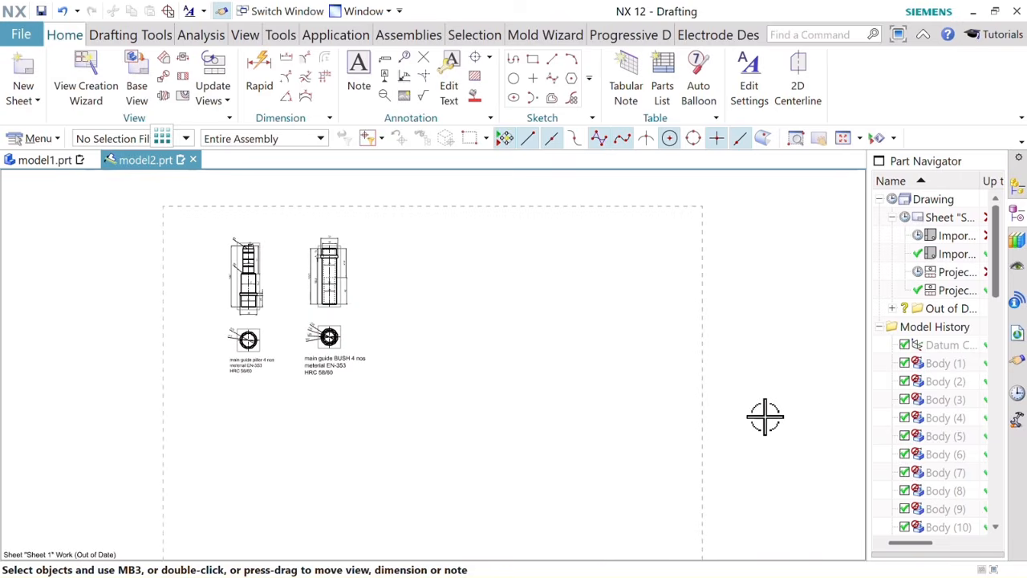
pyautogui.scroll(1, 776, 393)
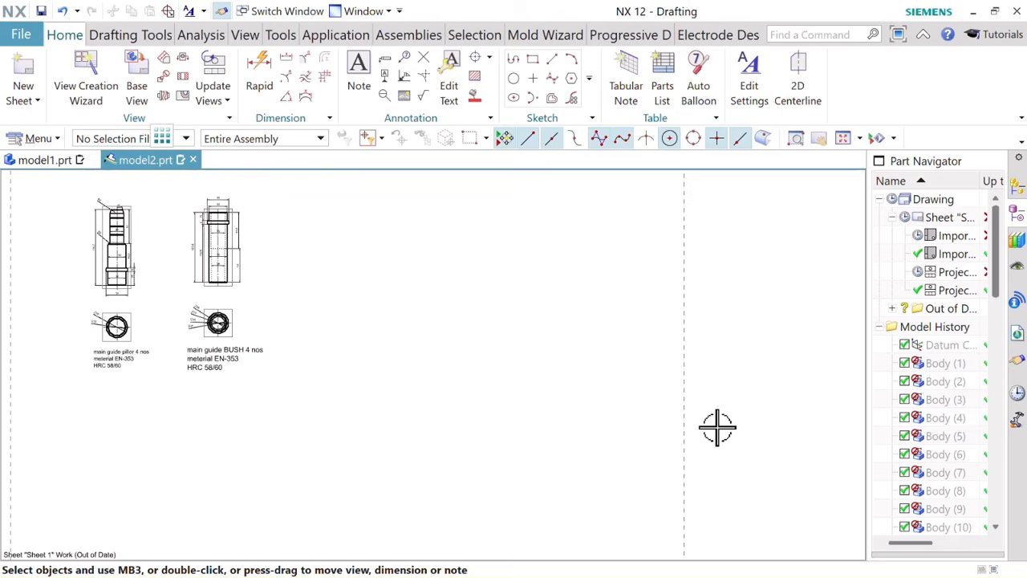
pyautogui.scroll(-1, 717, 427)
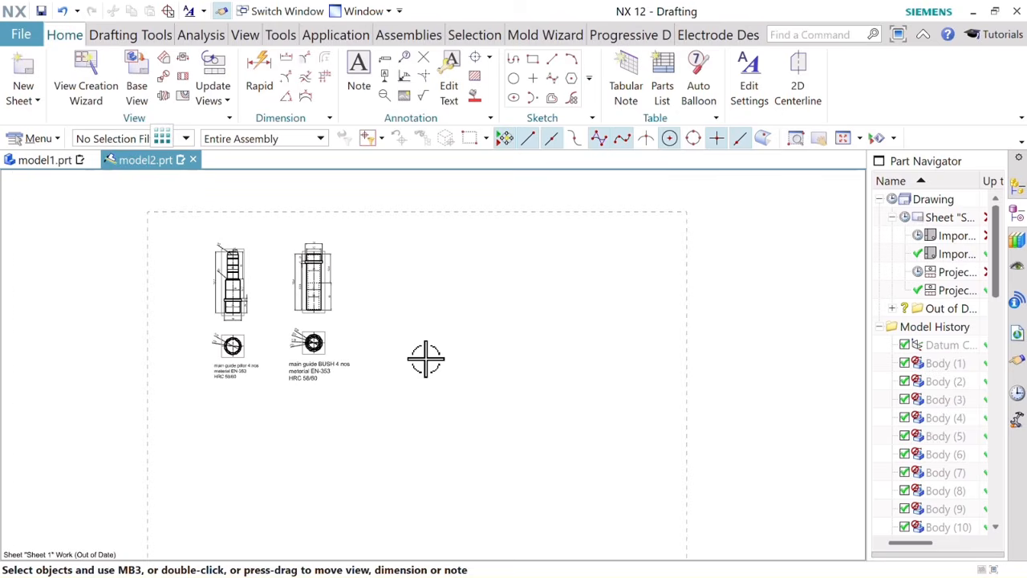
pyautogui.moveTo(417, 361)
pyautogui.keyDown('shift'); pyautogui.mouseDown(button='middle')
pyautogui.moveTo(434, 369)
pyautogui.moveTo(443, 339)
pyautogui.mouseUp(button='middle'); pyautogui.keyUp('shift')
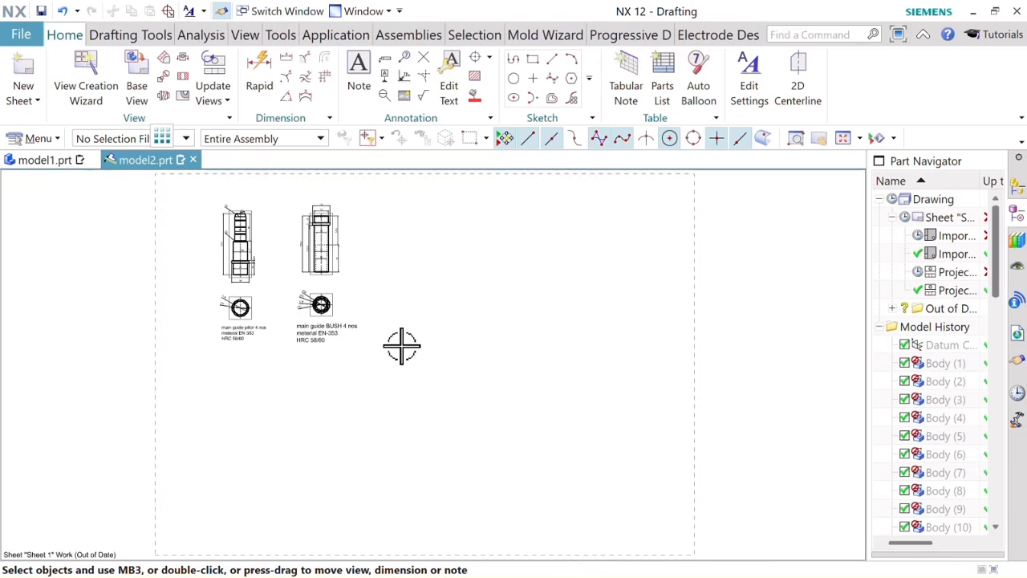
# Step: Switch to Modeling, swap the shown and hidden bodies, and hide the upper purple grooved pillar
pyautogui.hotkey('ctrl', 'm')
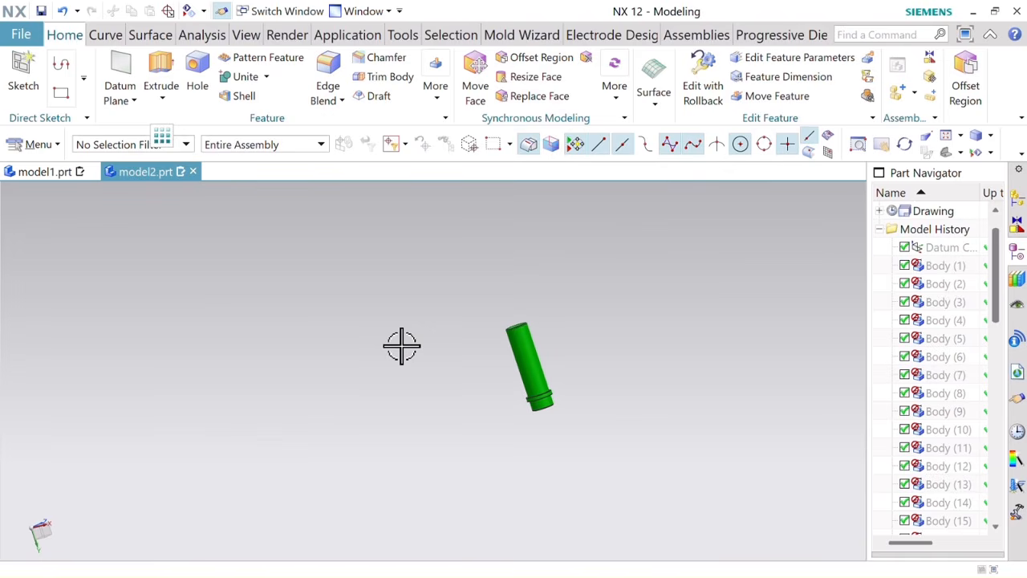
pyautogui.hotkey('ctrl', 'shift', 'b')
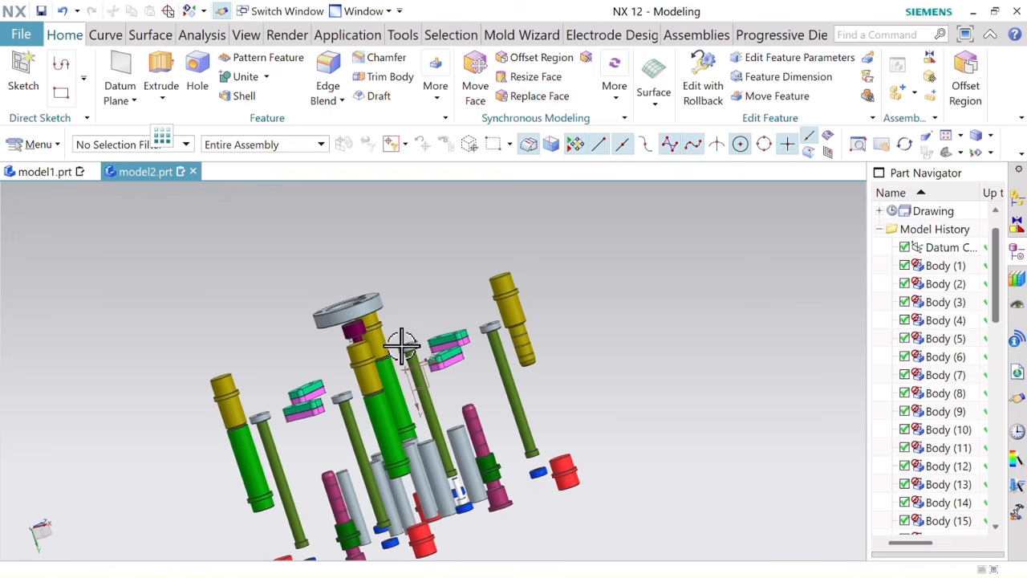
pyautogui.scroll(-4, 408, 382)
pyautogui.scroll(6, 403, 436)
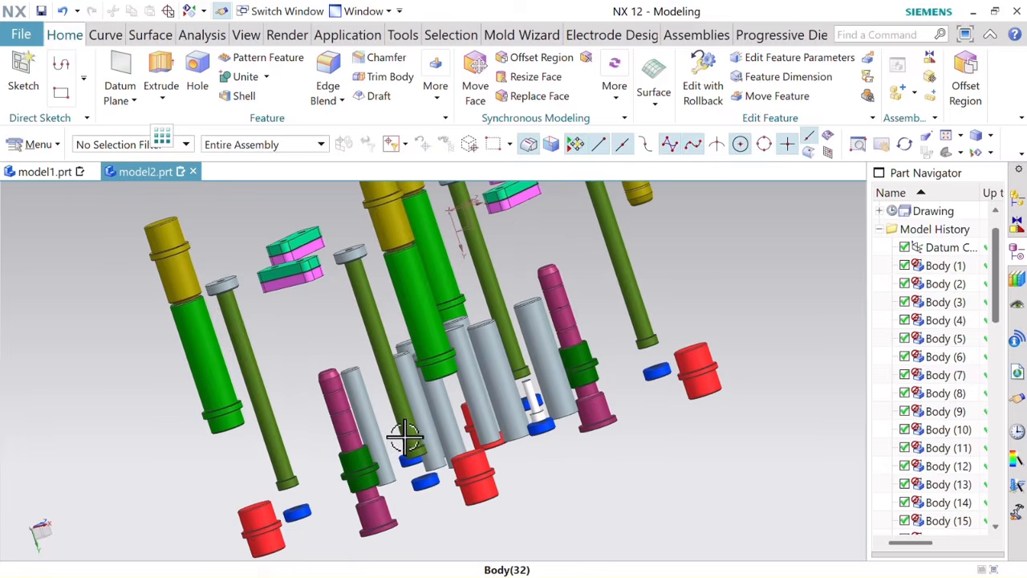
pyautogui.click(570, 321)
pyautogui.rightClick(570, 319)
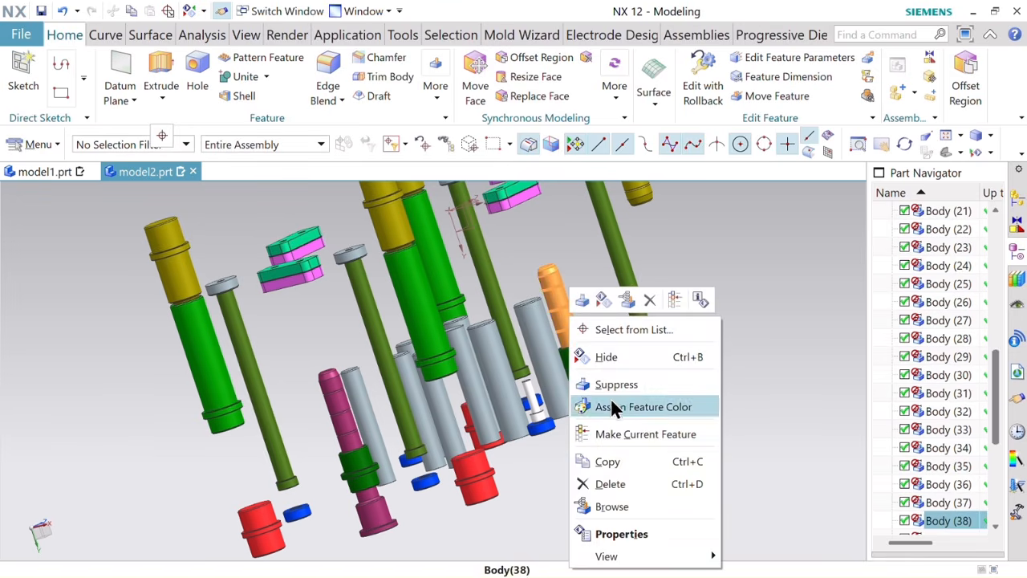
pyautogui.click(607, 358)
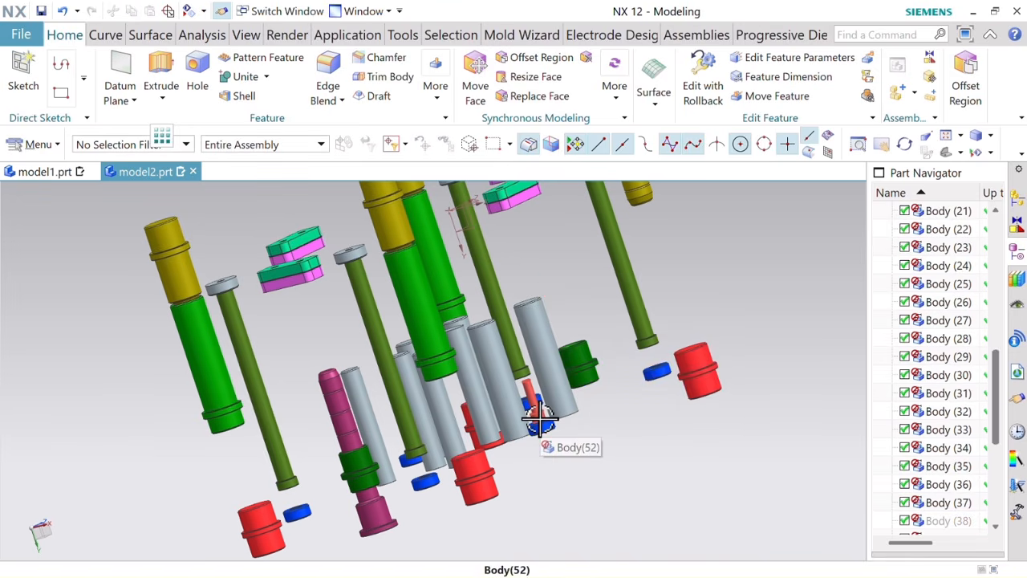
# Step: Isolate the purple grooved pillar by swapping shown and hidden bodies again and hiding the green bush
pyautogui.scroll(-4, 565, 438)
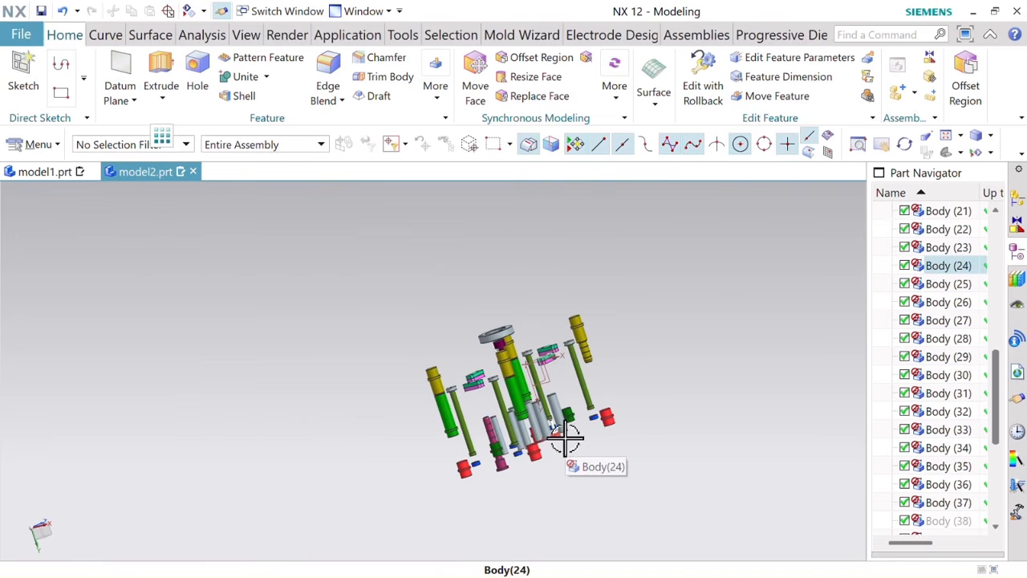
pyautogui.hotkey('ctrl', 'shift', 'b')
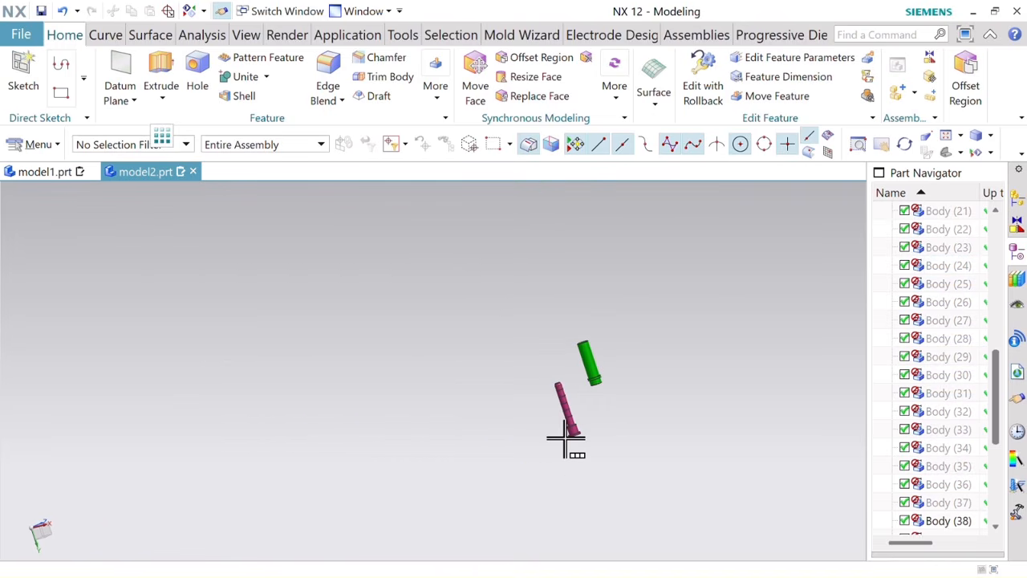
pyautogui.scroll(4, 622, 419)
pyautogui.scroll(-3, 622, 419)
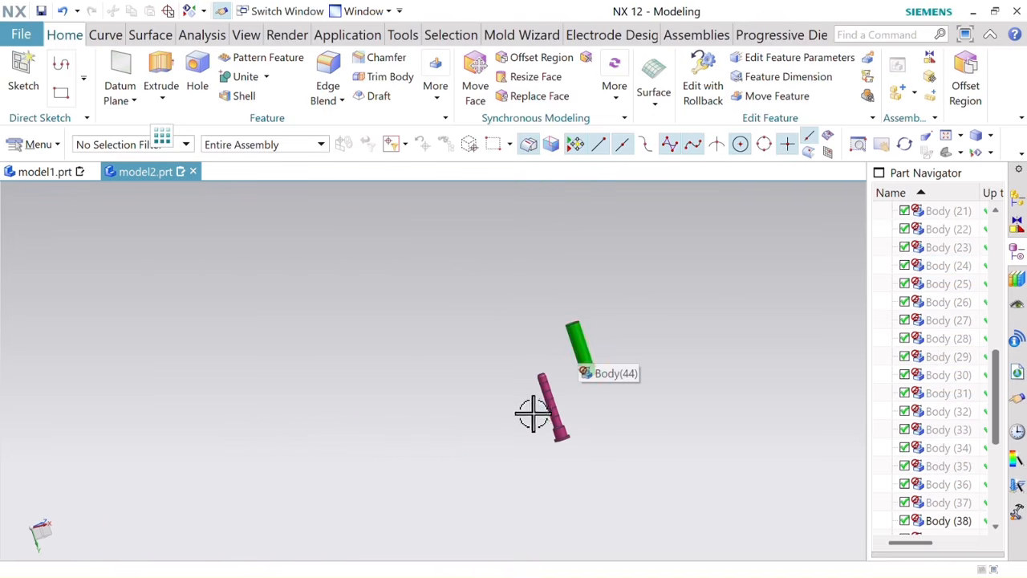
pyautogui.rightClick(574, 339)
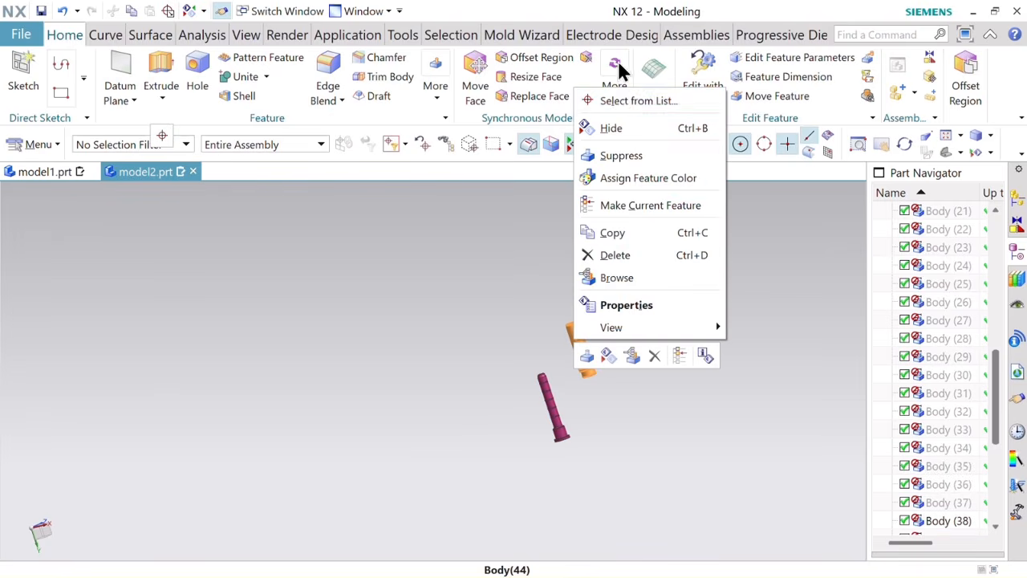
pyautogui.click(626, 126)
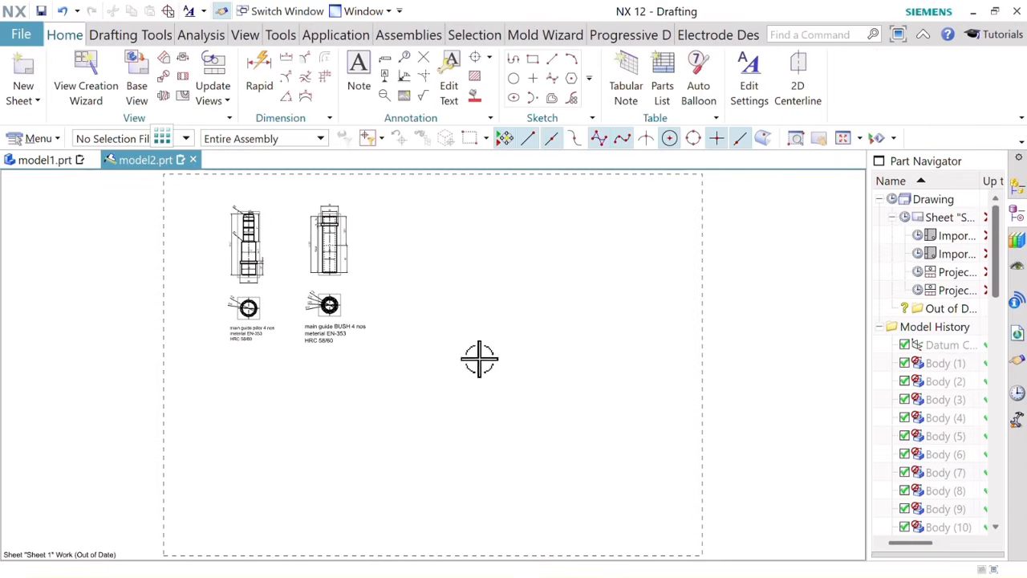
# Step: In Drafting, place a 1:1 Top base view of the purple pillar beside the bush views, with a projected end view below it
pyautogui.click(137, 88)
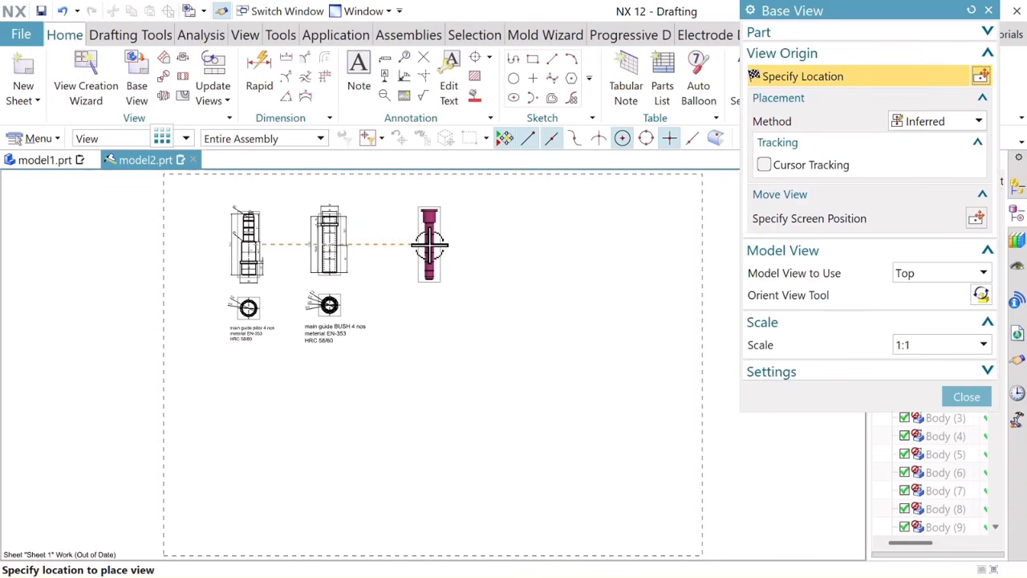
pyautogui.click(429, 245)
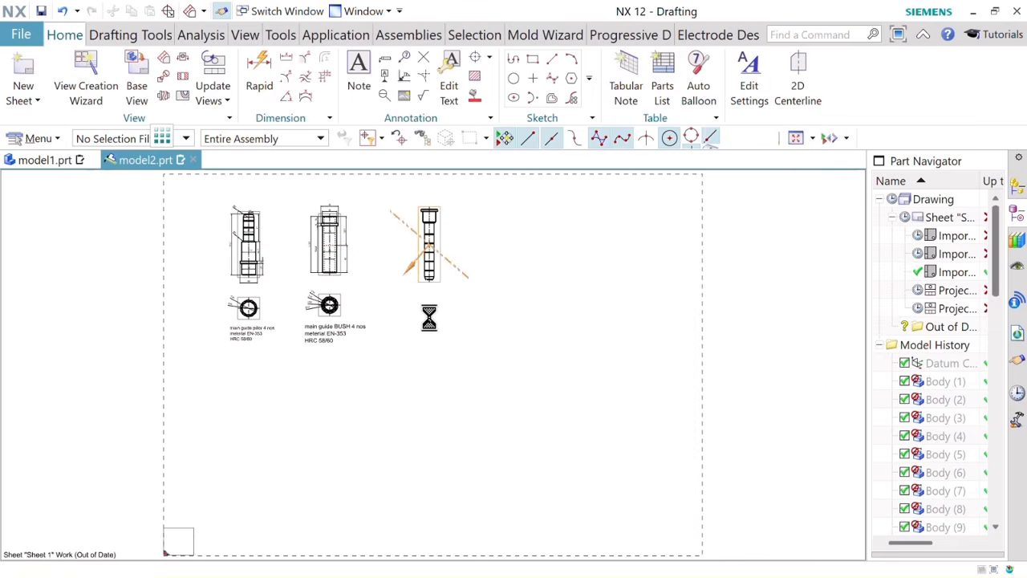
pyautogui.click(429, 324)
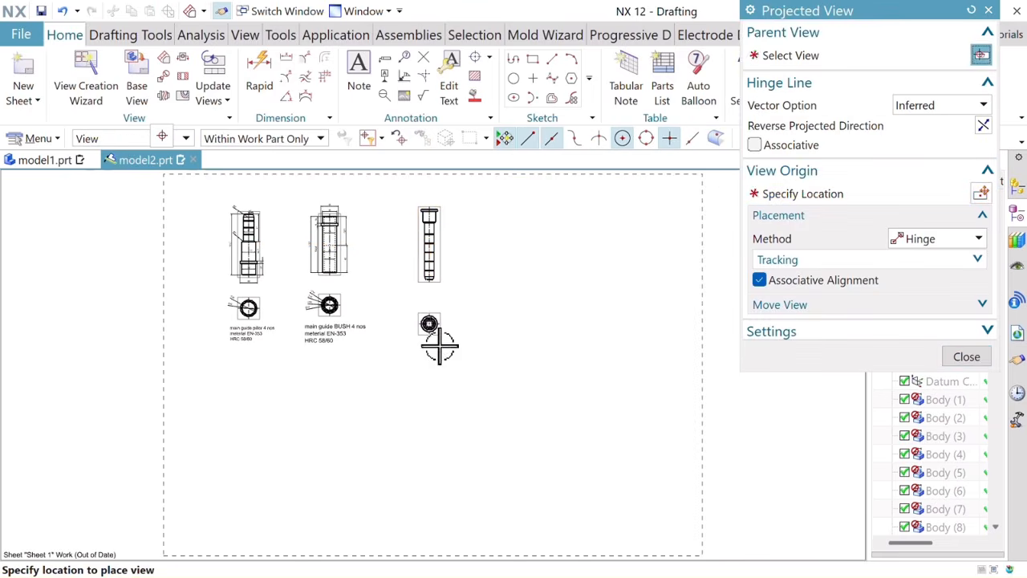
pyautogui.click(967, 356)
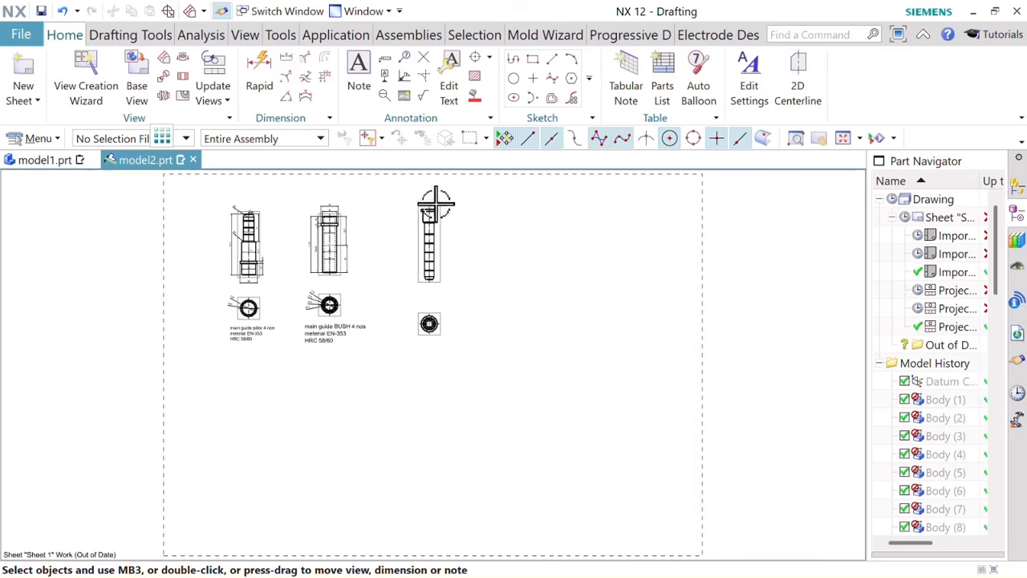
# Step: Add a horizontal rapid dimension across the full width of the new pillar's head flange, placed above the view
pyautogui.scroll(5, 434, 203)
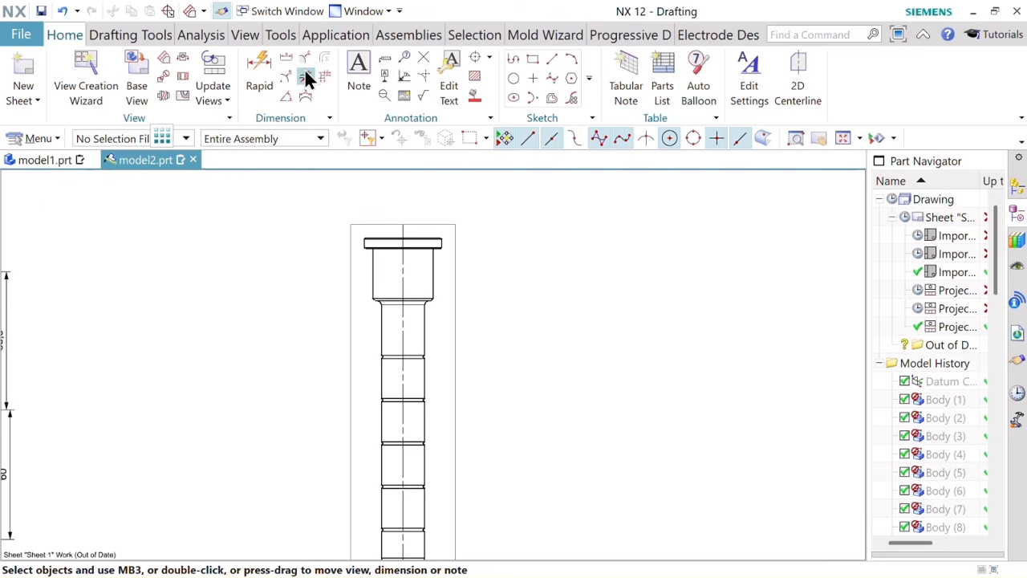
pyautogui.click(263, 80)
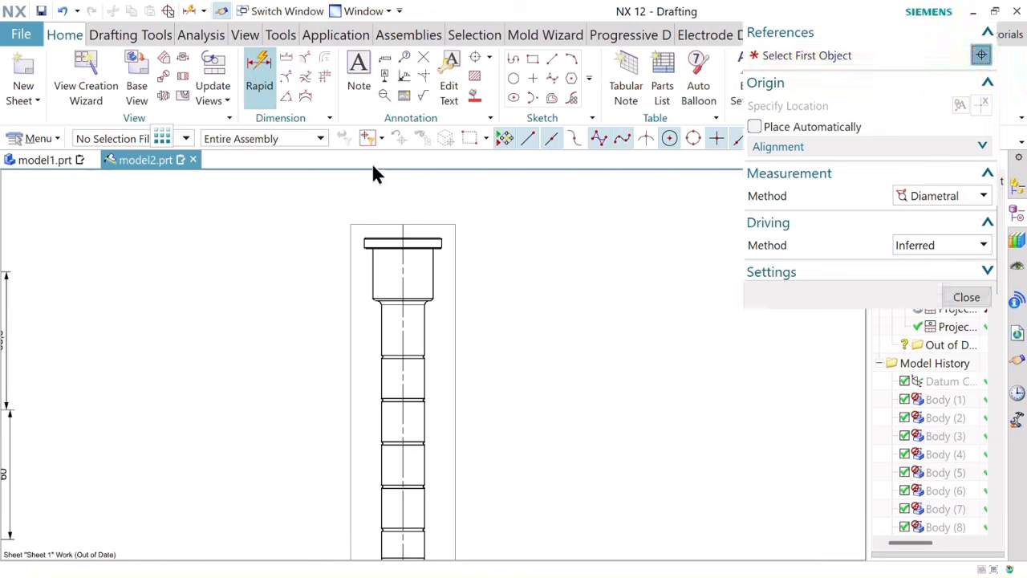
pyautogui.click(934, 196)
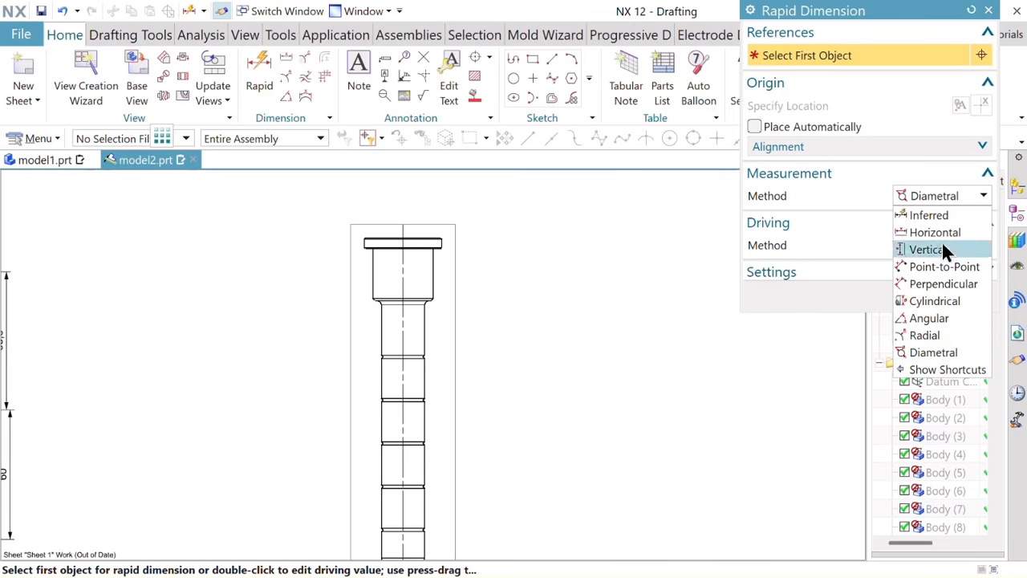
pyautogui.click(937, 234)
pyautogui.scroll(3, 353, 240)
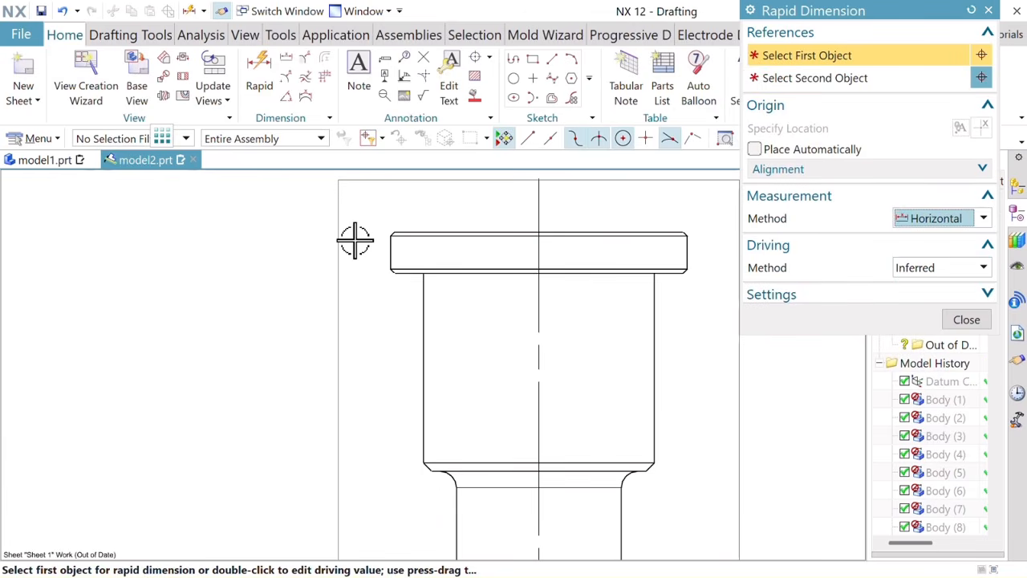
pyautogui.click(390, 252)
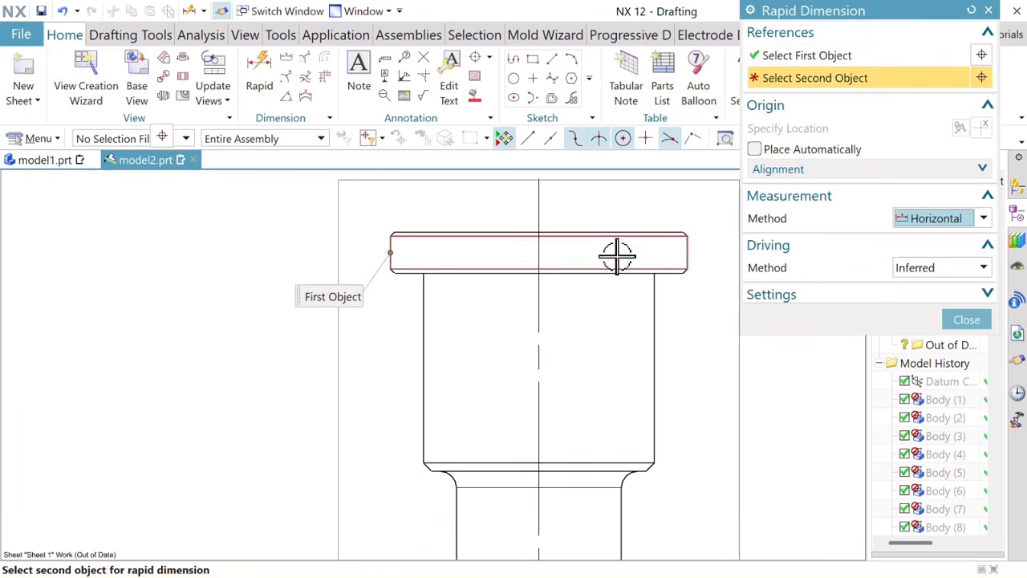
pyautogui.click(688, 254)
pyautogui.scroll(-4, 545, 207)
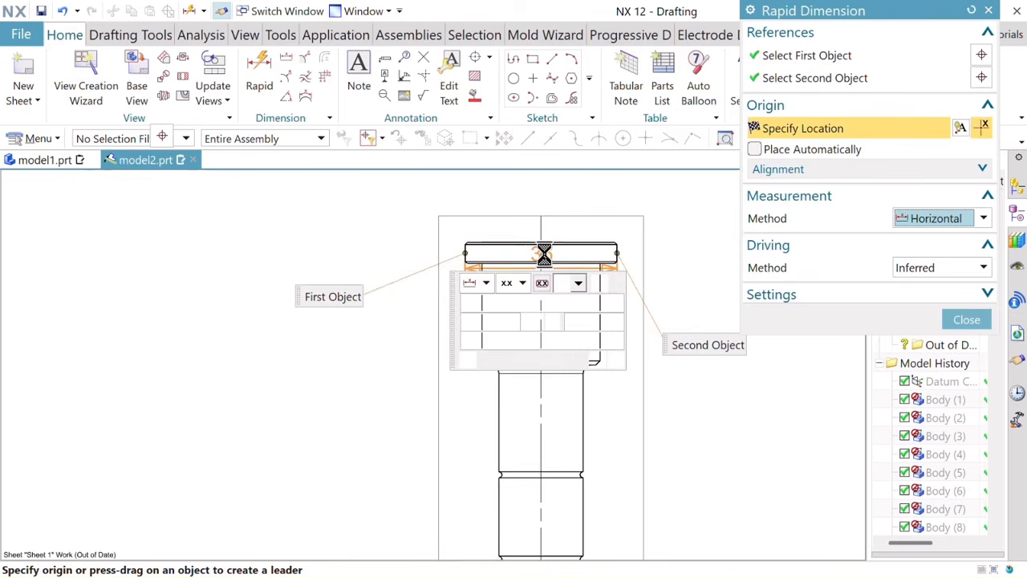
pyautogui.click(542, 197)
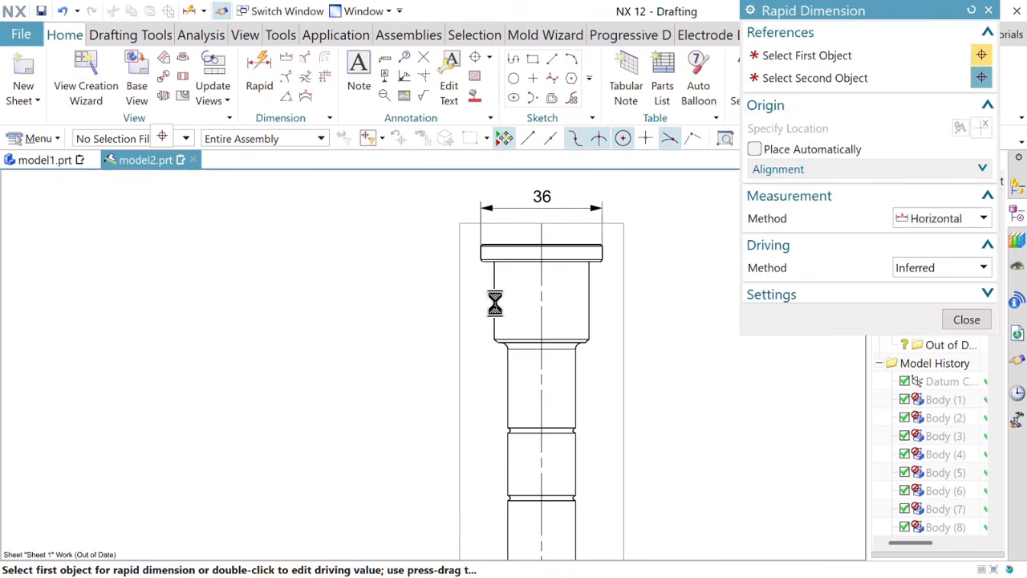
# Step: Dimension the horizontal width of the pillar section just below the flange, placing the text inside the outline
pyautogui.click(494, 299)
pyautogui.click(589, 299)
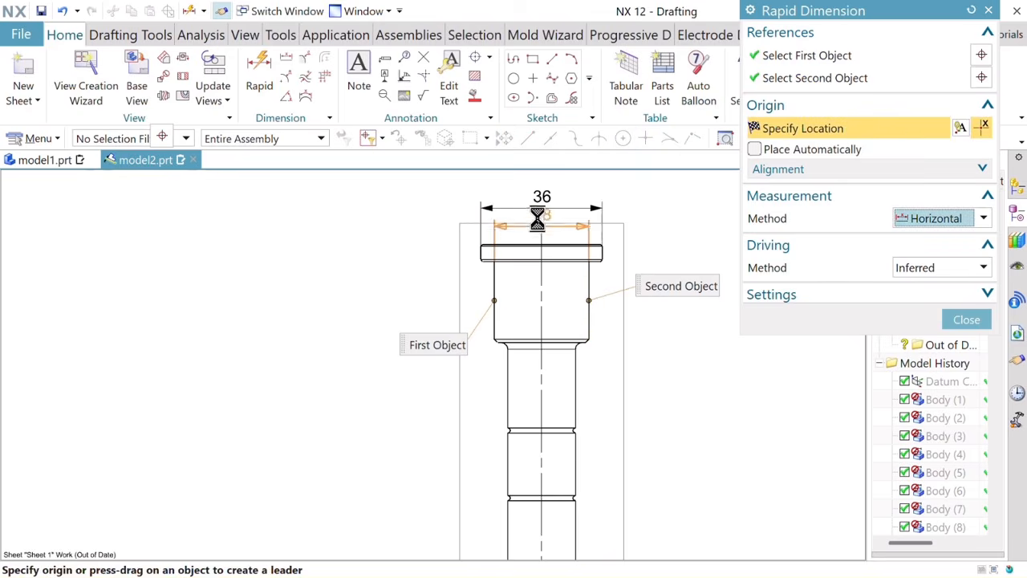
pyautogui.click(534, 297)
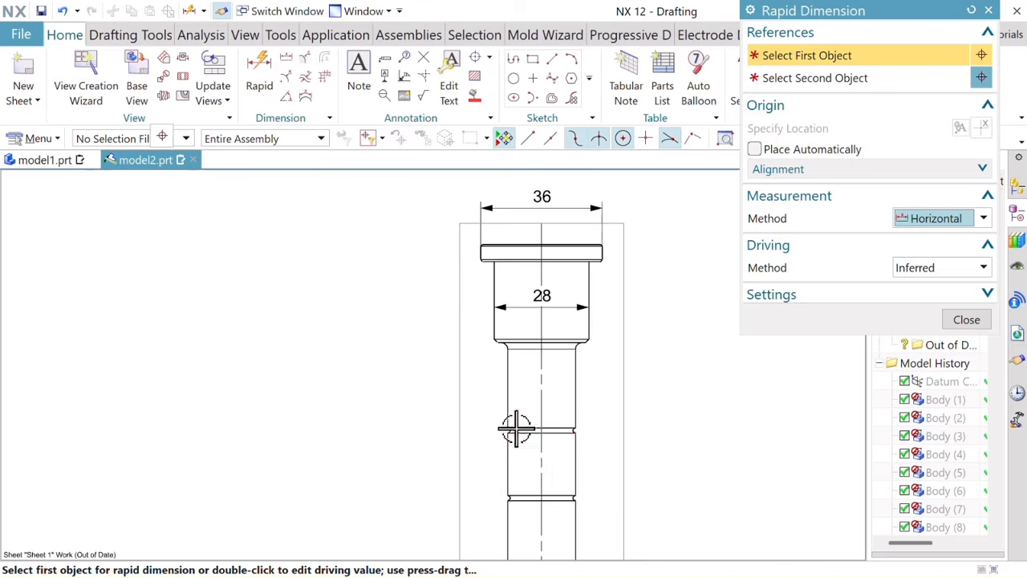
# Step: Dimension the horizontal width of the pillar's grooved shank, placing the text inside the outline between the first two grooves
pyautogui.click(509, 472)
pyautogui.click(576, 475)
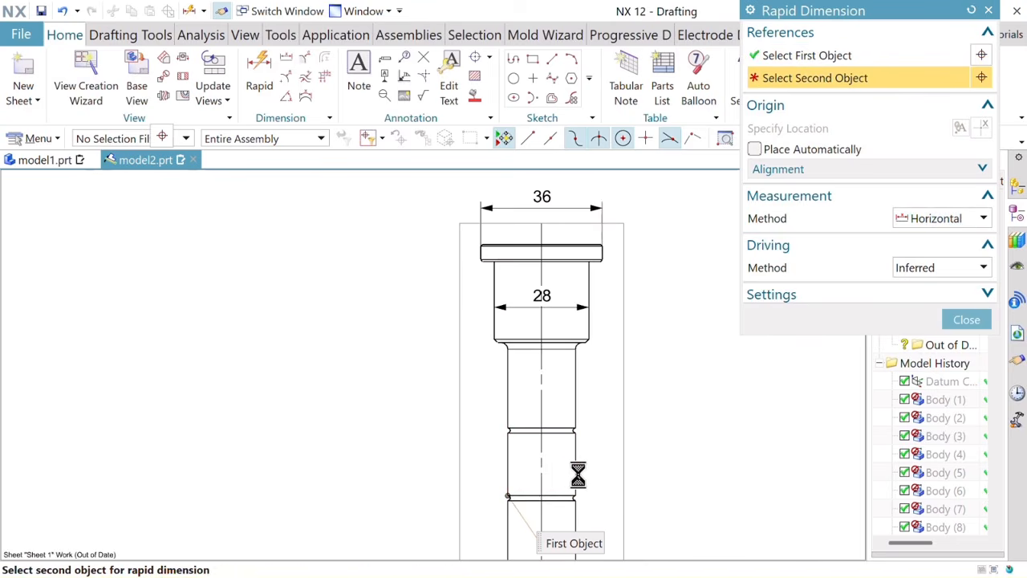
pyautogui.click(538, 473)
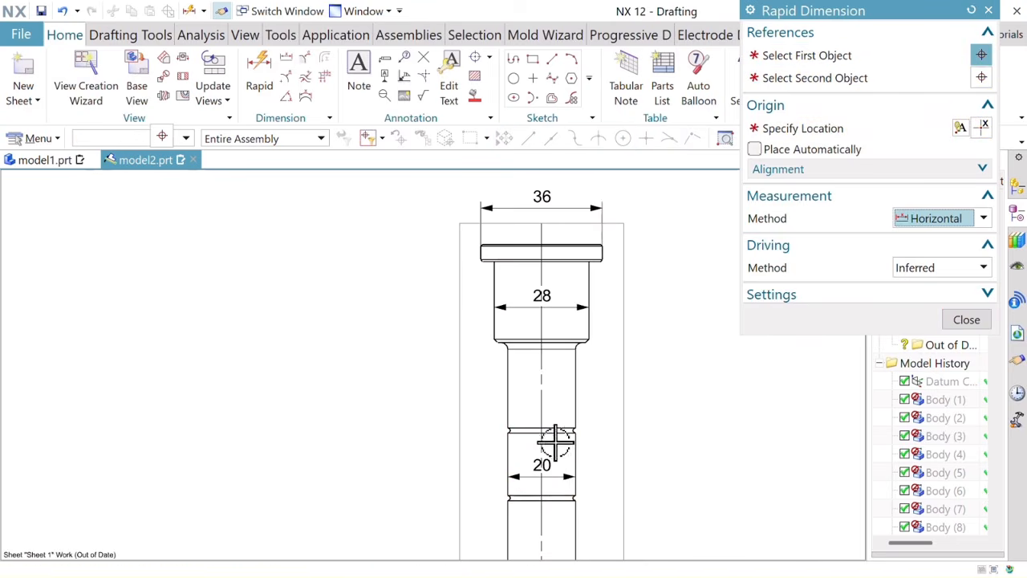
# Step: Add an Angular rapid dimension between the pillar's centerline and the tapered edge of its tip, placed just below the view
pyautogui.scroll(-4, 582, 425)
pyautogui.moveTo(648, 458); pyautogui.dragTo(591, 351, button='middle')
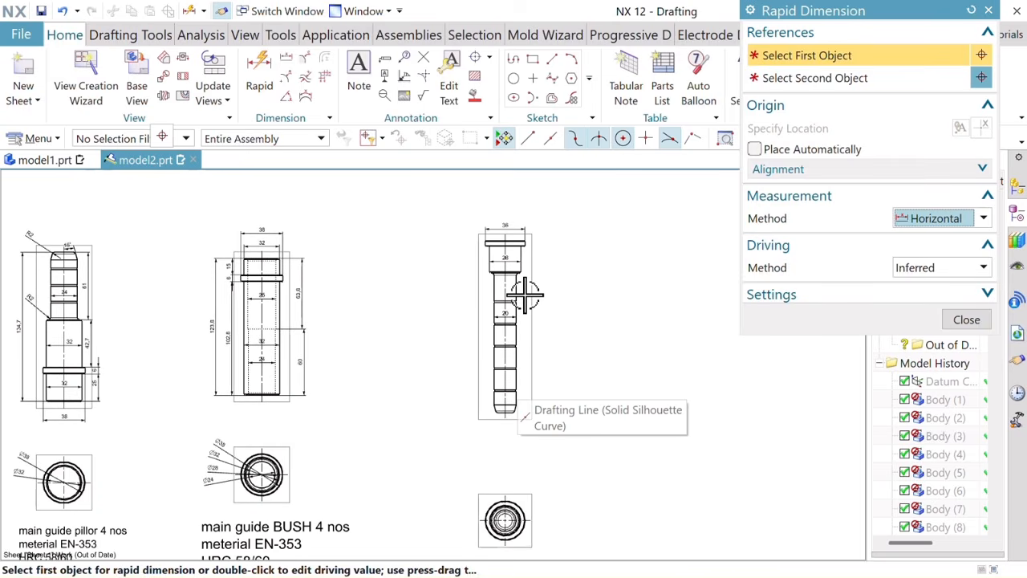
pyautogui.scroll(3, 525, 296)
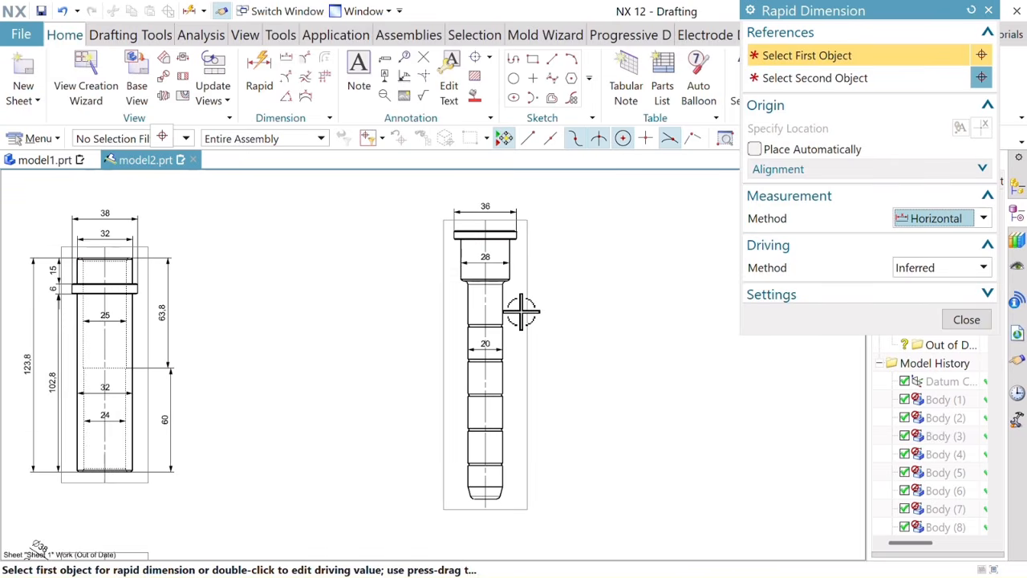
pyautogui.scroll(5, 509, 465)
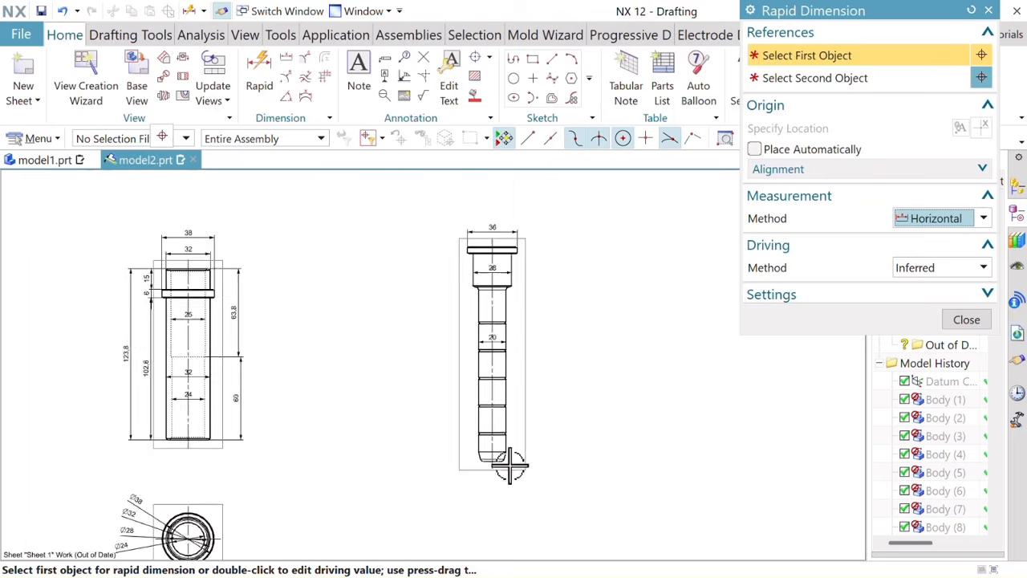
pyautogui.click(956, 221)
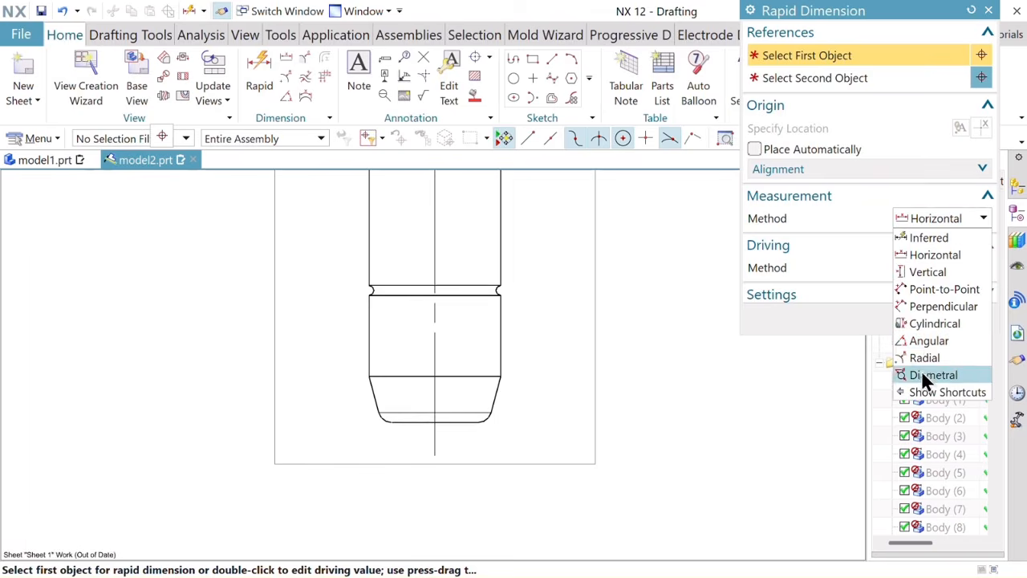
pyautogui.click(923, 340)
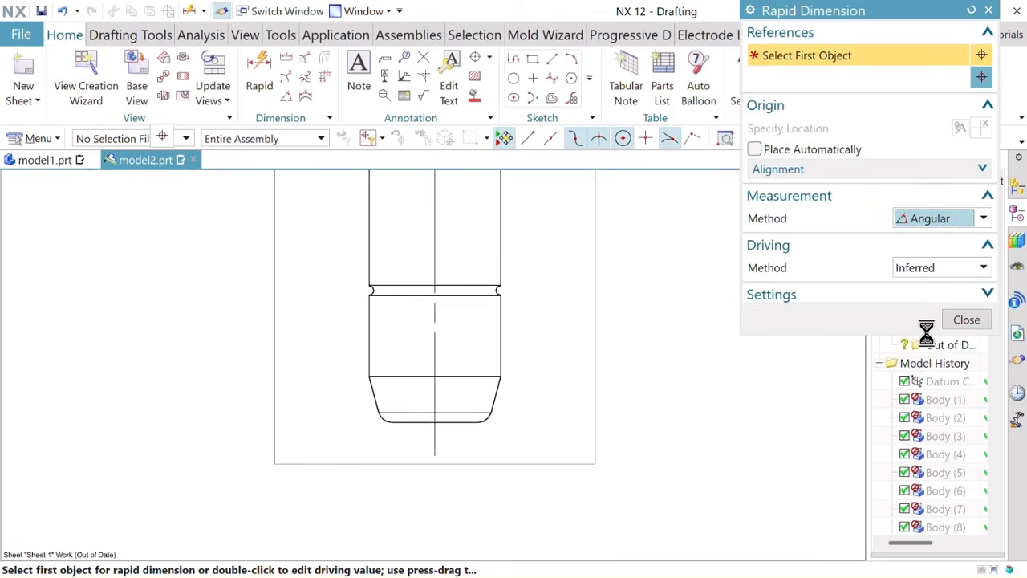
pyautogui.click(435, 393)
pyautogui.click(494, 395)
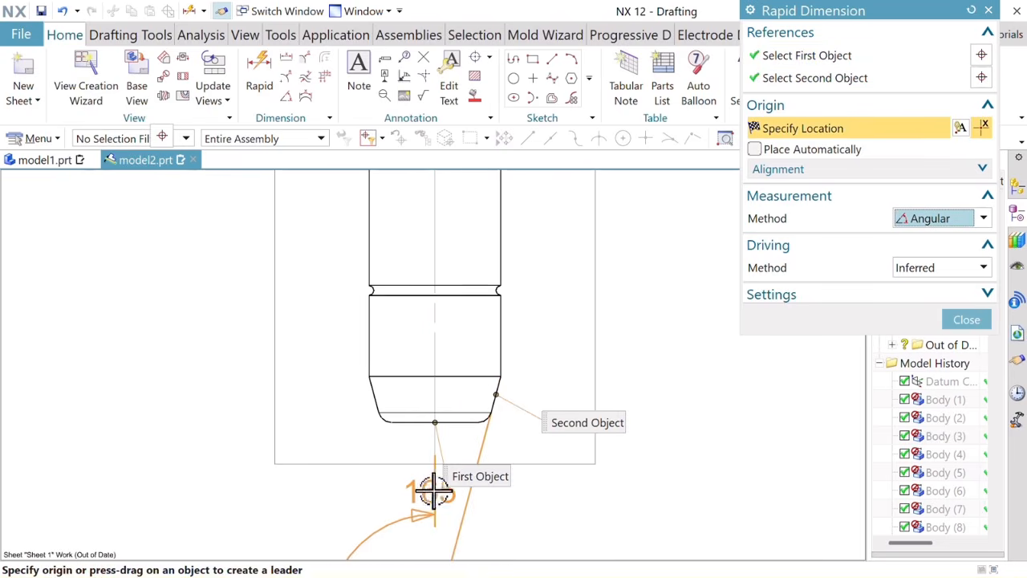
pyautogui.click(459, 451)
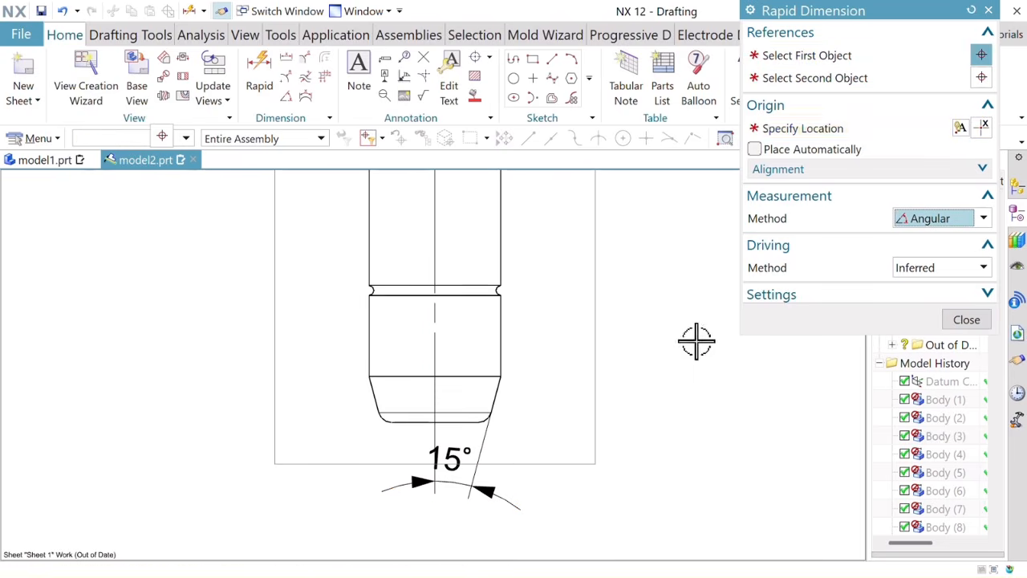
# Step: Add a Vertical rapid dimension for the pillar's overall length, from the flange's top face to the tip's end, on the view's left side
pyautogui.scroll(-5, 608, 423)
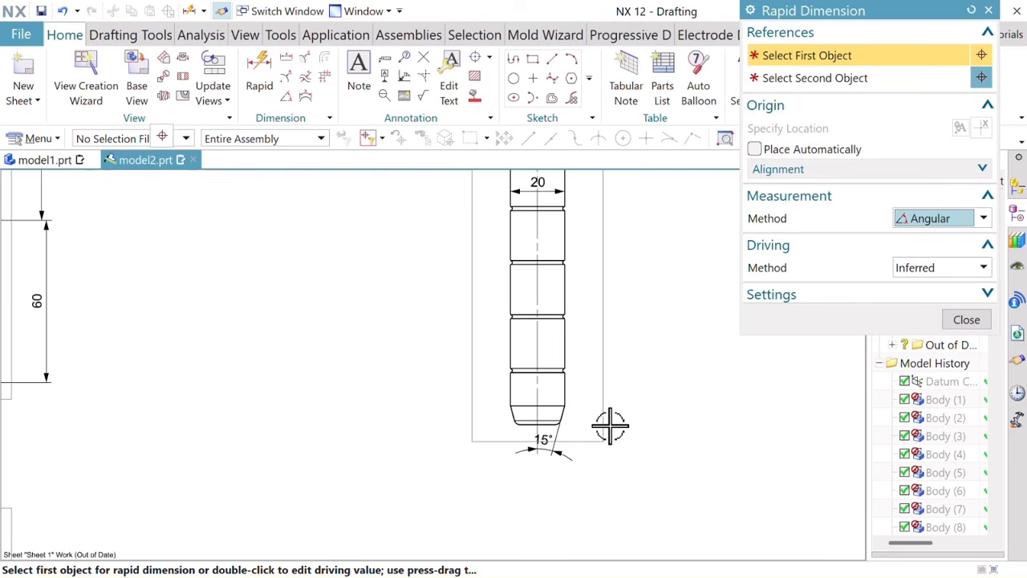
pyautogui.moveTo(680, 337); pyautogui.dragTo(563, 366, button='middle')
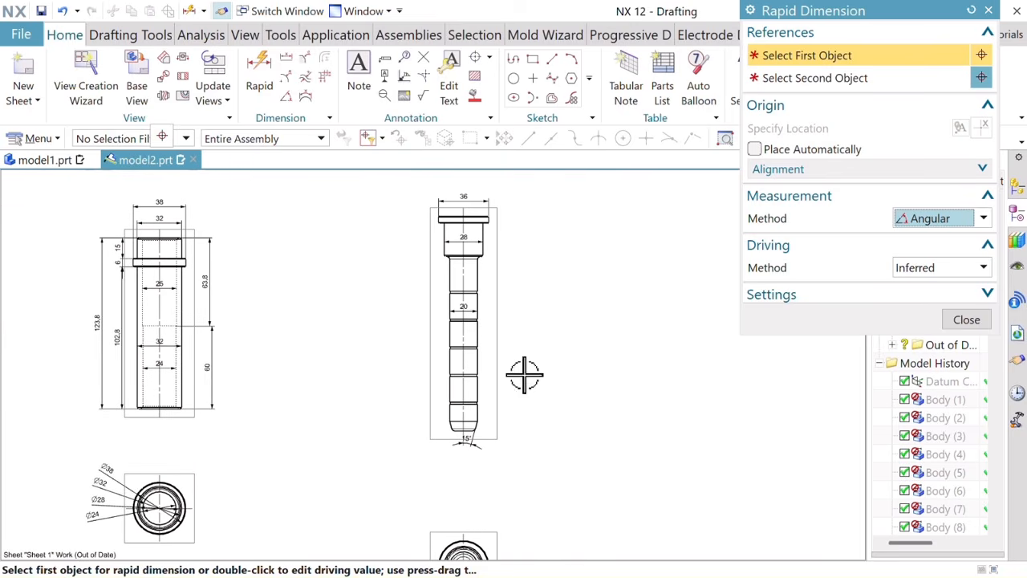
pyautogui.click(936, 218)
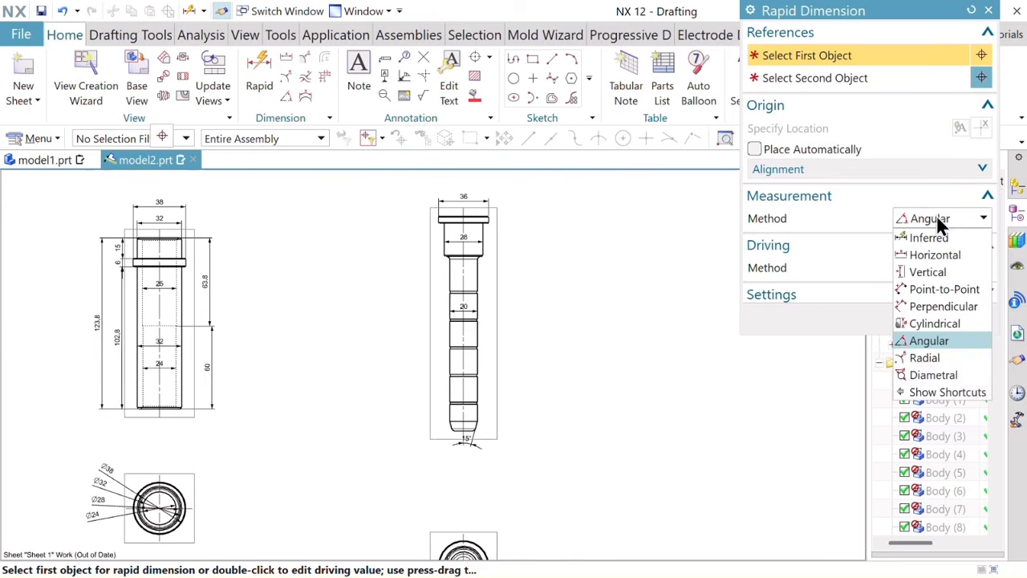
pyautogui.click(928, 272)
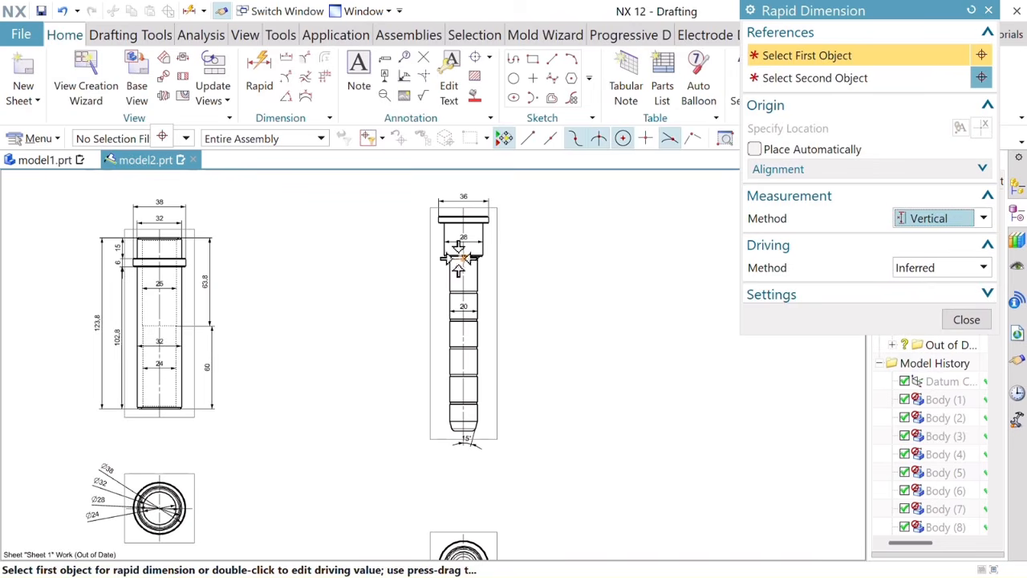
pyautogui.scroll(5, 447, 219)
pyautogui.click(474, 229)
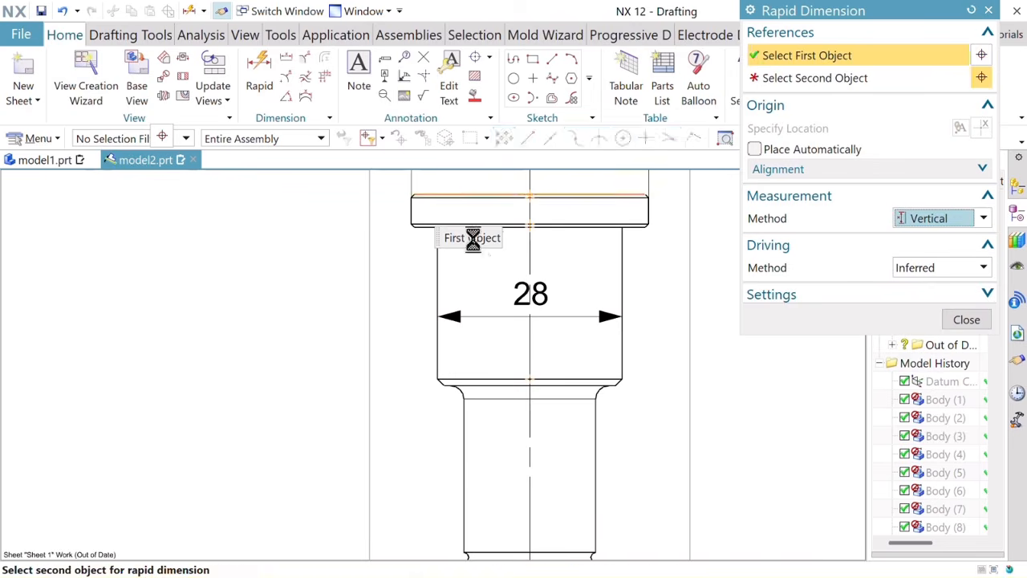
pyautogui.scroll(-5, 491, 356)
pyautogui.scroll(5, 479, 520)
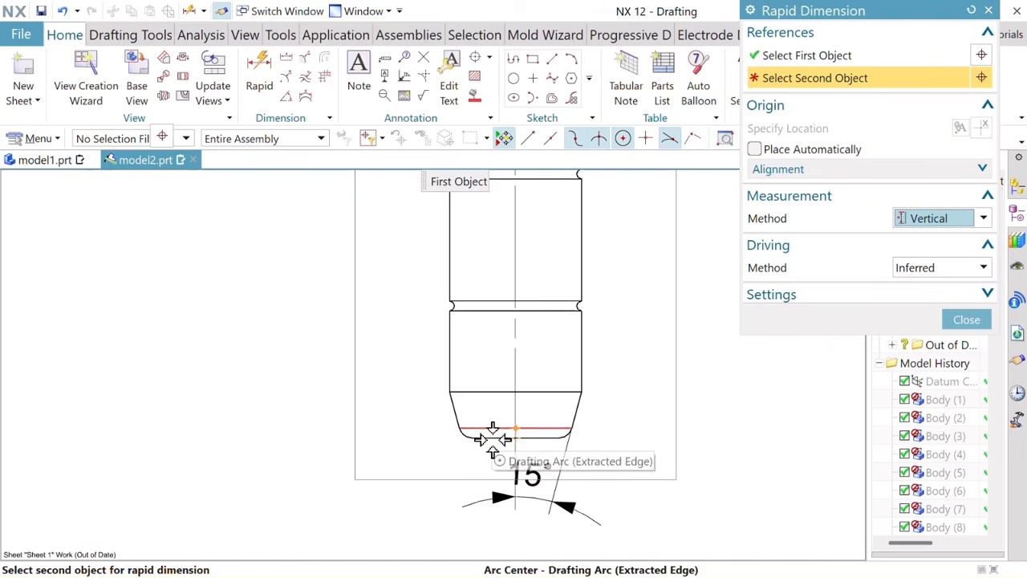
pyautogui.click(490, 440)
pyautogui.scroll(-3, 383, 297)
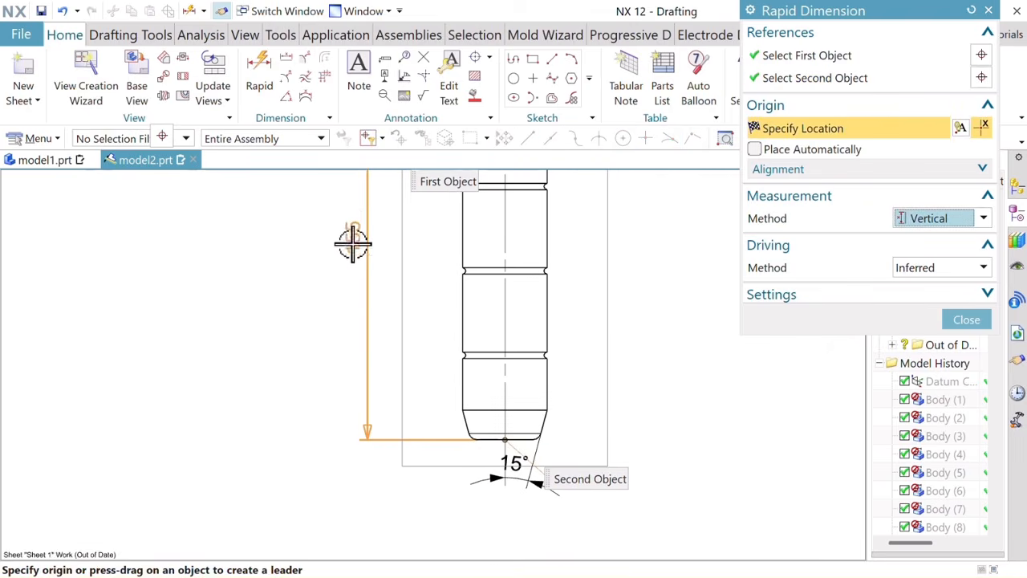
pyautogui.scroll(-3, 353, 321)
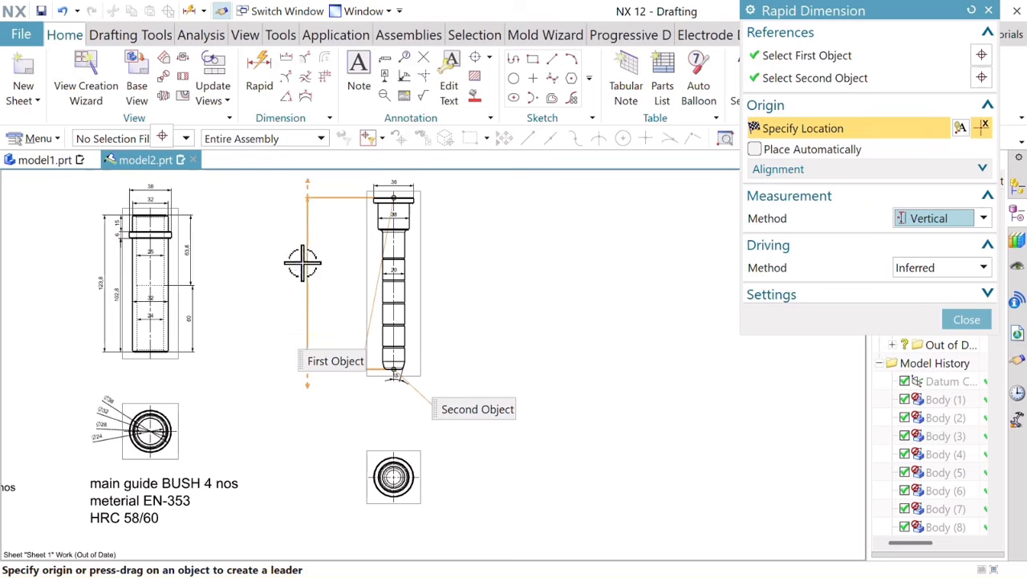
pyautogui.click(353, 293)
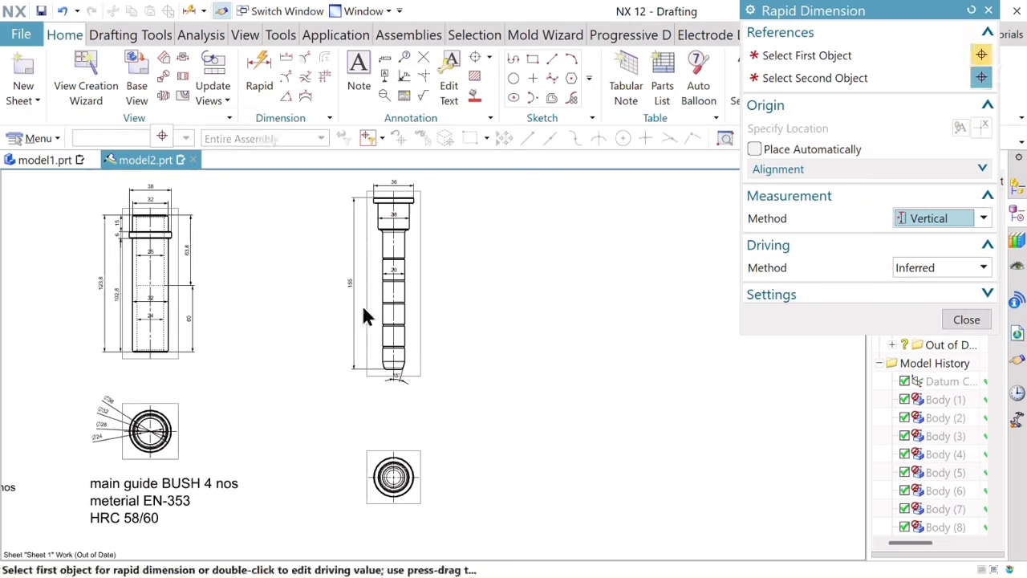
# Step: Dimension the vertical thickness of the pillar's head flange, placing the text on the right side of the view
pyautogui.scroll(4, 365, 329)
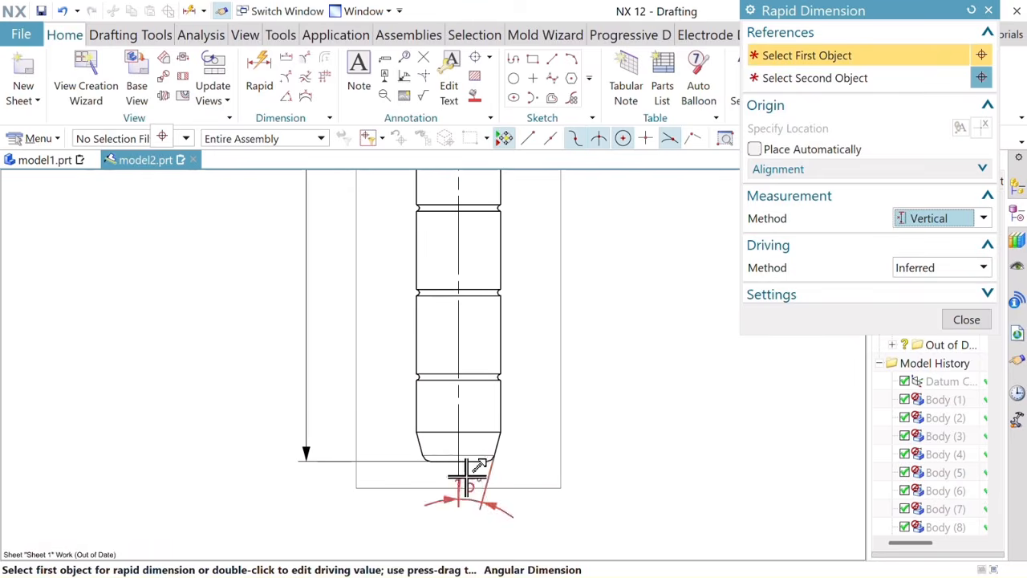
pyautogui.scroll(-5, 468, 427)
pyautogui.scroll(5, 469, 320)
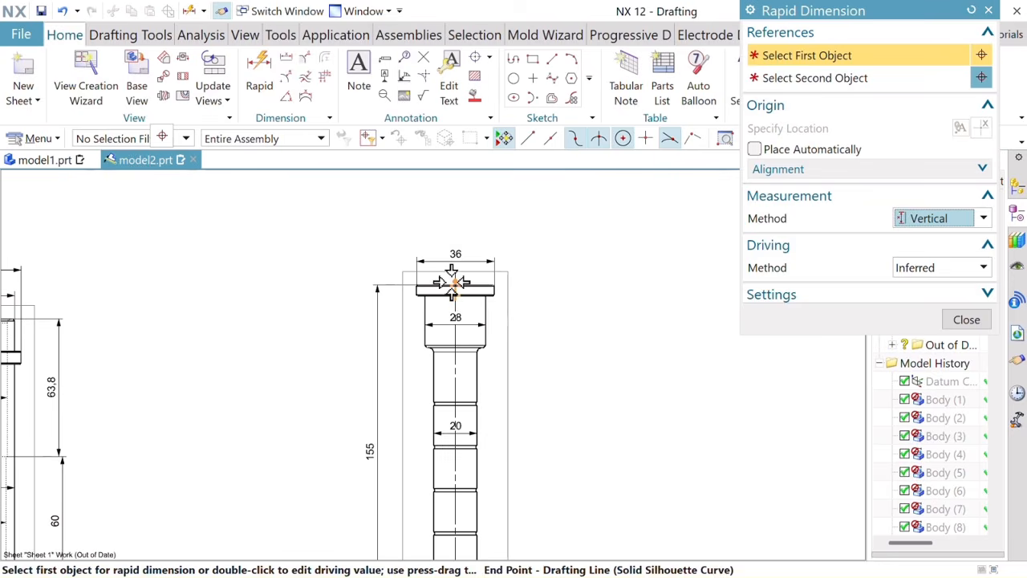
pyautogui.click(430, 293)
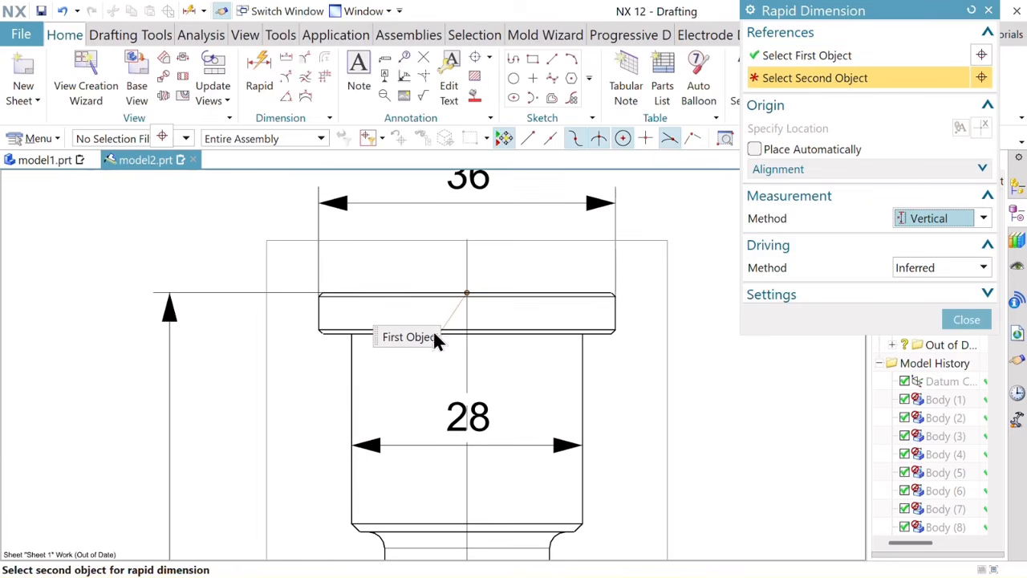
pyautogui.click(460, 333)
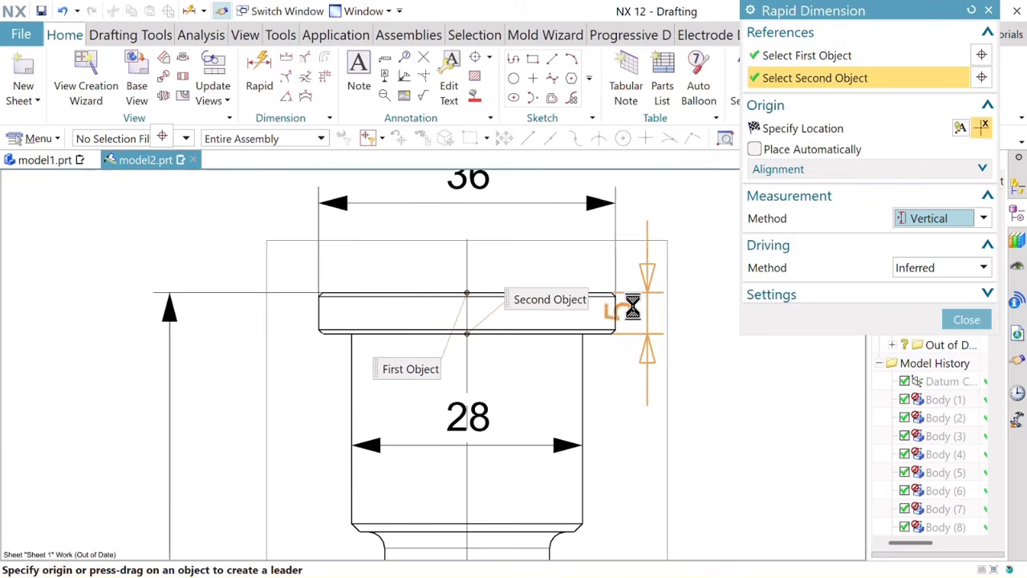
pyautogui.click(676, 316)
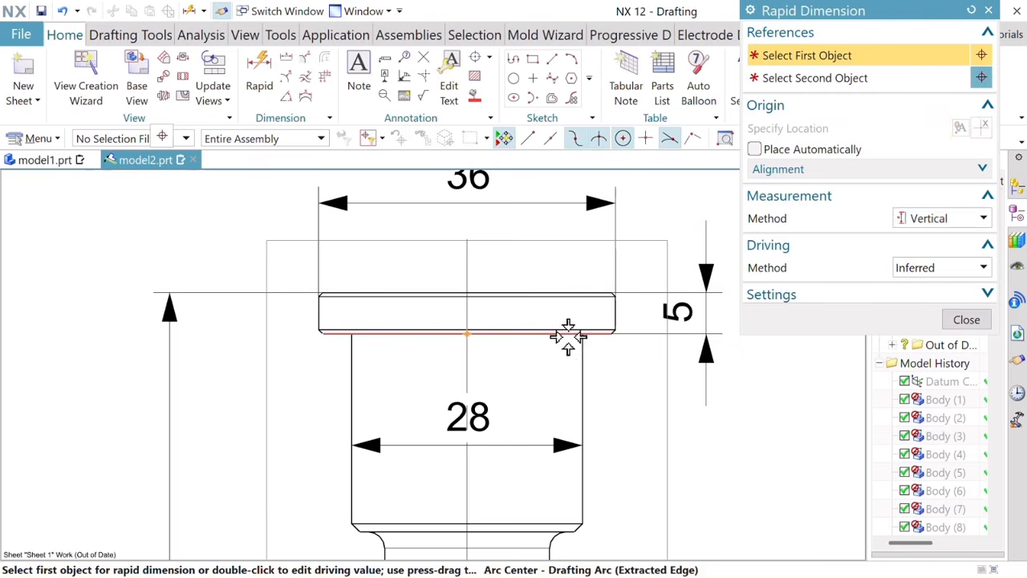
# Step: Dimension the vertical height of the wider section below the flange, in line with the flange thickness dimension
pyautogui.click(567, 339)
pyautogui.click(548, 532)
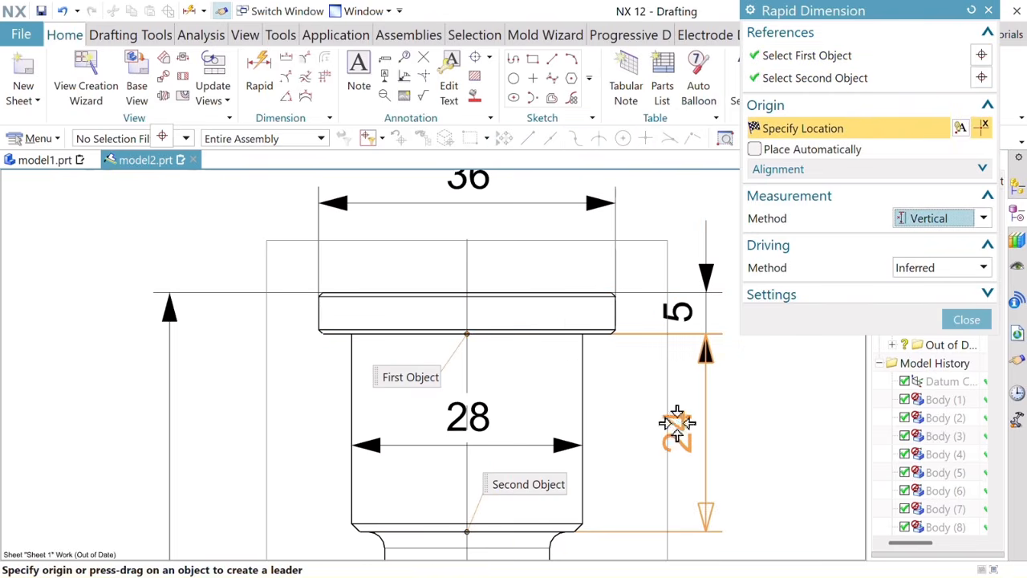
pyautogui.click(677, 425)
# Step: Dimension the vertical length of the grooved shank from the shoulder to the tip's end, lined up under the other right-side dimensions
pyautogui.scroll(-7, 595, 445)
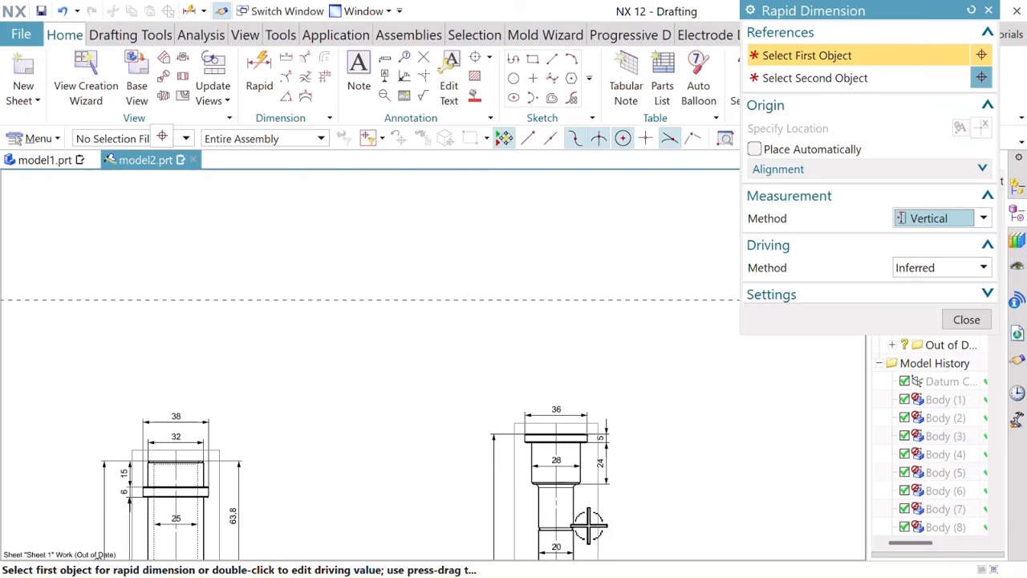
pyautogui.moveTo(591, 527); pyautogui.dragTo(531, 400, button='middle')
pyautogui.scroll(4, 505, 333)
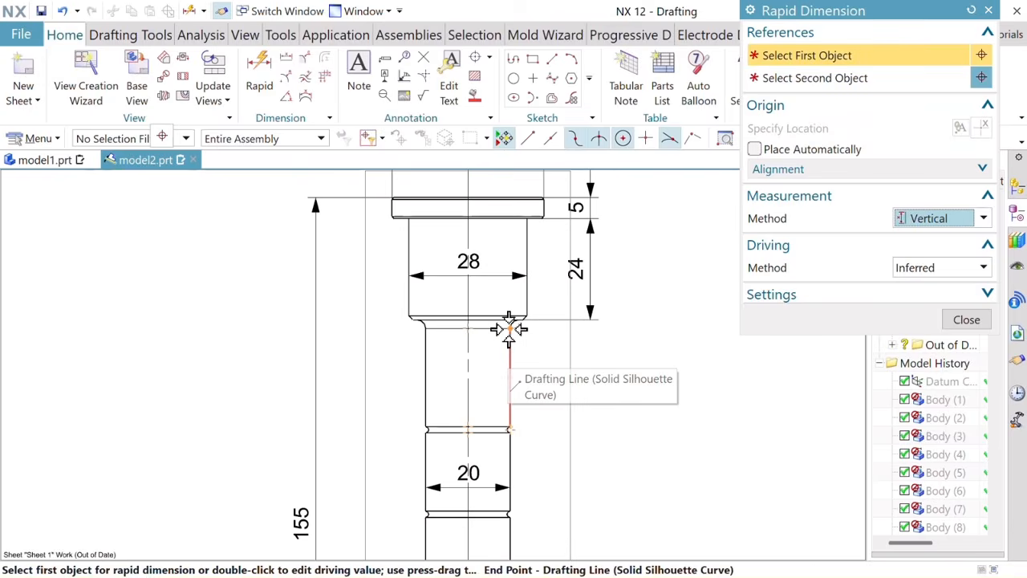
pyautogui.click(496, 321)
pyautogui.scroll(-4, 497, 321)
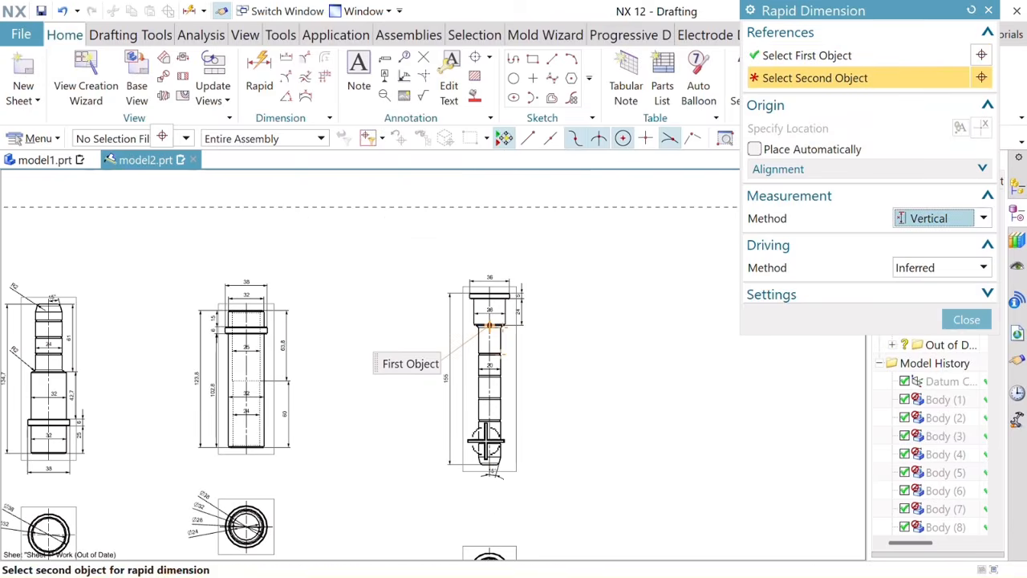
pyautogui.scroll(6, 488, 449)
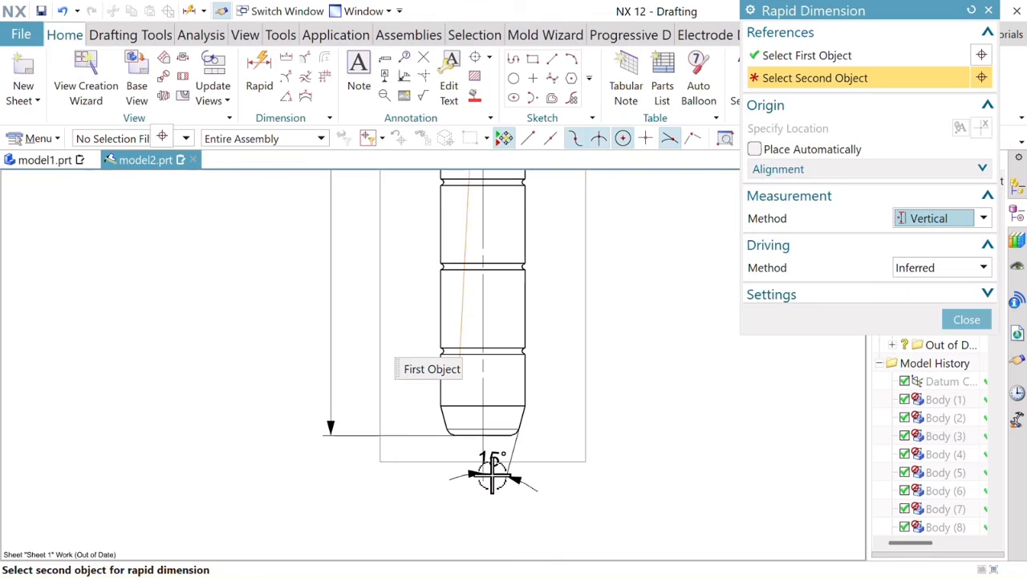
pyautogui.click(509, 438)
pyautogui.scroll(-5, 538, 393)
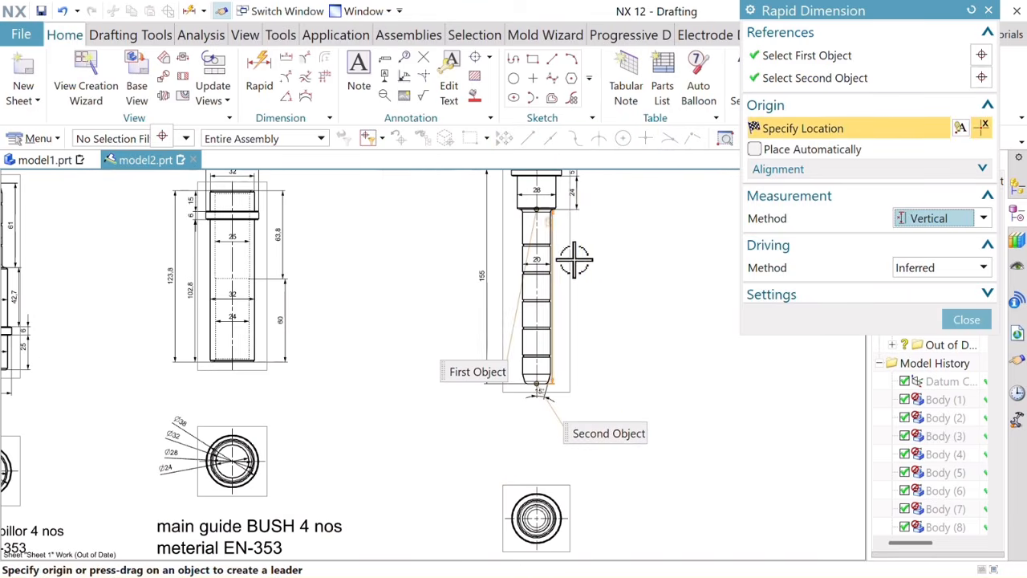
pyautogui.click(569, 275)
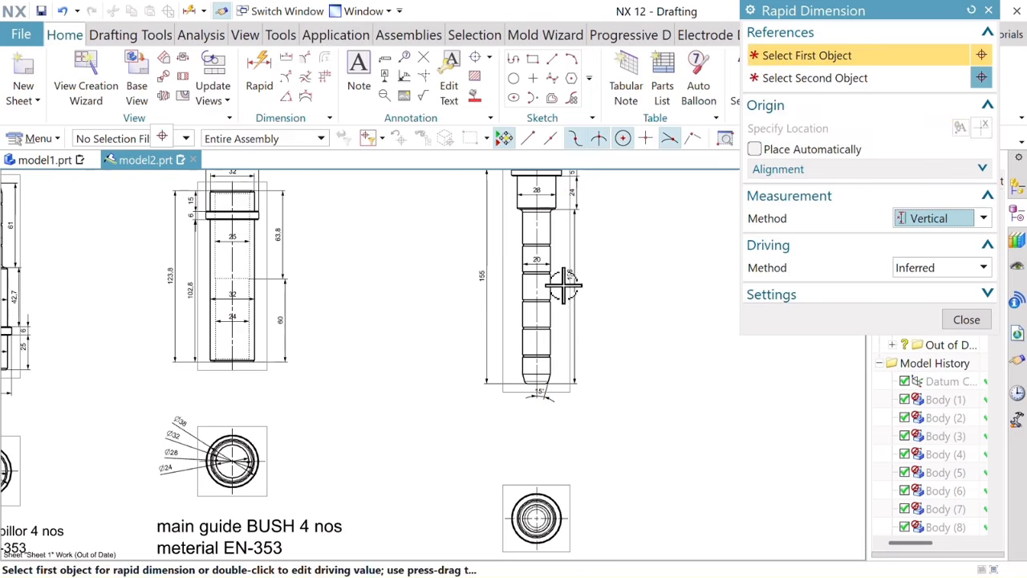
pyautogui.keyDown('shift'); pyautogui.moveTo(685, 331); pyautogui.dragTo(681, 333, button='middle'); pyautogui.keyUp('shift')
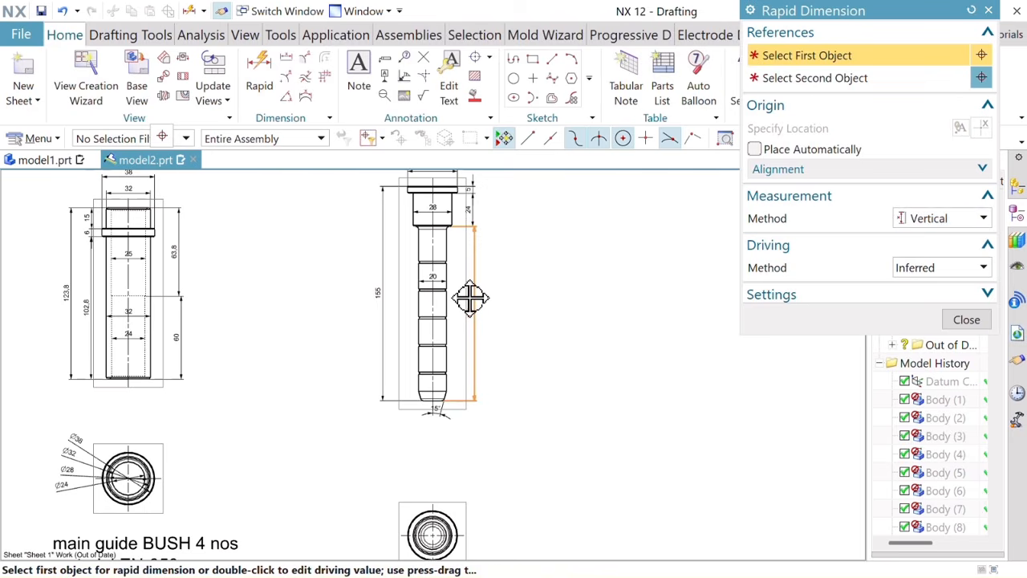
pyautogui.click(471, 298)
# Step: Dimension the vertical length of the pillar's tapered tip, in line with the dimensions on the view's right side
pyautogui.scroll(-5, 442, 423)
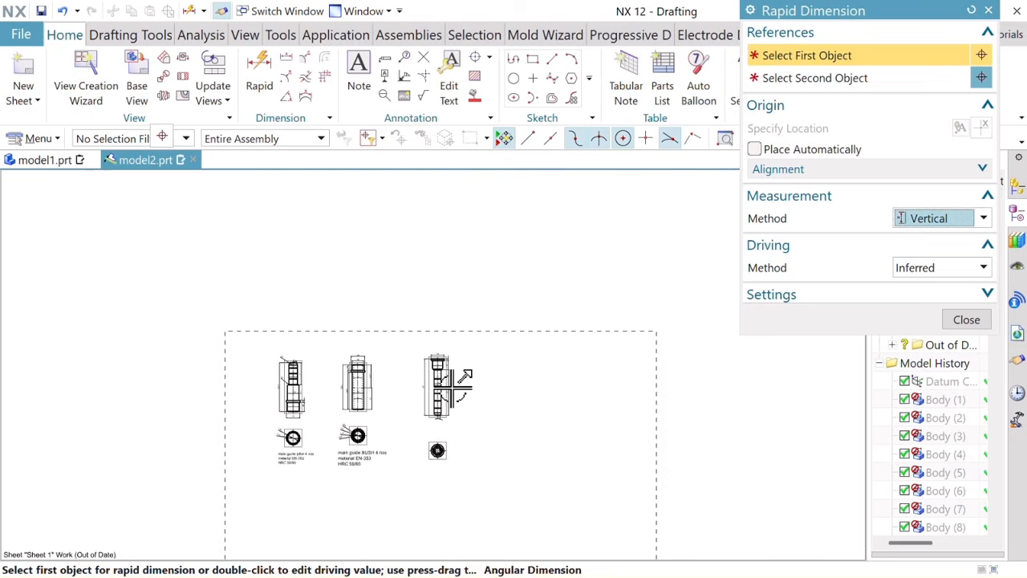
pyautogui.scroll(10, 442, 423)
pyautogui.scroll(3, 494, 393)
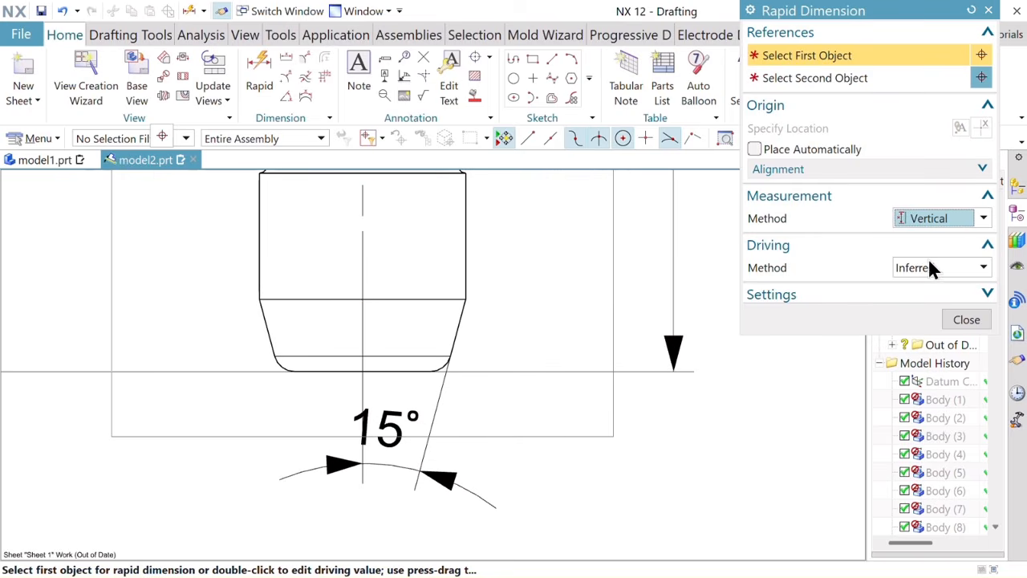
pyautogui.click(960, 229)
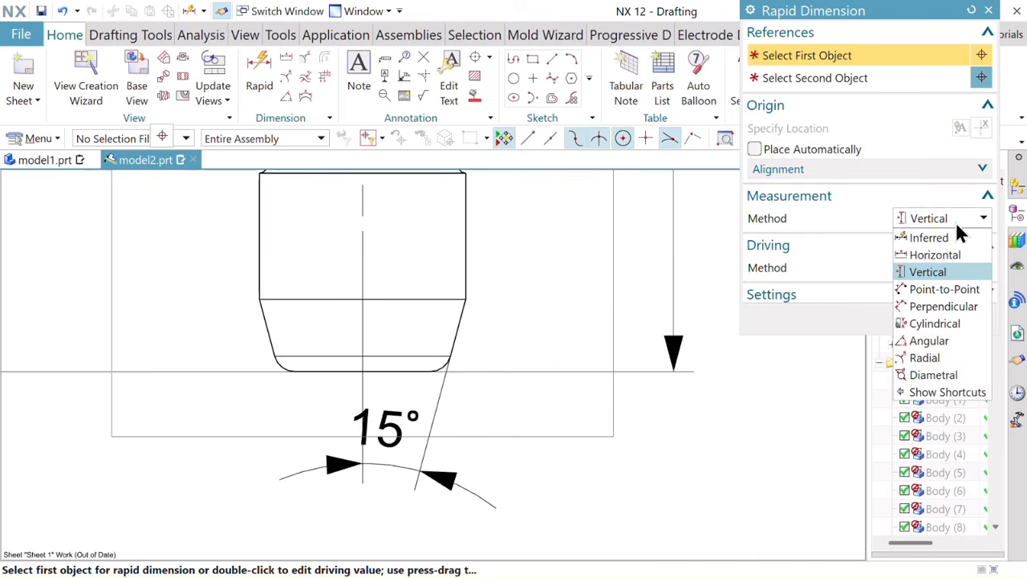
pyautogui.click(424, 300)
pyautogui.click(425, 300)
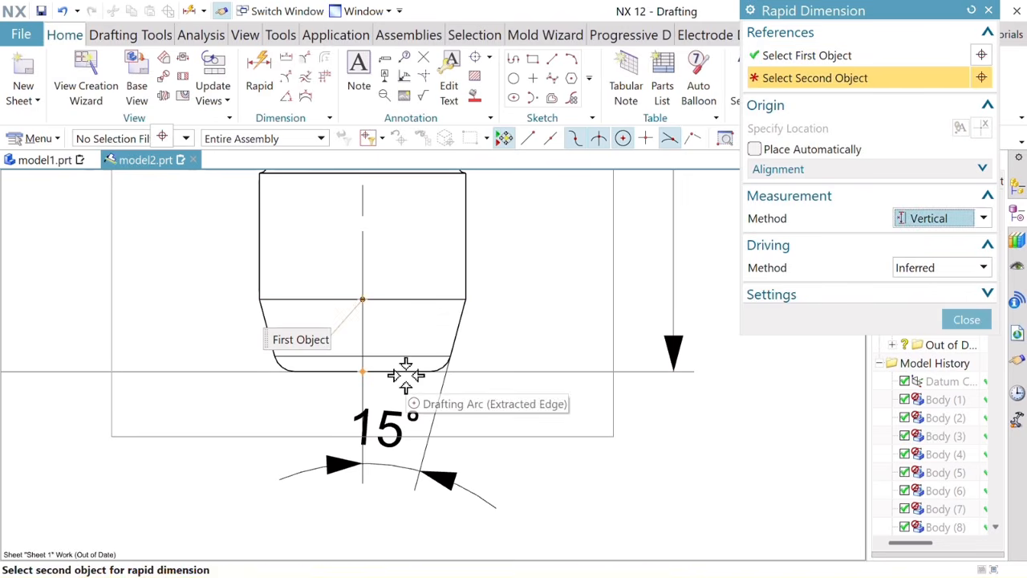
pyautogui.click(404, 372)
pyautogui.click(641, 347)
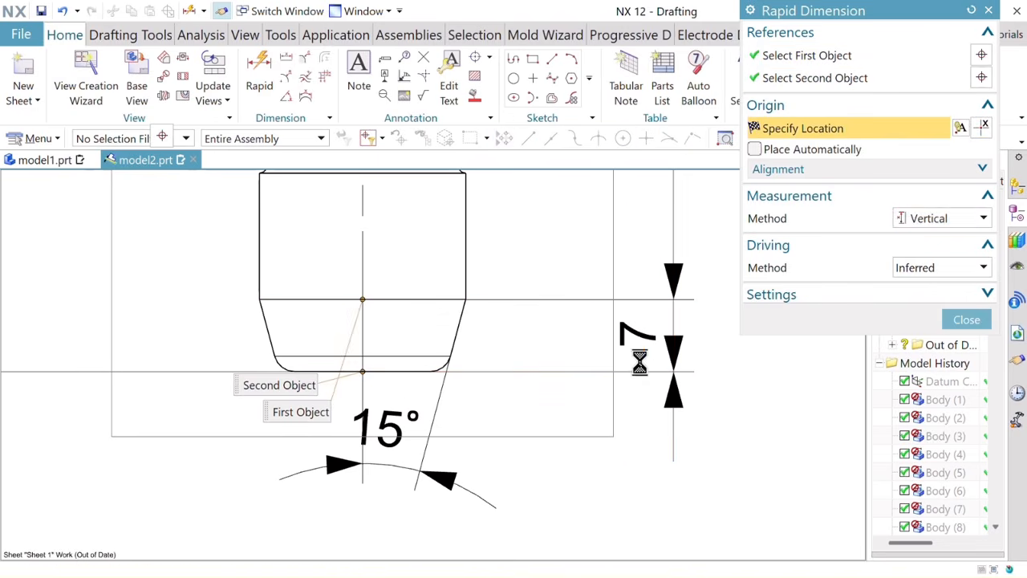
# Step: Add a Radial rapid dimension to the rounded corner at the tip's end, placing the text below and to the right
pyautogui.scroll(-1, 605, 441)
pyautogui.scroll(-1, 605, 442)
pyautogui.scroll(2, 597, 442)
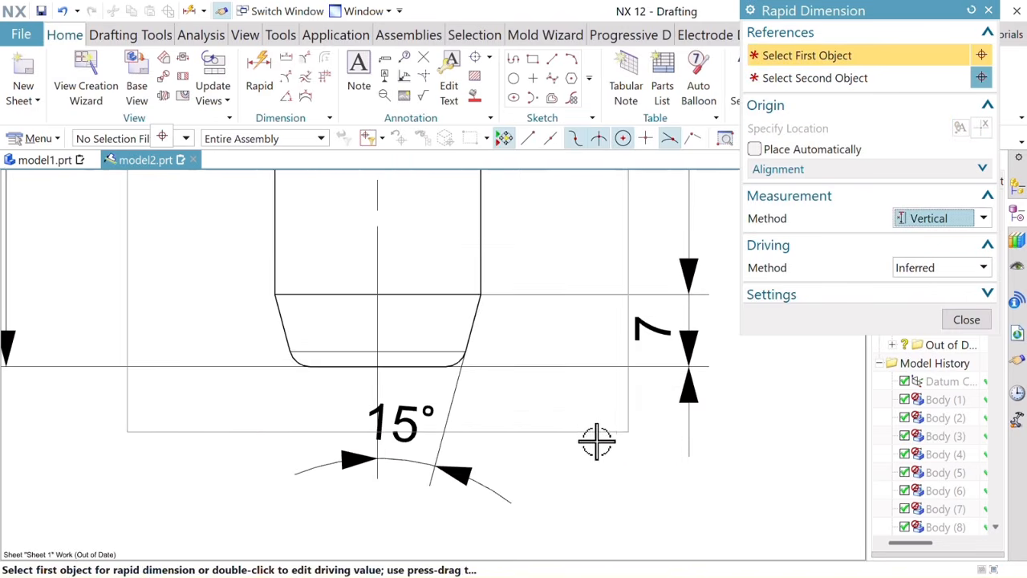
pyautogui.click(899, 224)
pyautogui.click(922, 359)
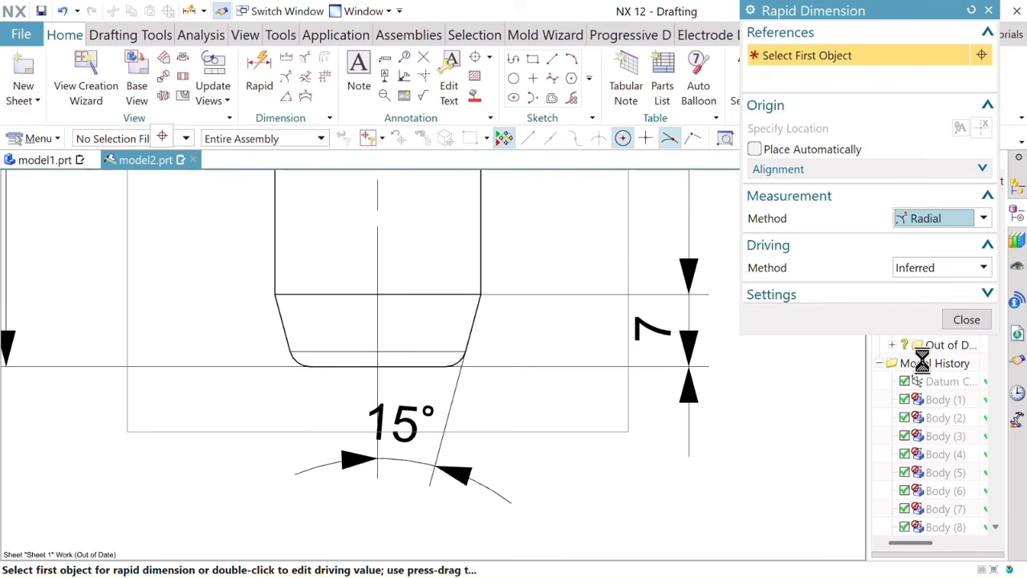
pyautogui.click(459, 362)
pyautogui.click(629, 482)
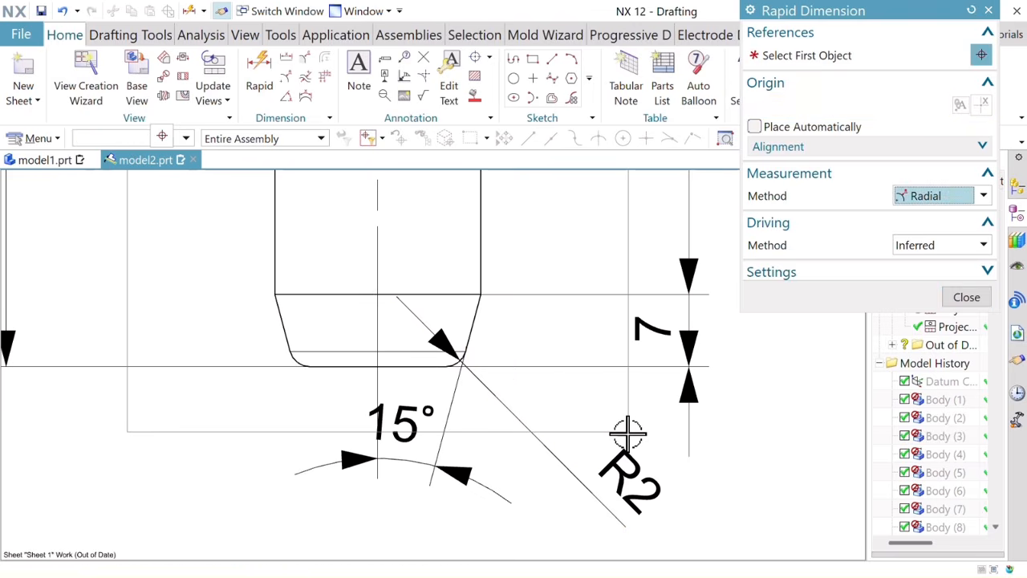
# Step: Add a Radial dimension to the fillet where the grooved shank meets the shoulder, placing the text on the shank's left side
pyautogui.scroll(-4, 623, 428)
pyautogui.scroll(2, 634, 410)
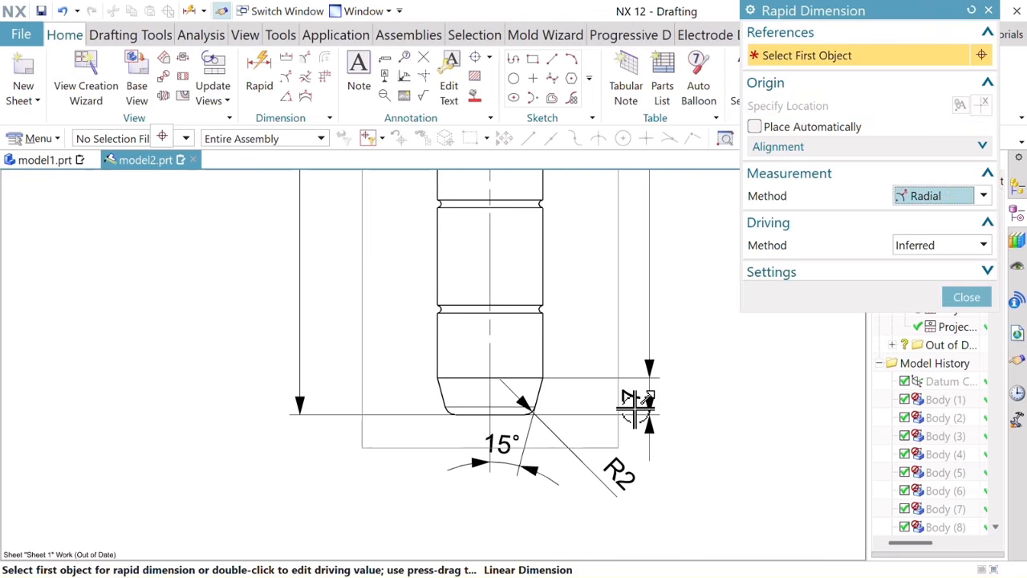
pyautogui.scroll(-1, 634, 411)
pyautogui.scroll(-2, 729, 408)
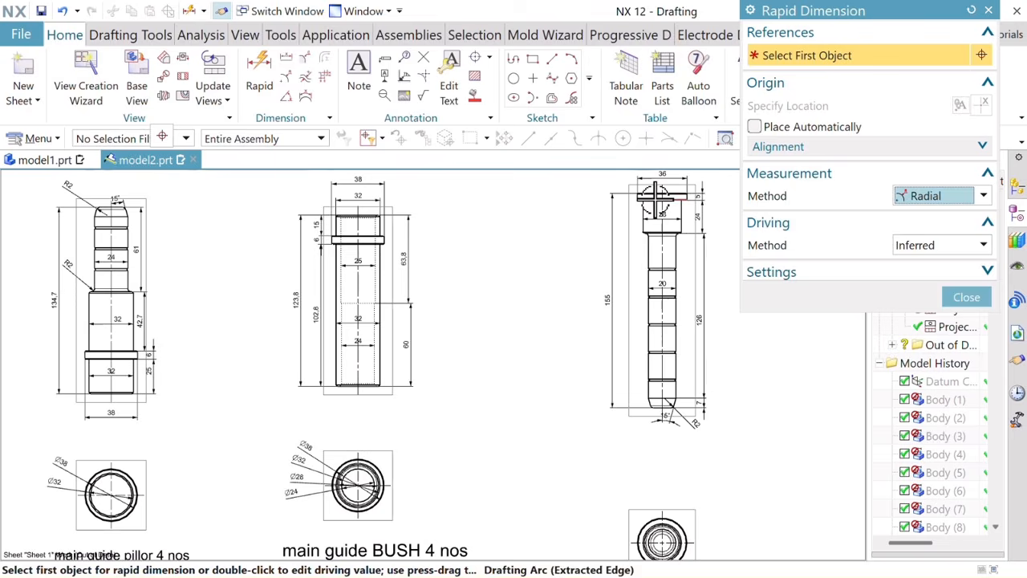
pyautogui.scroll(3, 672, 245)
pyautogui.scroll(3, 641, 207)
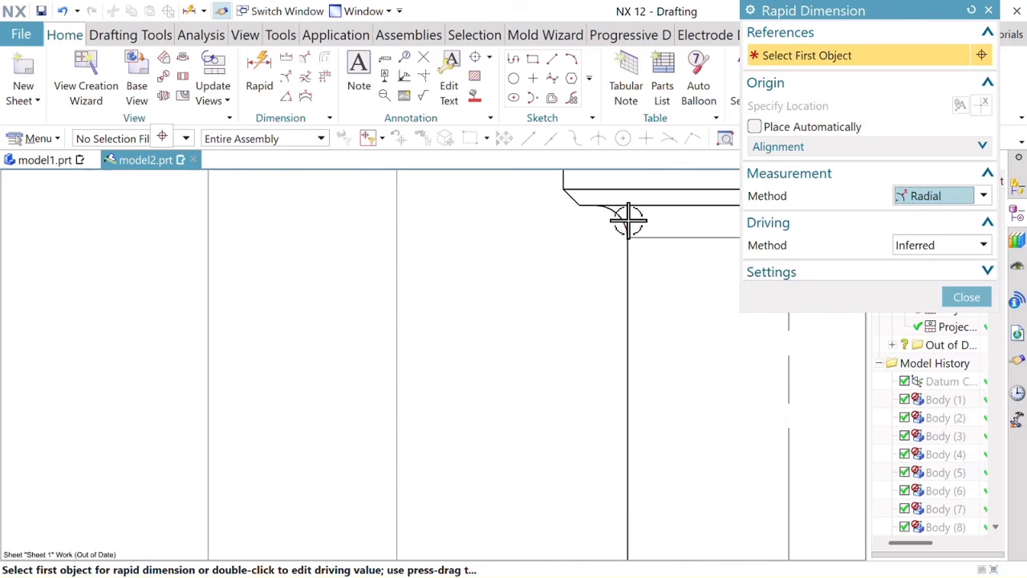
pyautogui.click(627, 219)
pyautogui.click(315, 315)
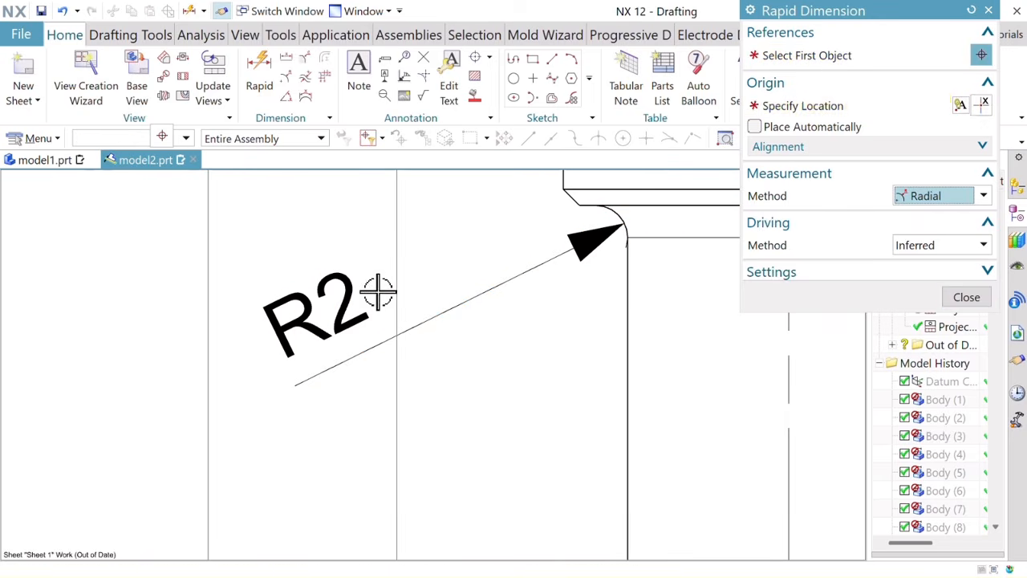
# Step: Add a Horizontal dimension across the bottoms of the shank's uppermost groove, placing the text just above the groove
pyautogui.scroll(-2, 381, 289)
pyautogui.scroll(-4, 651, 369)
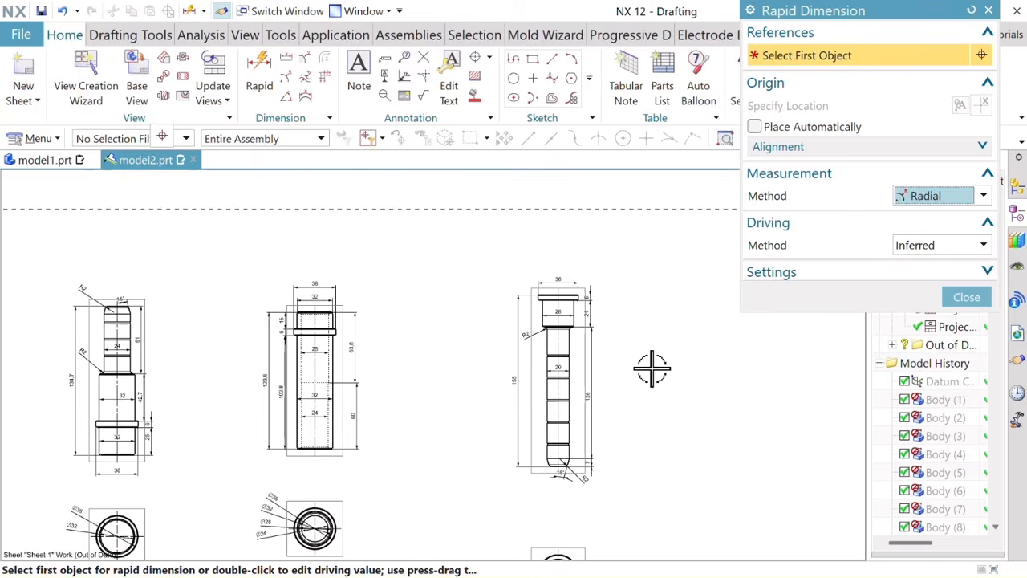
pyautogui.scroll(5, 585, 305)
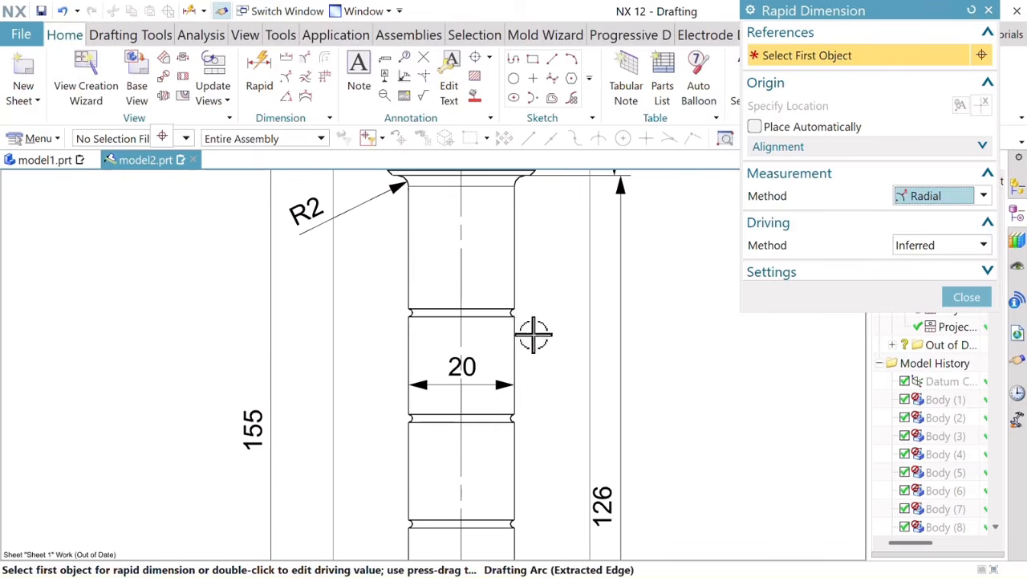
pyautogui.click(935, 196)
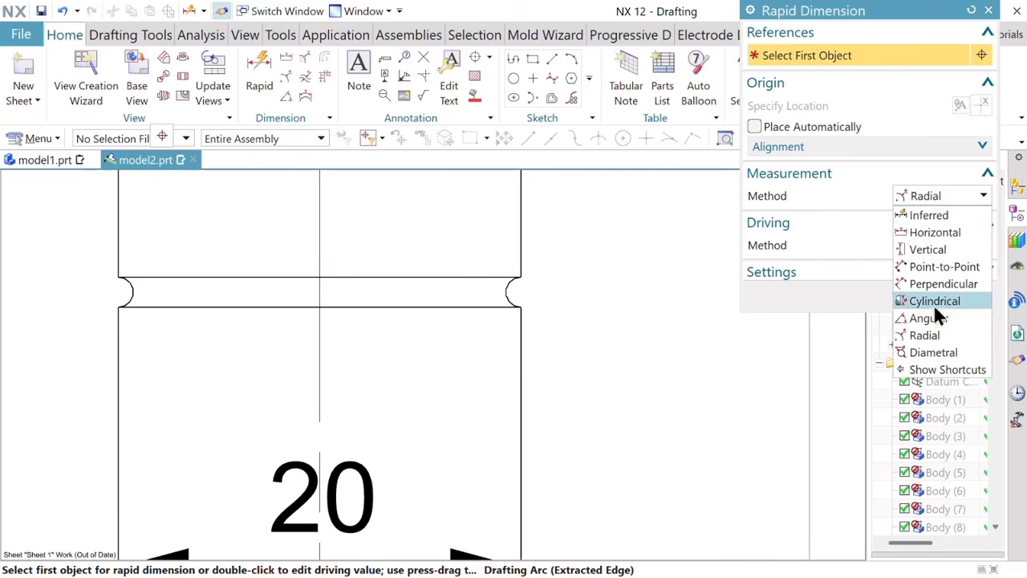
pyautogui.click(935, 233)
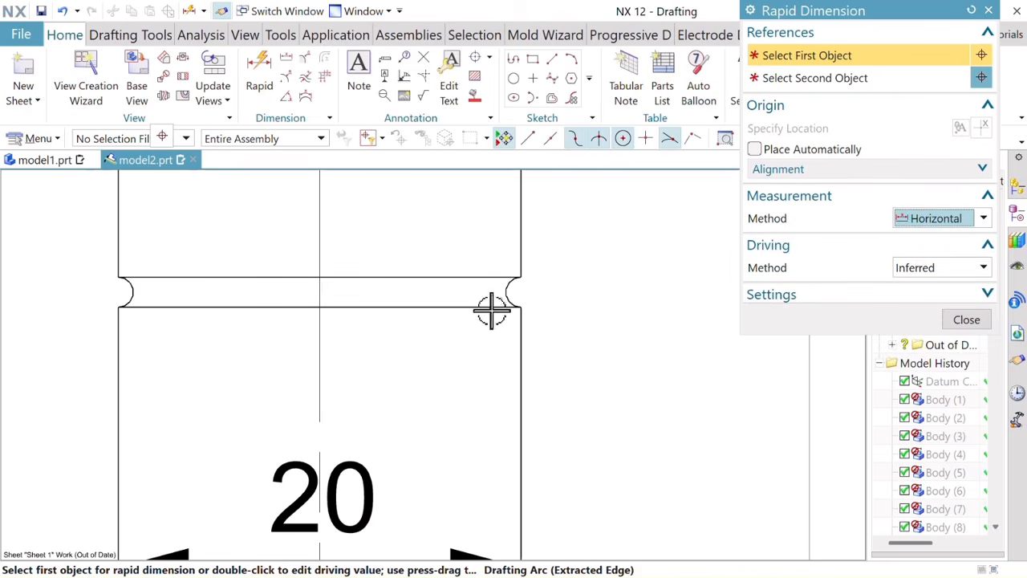
pyautogui.click(507, 289)
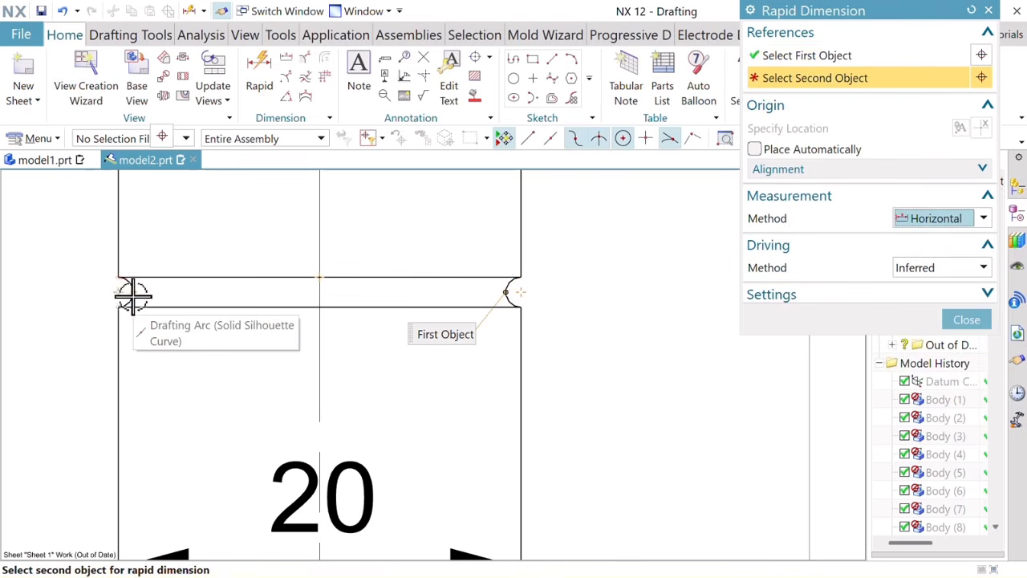
pyautogui.click(129, 294)
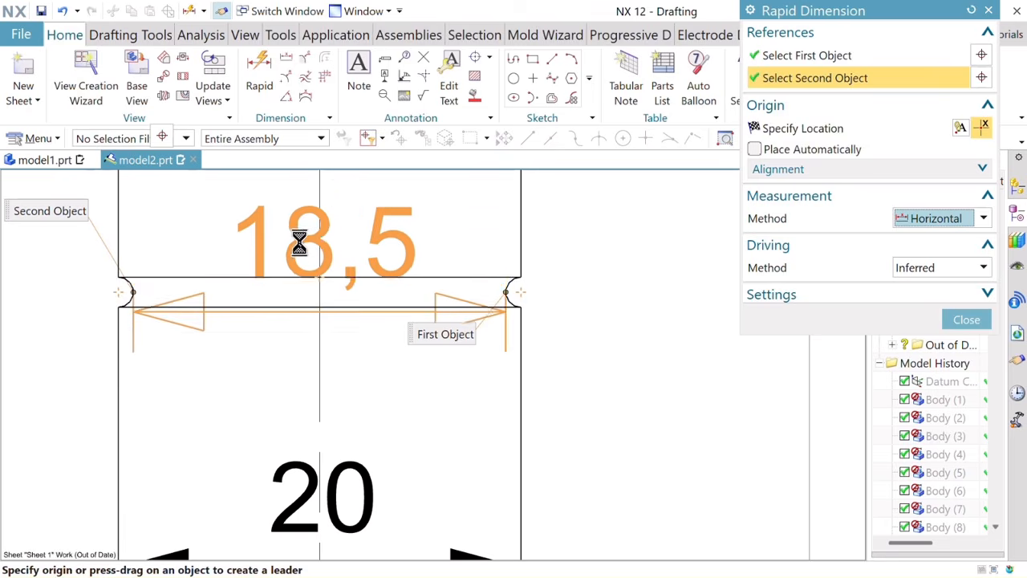
pyautogui.click(309, 217)
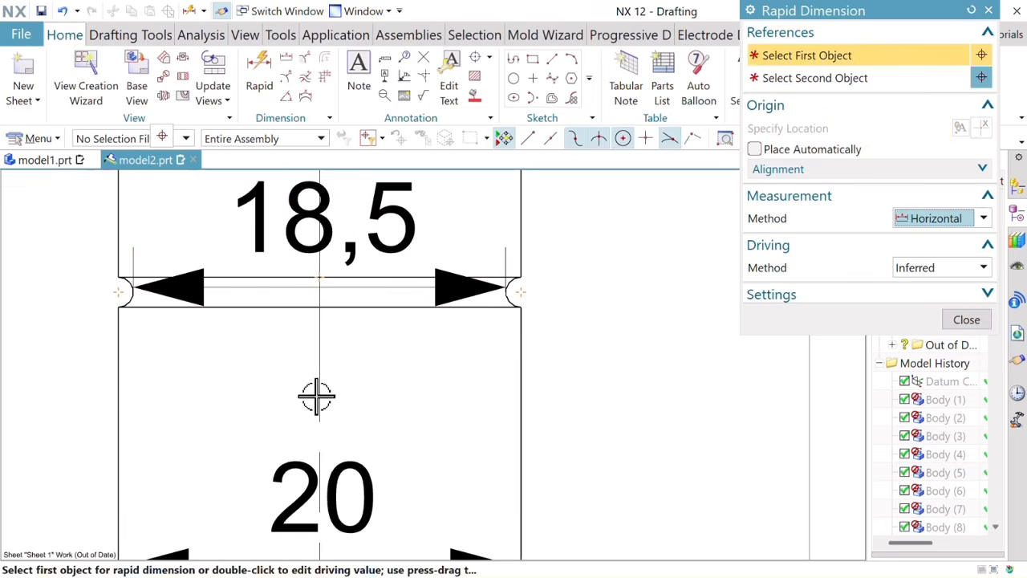
# Step: Dimension the horizontal depth of the second groove from its bottom to the shank's left edge, with the text outside on the left
pyautogui.scroll(-3, 316, 394)
pyautogui.scroll(4, 316, 394)
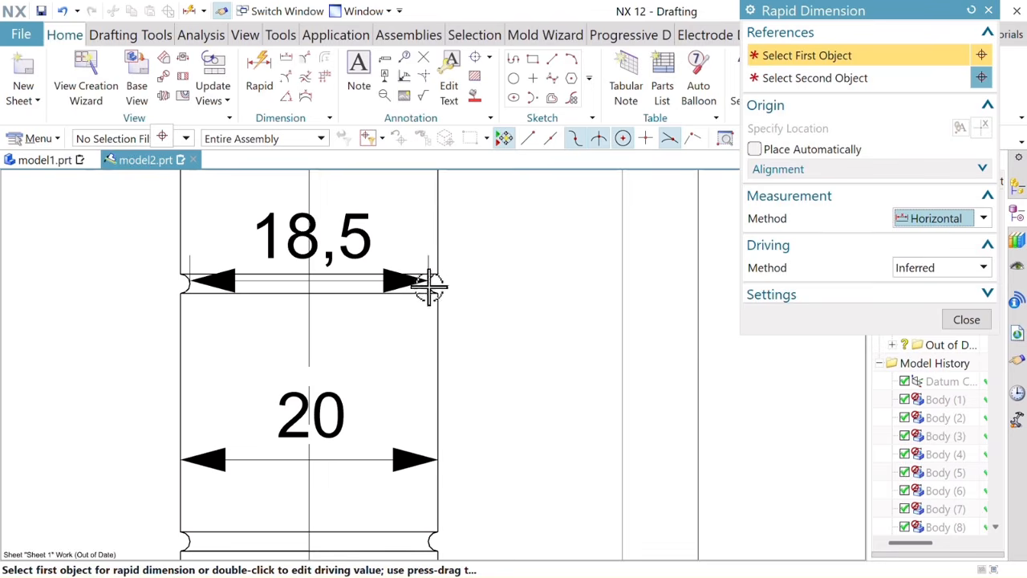
pyautogui.scroll(-5, 436, 447)
pyautogui.scroll(2, 370, 358)
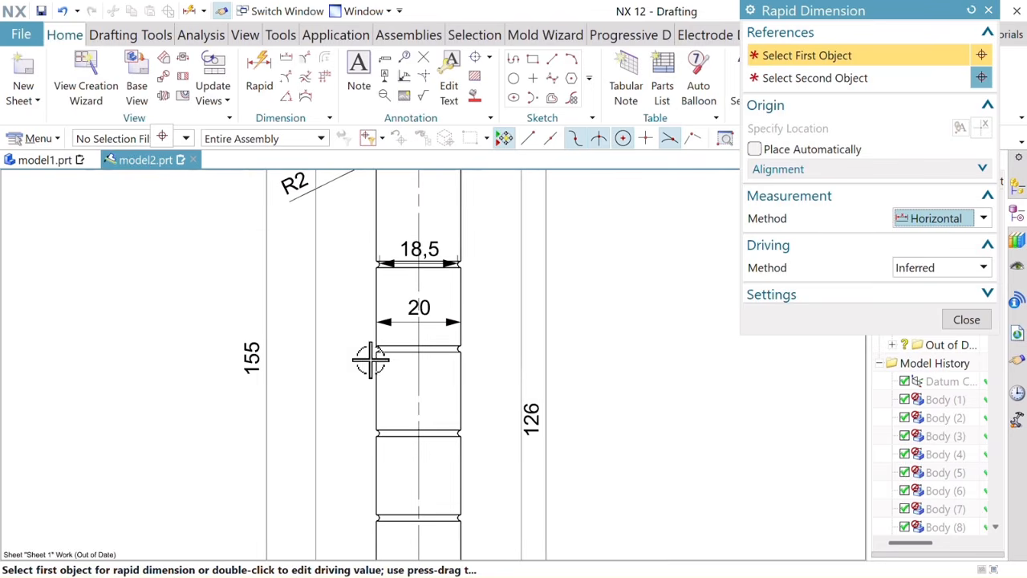
pyautogui.scroll(5, 323, 344)
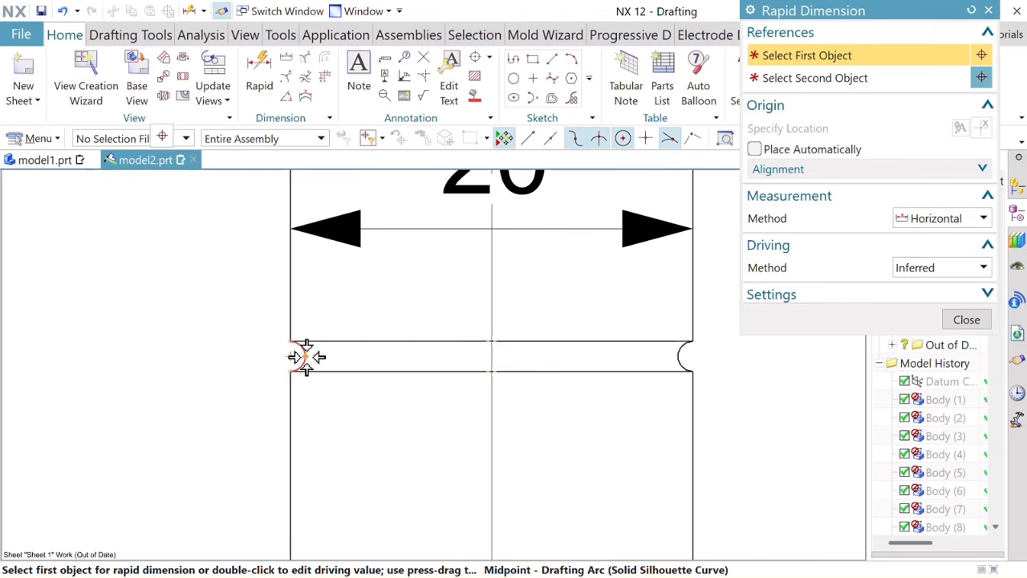
pyautogui.click(305, 356)
pyautogui.click(288, 291)
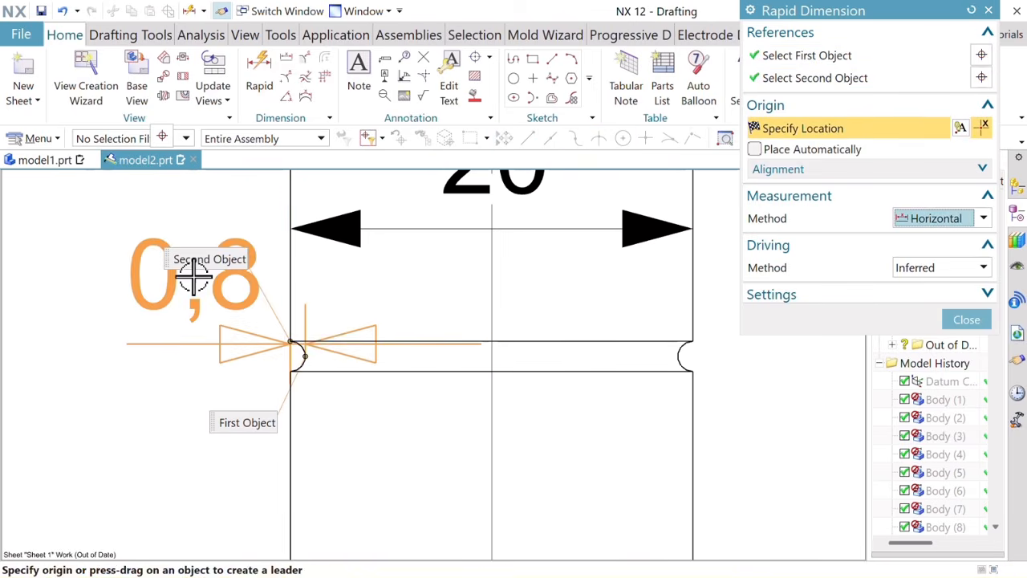
pyautogui.click(173, 220)
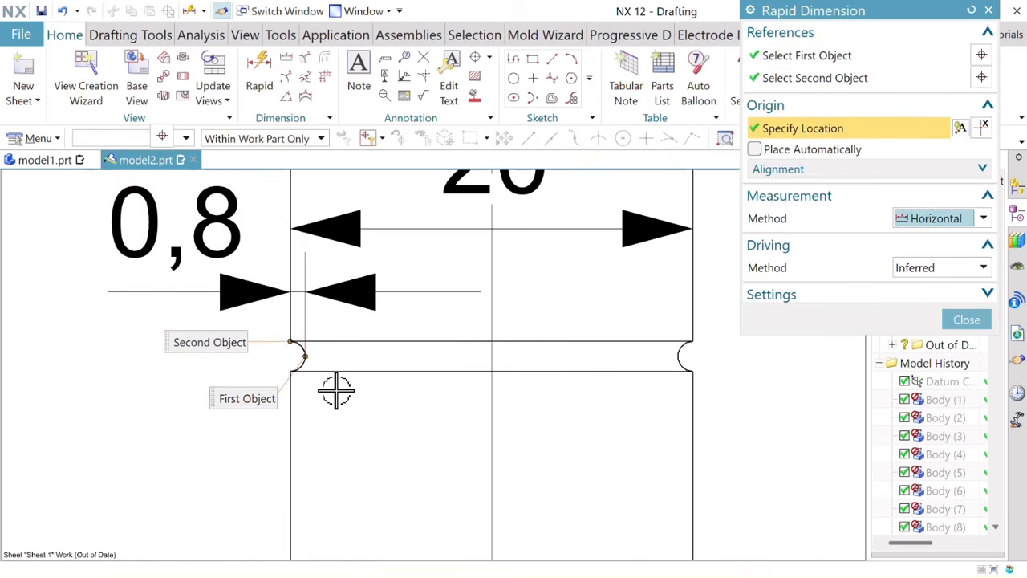
# Step: Add a Vertical dimension for the second groove's width between its upper and lower edges, with the text right of the shank
pyautogui.scroll(-3, 293, 358)
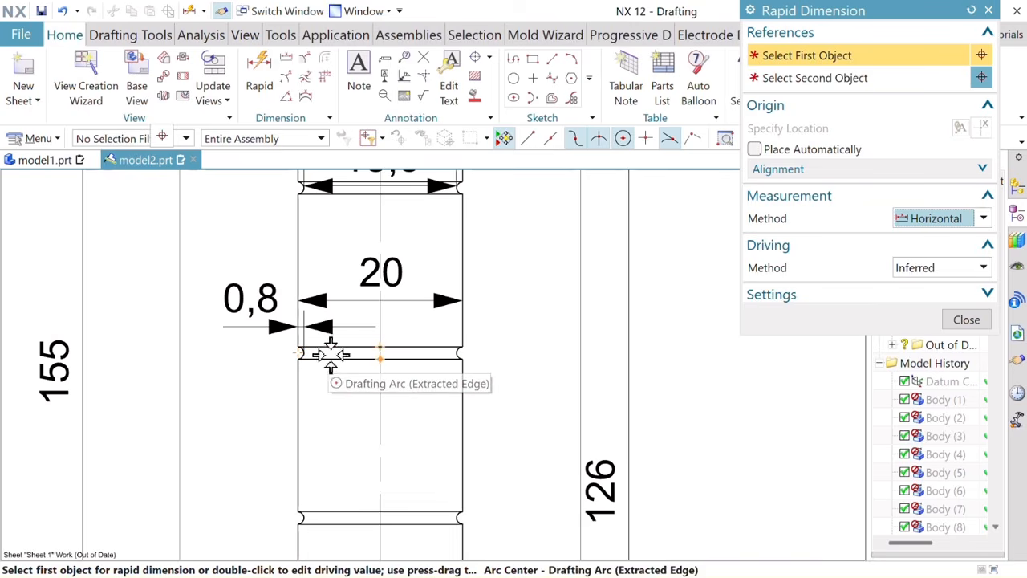
pyautogui.scroll(1, 323, 386)
pyautogui.scroll(-1, 329, 382)
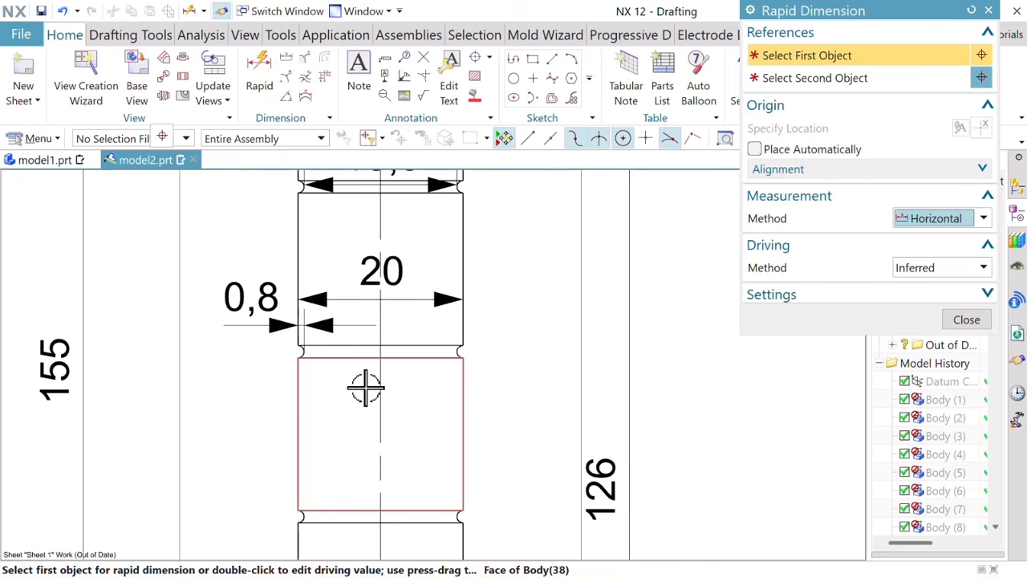
pyautogui.click(967, 218)
pyautogui.click(939, 273)
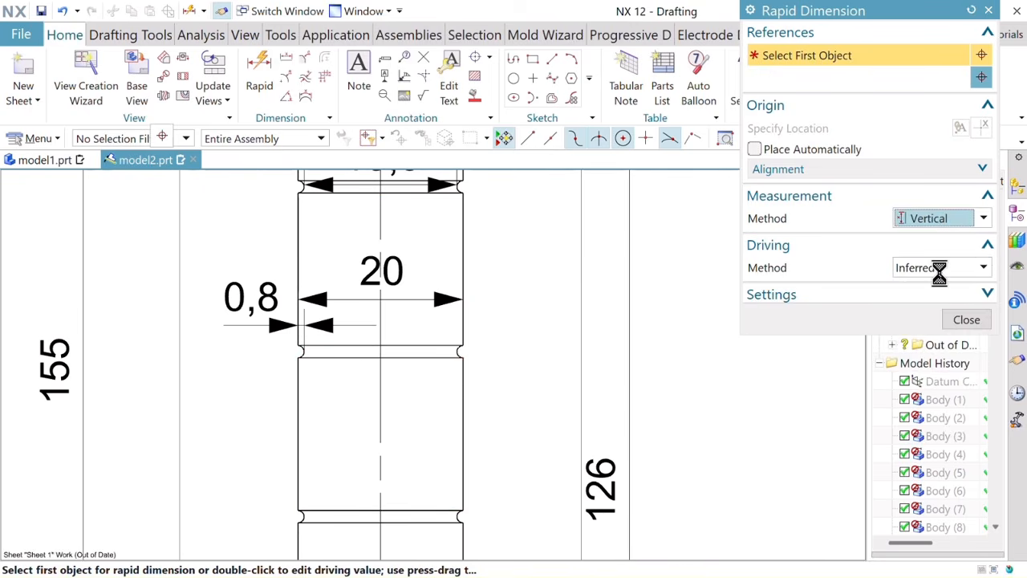
pyautogui.click(434, 351)
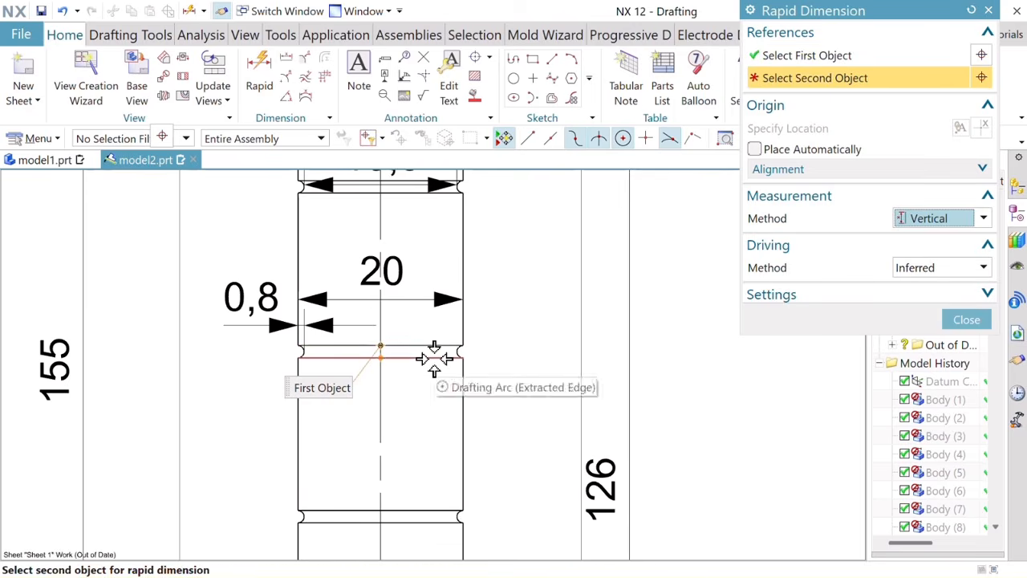
pyautogui.click(435, 358)
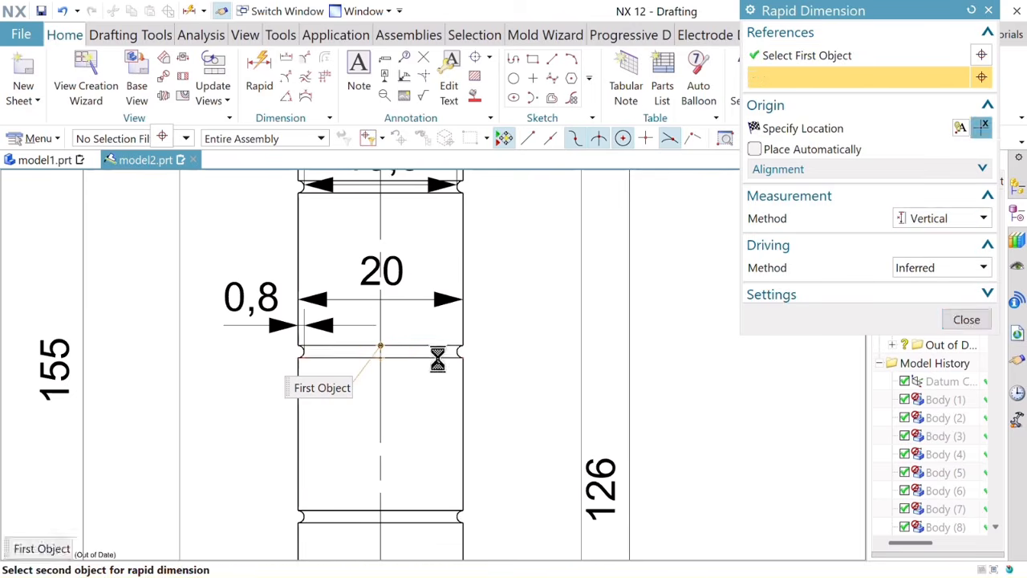
pyautogui.click(508, 301)
pyautogui.scroll(-4, 498, 366)
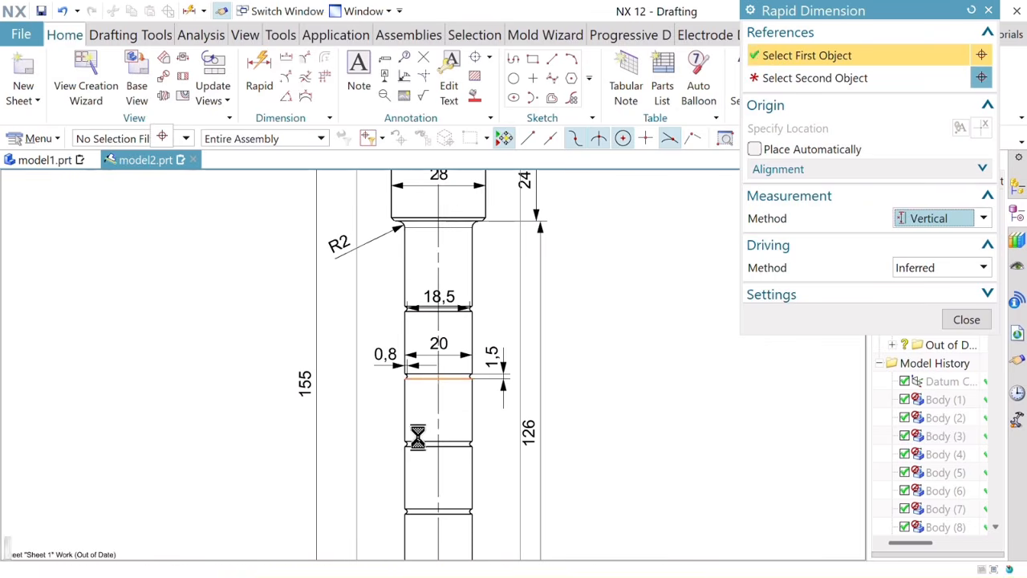
pyautogui.click(426, 433)
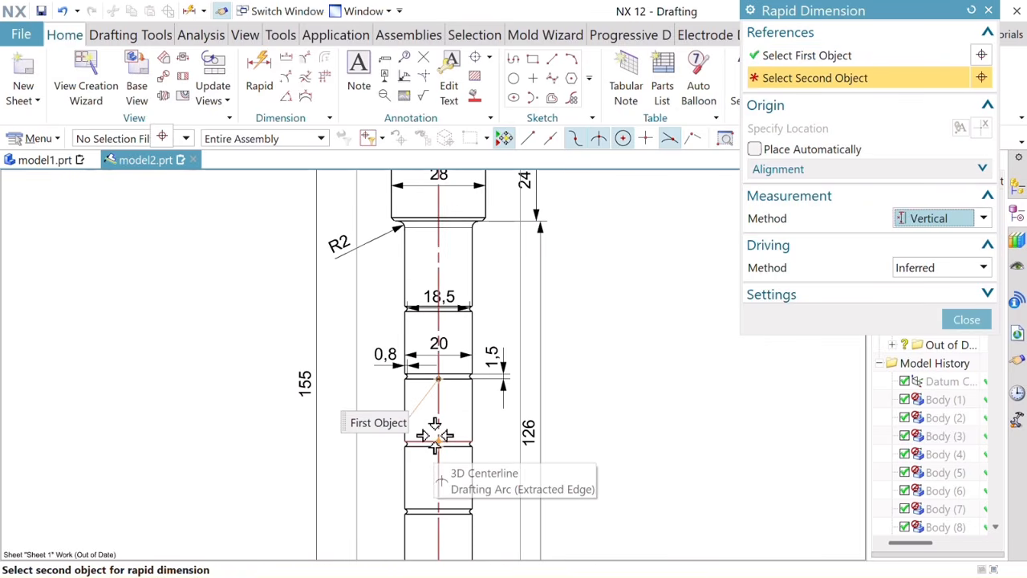
pyautogui.click(971, 10)
pyautogui.click(963, 224)
pyautogui.click(931, 272)
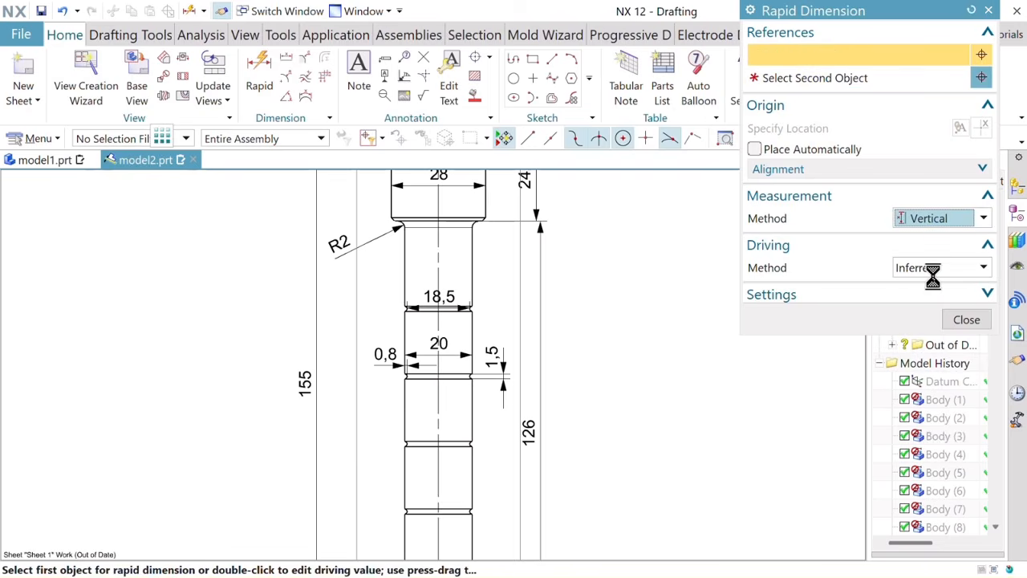
# Step: Add a Vertical dimension for the spacing between the shank's second and third grooves, placing the text inside the shank
pyautogui.scroll(6, 458, 452)
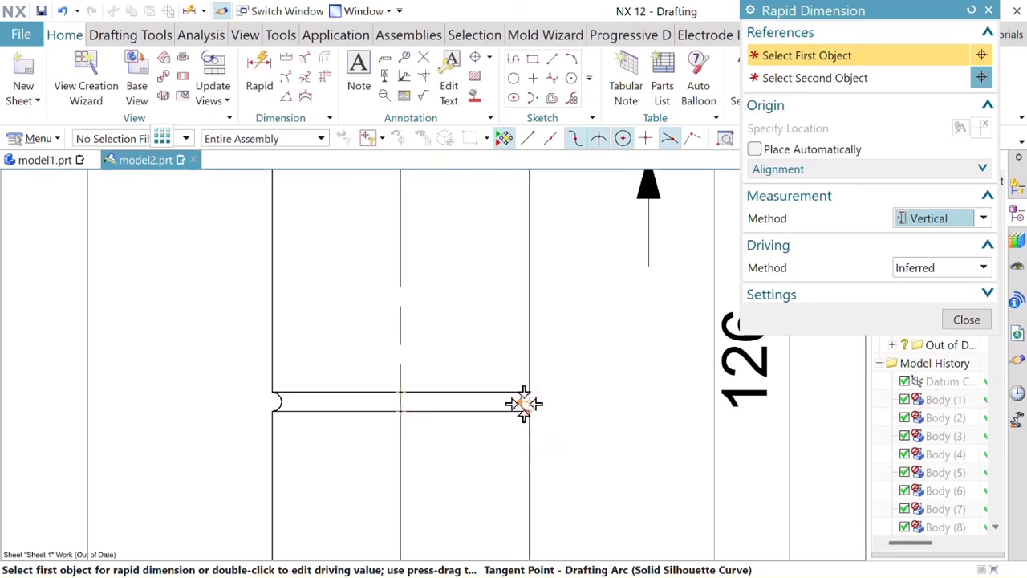
pyautogui.click(522, 403)
pyautogui.scroll(-5, 520, 406)
pyautogui.scroll(5, 557, 293)
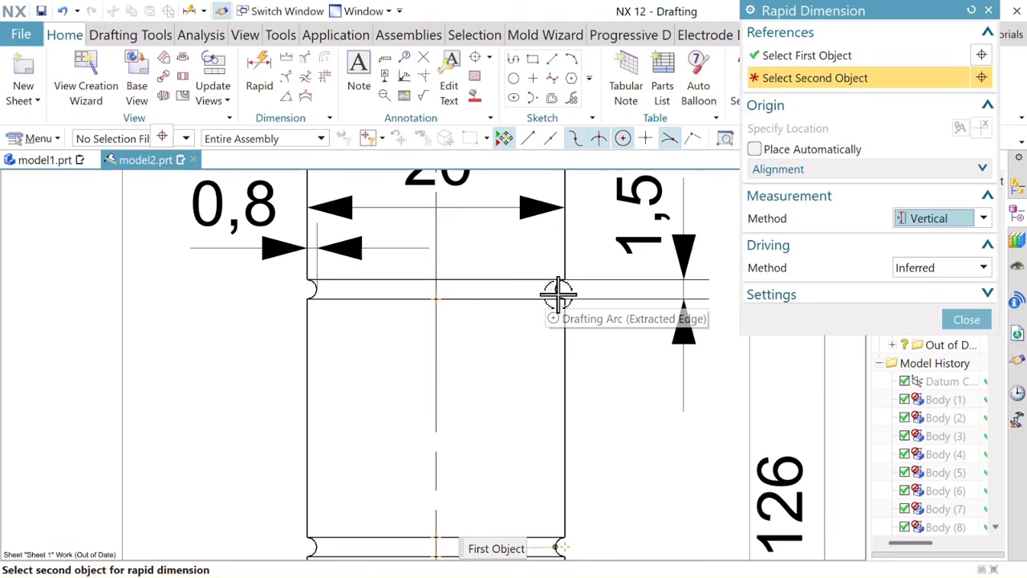
pyautogui.click(536, 323)
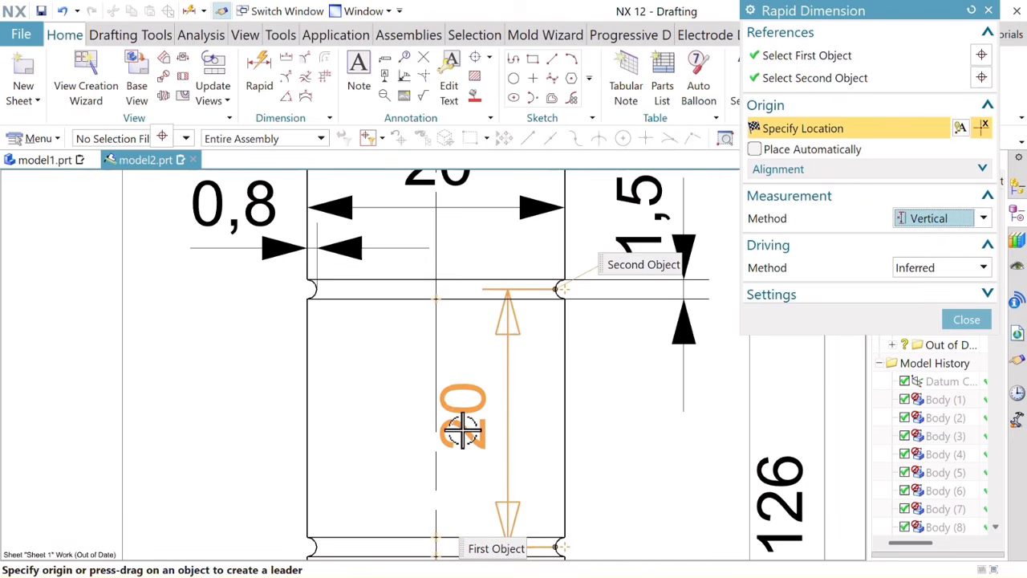
pyautogui.click(461, 457)
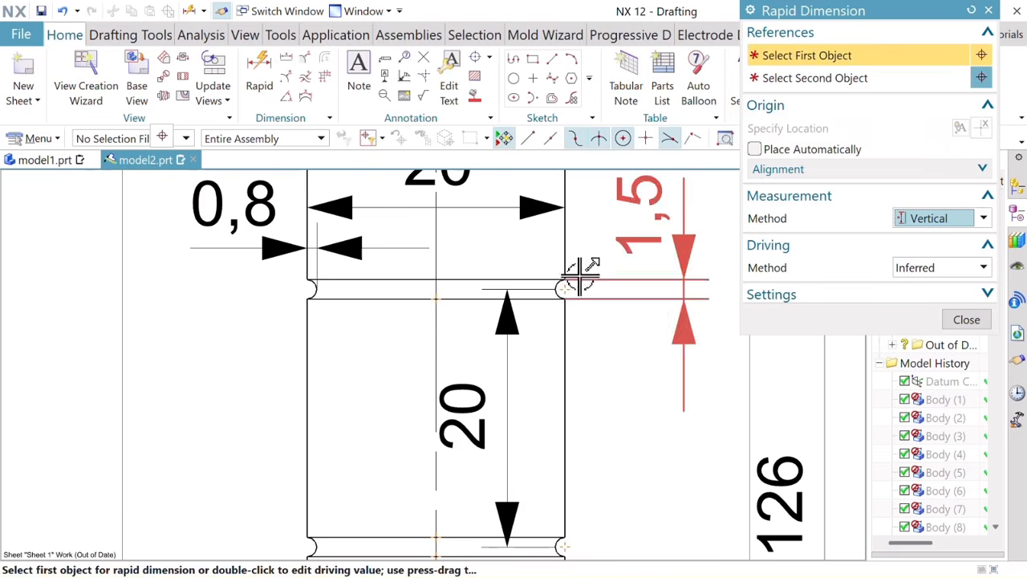
# Step: Add a Diametral dimension to the outermost circle of the third part's end view, with the text outside at the upper left
pyautogui.scroll(-5, 583, 437)
pyautogui.scroll(-6, 685, 373)
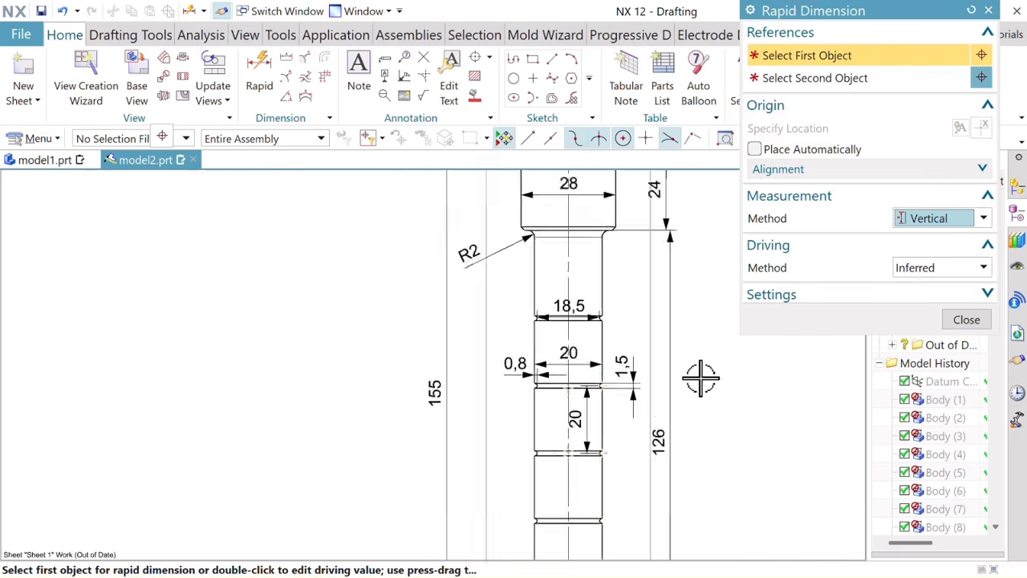
pyautogui.moveTo(775, 415)
pyautogui.mouseDown(button='middle')
pyautogui.moveTo(677, 409)
pyautogui.moveTo(611, 355)
pyautogui.mouseUp(button='middle')
pyautogui.scroll(-3, 611, 355)
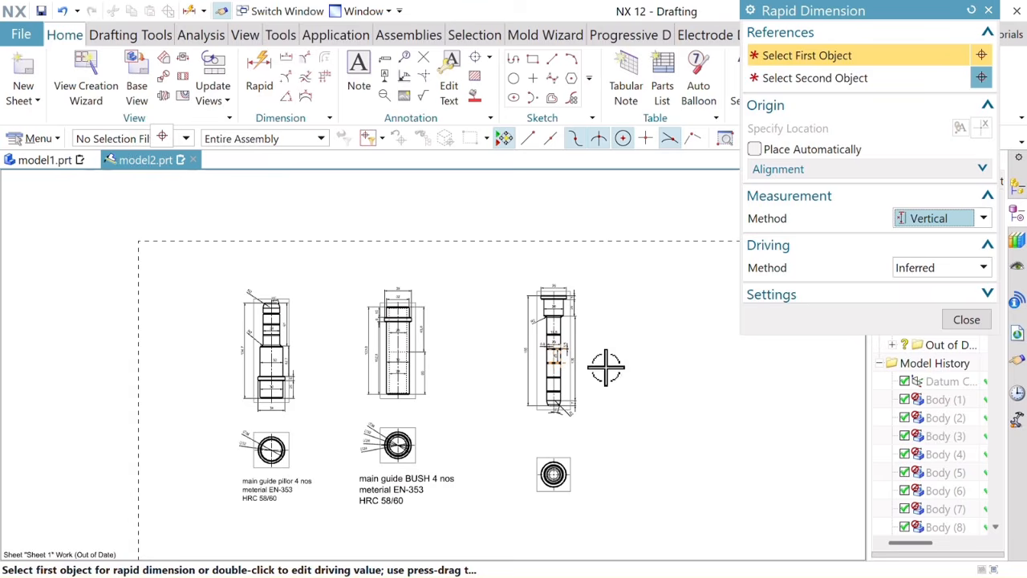
pyautogui.scroll(3, 600, 345)
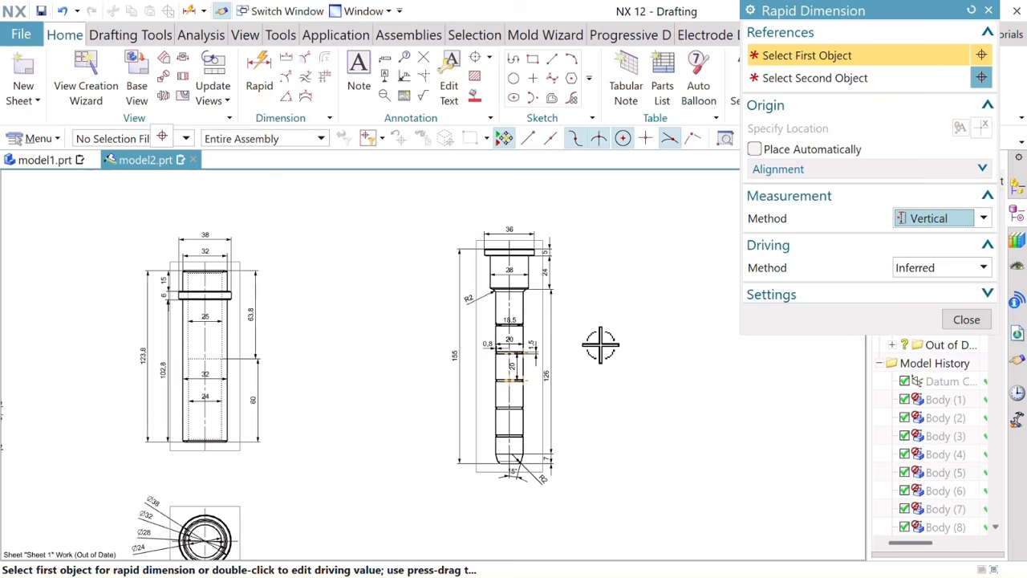
pyautogui.click(953, 215)
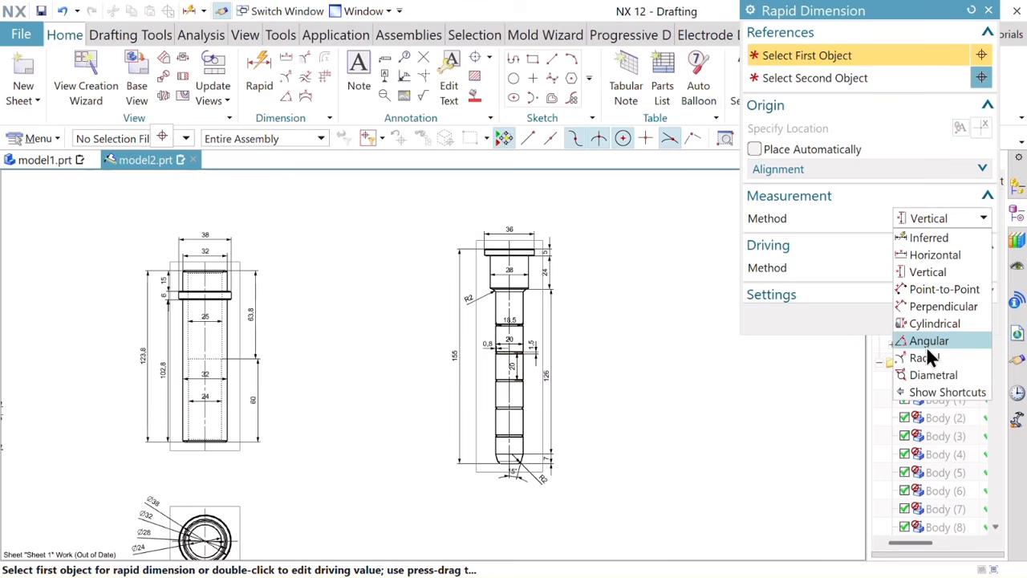
pyautogui.click(934, 375)
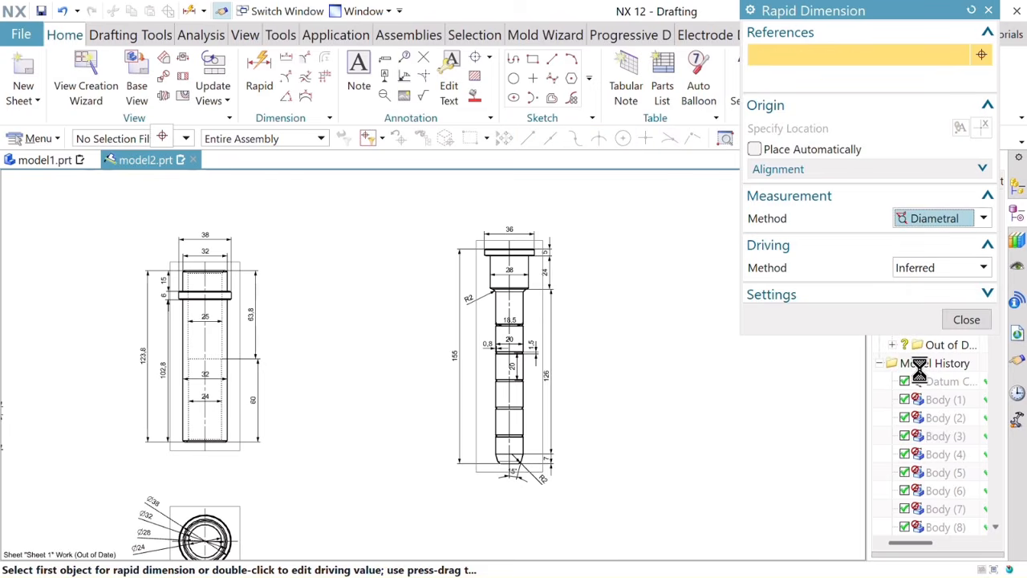
pyautogui.scroll(-3, 522, 498)
pyautogui.scroll(6, 513, 465)
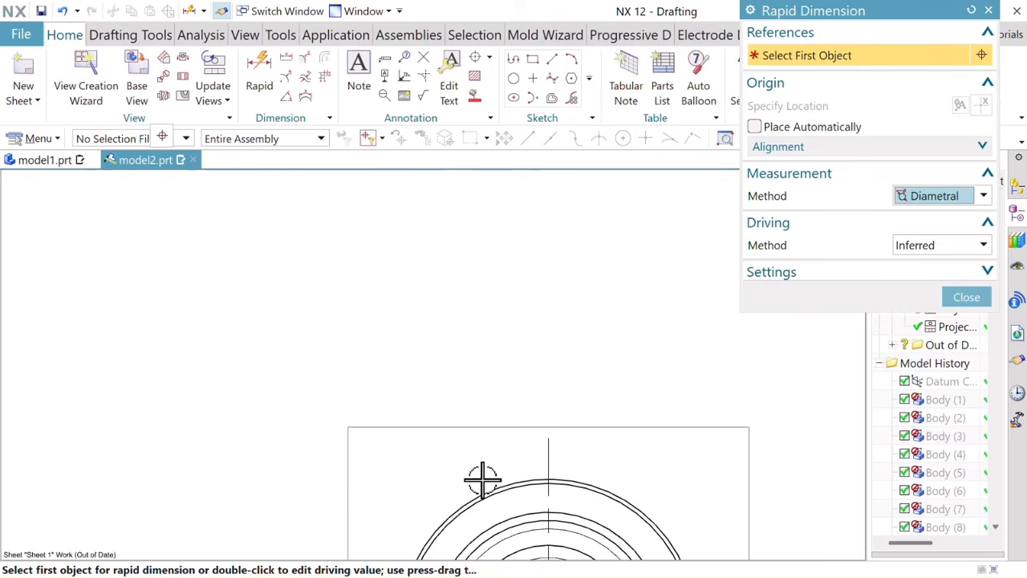
pyautogui.click(486, 483)
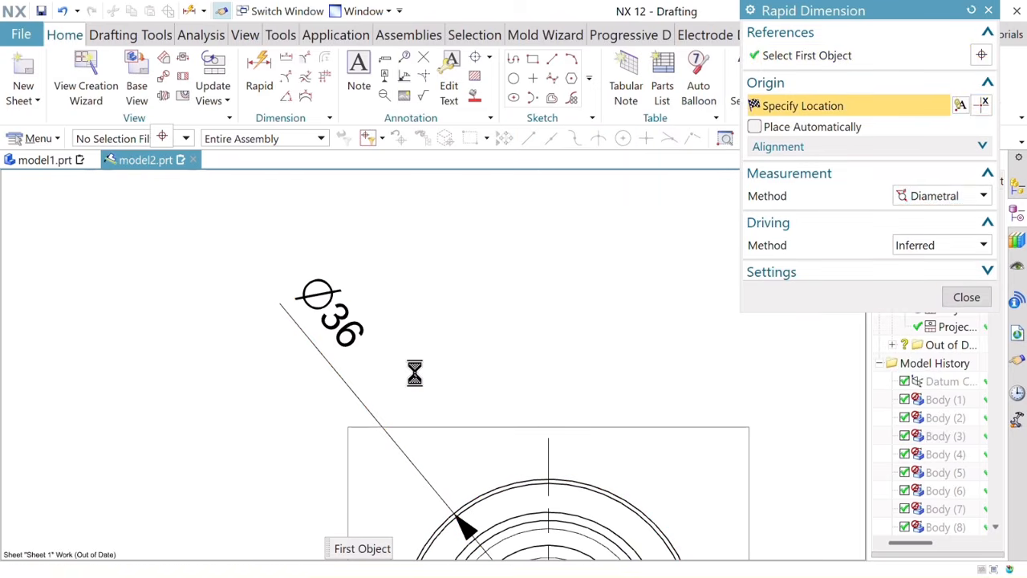
# Step: Add Diametral dimensions to the shoulder circle and the shank circle of the same end view, with the texts on either side of the outermost circle's dimension
pyautogui.scroll(-1, 528, 522)
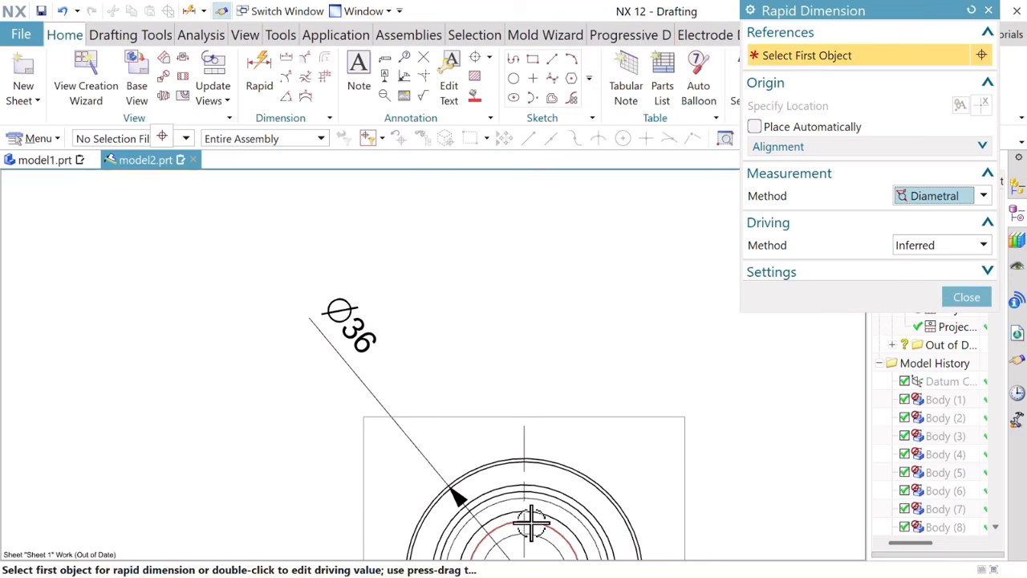
pyautogui.click(488, 490)
pyautogui.click(280, 378)
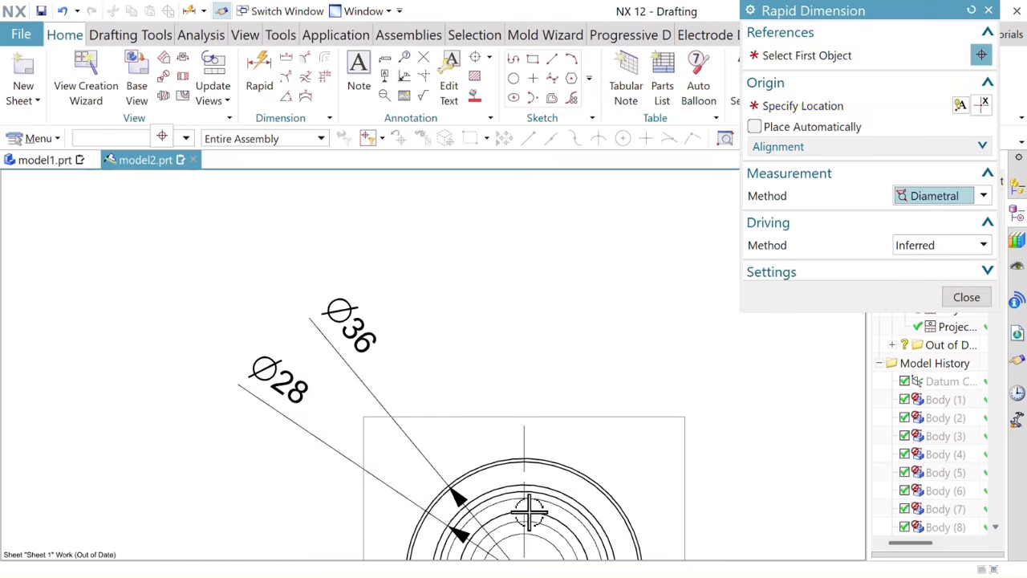
pyautogui.click(503, 522)
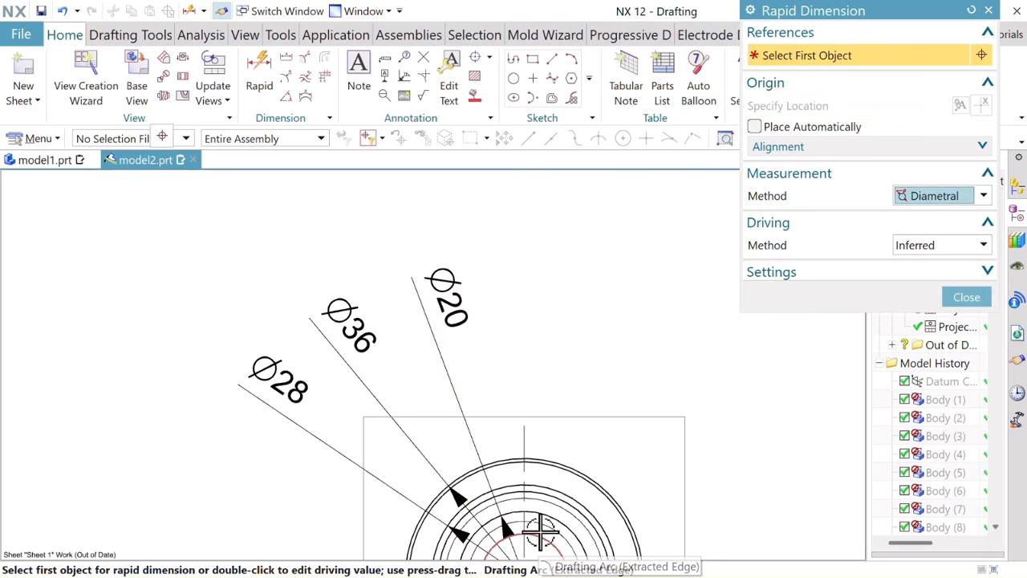
pyautogui.click(968, 296)
# Step: Add a Vertical dimension for the width of the main guide pillar's uppermost groove, placing the text left of the pillar
pyautogui.scroll(-5, 690, 377)
pyautogui.scroll(-3, 686, 381)
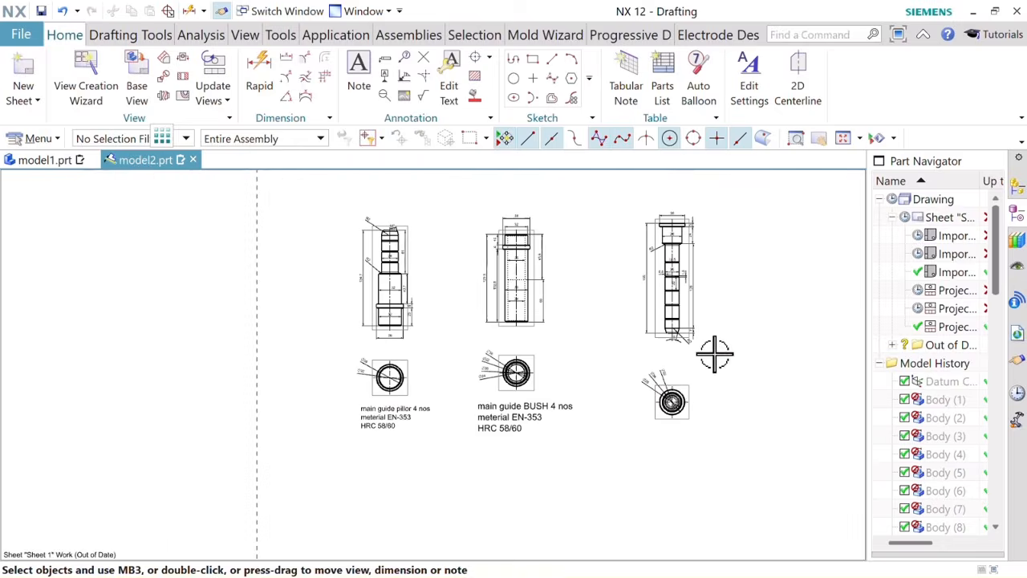
pyautogui.scroll(8, 303, 206)
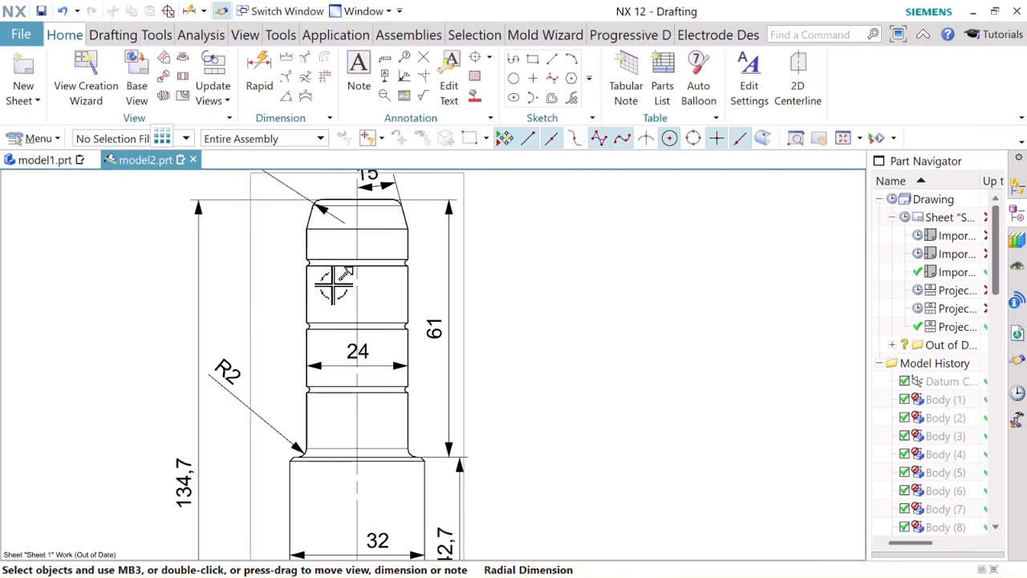
pyautogui.click(259, 72)
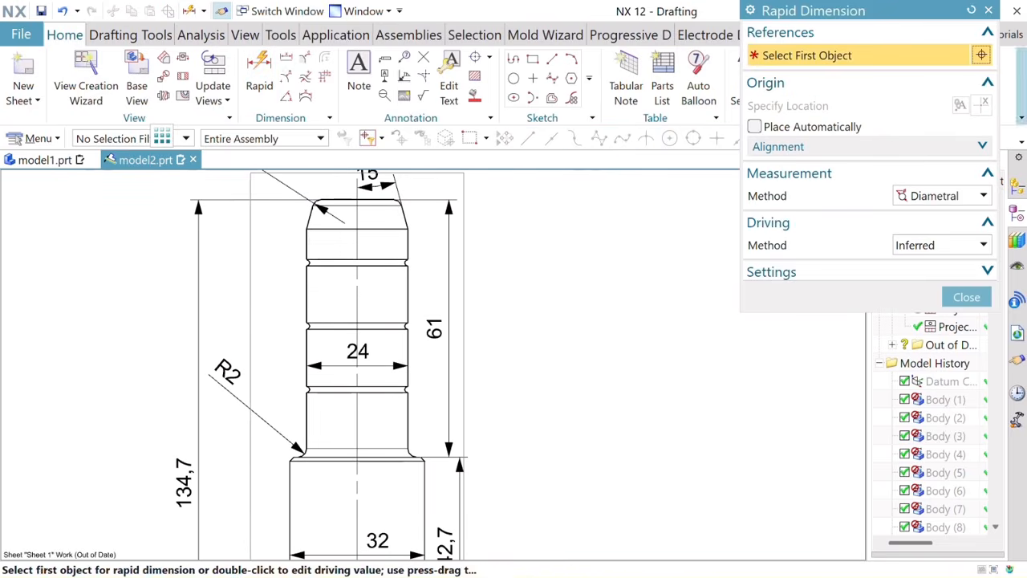
pyautogui.click(980, 197)
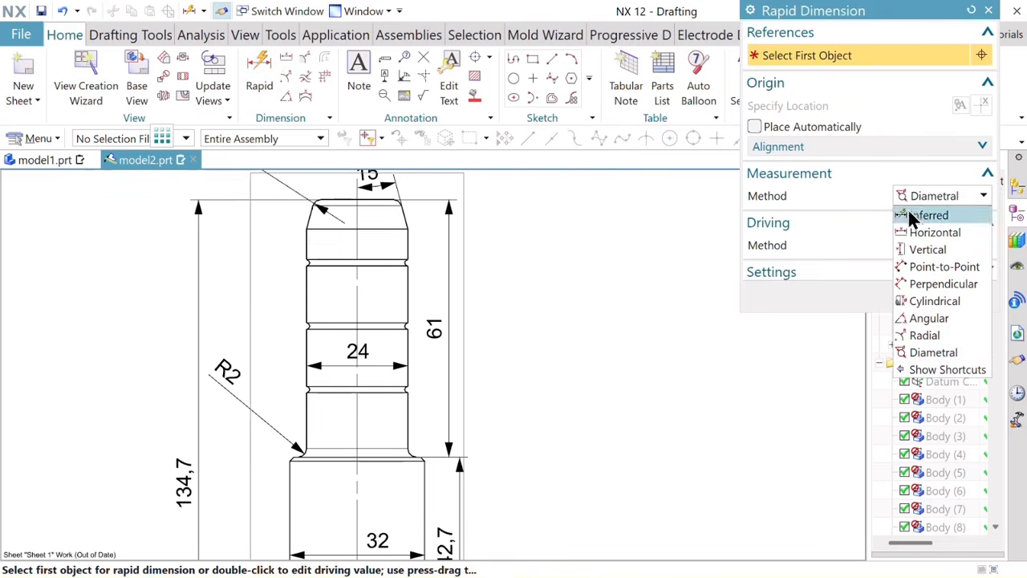
pyautogui.click(931, 248)
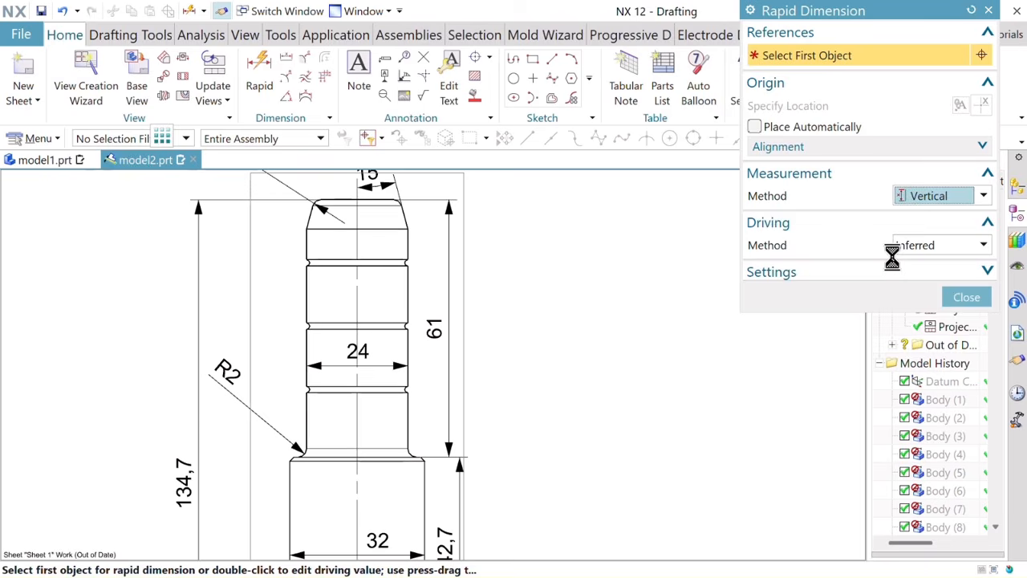
pyautogui.click(333, 264)
pyautogui.click(275, 254)
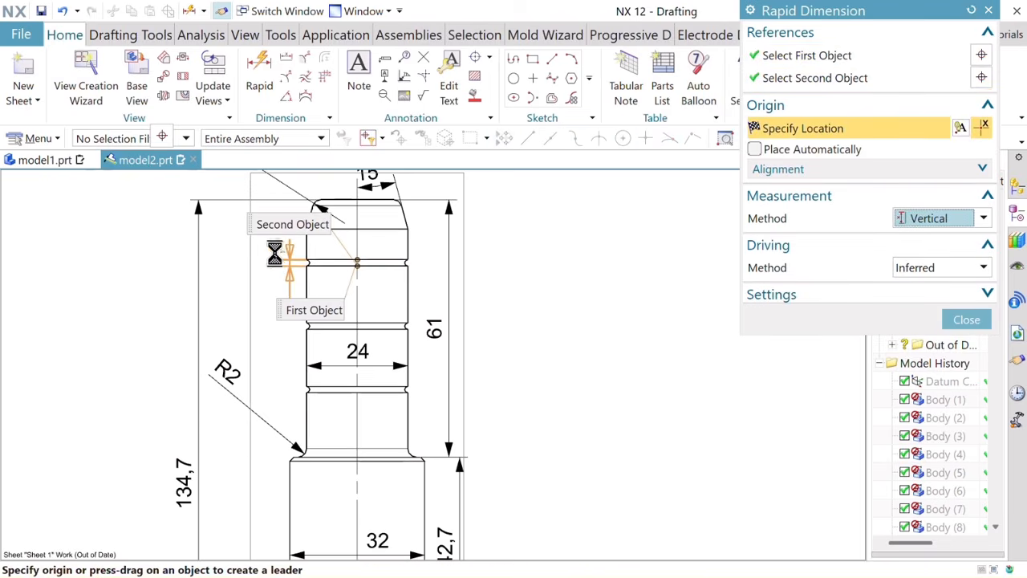
pyautogui.moveTo(288, 302)
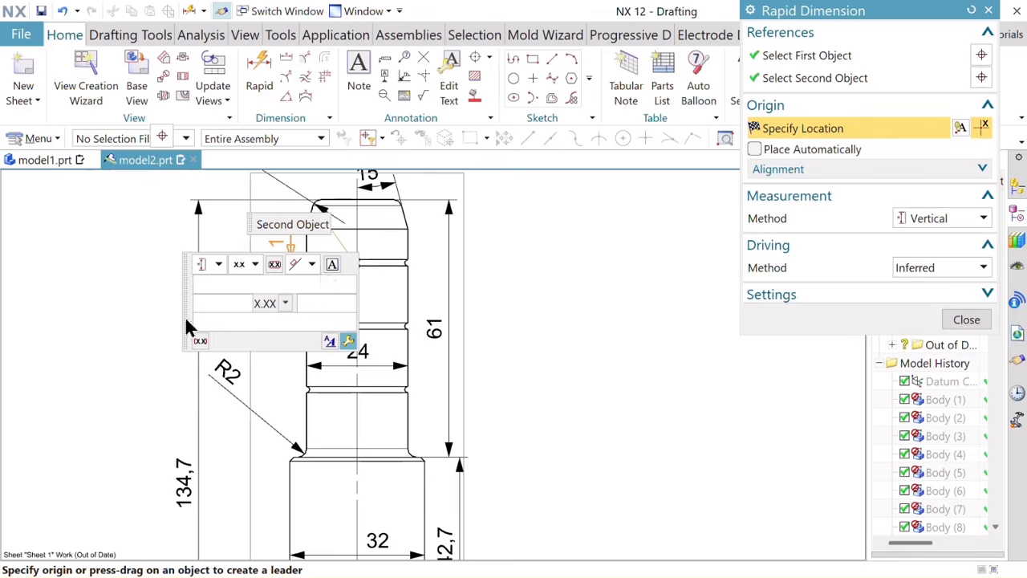
pyautogui.click(279, 245)
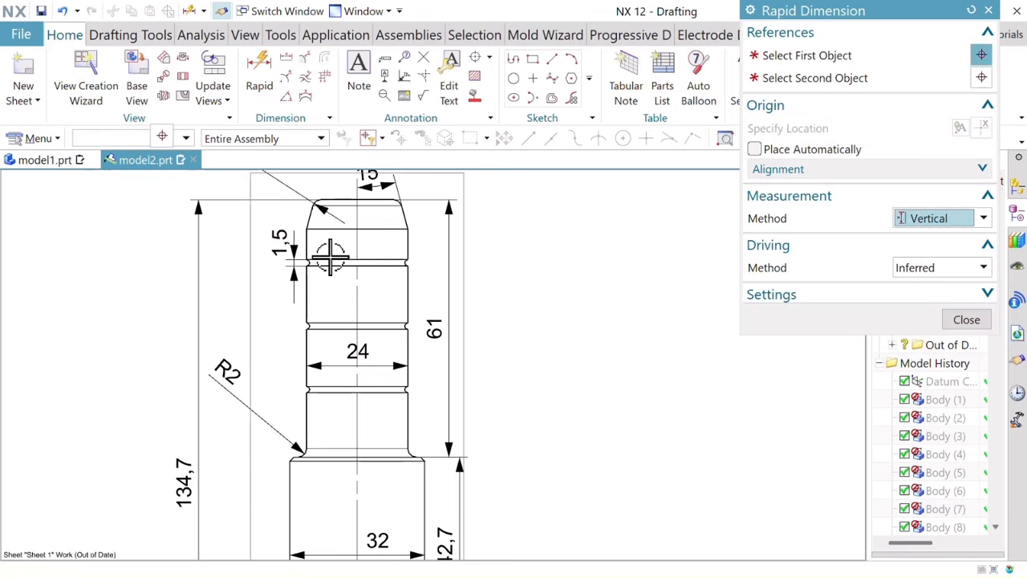
# Step: Dimension the vertical spacing between the main guide pillar's first and second grooves, with the text inside the pillar outline
pyautogui.scroll(4, 333, 318)
pyautogui.scroll(-3, 333, 319)
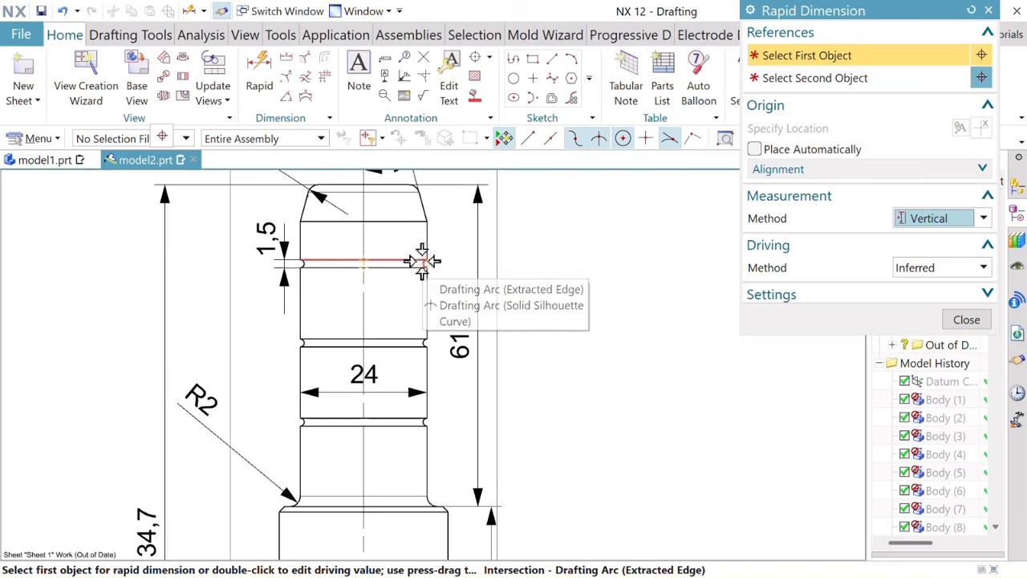
pyautogui.scroll(5, 423, 261)
pyautogui.scroll(2, 423, 264)
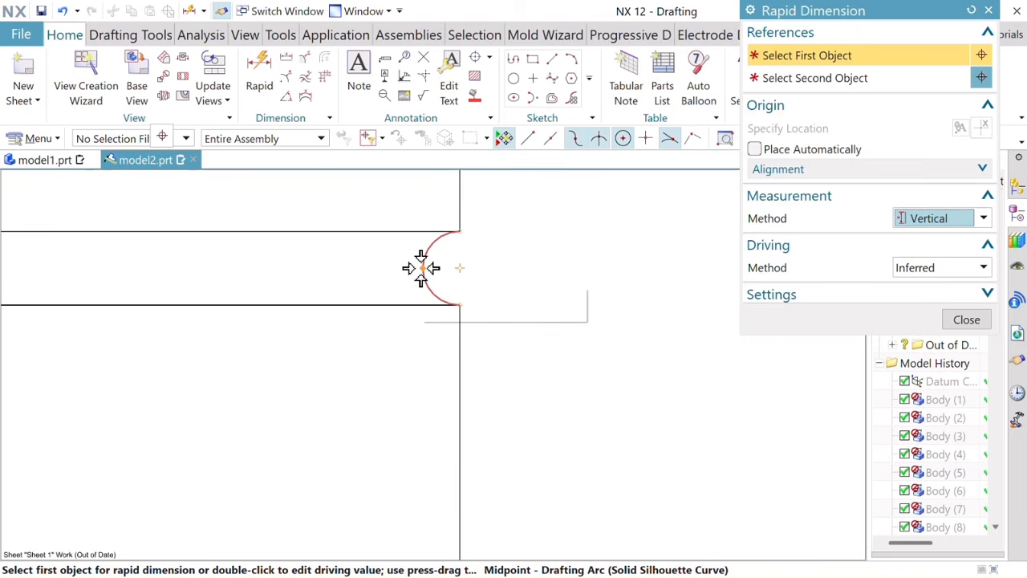
pyautogui.click(423, 267)
pyautogui.scroll(-5, 415, 303)
pyautogui.scroll(6, 413, 377)
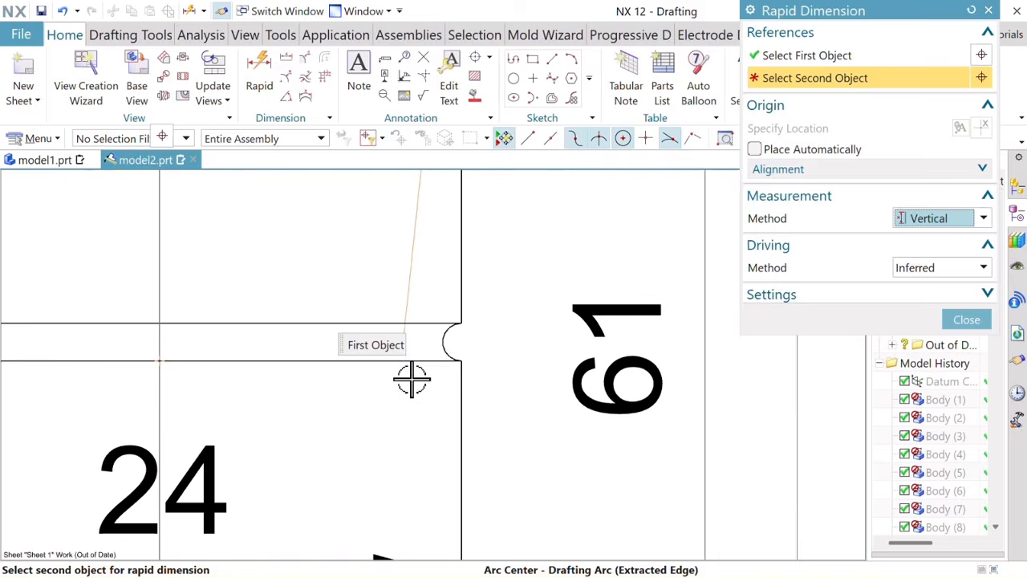
pyautogui.click(439, 335)
pyautogui.scroll(-5, 371, 321)
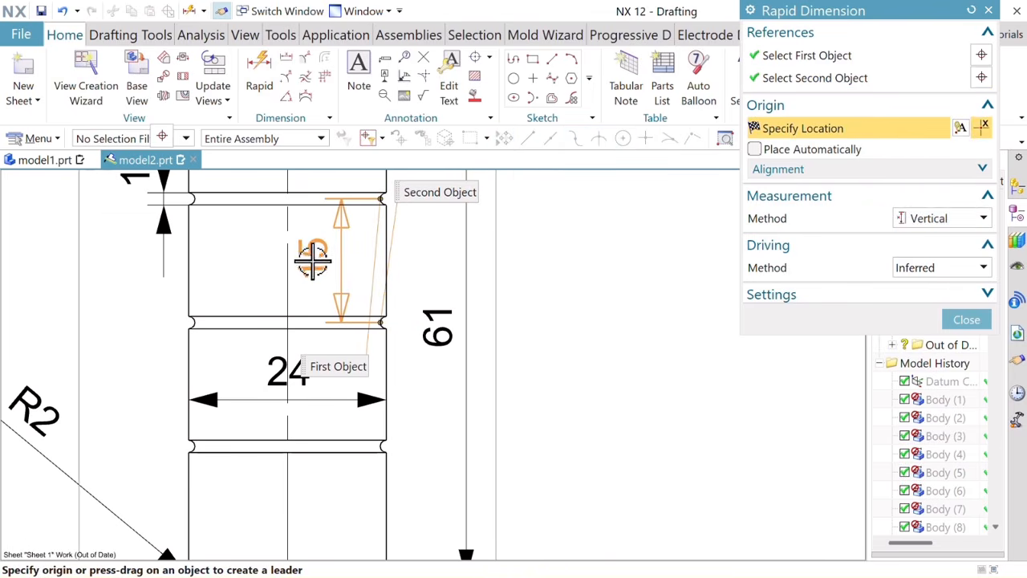
pyautogui.click(315, 259)
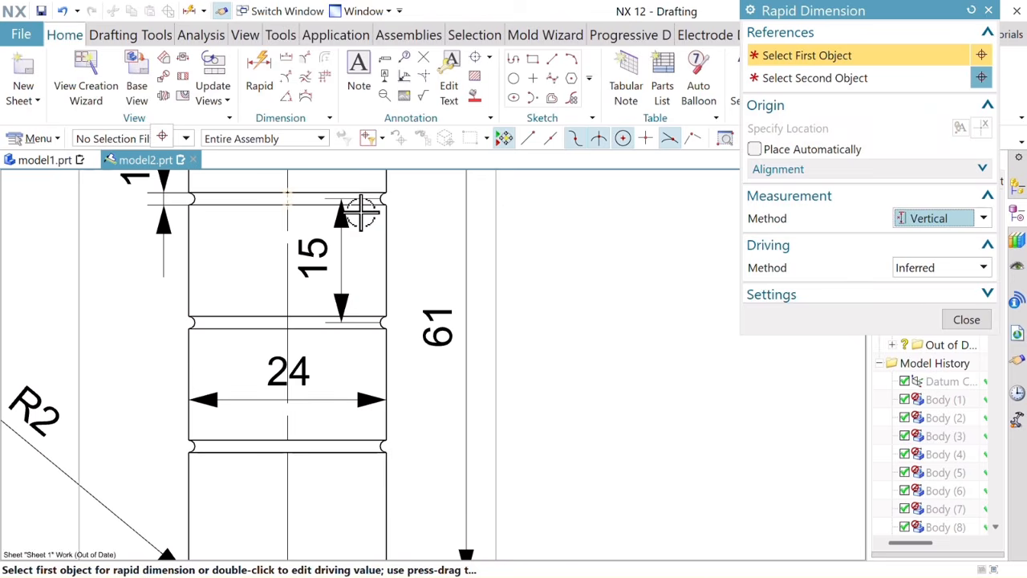
# Step: Add a Horizontal dimension for the depth of the main guide pillar's second groove, from its bottom to the left edge, with the text outside left
pyautogui.scroll(-1, 351, 305)
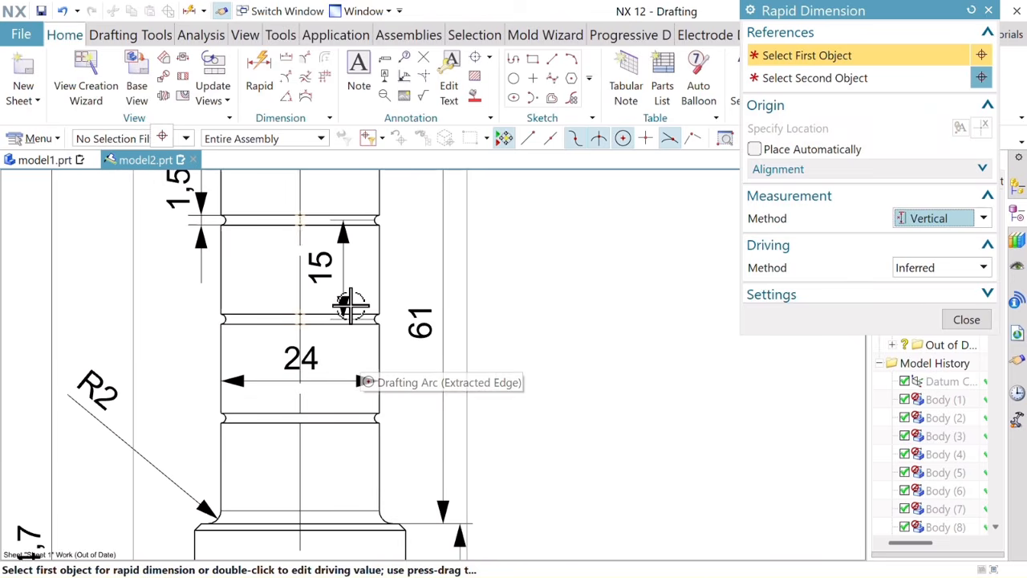
pyautogui.scroll(-1, 367, 285)
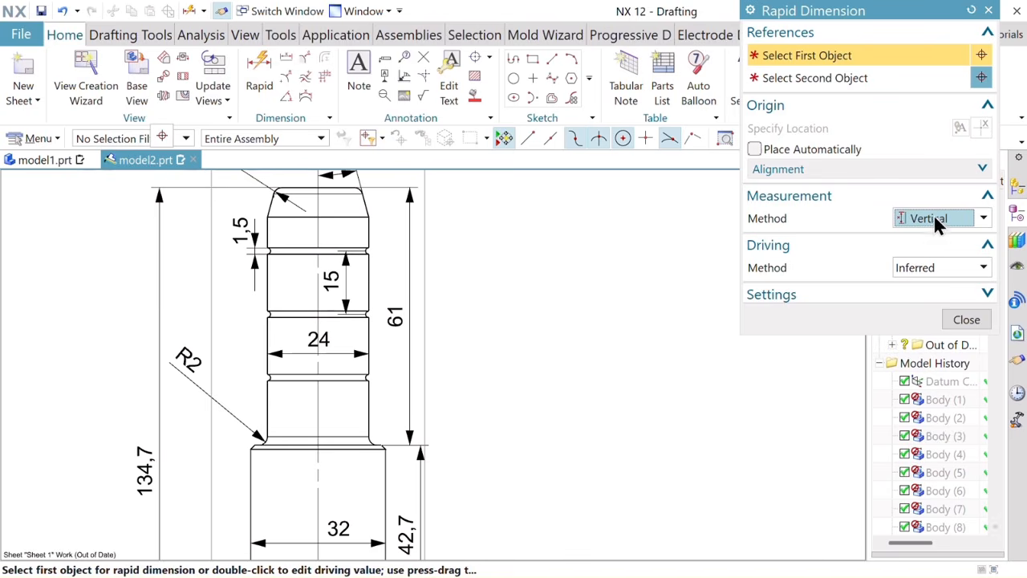
pyautogui.click(960, 215)
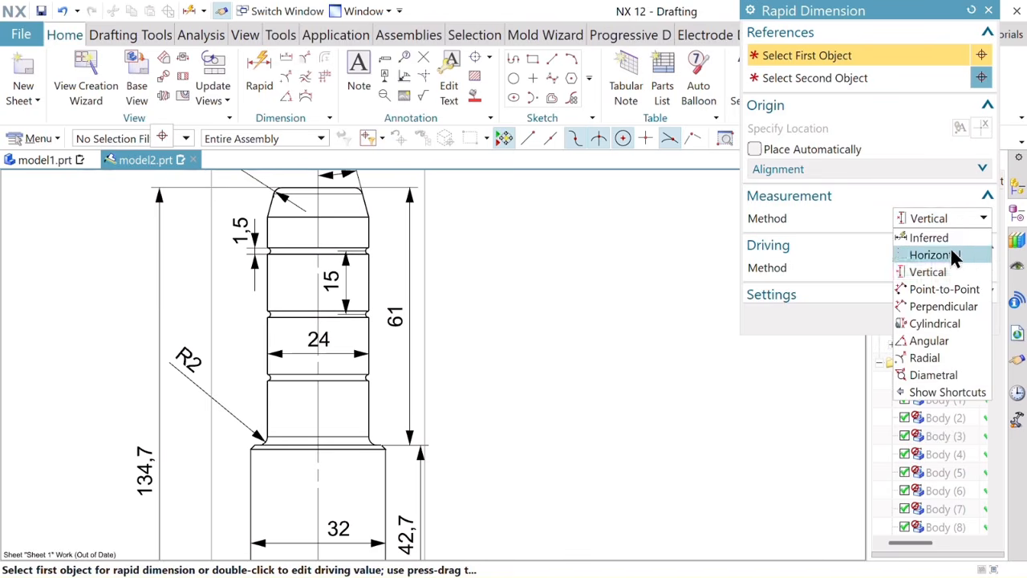
pyautogui.click(931, 255)
pyautogui.scroll(3, 275, 319)
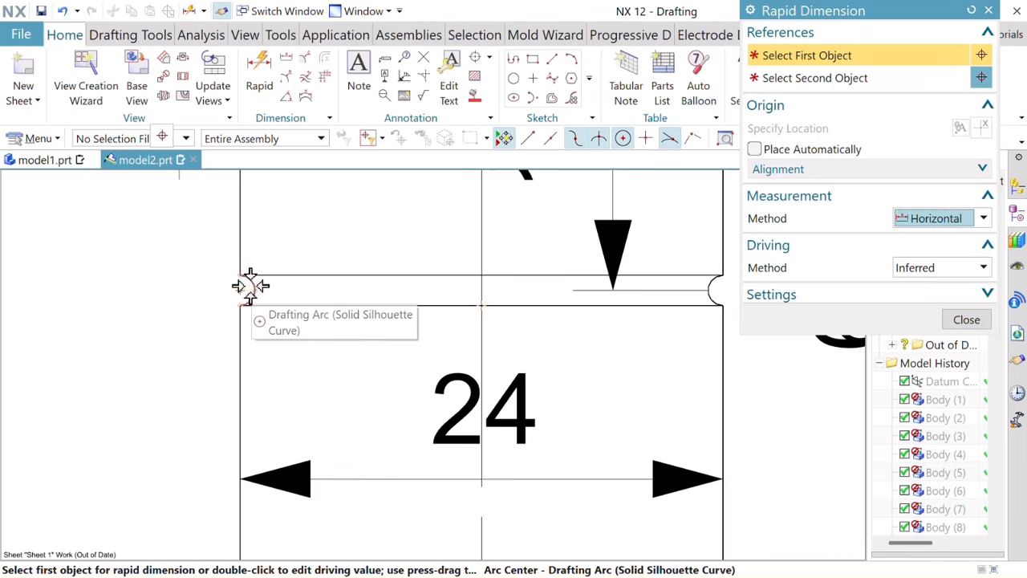
pyautogui.click(256, 289)
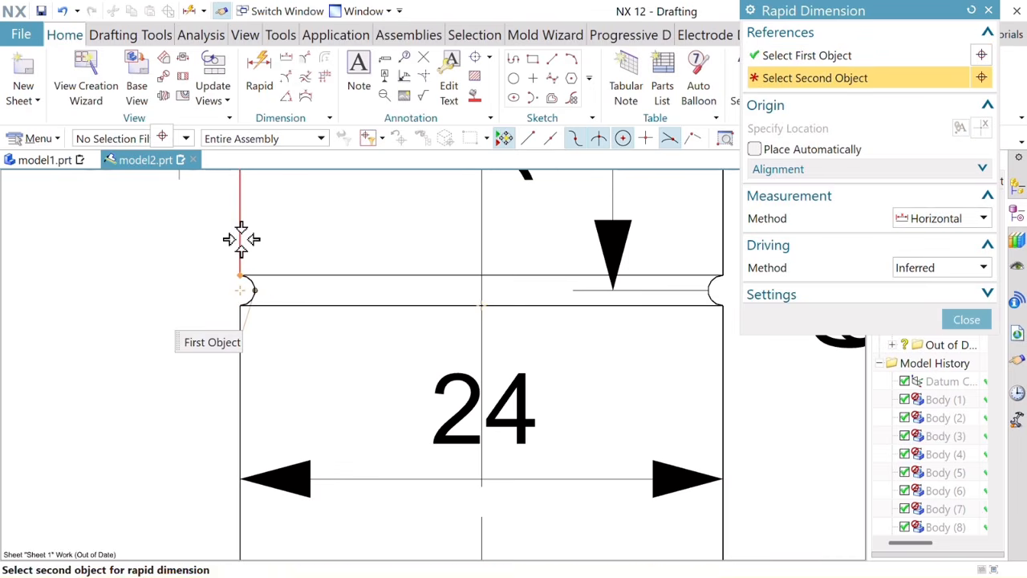
pyautogui.click(240, 237)
pyautogui.click(80, 321)
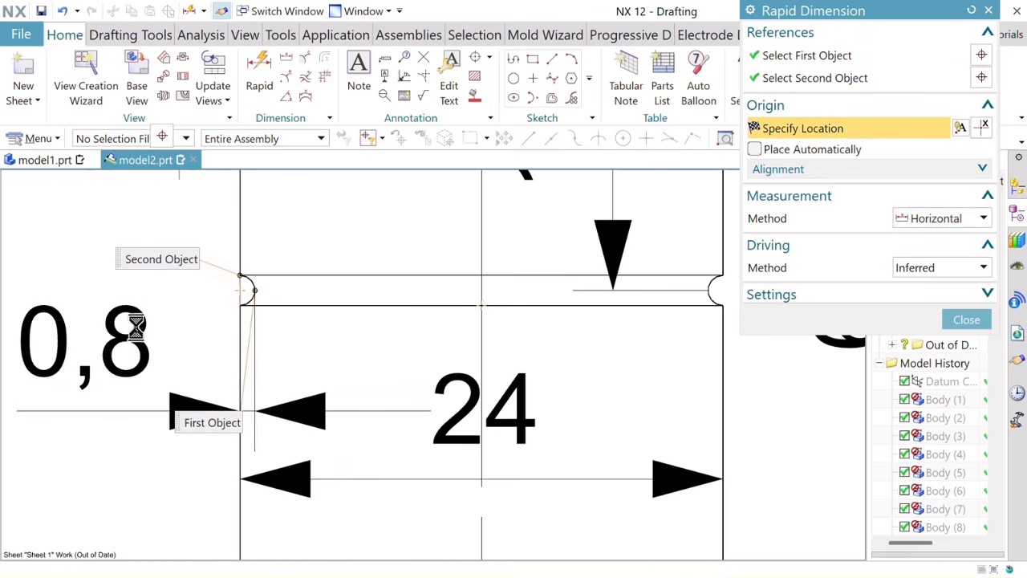
pyautogui.scroll(-1, 300, 293)
pyautogui.scroll(-5, 337, 319)
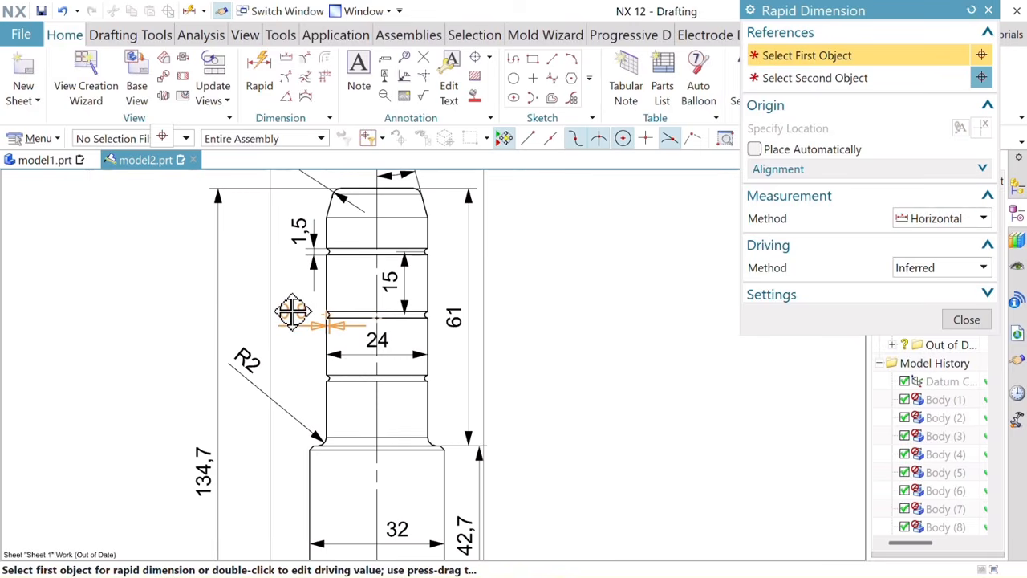
pyautogui.scroll(5, 332, 396)
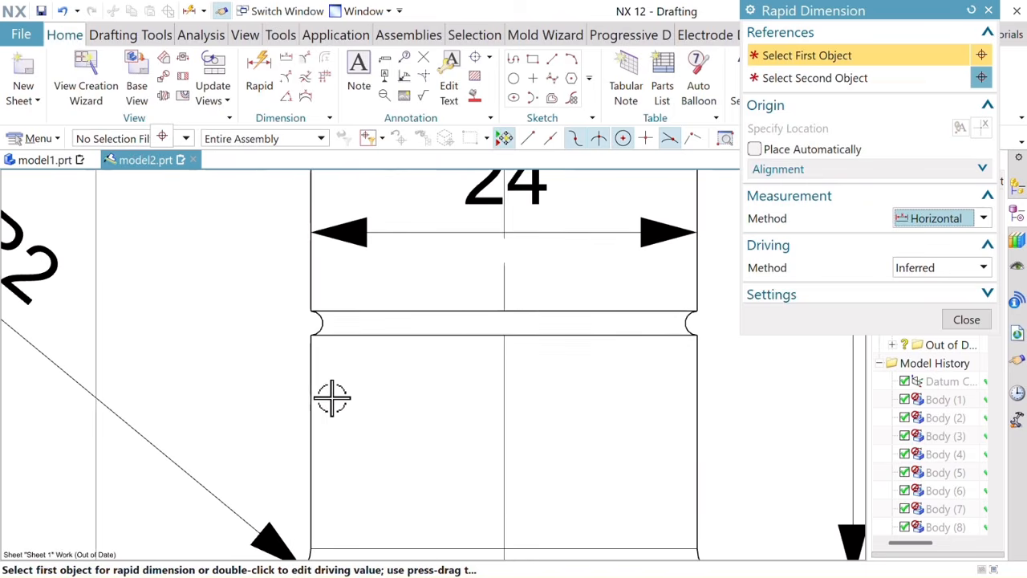
# Step: Add a Horizontal dimension between the opposite bottoms of the main guide pillar's lowest groove, with the text below the groove inside the outline
pyautogui.click(331, 268)
pyautogui.scroll(-4, 333, 298)
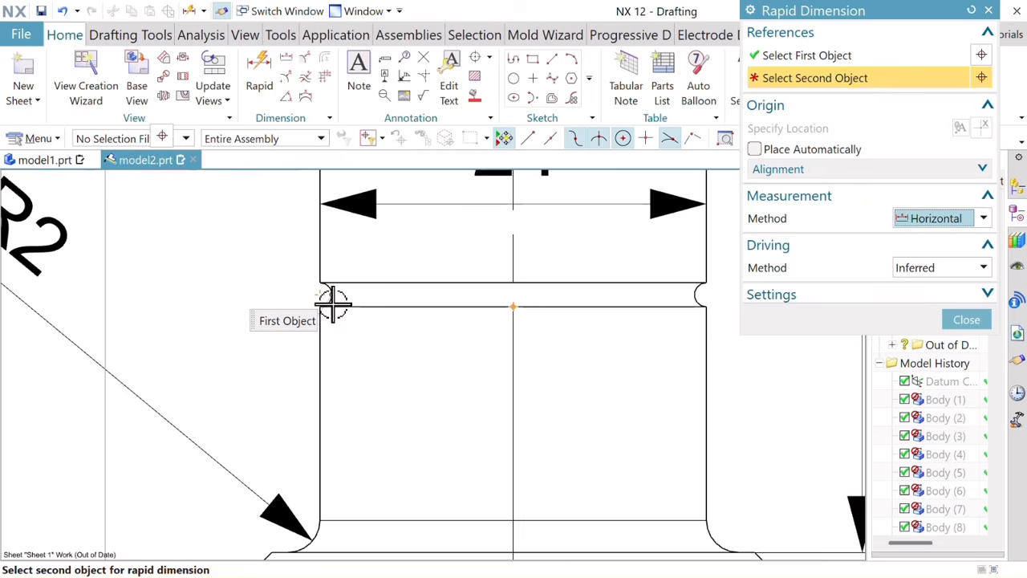
pyautogui.scroll(5, 631, 298)
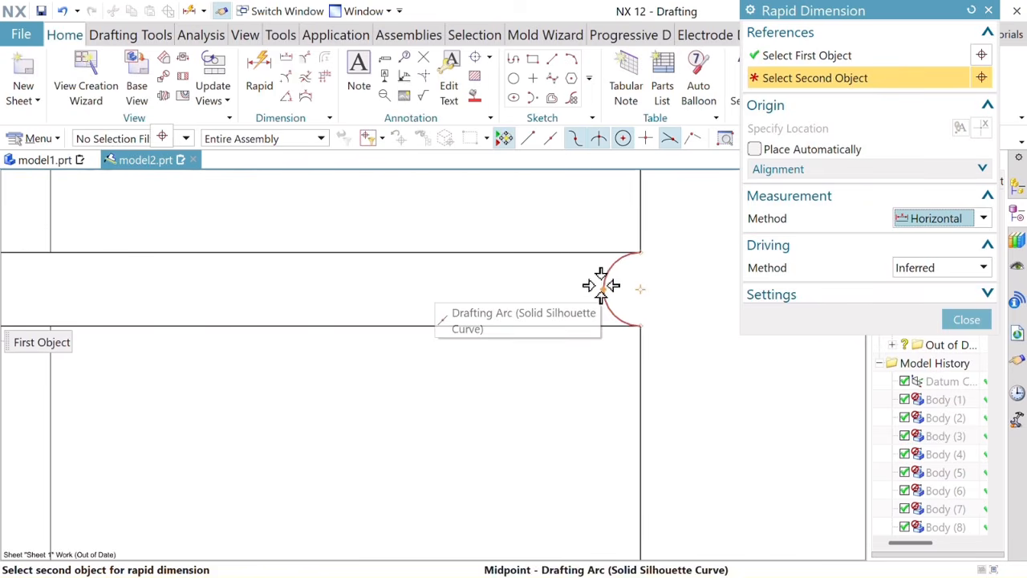
pyautogui.click(602, 286)
pyautogui.scroll(-5, 415, 294)
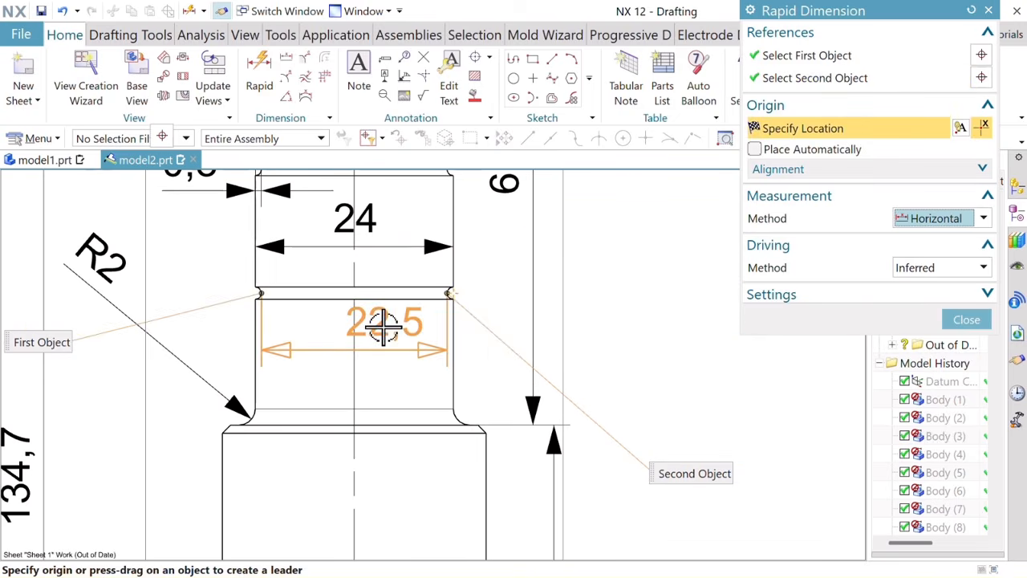
pyautogui.click(356, 337)
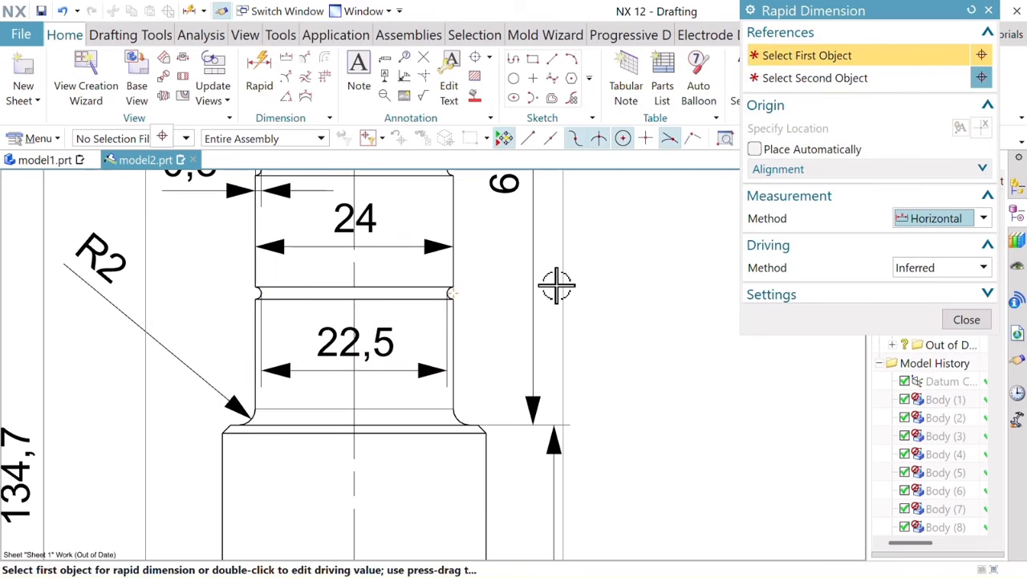
pyautogui.scroll(-5, 556, 286)
pyautogui.scroll(-6, 655, 409)
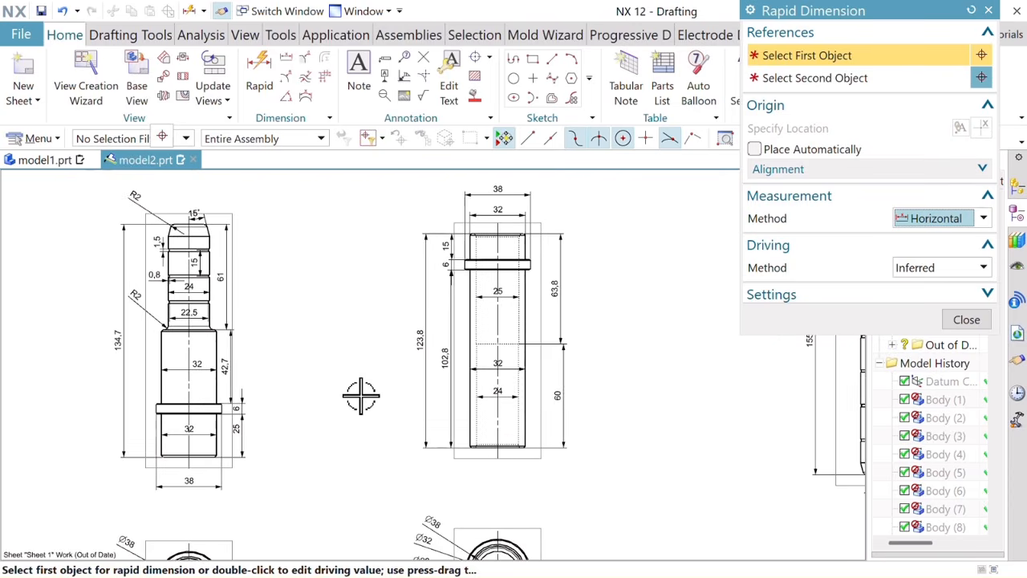
pyautogui.moveTo(617, 432)
pyautogui.mouseDown(button='middle')
pyautogui.moveTo(624, 452)
pyautogui.moveTo(523, 319)
pyautogui.mouseUp(button='middle')
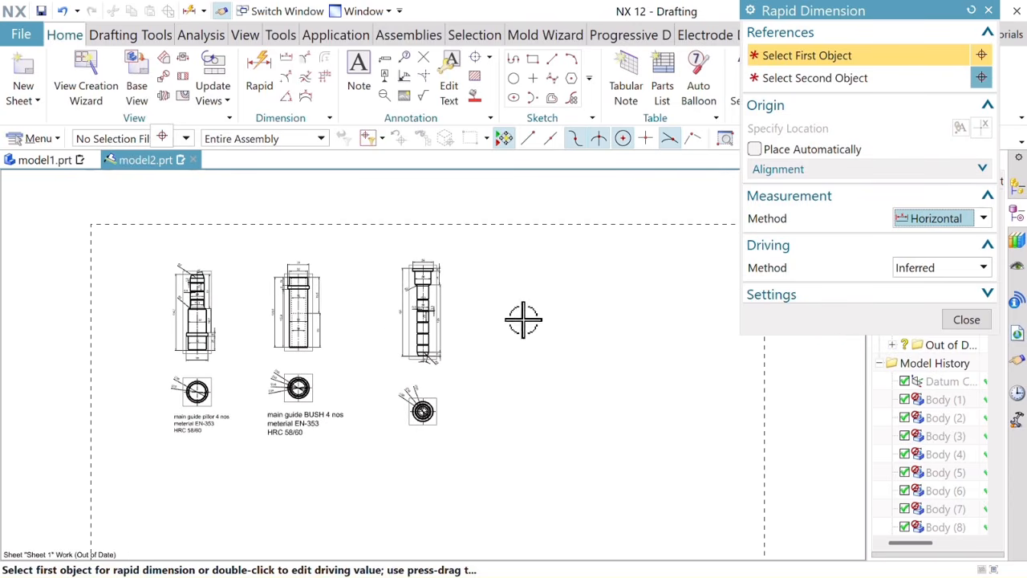
pyautogui.moveTo(522, 356)
pyautogui.mouseDown(button='middle')
pyautogui.moveTo(550, 367)
pyautogui.moveTo(549, 333)
pyautogui.mouseUp(button='middle')
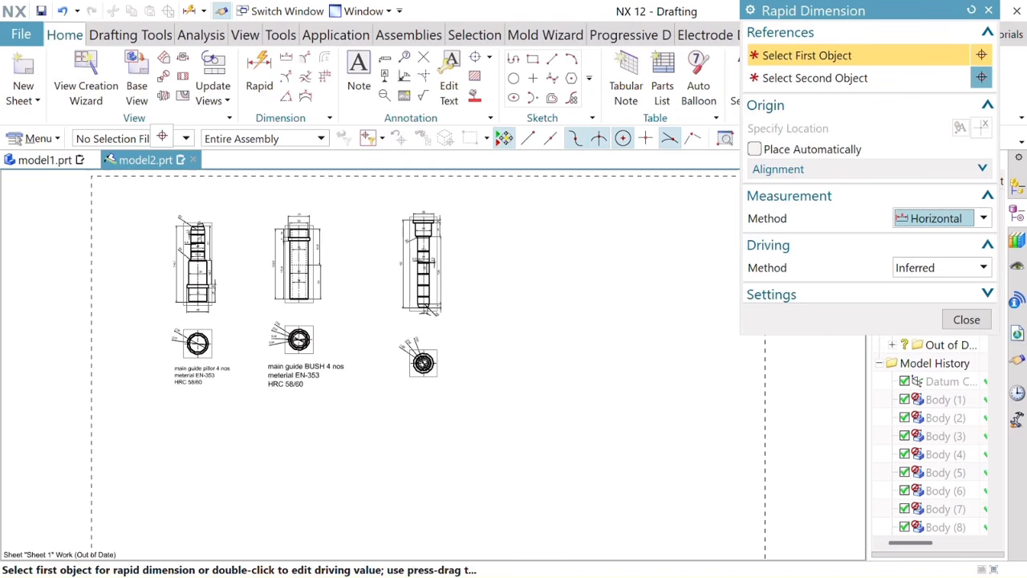
pyautogui.click(980, 331)
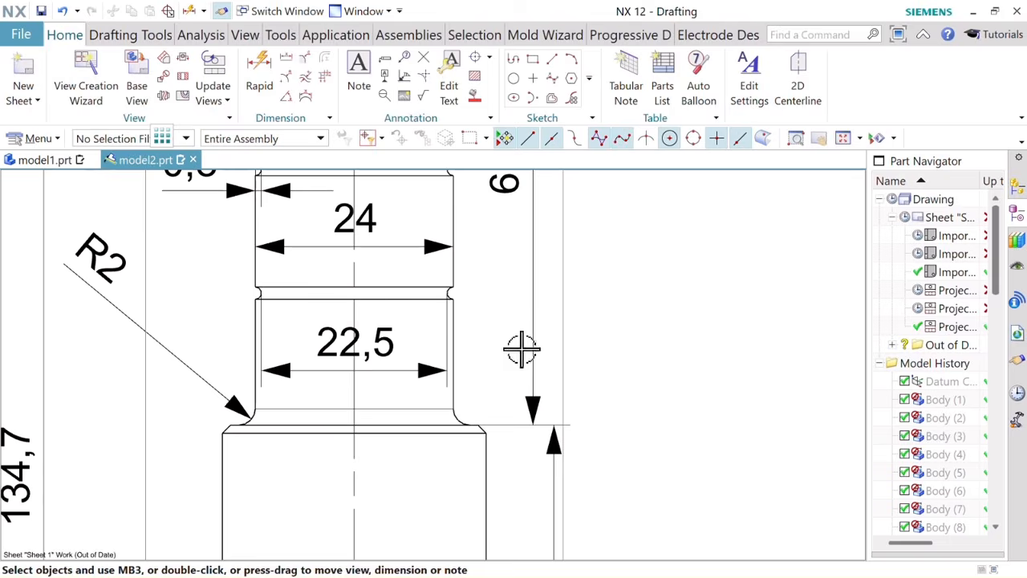
# Step: Move the ejector guide pillar's end view up, closer to the pillar's side view
pyautogui.scroll(-7, 624, 399)
pyautogui.keyDown('shift'); pyautogui.moveTo(741, 415); pyautogui.dragTo(528, 320, button='middle'); pyautogui.keyUp('shift')
pyautogui.scroll(-3, 418, 248)
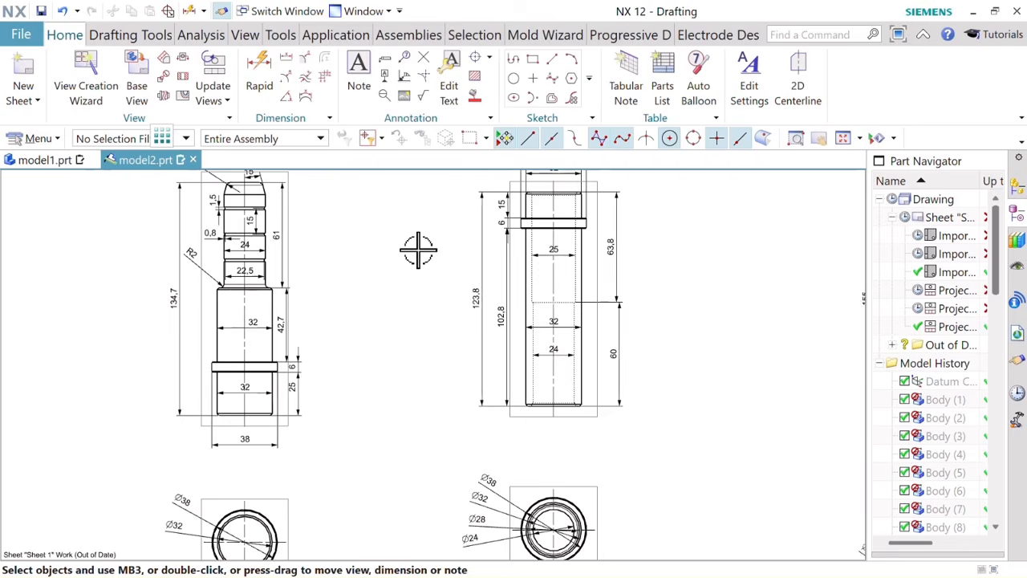
pyautogui.scroll(-3, 746, 312)
pyautogui.scroll(6, 579, 342)
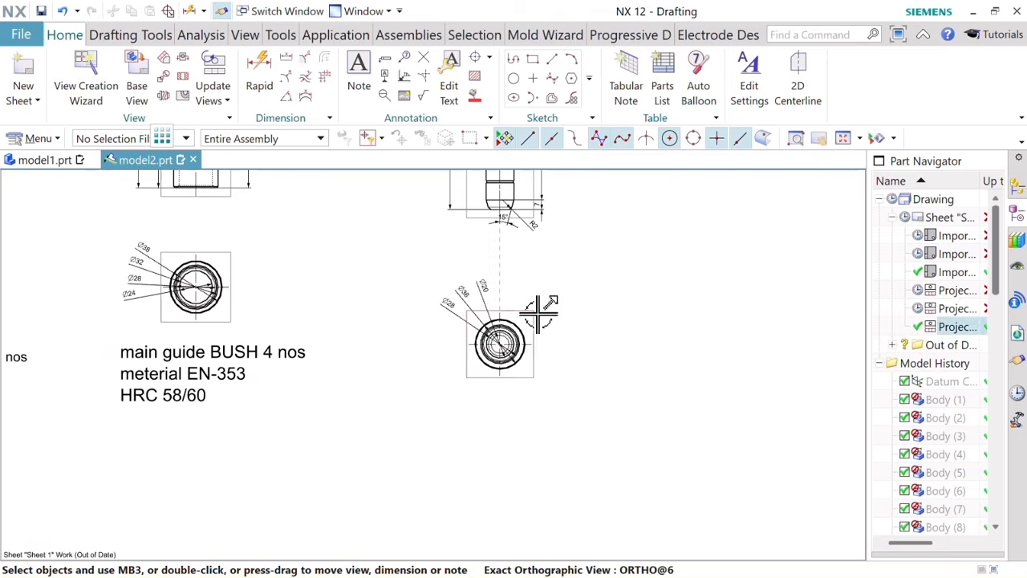
pyautogui.moveTo(534, 310)
pyautogui.mouseDown()
pyautogui.moveTo(527, 265)
pyautogui.moveTo(521, 278)
pyautogui.mouseUp()
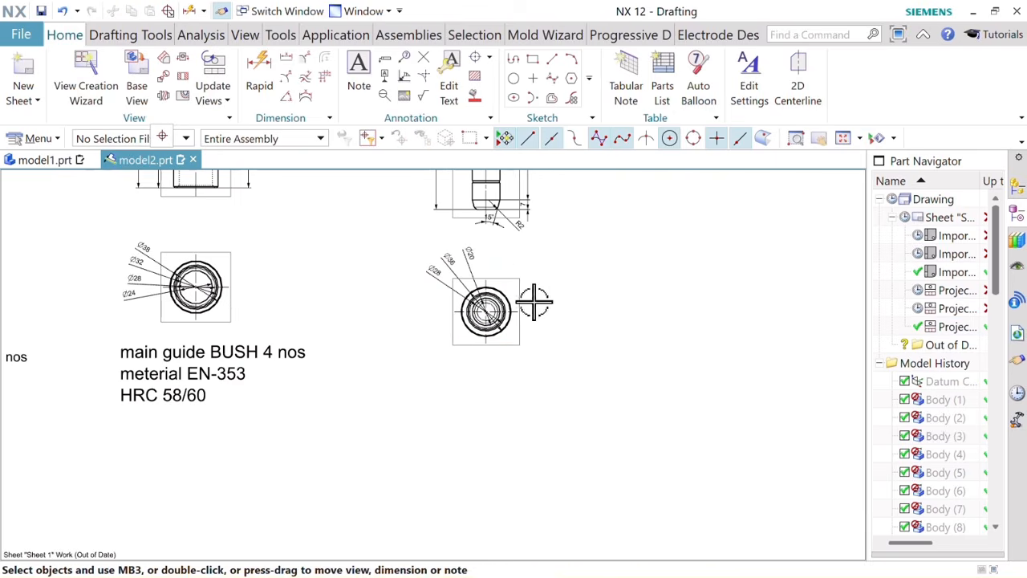
# Step: Add a three-line note "ejector guide pillor 2 nos", "meterial EN-353", "HRC 58/60" below the ejector guide pillar's end view
pyautogui.click(366, 71)
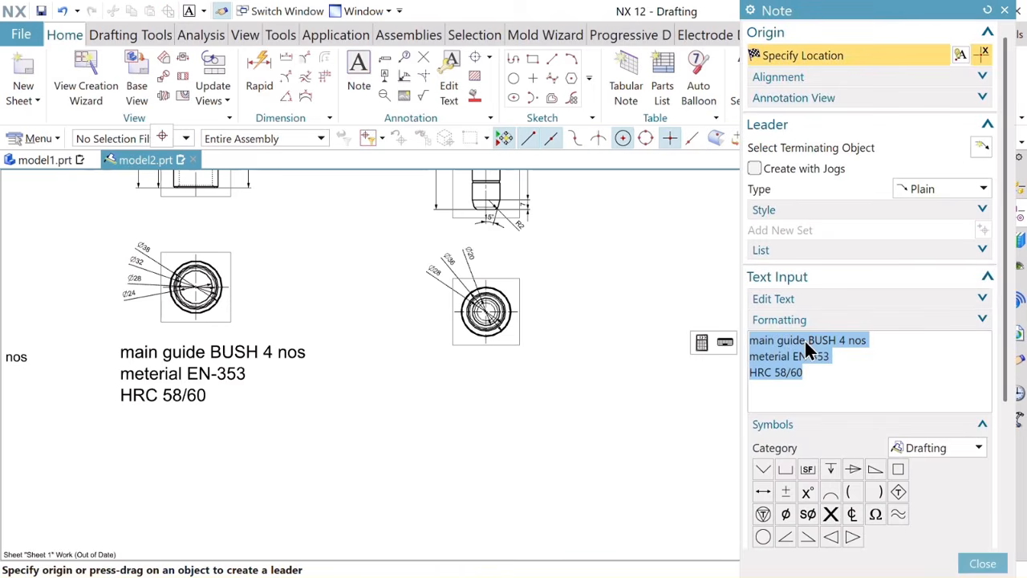
pyautogui.click(839, 340)
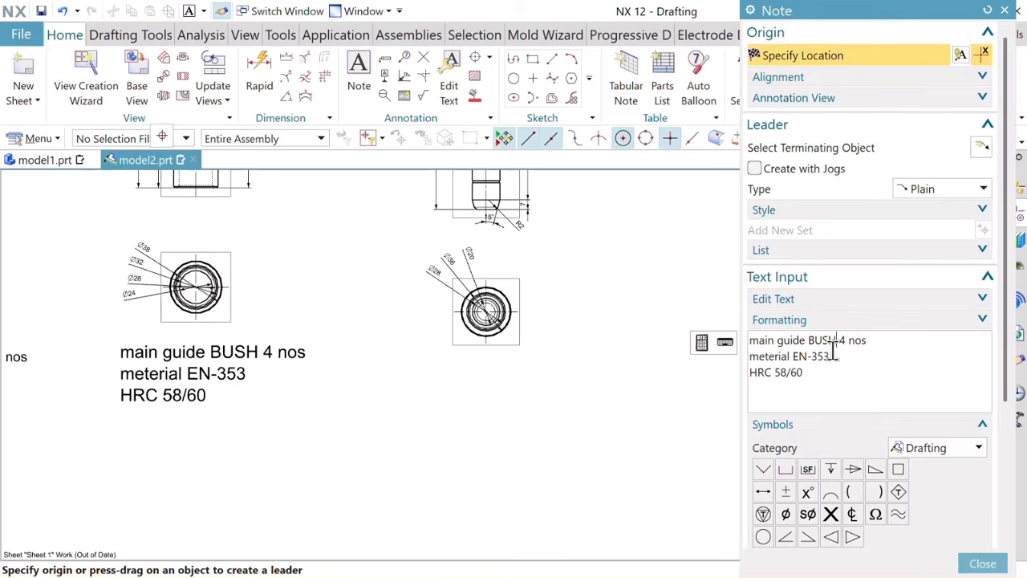
pyautogui.press('BackSpace')
pyautogui.press('BackSpace')
pyautogui.press('BackSpace')
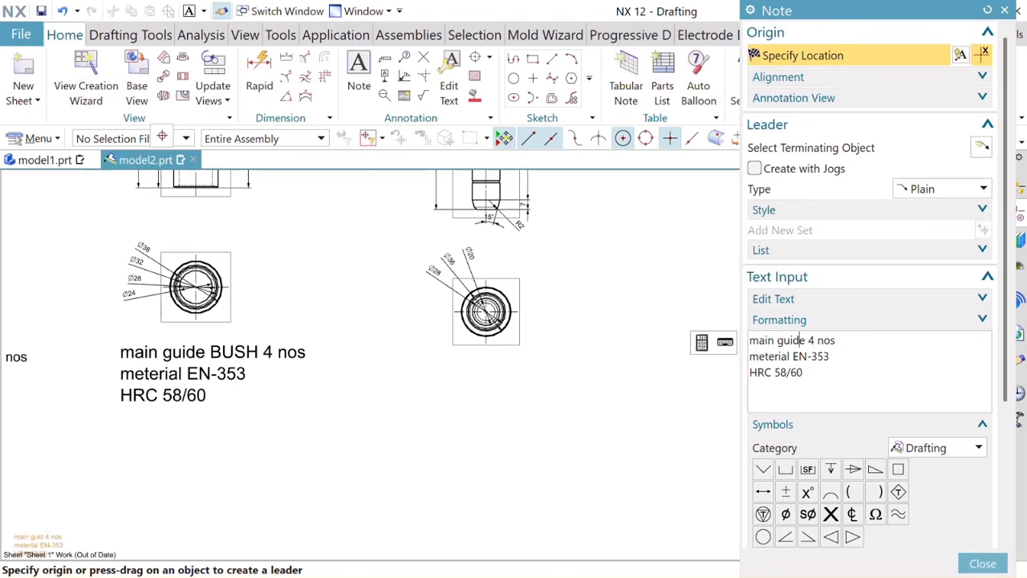
pyautogui.press('BackSpace')
pyautogui.press('BackSpace')
pyautogui.press('BackSpace')
pyautogui.press('BackSpace')
pyautogui.press('BackSpace')
pyautogui.press('BackSpace')
pyautogui.press('BackSpace')
pyautogui.press('BackSpace')
pyautogui.press('BackSpace')
pyautogui.press('BackSpace')
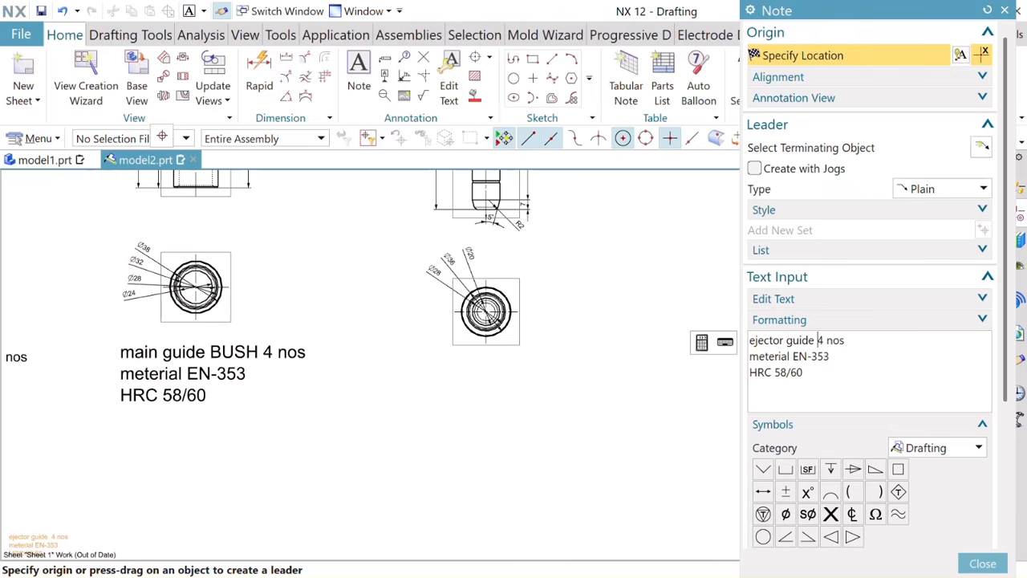
pyautogui.write('pillor')
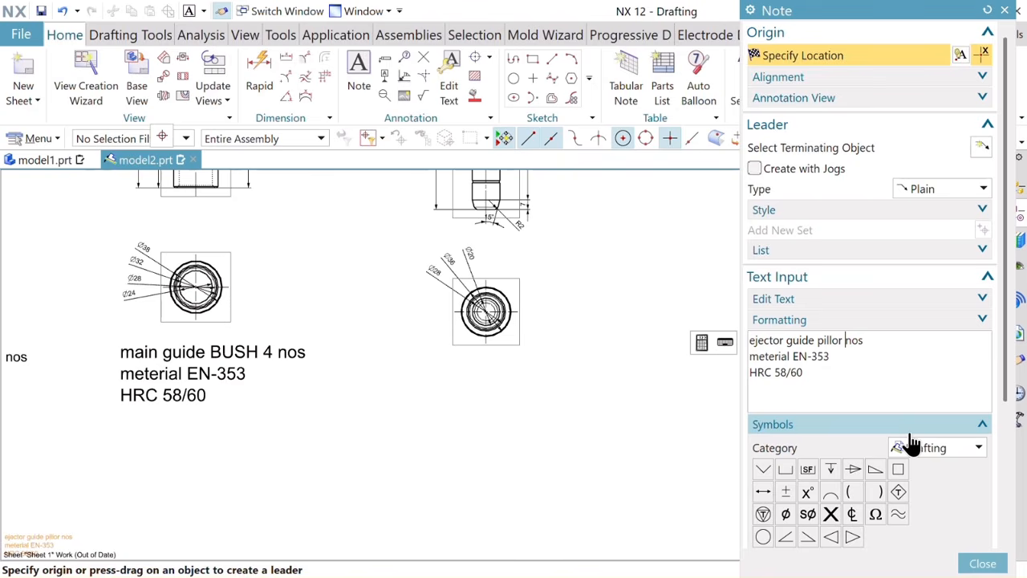
pyautogui.write('2')
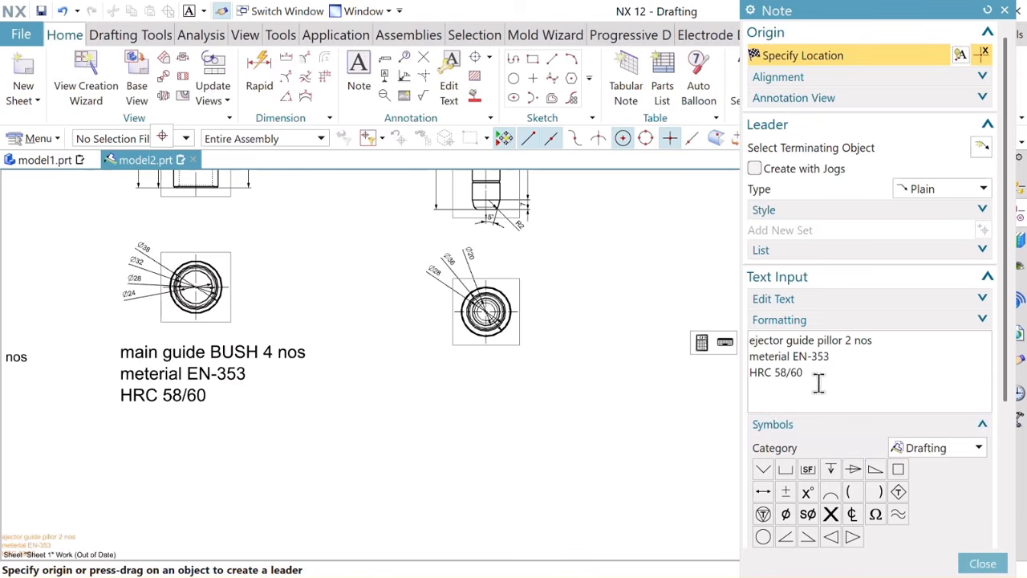
pyautogui.click(485, 387)
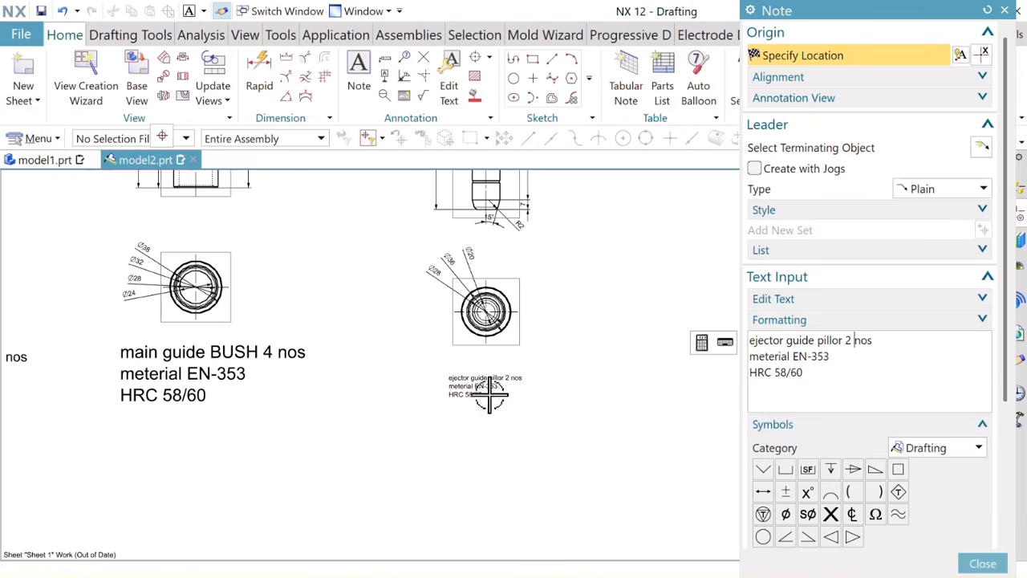
pyautogui.click(981, 565)
# Step: Switch to full-screen display and set the ejector guide pillar note's lettering height to 8.5
pyautogui.hotkey('alt', 'Return')
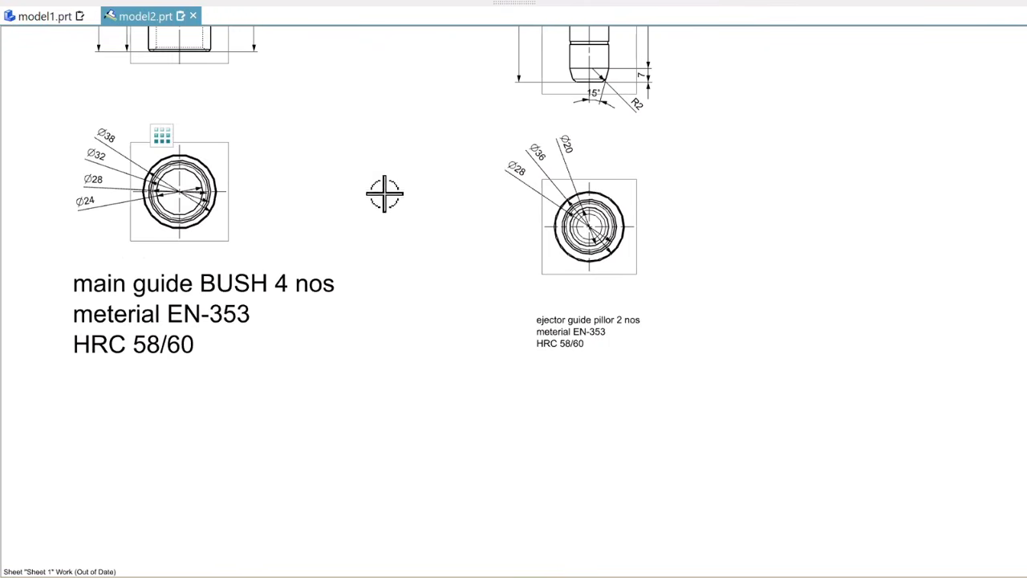
pyautogui.moveTo(381, 2)
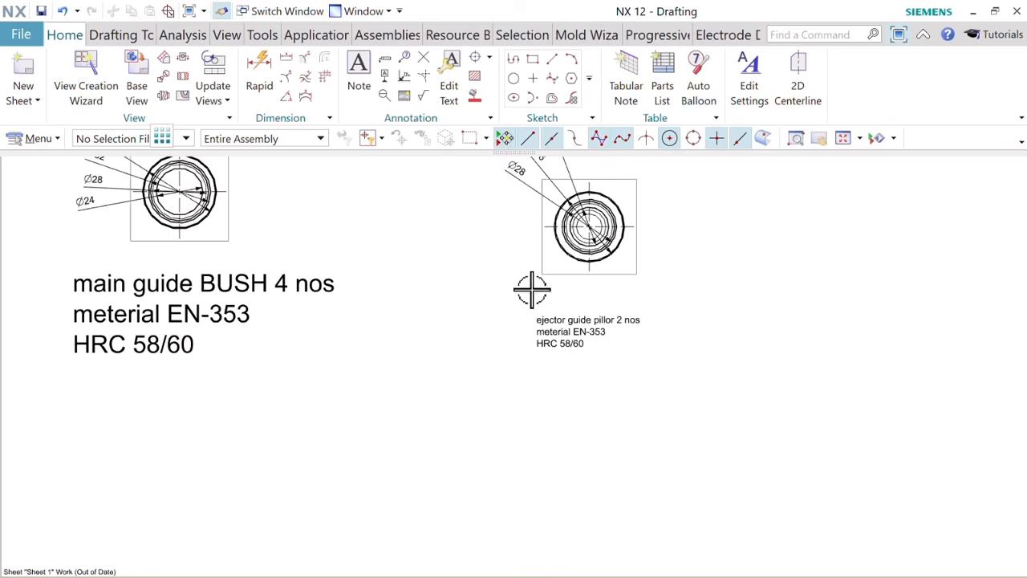
pyautogui.rightClick(573, 324)
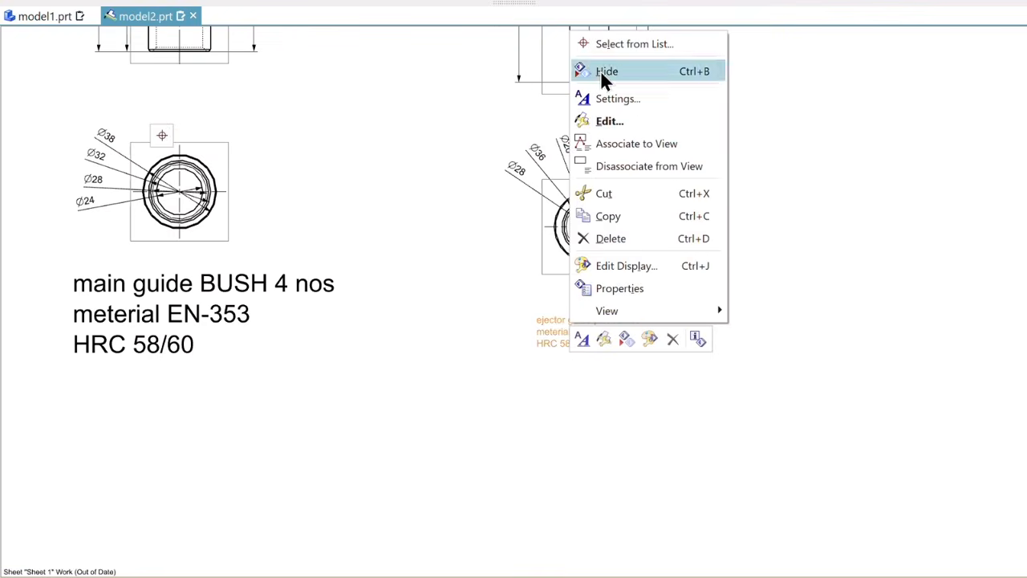
pyautogui.click(612, 98)
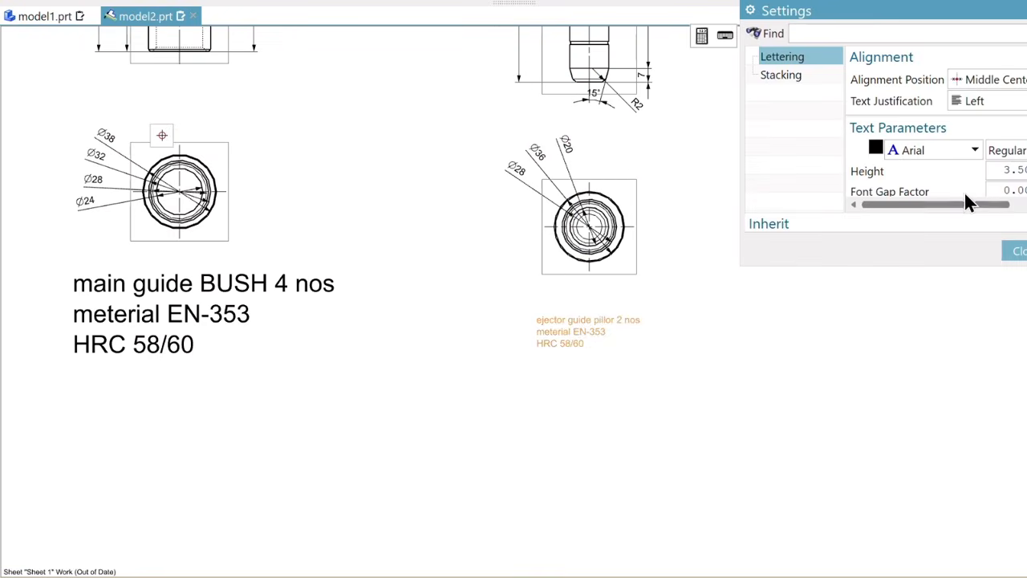
pyautogui.click(1007, 171)
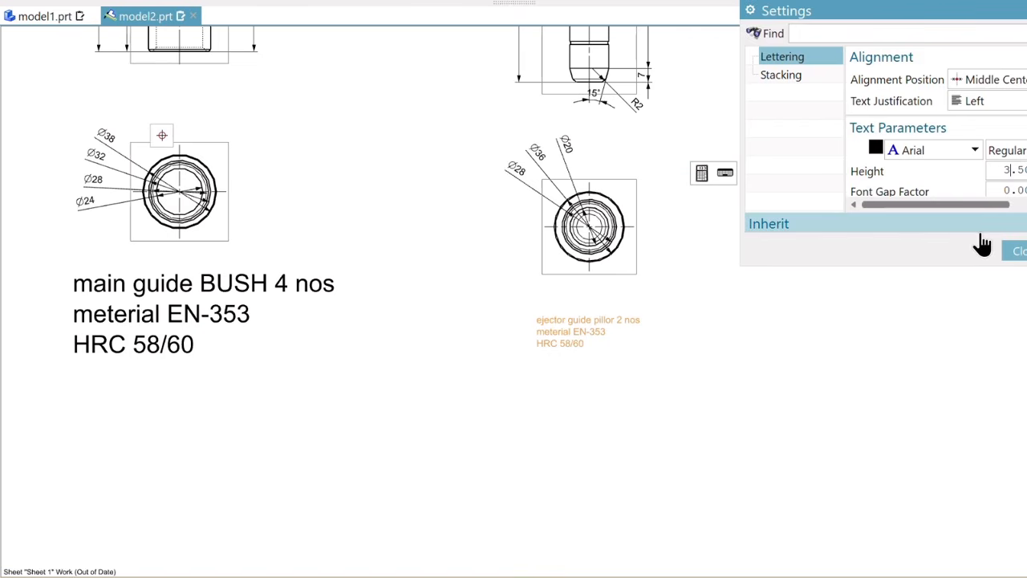
pyautogui.press('Return')
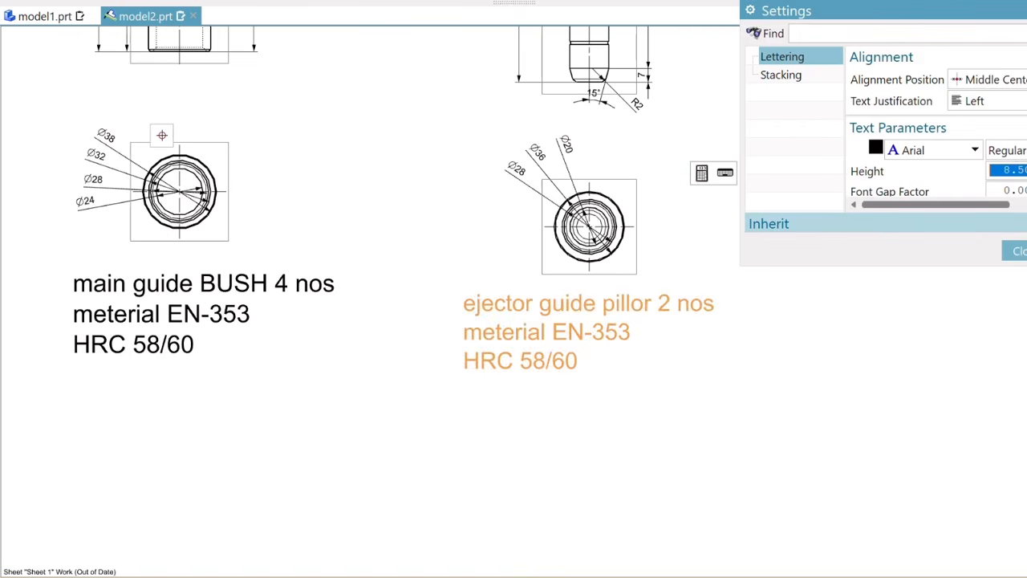
pyautogui.click(1017, 252)
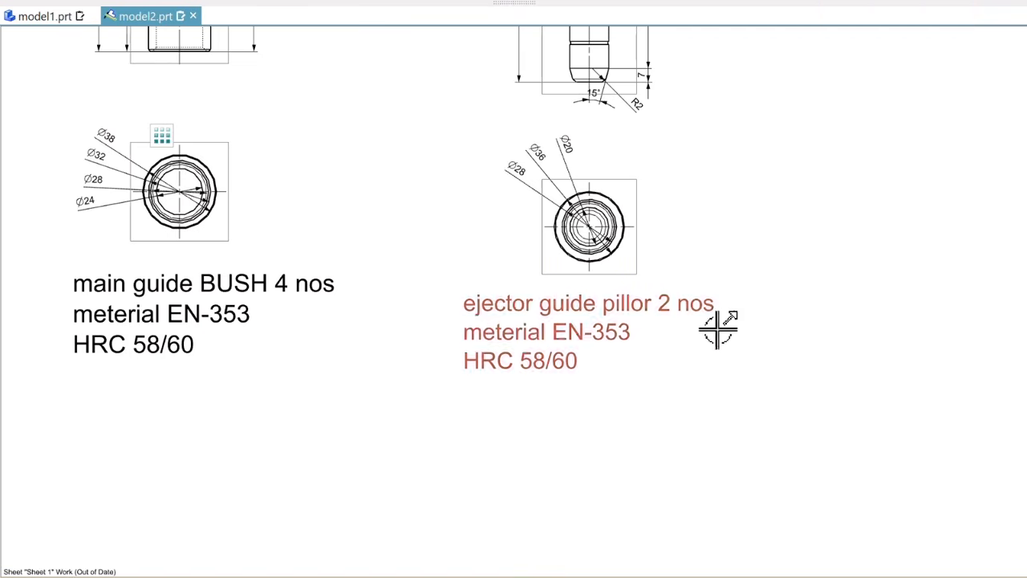
pyautogui.scroll(-4, 956, 412)
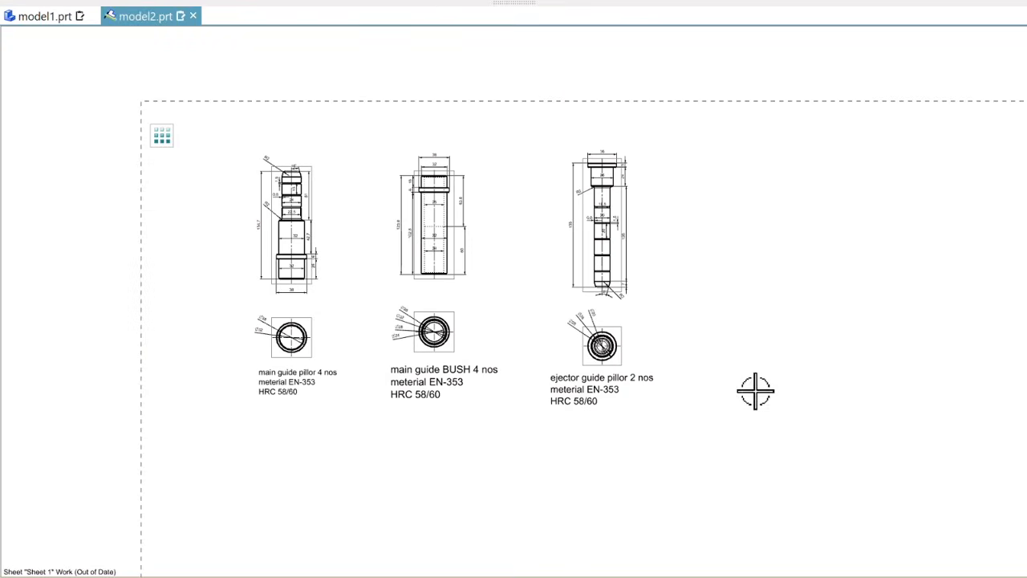
pyautogui.moveTo(772, 415)
pyautogui.keyDown('shift'); pyautogui.mouseDown(button='middle')
pyautogui.moveTo(675, 416)
pyautogui.moveTo(702, 406)
pyautogui.mouseUp(button='middle'); pyautogui.keyUp('shift')
pyautogui.scroll(2, 561, 194)
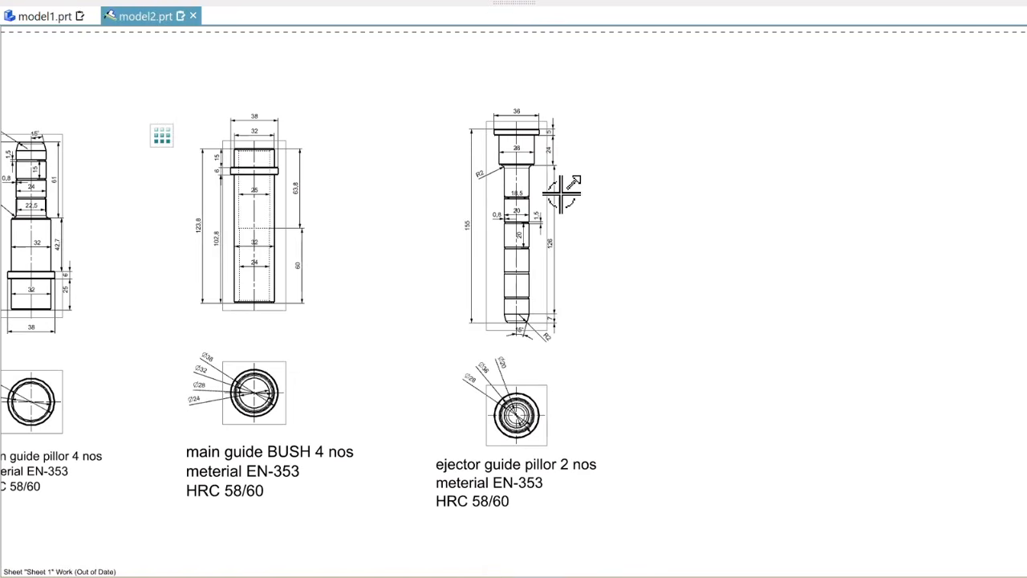
pyautogui.scroll(-2, 562, 193)
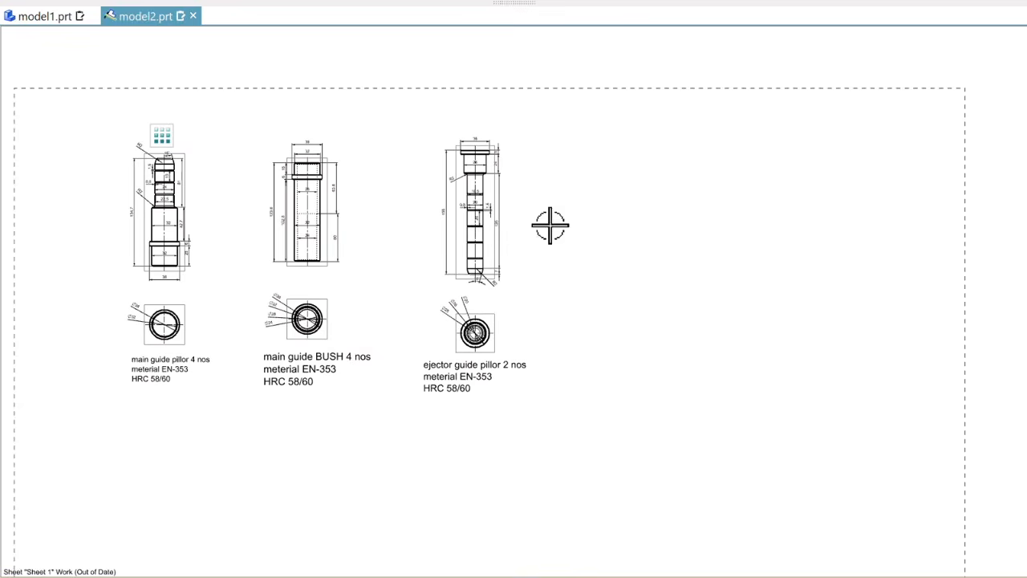
pyautogui.scroll(5, 465, 235)
pyautogui.scroll(-5, 460, 232)
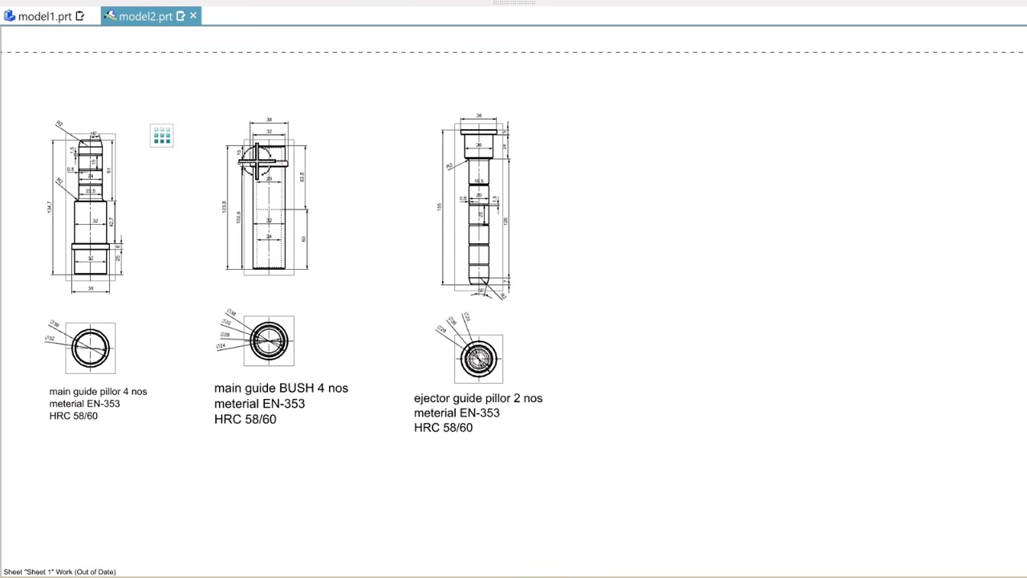
# Step: Set the text height of the main guide bush's dimensions in both views, except the 15 mm length, to 7 after trying 10 and 8
pyautogui.scroll(4, 237, 100)
pyautogui.click(286, 64)
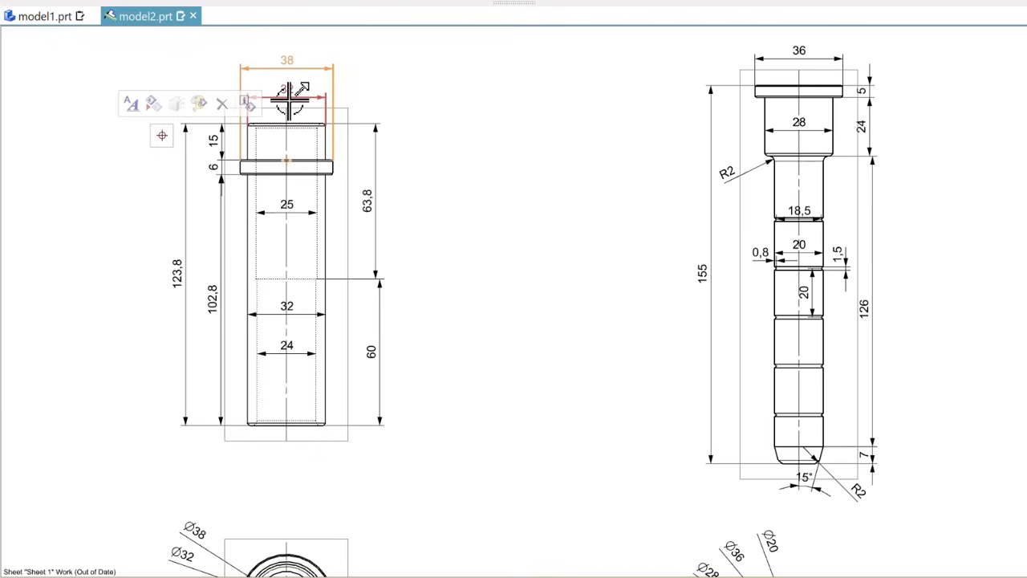
pyautogui.click(215, 166)
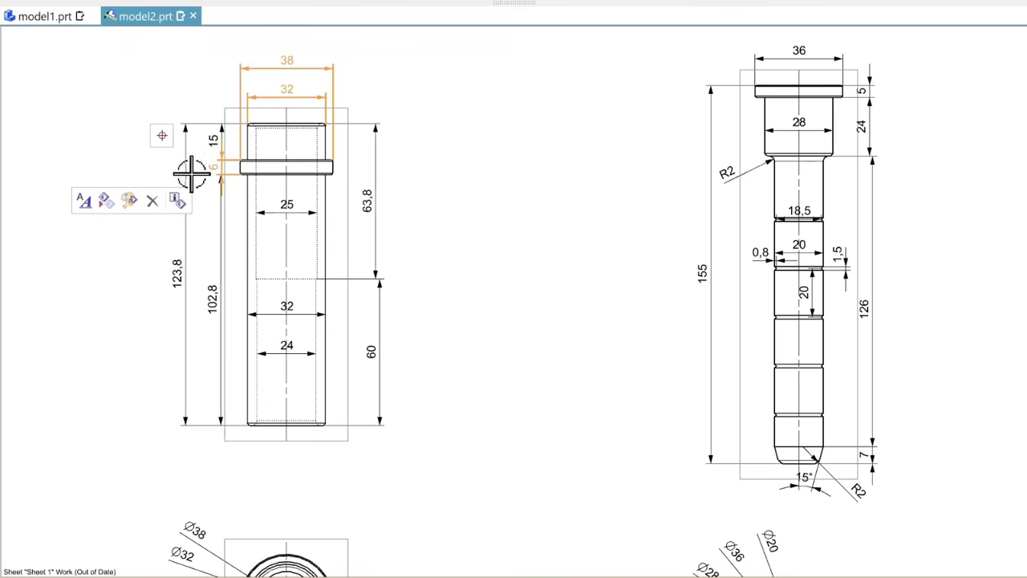
pyautogui.click(190, 175)
pyautogui.click(221, 211)
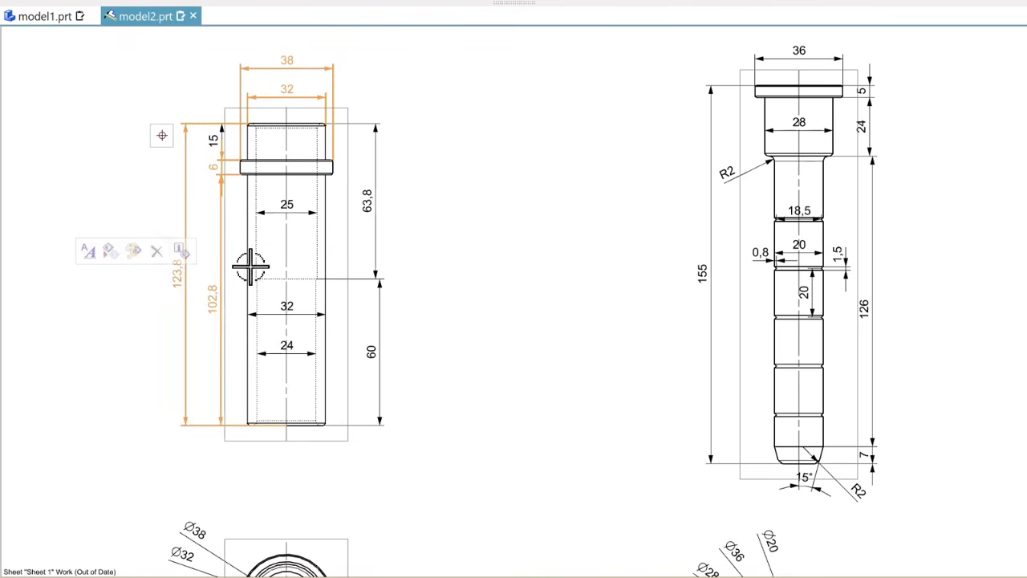
pyautogui.click(279, 313)
pyautogui.click(273, 212)
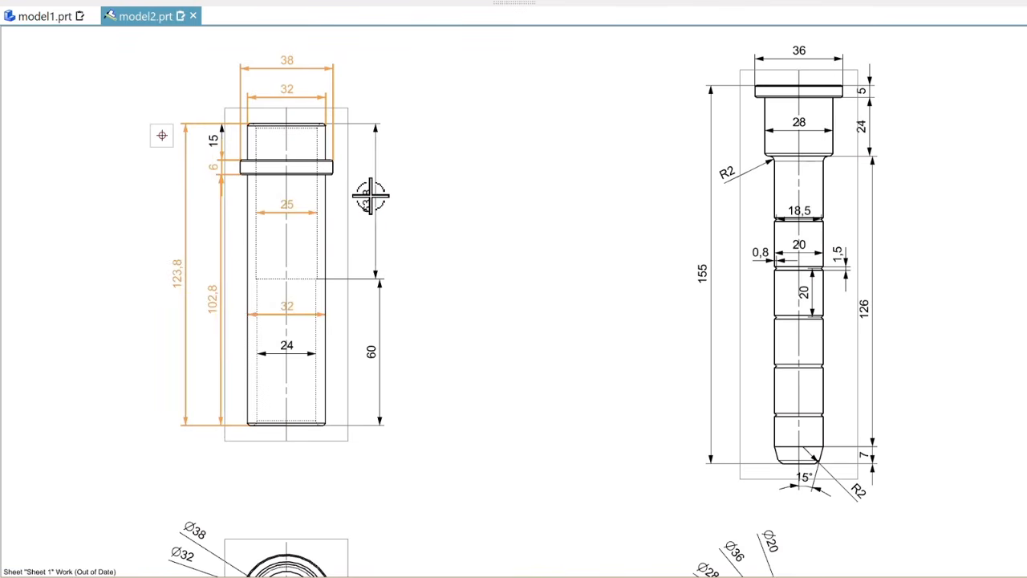
pyautogui.click(367, 202)
pyautogui.click(376, 329)
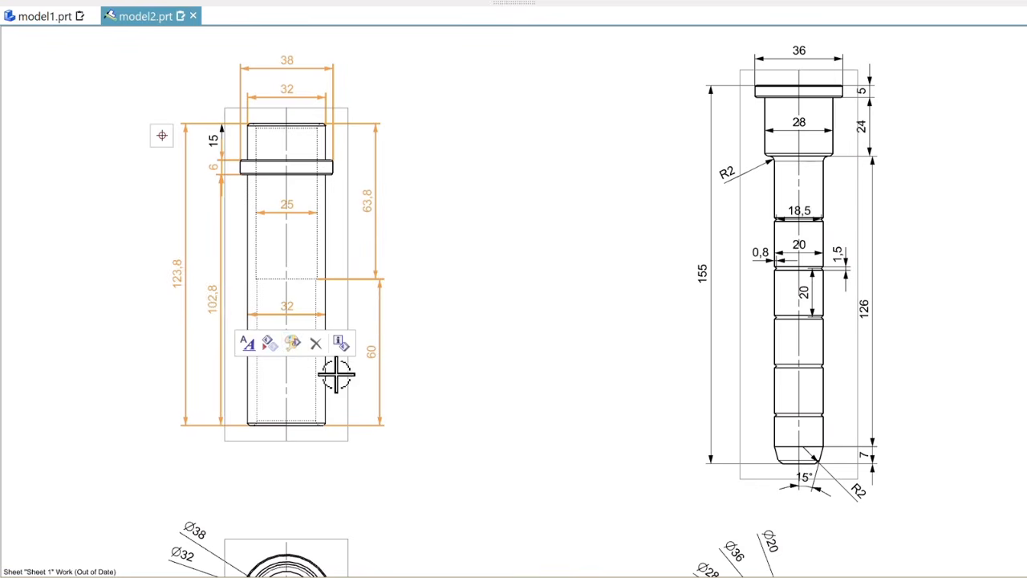
pyautogui.click(193, 531)
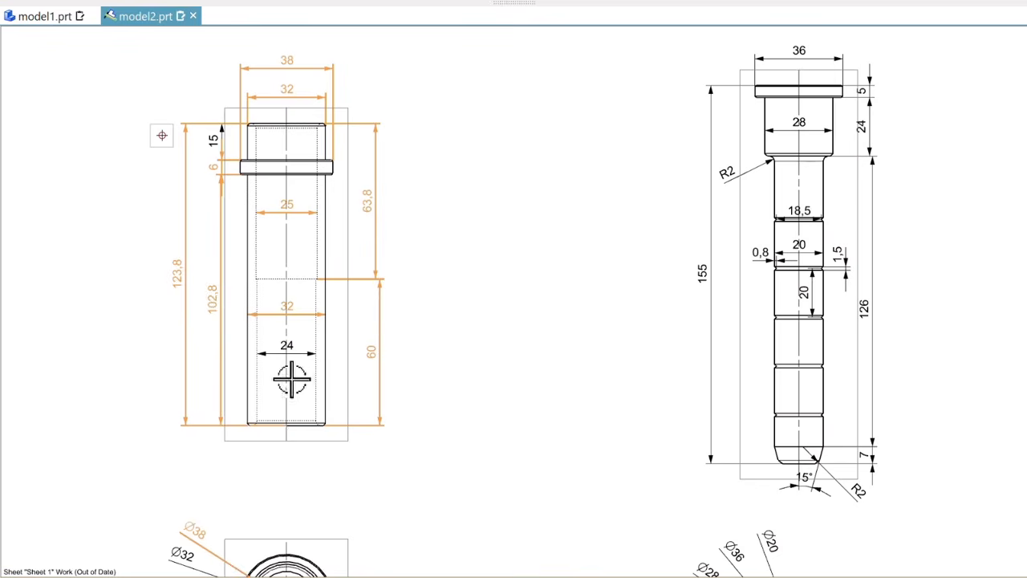
pyautogui.scroll(-3, 291, 362)
pyautogui.scroll(3, 255, 434)
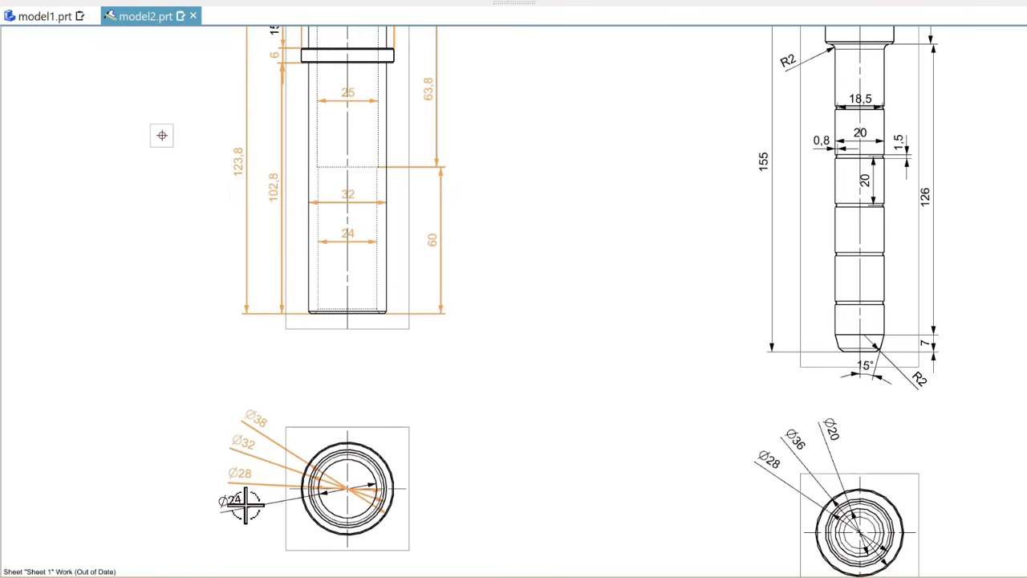
pyautogui.scroll(-3, 345, 353)
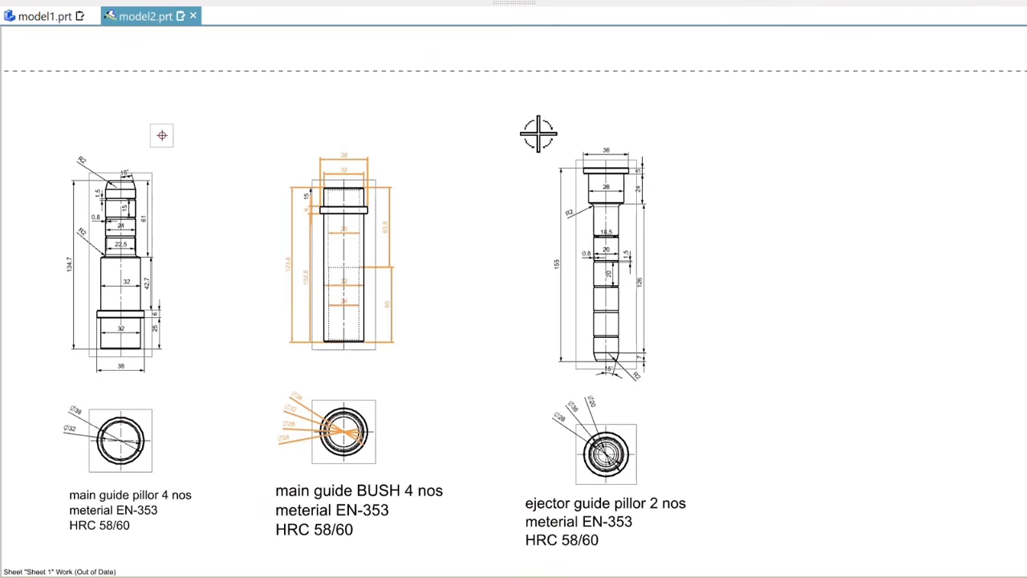
pyautogui.moveTo(673, 16)
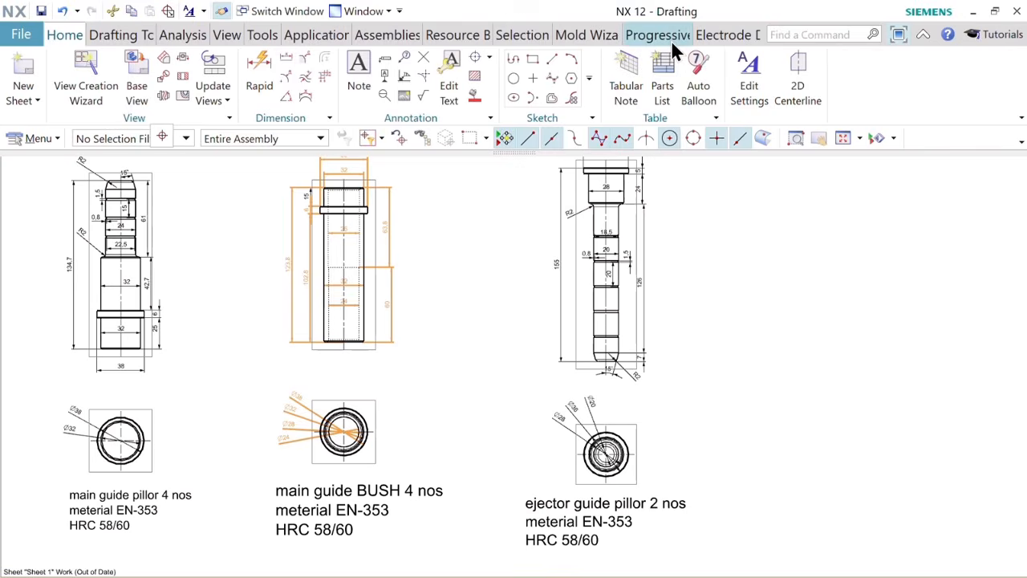
pyautogui.click(757, 76)
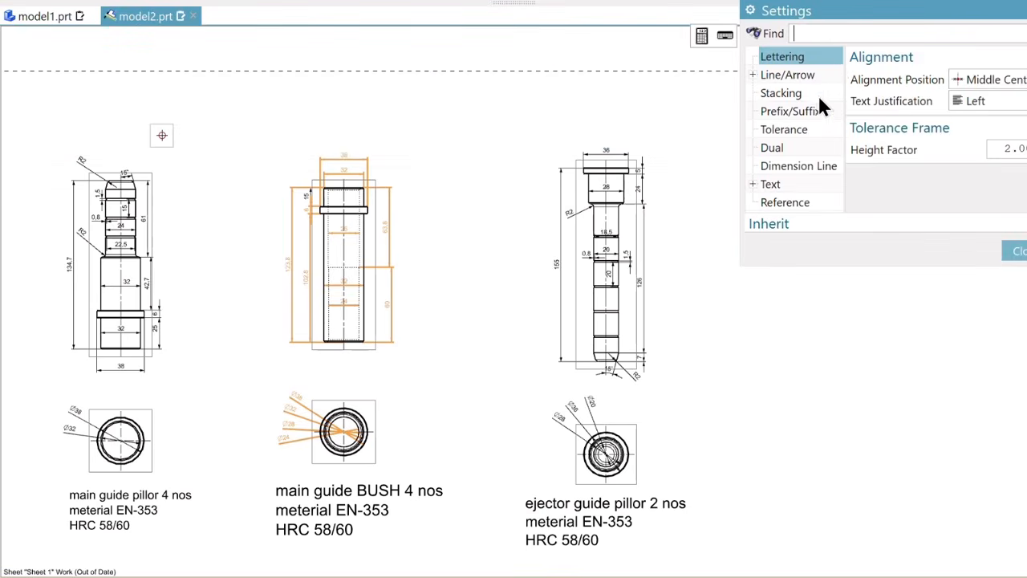
pyautogui.click(806, 184)
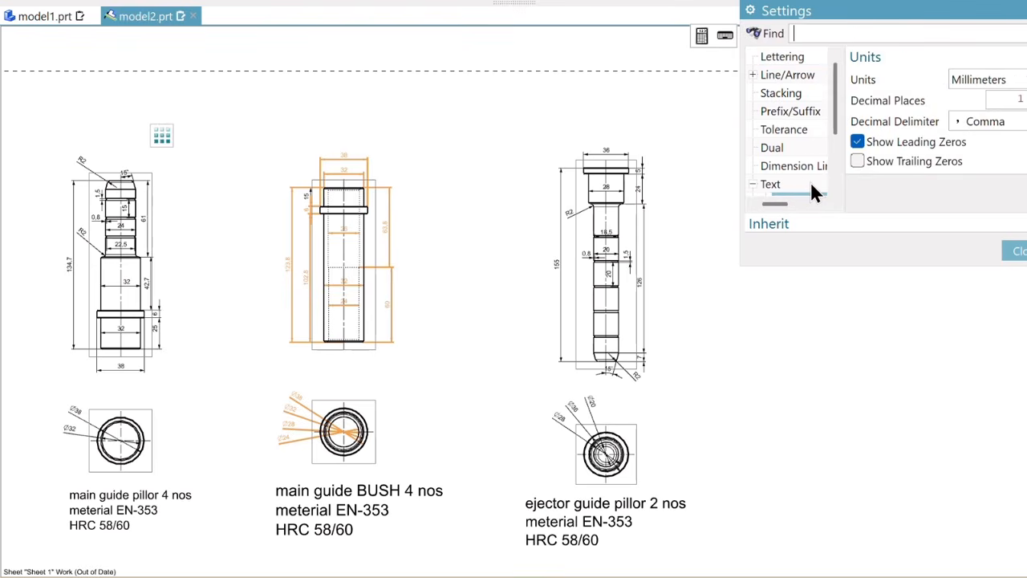
pyautogui.moveTo(836, 96); pyautogui.dragTo(831, 150)
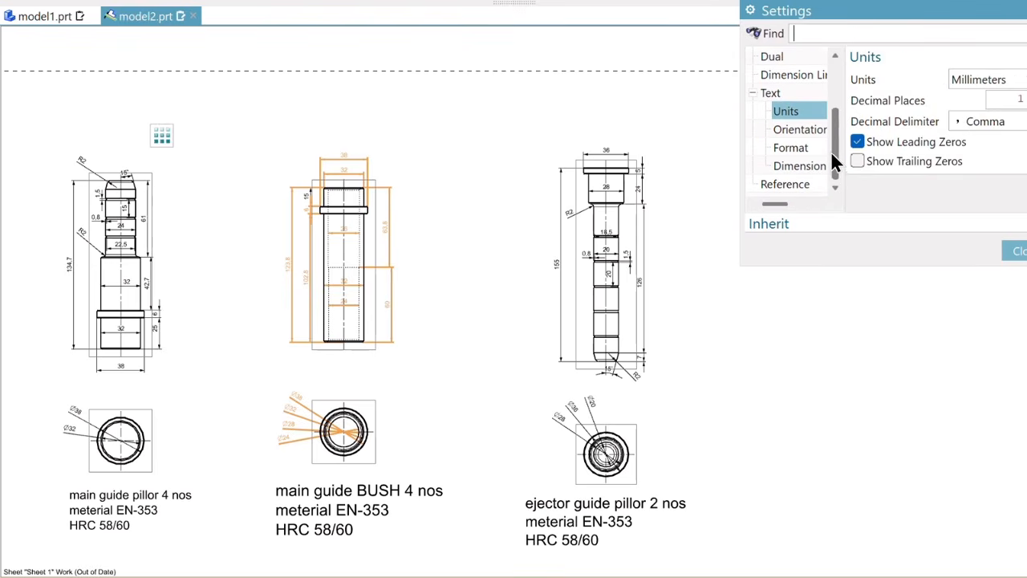
pyautogui.click(820, 166)
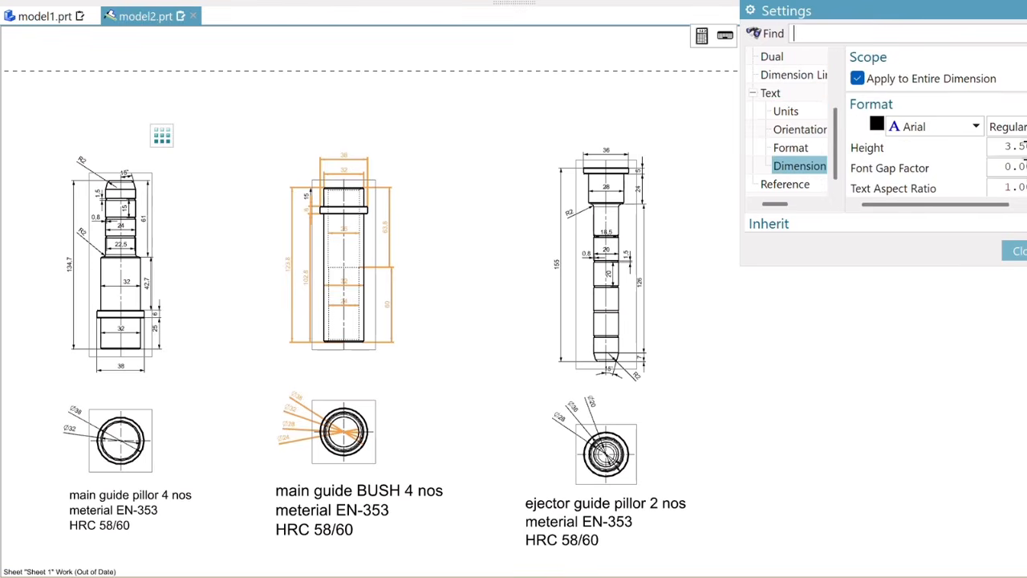
pyautogui.click(1012, 147)
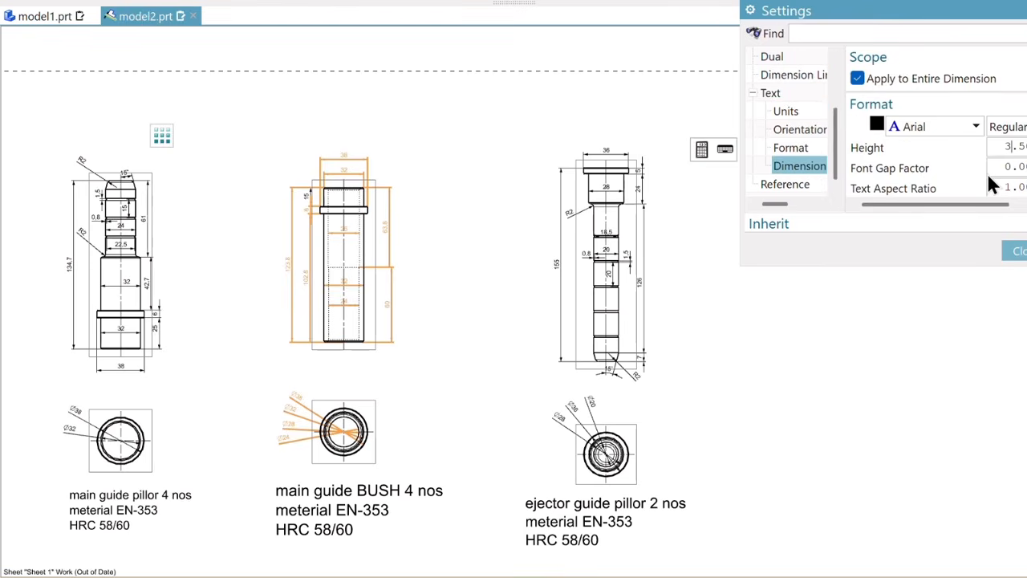
pyautogui.write('10.')
pyautogui.press('Return')
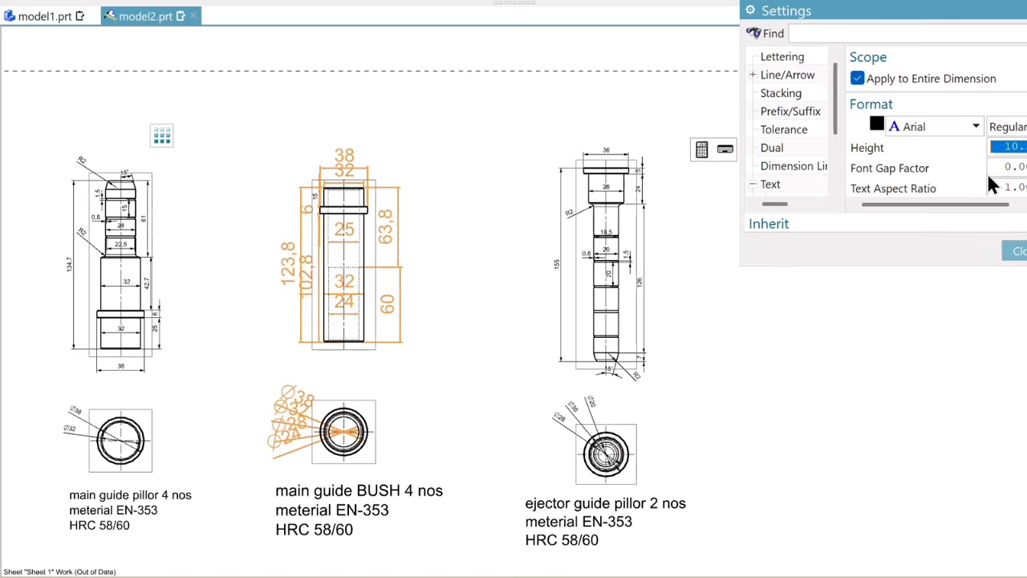
pyautogui.write('8')
pyautogui.press('Return')
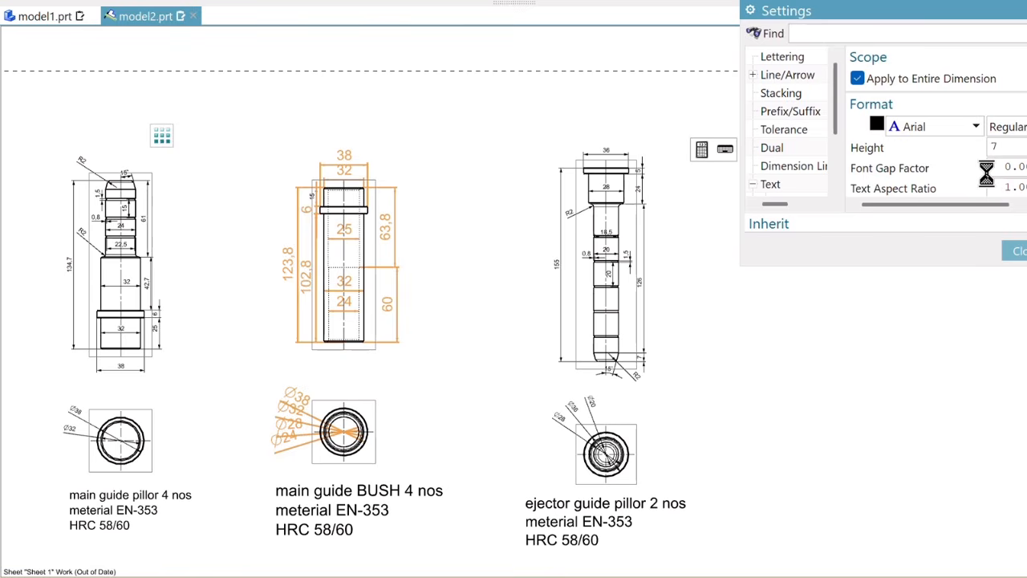
pyautogui.click(1016, 251)
pyautogui.scroll(5, 350, 248)
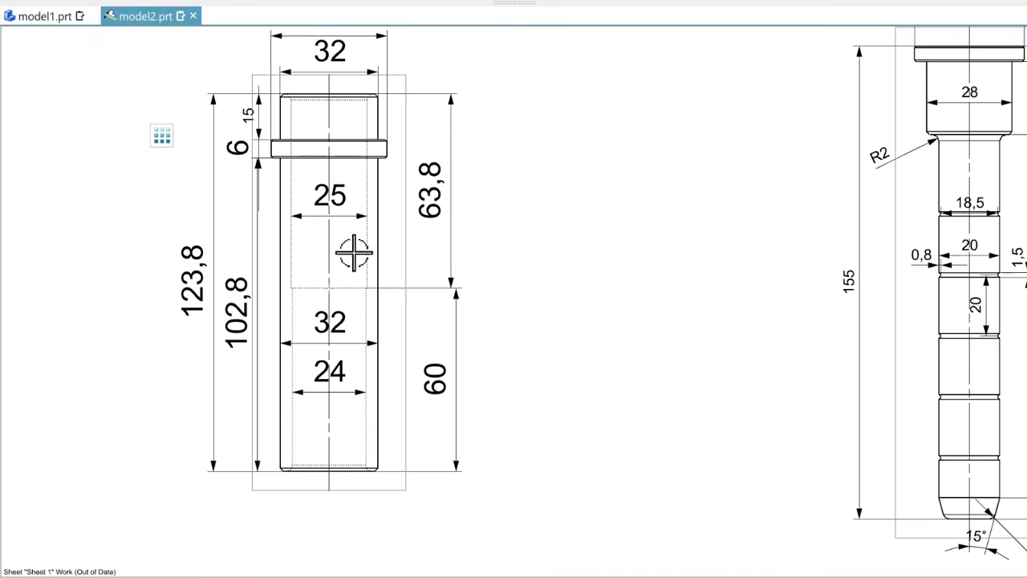
pyautogui.click(271, 106)
pyautogui.rightClick(264, 103)
pyautogui.click(292, 184)
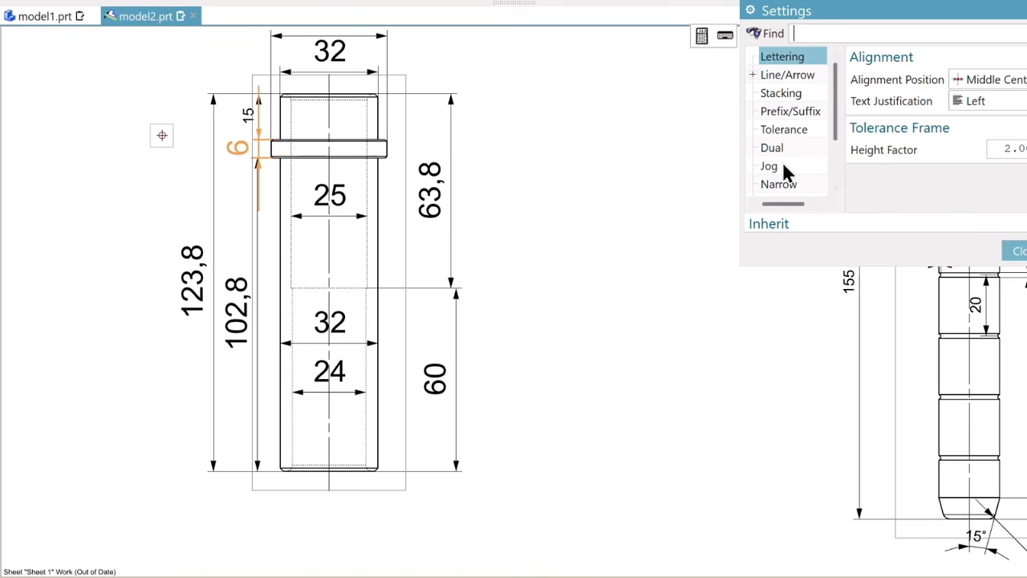
pyautogui.scroll(-2, 833, 101)
pyautogui.click(831, 165)
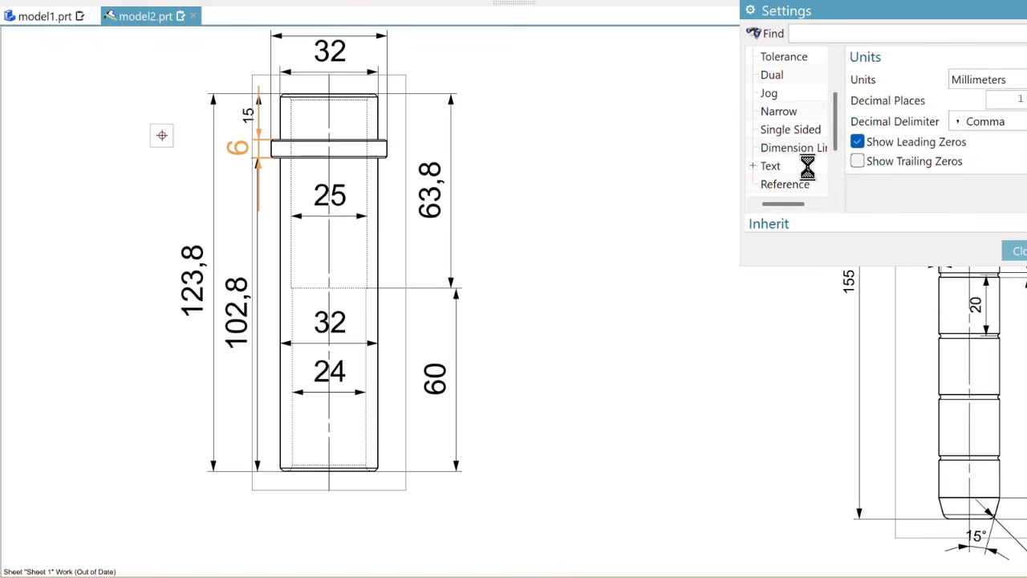
pyautogui.scroll(-2, 832, 157)
pyautogui.click(811, 166)
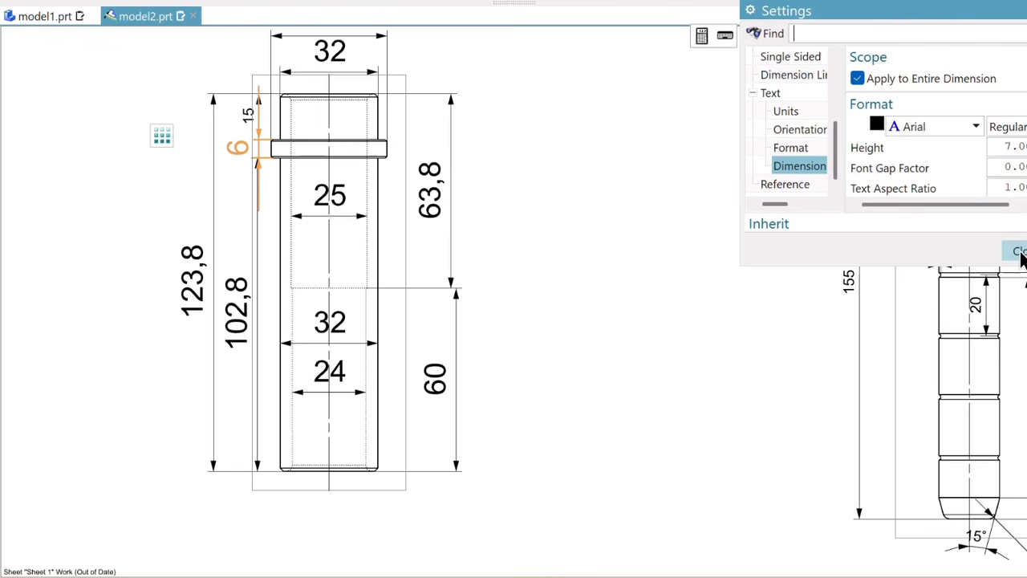
pyautogui.click(1012, 167)
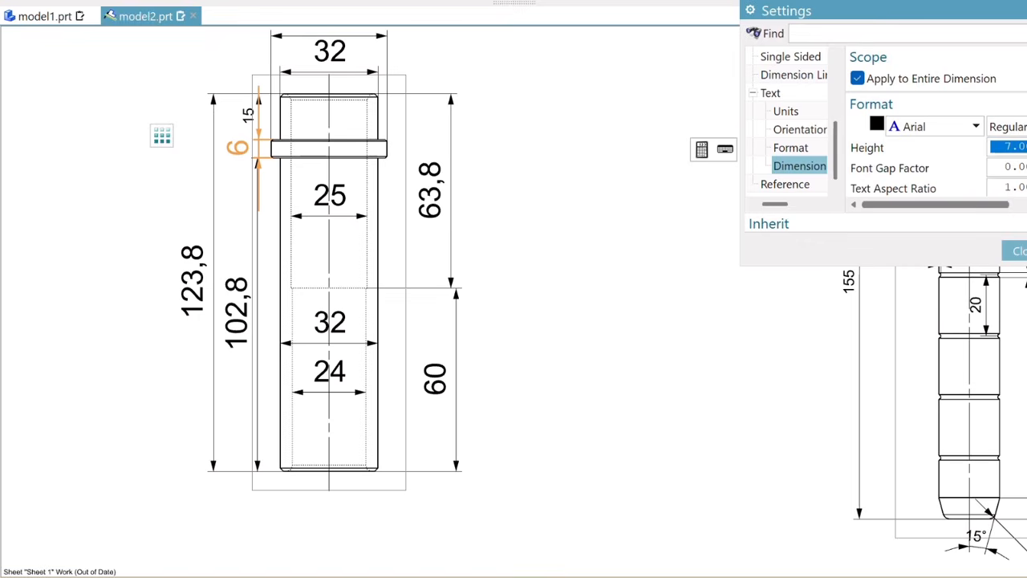
pyautogui.click(1018, 256)
# Step: Hide the 15 mm length dimension above the main guide bush's collar and undo the hiding
pyautogui.scroll(-2, 305, 147)
pyautogui.scroll(2, 285, 149)
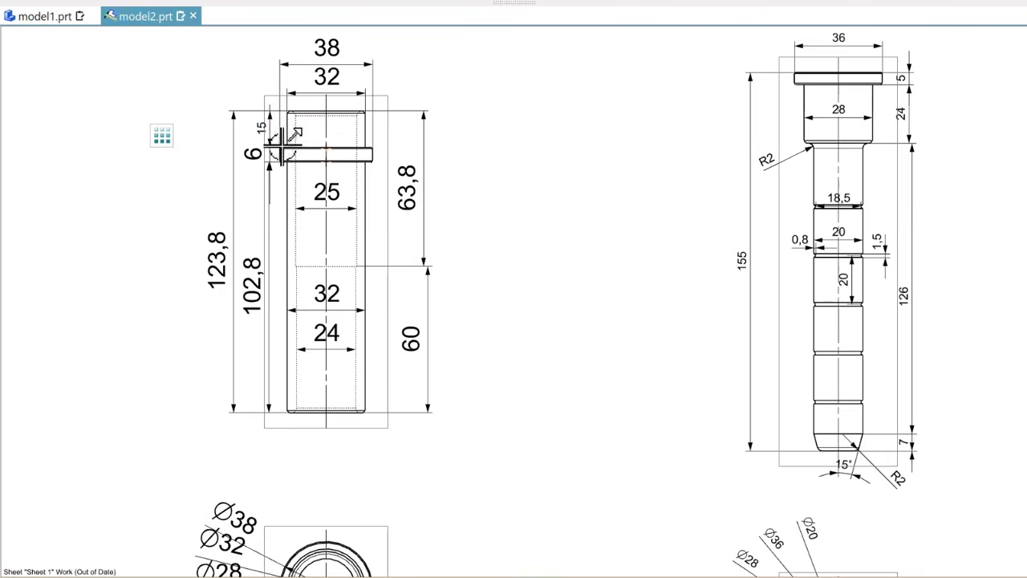
pyautogui.scroll(5, 281, 140)
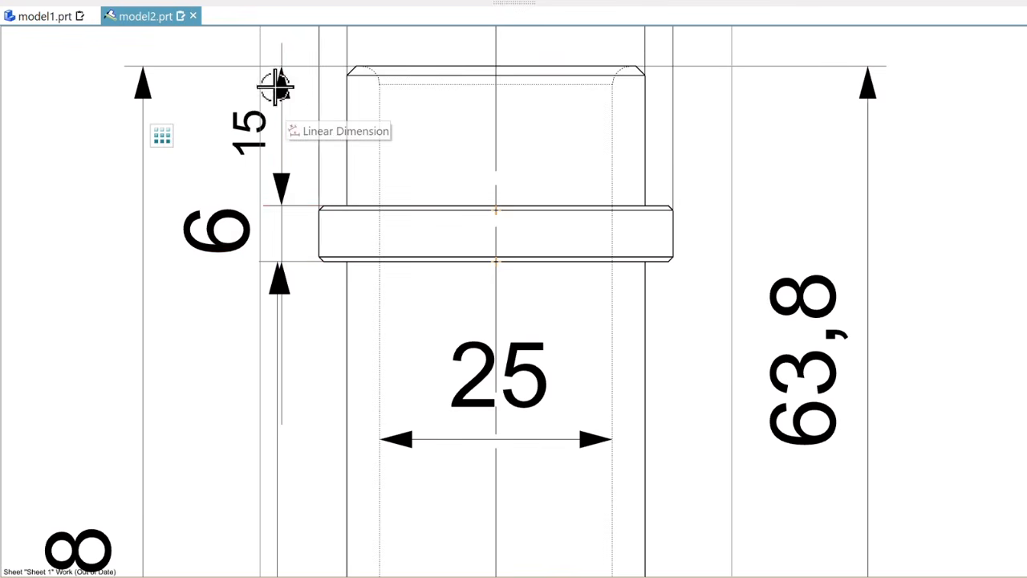
pyautogui.rightClick(250, 137)
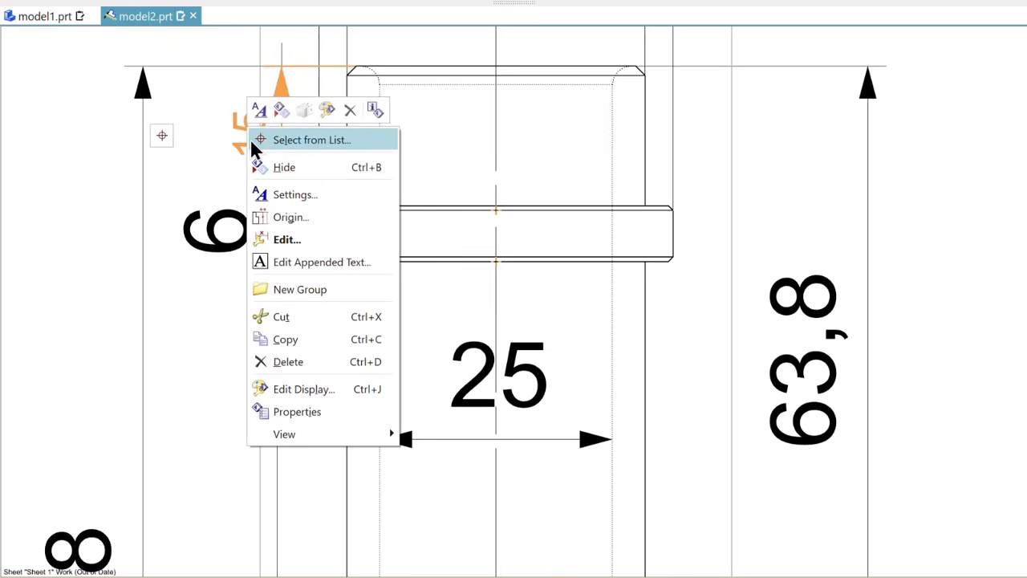
pyautogui.click(282, 171)
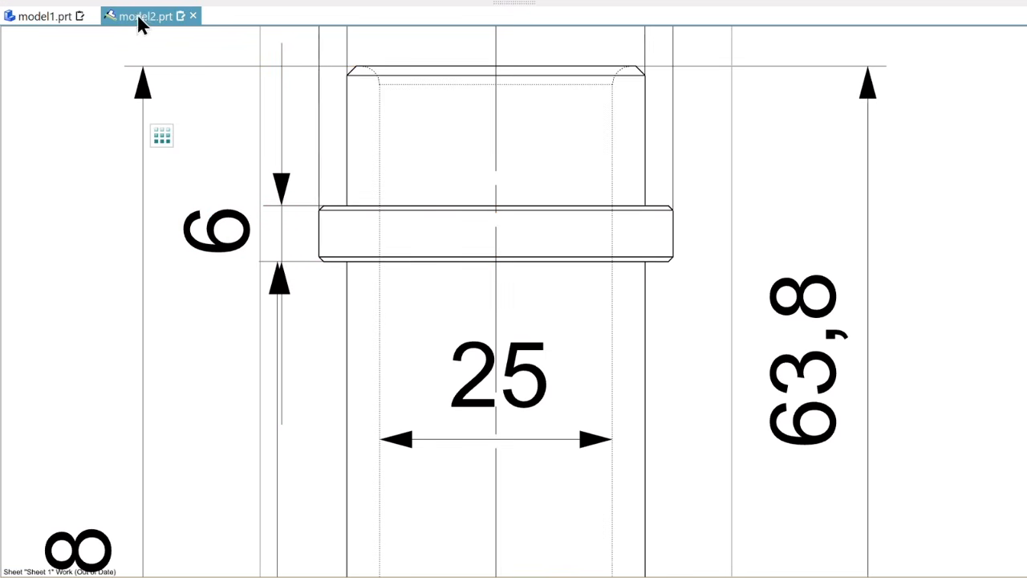
pyautogui.moveTo(281, 37)
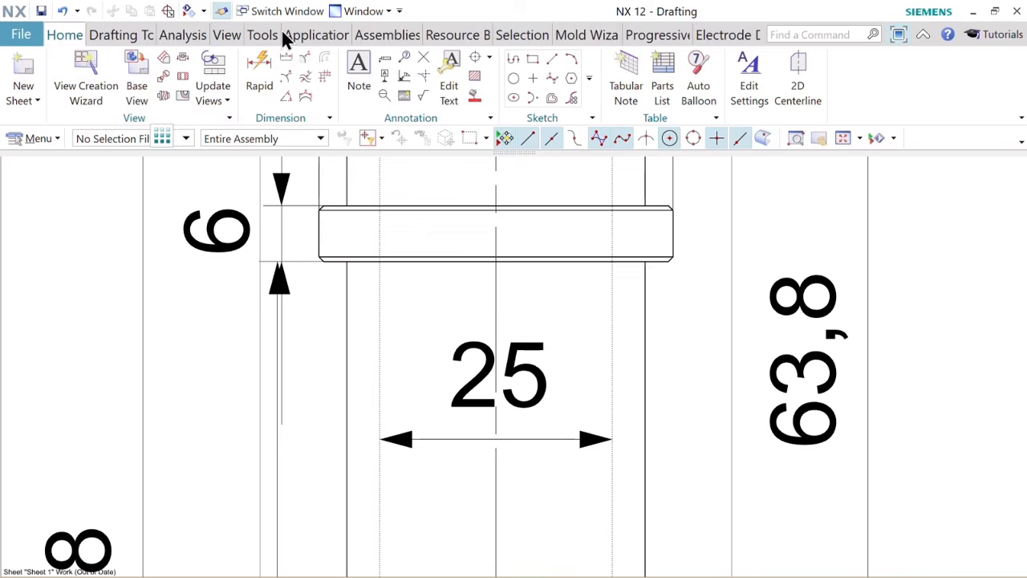
pyautogui.click(63, 13)
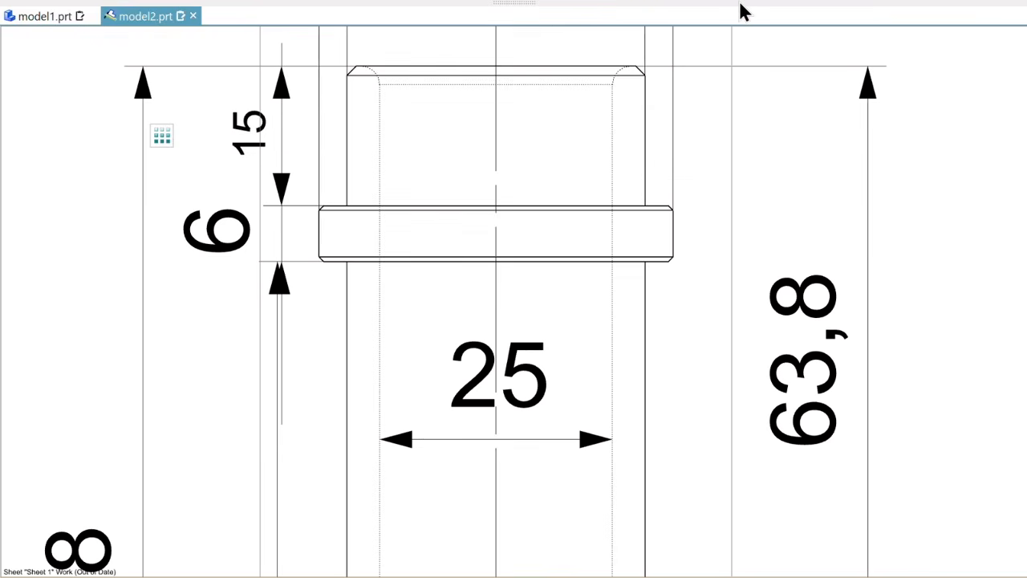
# Step: Leave full-screen display and show all three guide parts with their views and notes on the sheet
pyautogui.moveTo(743, 11)
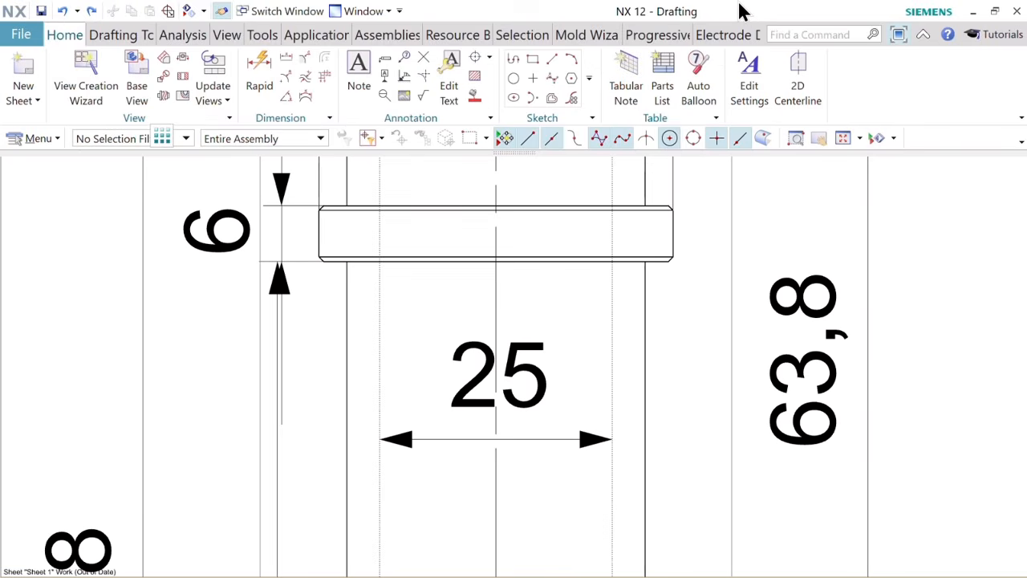
pyautogui.click(995, 12)
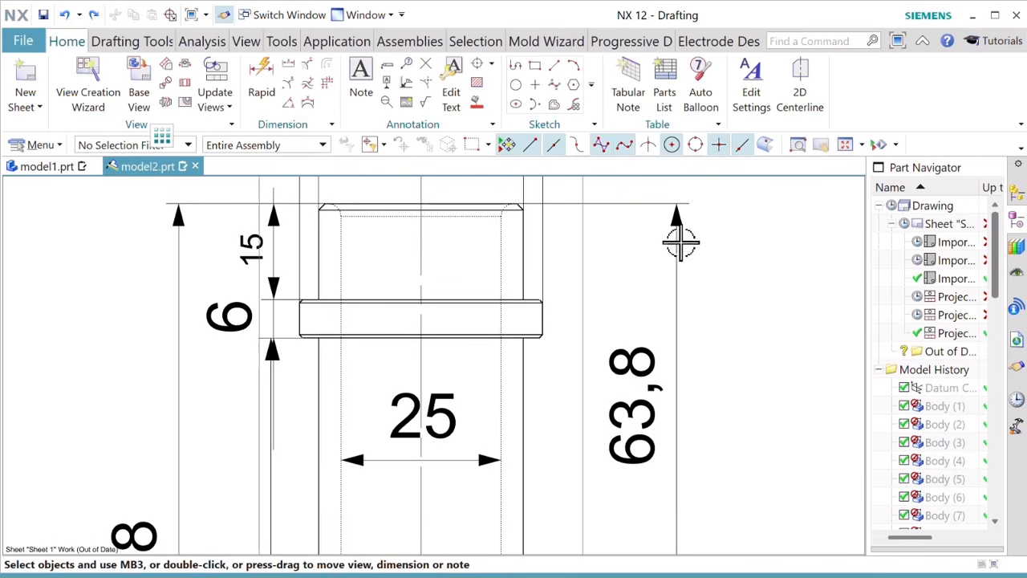
pyautogui.scroll(-6, 725, 282)
pyautogui.moveTo(765, 315); pyautogui.dragTo(527, 213, button='middle')
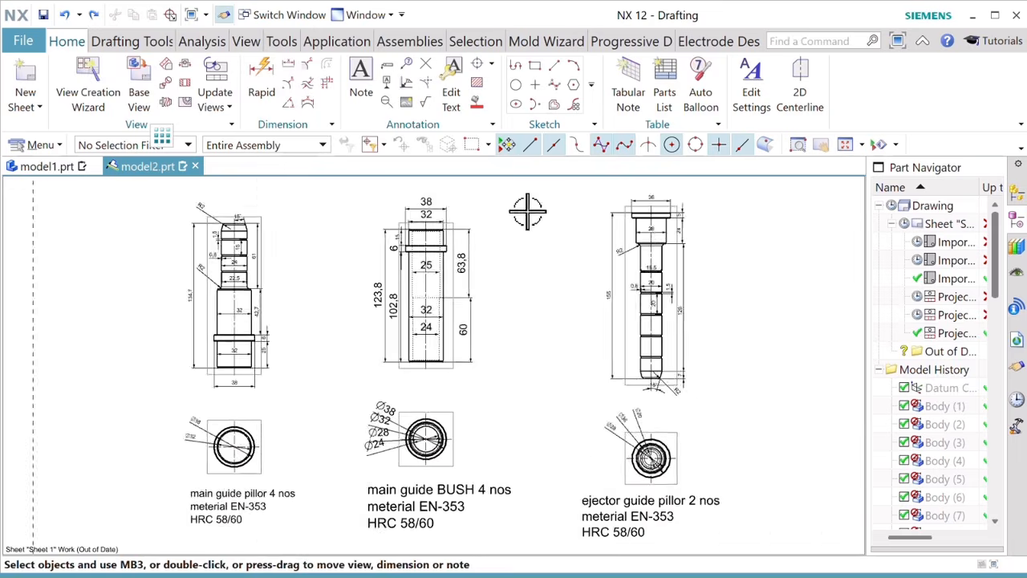
pyautogui.scroll(-4, 557, 323)
pyautogui.scroll(5, 658, 328)
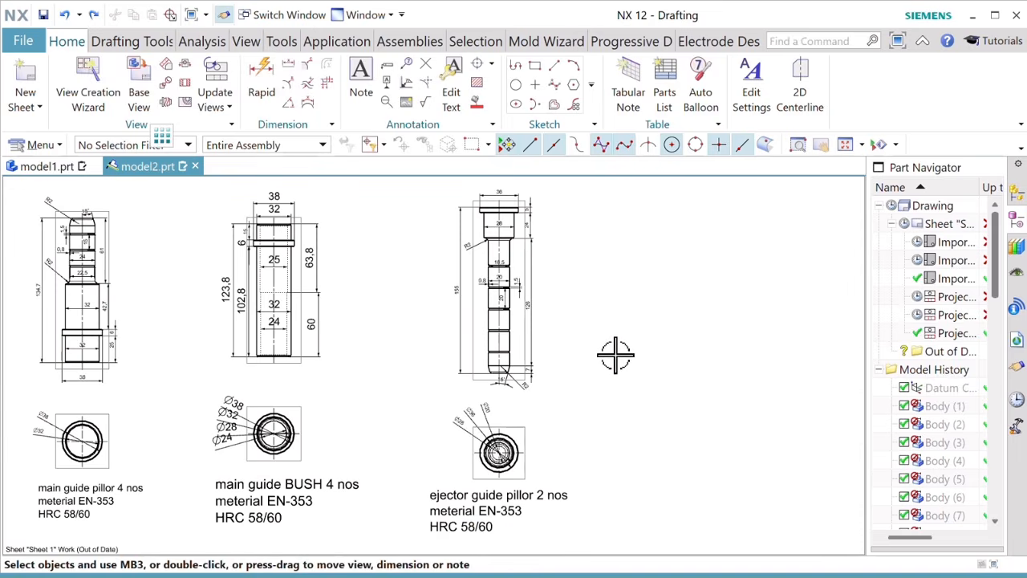
# Step: Set the dimension text height of the main guide bush's 15 mm length dimension to 7.5
pyautogui.scroll(5, 262, 241)
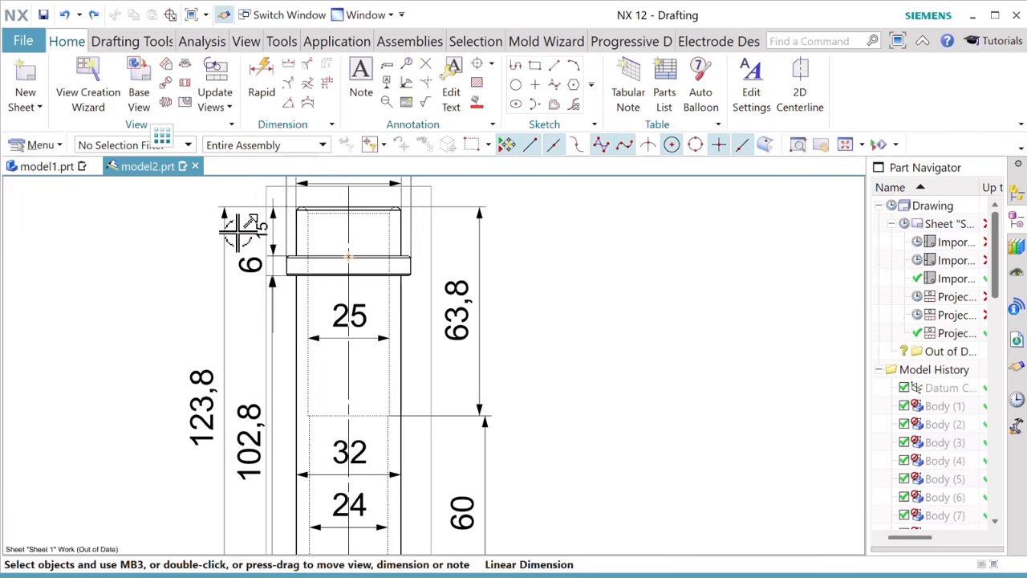
pyautogui.rightClick(259, 231)
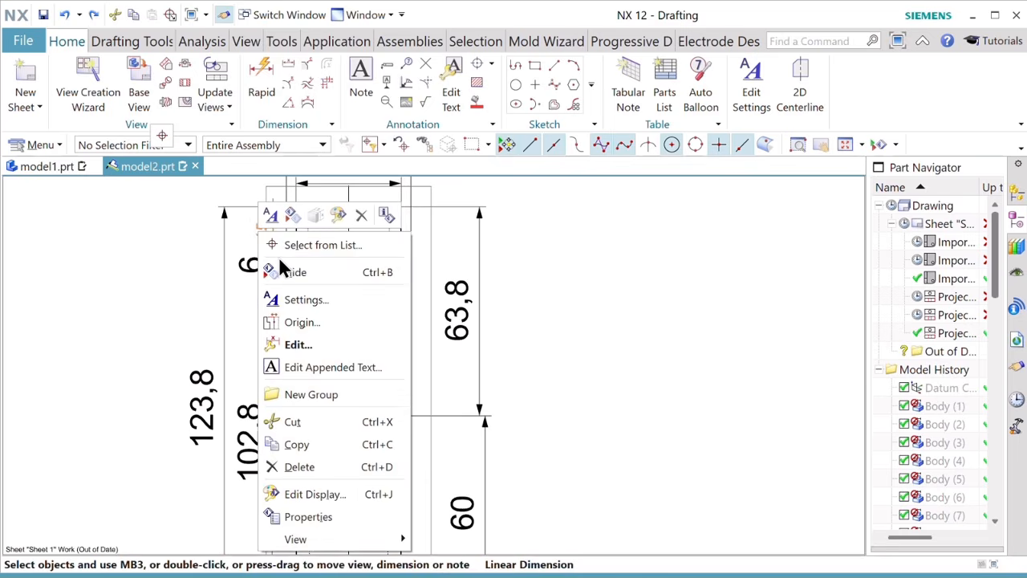
pyautogui.click(295, 299)
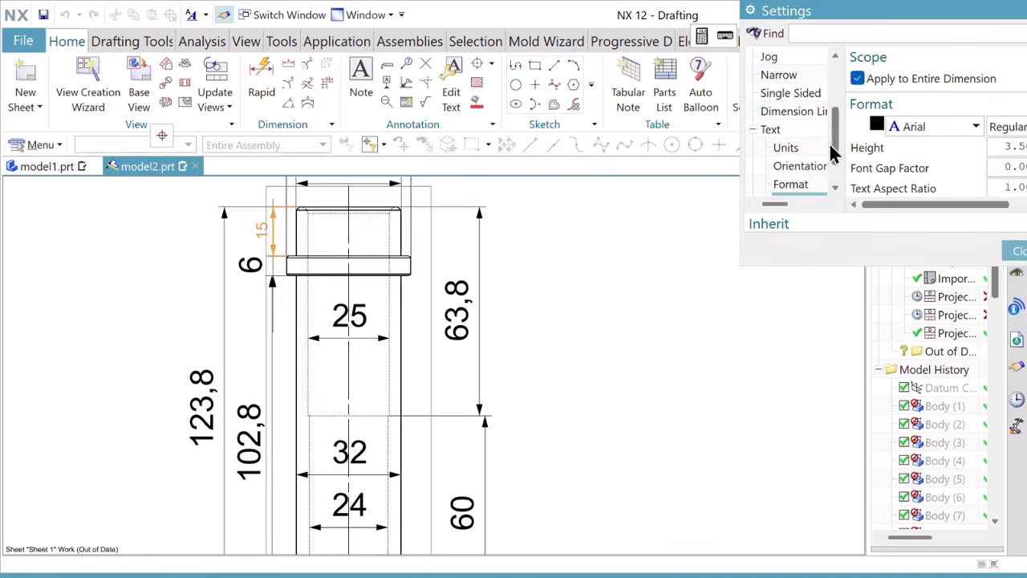
pyautogui.click(790, 148)
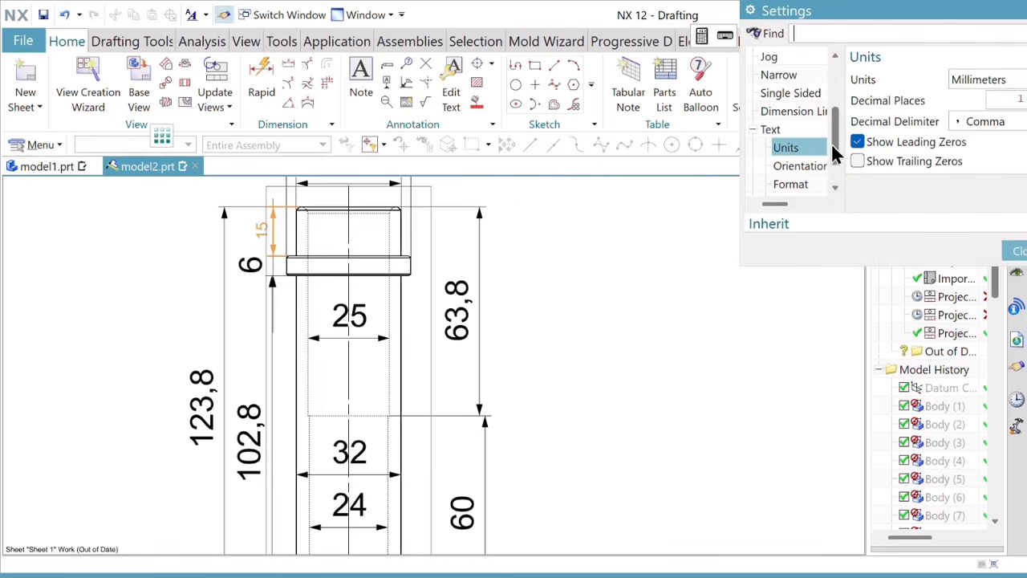
pyautogui.scroll(-1, 835, 177)
pyautogui.click(793, 165)
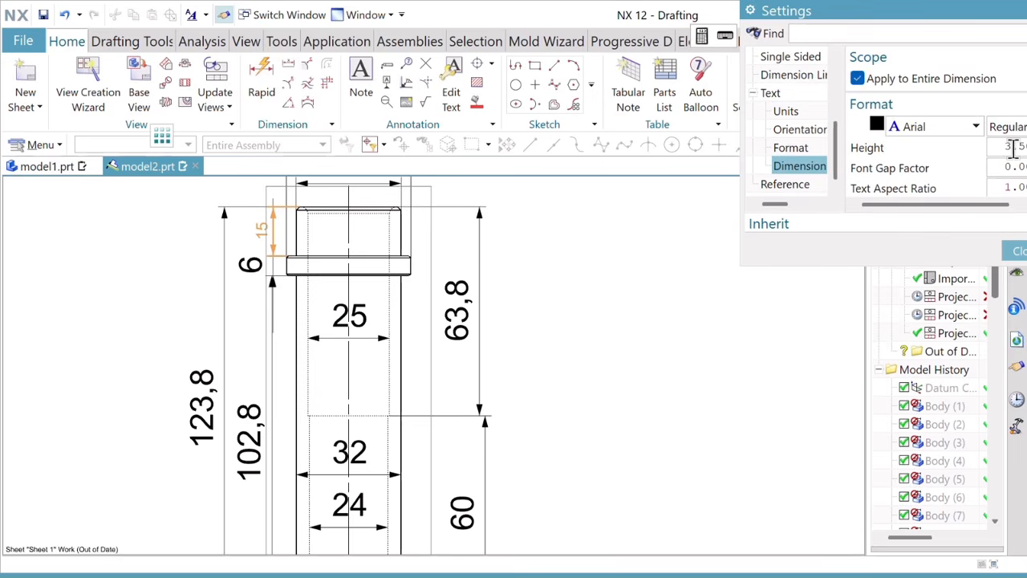
pyautogui.write('7')
pyautogui.press('Return')
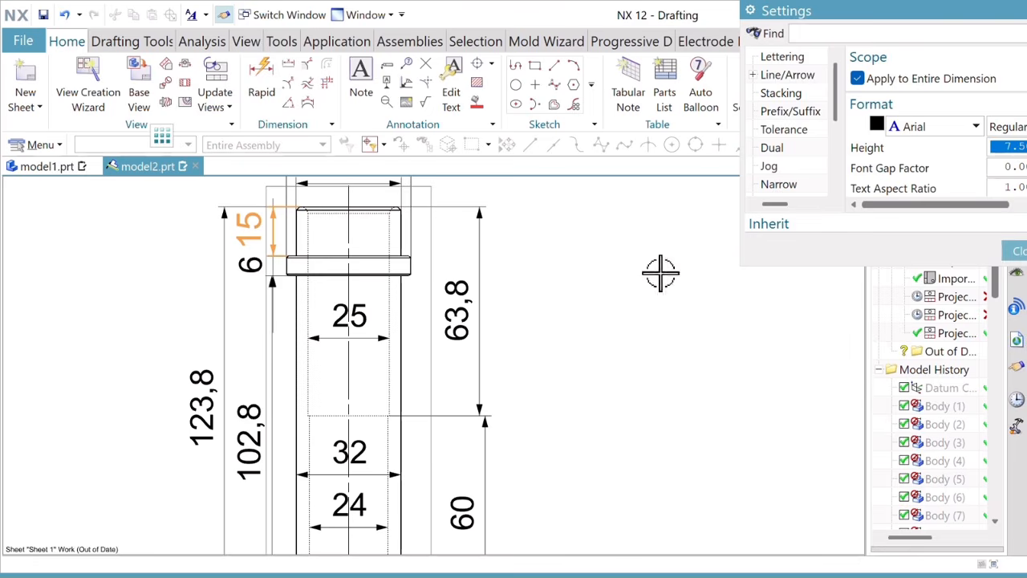
pyautogui.scroll(-5, 660, 270)
pyautogui.scroll(4, 523, 315)
pyautogui.scroll(-4, 524, 315)
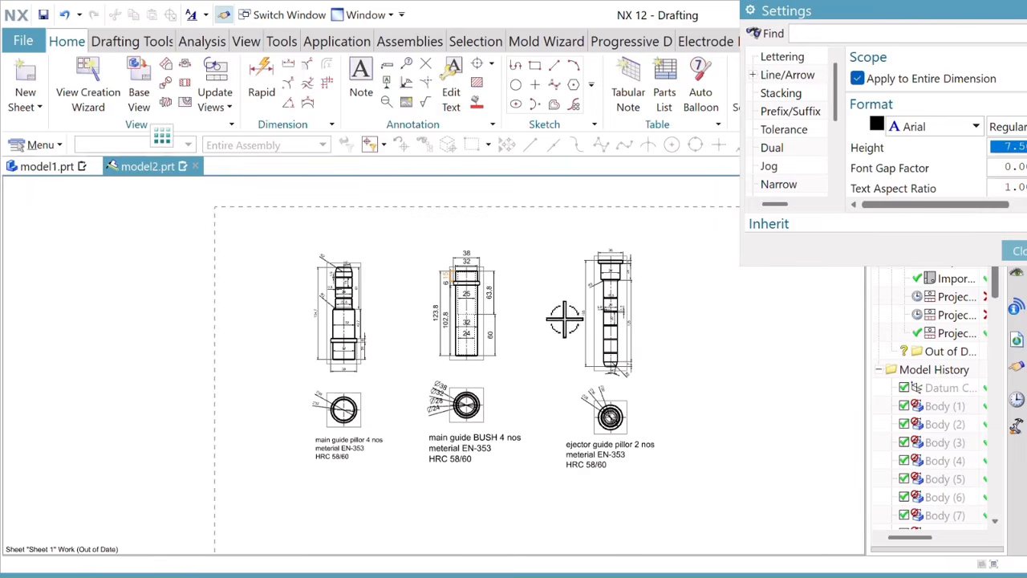
pyautogui.scroll(1, 514, 325)
pyautogui.scroll(3, 505, 323)
pyautogui.scroll(-2, 482, 321)
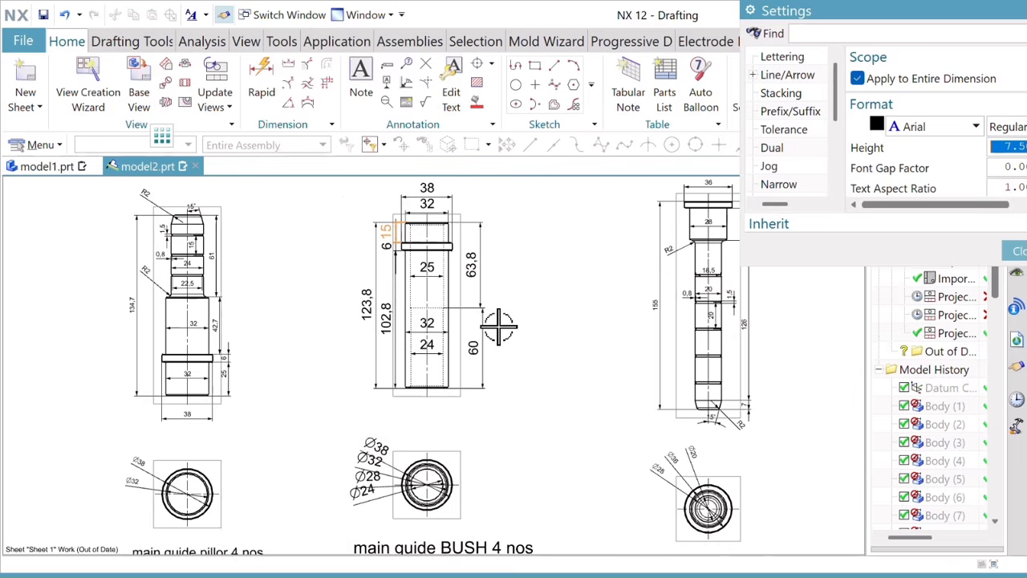
pyautogui.click(1015, 254)
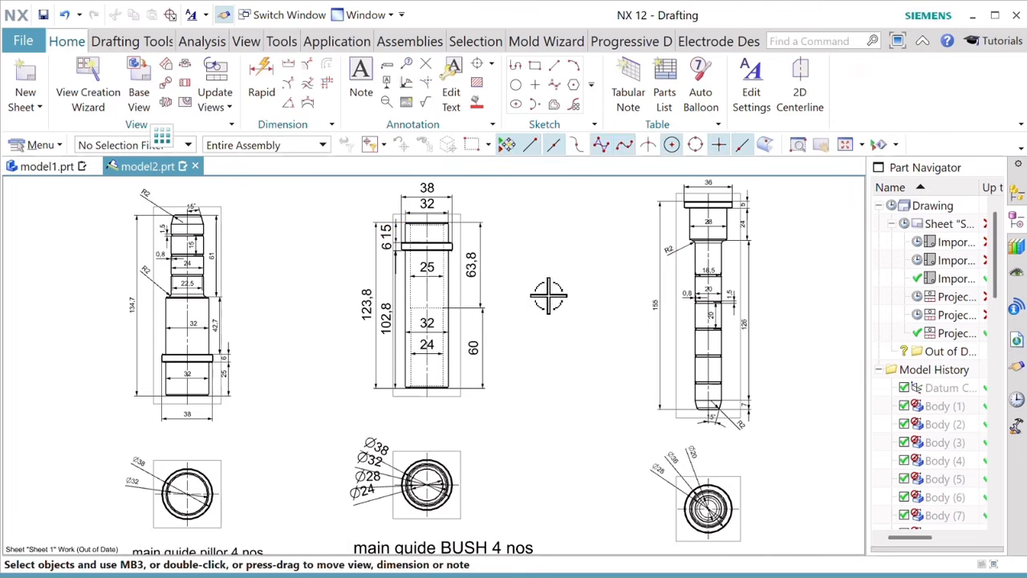
# Step: Spread the Ø38, Ø32, Ø28 and Ø24 dimensions outward from the main guide bush's end view so their texts stand clear of each other
pyautogui.scroll(-1, 551, 310)
pyautogui.scroll(-1, 552, 310)
pyautogui.scroll(3, 491, 368)
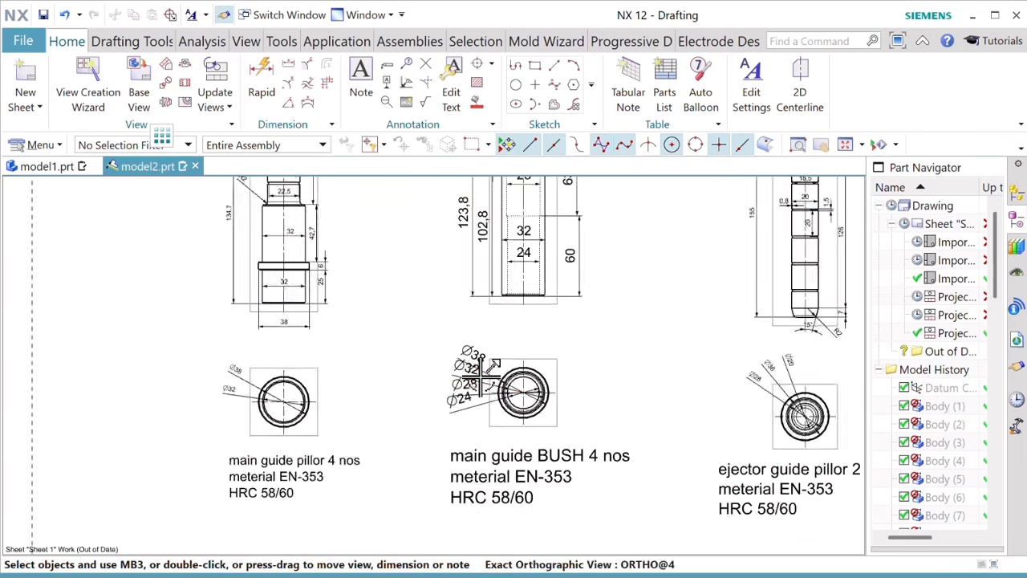
pyautogui.moveTo(482, 352); pyautogui.dragTo(436, 346)
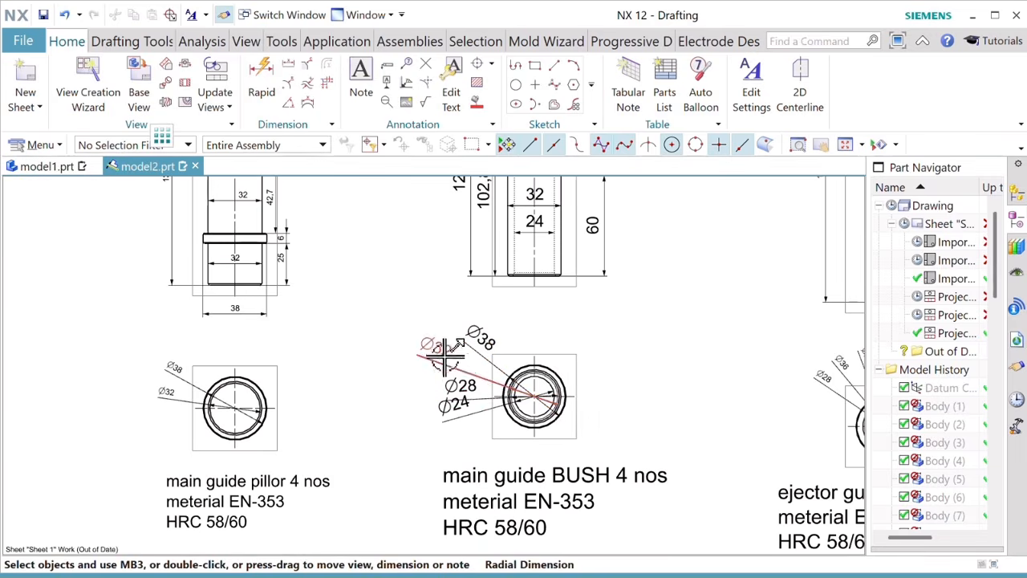
pyautogui.moveTo(464, 387); pyautogui.dragTo(419, 423)
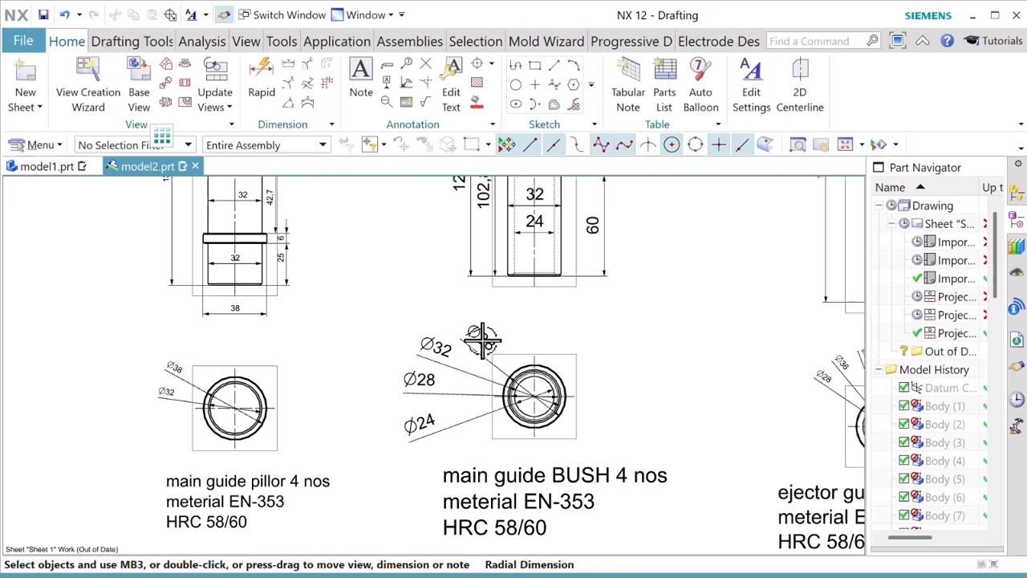
pyautogui.moveTo(488, 328); pyautogui.dragTo(473, 314)
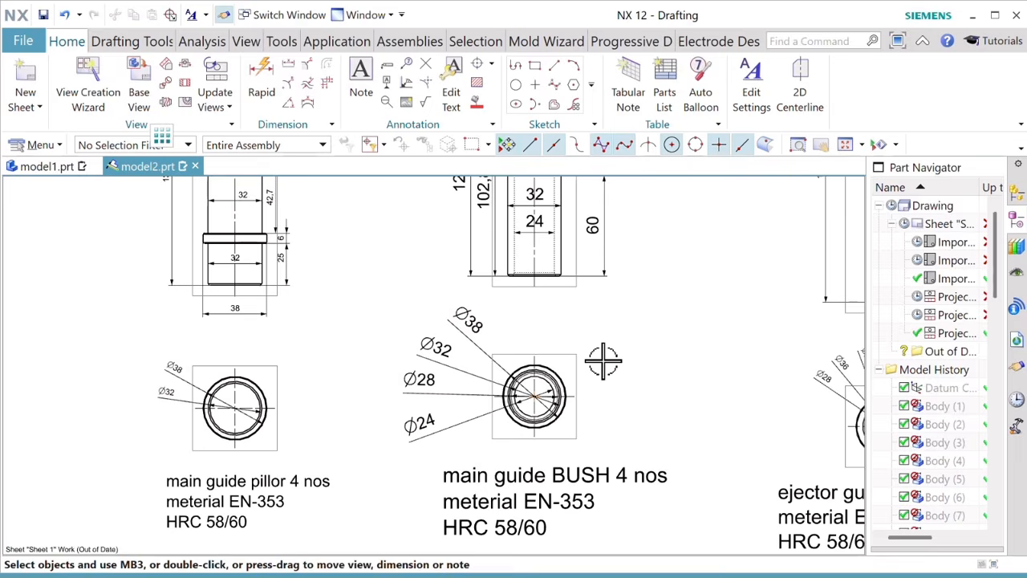
pyautogui.scroll(5, 562, 378)
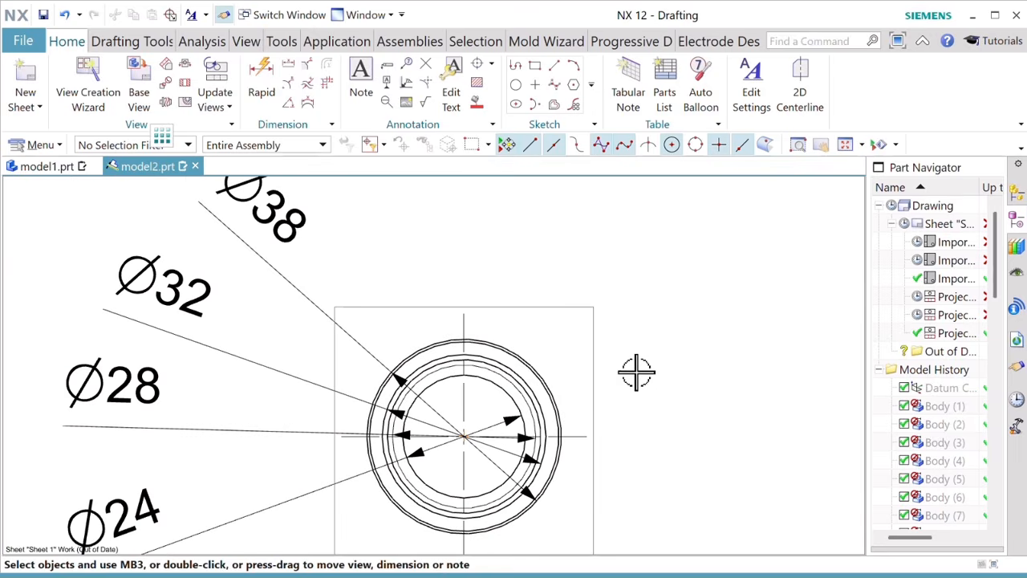
pyautogui.scroll(-8, 636, 371)
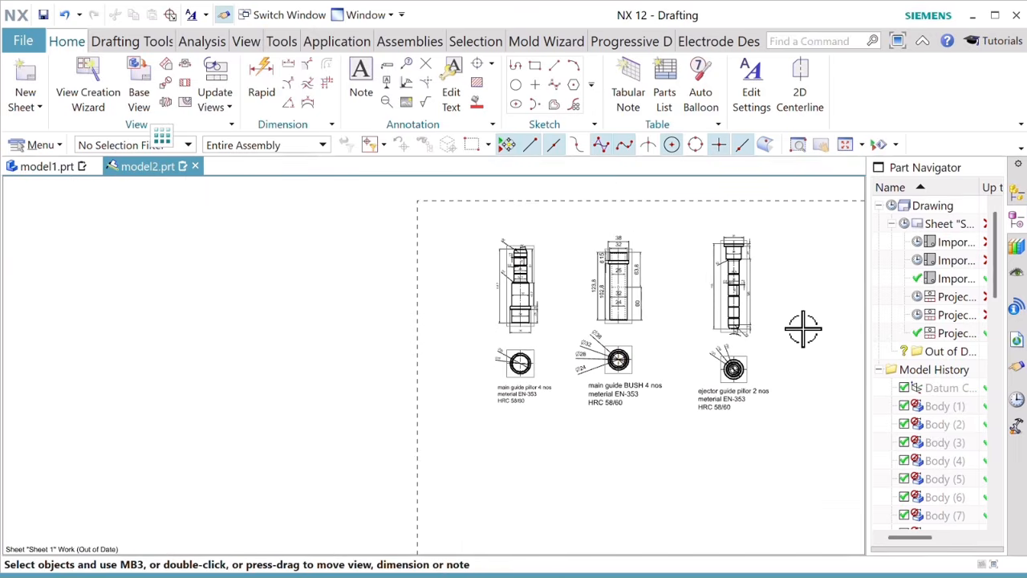
pyautogui.moveTo(804, 327)
pyautogui.mouseDown(button='middle')
pyautogui.moveTo(648, 337)
pyautogui.moveTo(559, 300)
pyautogui.mouseUp(button='middle')
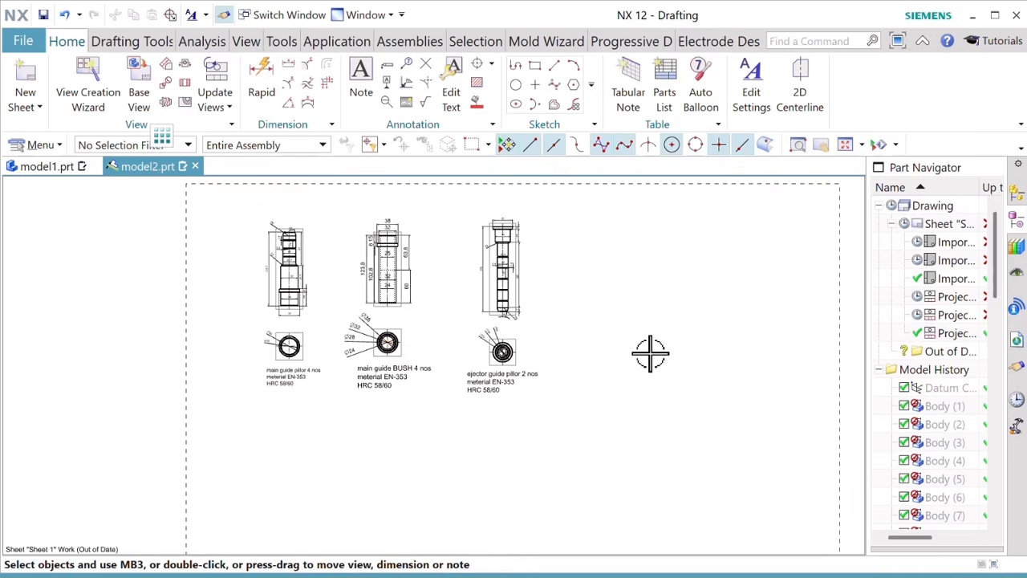
# Step: Switch to the Modeling application, swap the shown and hidden bodies, and hide the green ejector guide bush around the ejector guide pillar
pyautogui.hotkey('ctrl', 'm')
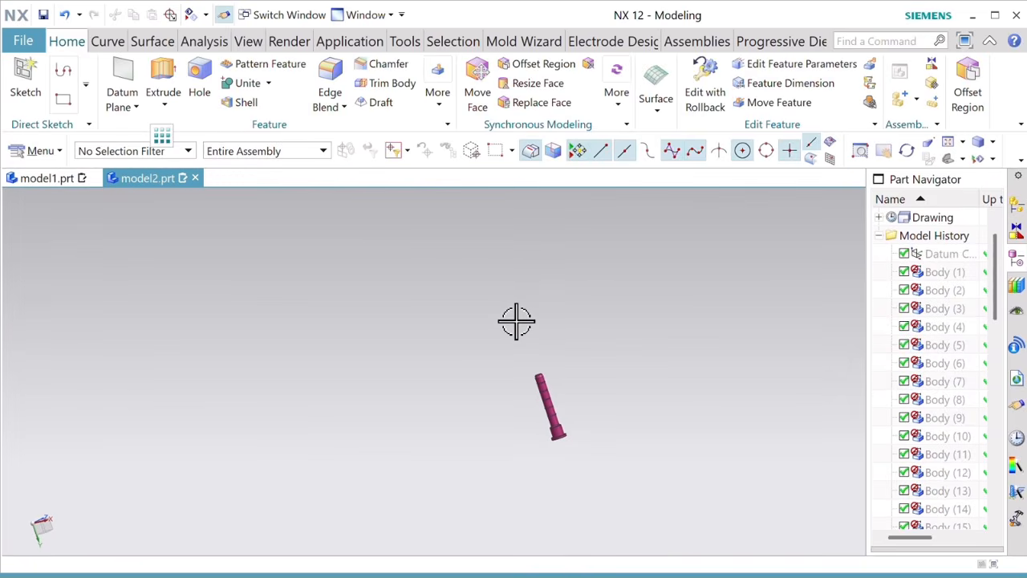
pyautogui.hotkey('ctrl', 'shift', 'b')
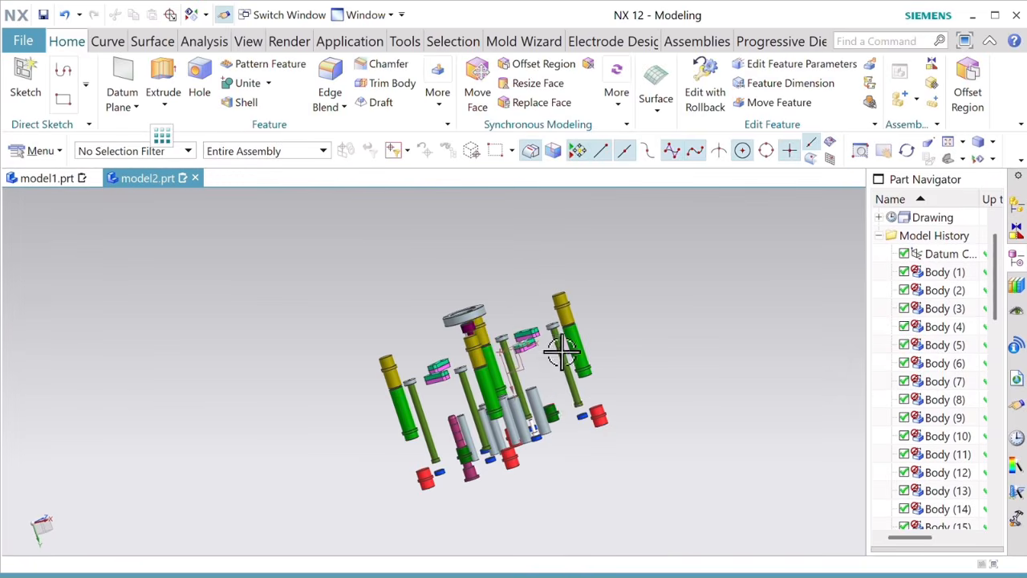
pyautogui.scroll(5, 542, 431)
pyautogui.rightClick(582, 325)
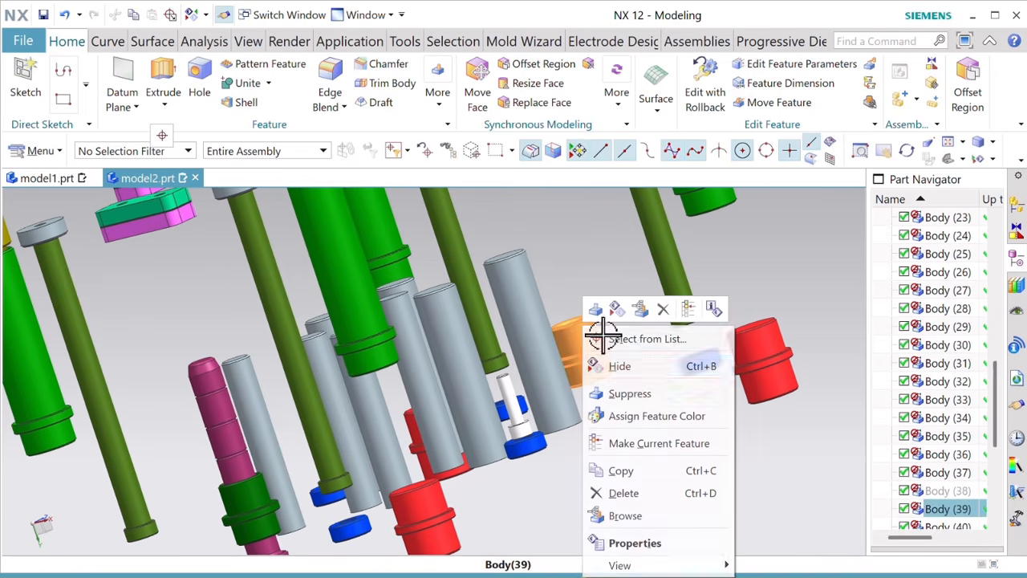
pyautogui.click(642, 372)
pyautogui.scroll(-2, 559, 388)
pyautogui.scroll(-8, 559, 388)
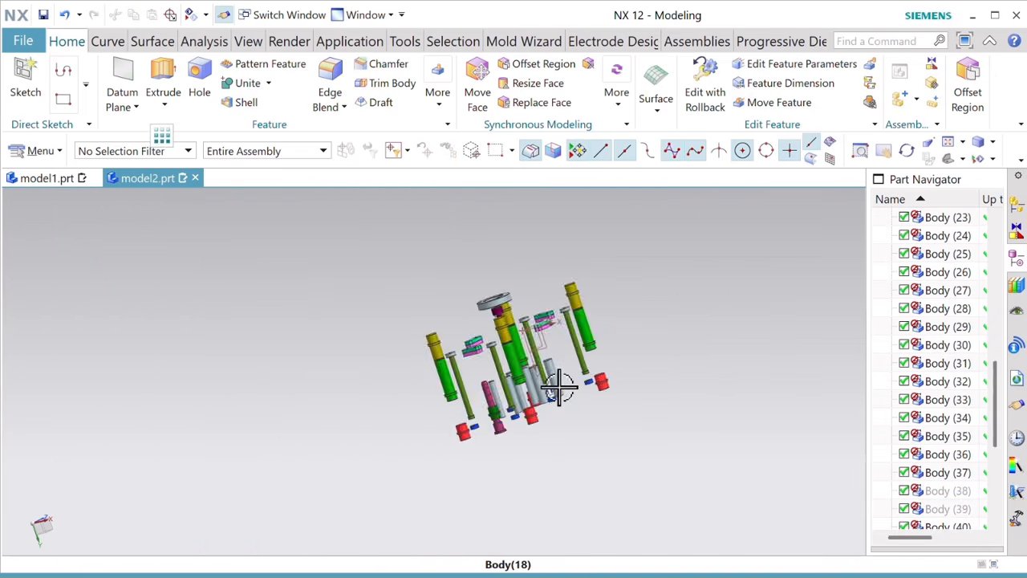
# Step: Swap the shown and hidden bodies again and hide the ejector guide pillar to isolate the green bush
pyautogui.hotkey('ctrl', 'shift', 'b')
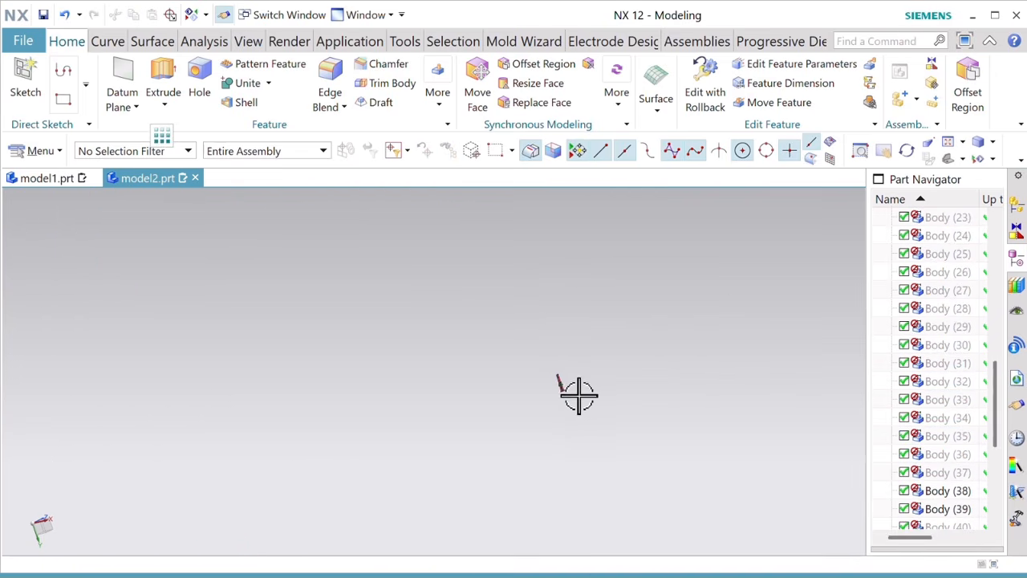
pyautogui.scroll(6, 561, 385)
pyautogui.scroll(-2, 545, 351)
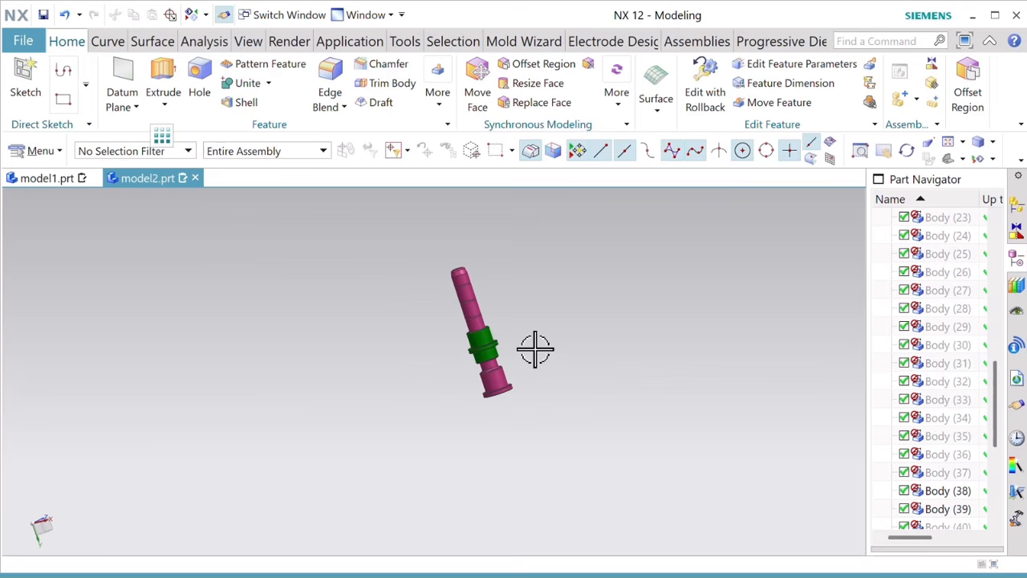
pyautogui.scroll(2, 535, 349)
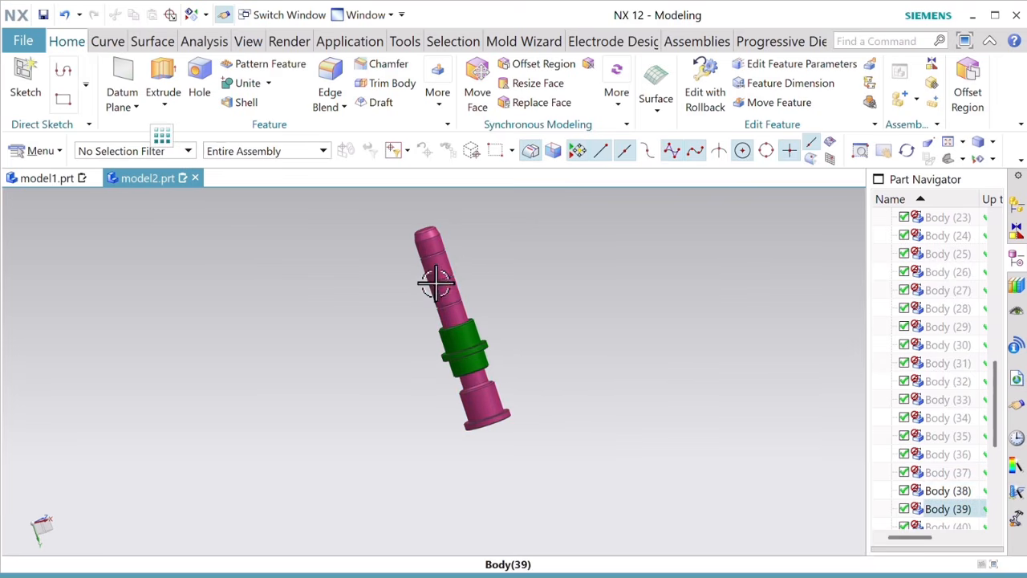
pyautogui.rightClick(440, 252)
pyautogui.click(477, 293)
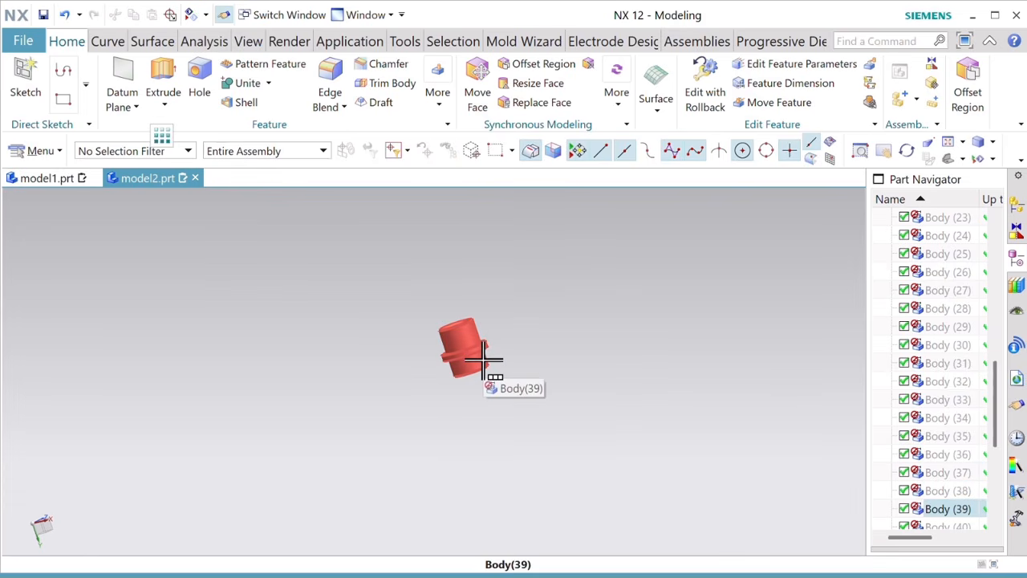
# Step: Return to Drafting and place a base view of the ejector guide bush beside the ejector guide pillar, with a projected end view below it
pyautogui.hotkey('ctrl', 'shift', 'd')
pyautogui.click(138, 93)
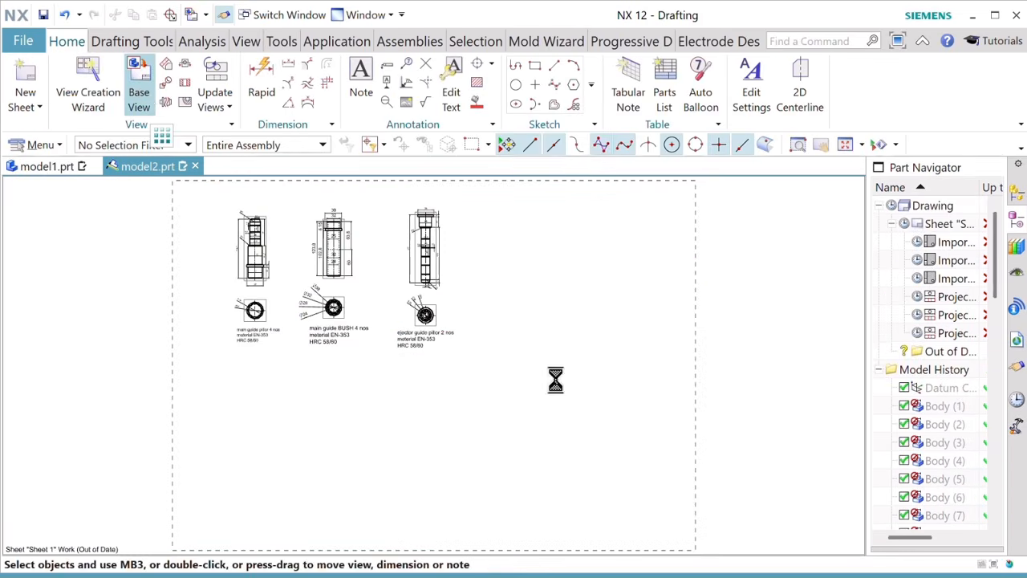
pyautogui.click(508, 239)
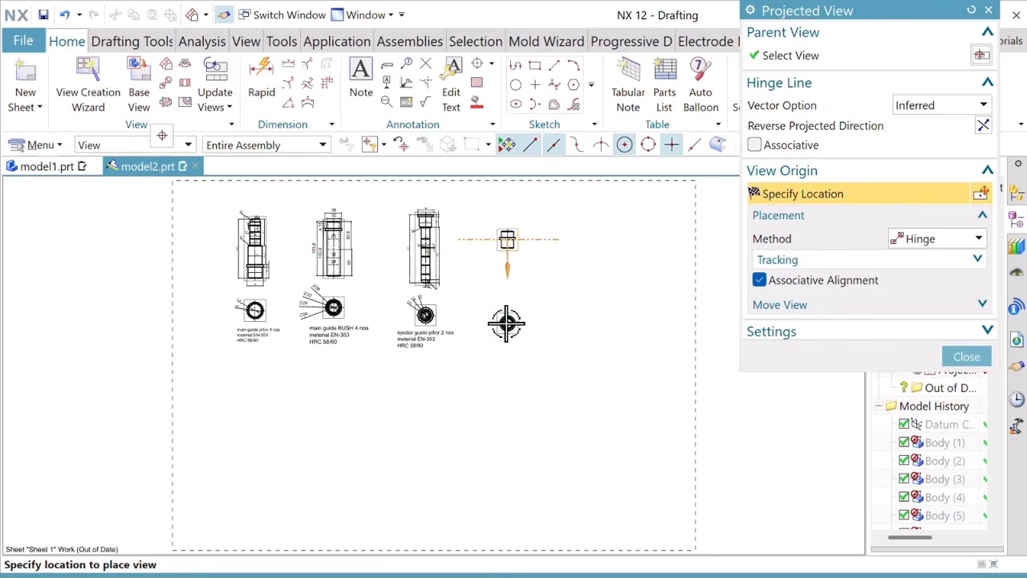
pyautogui.click(503, 314)
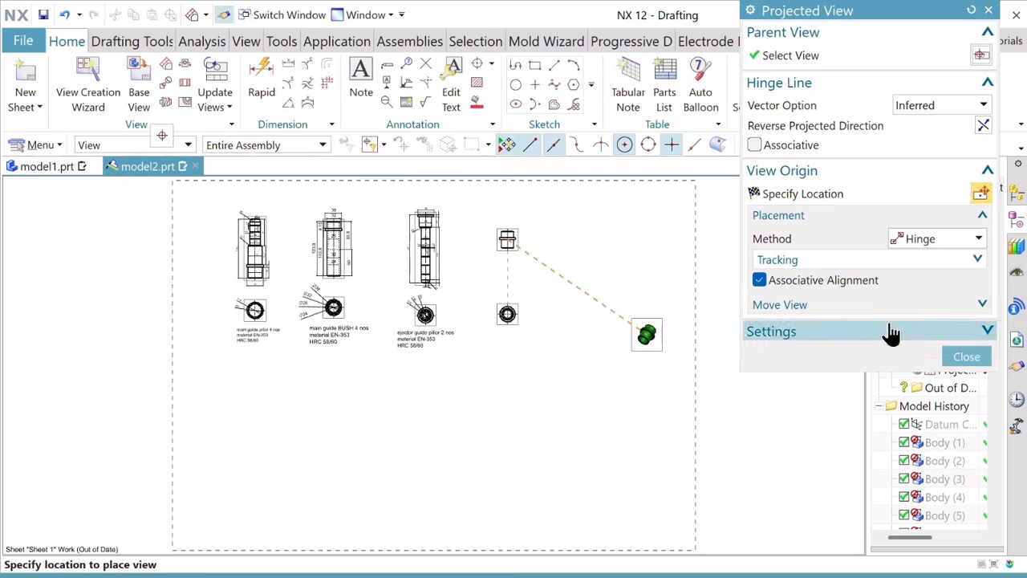
pyautogui.click(966, 357)
pyautogui.scroll(7, 518, 263)
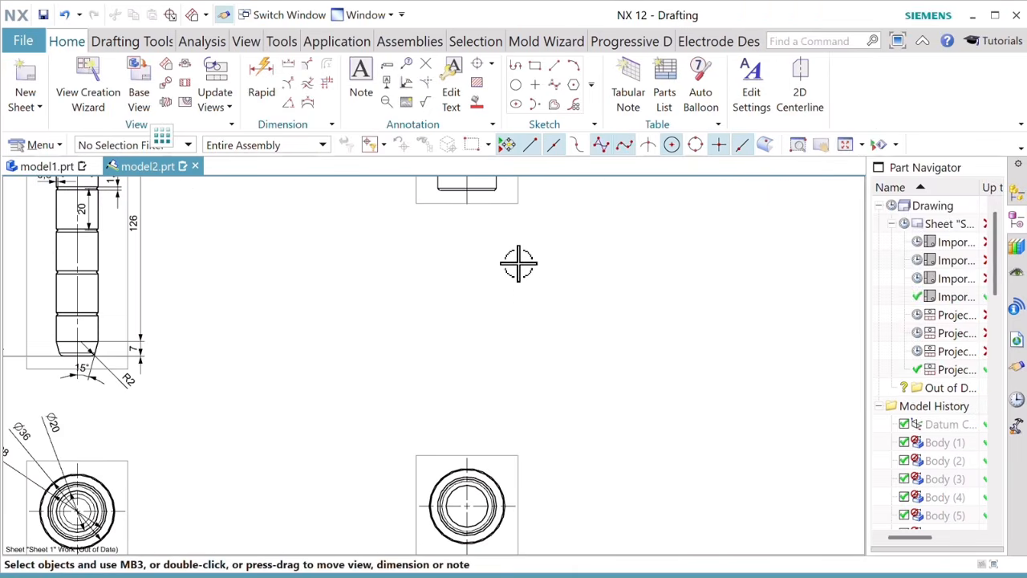
pyautogui.scroll(-4, 513, 264)
pyautogui.moveTo(605, 335); pyautogui.dragTo(556, 395, button='middle')
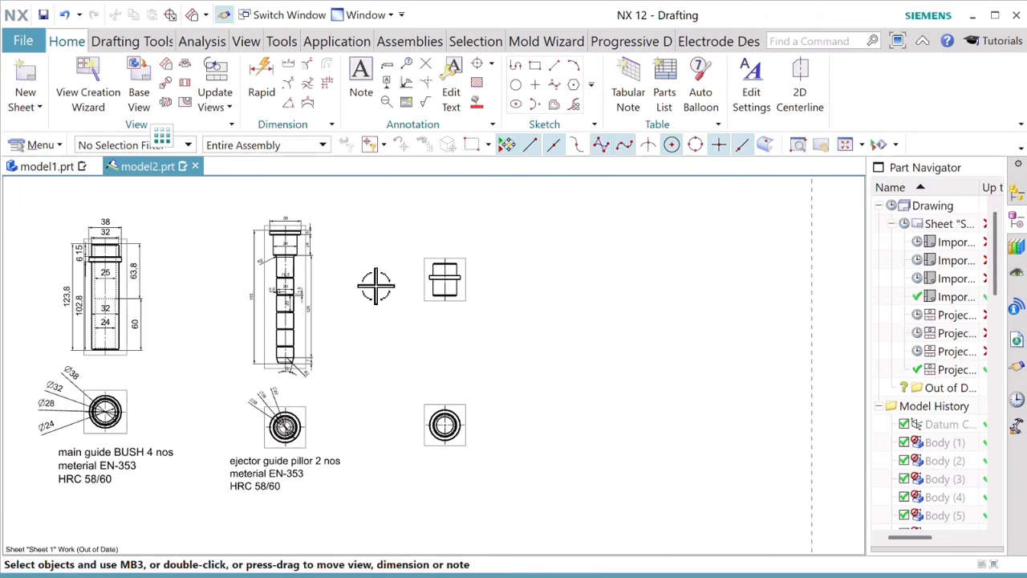
# Step: Change the hidden line font of the ejector guide bush's base view from invisible to dotted
pyautogui.scroll(3, 468, 313)
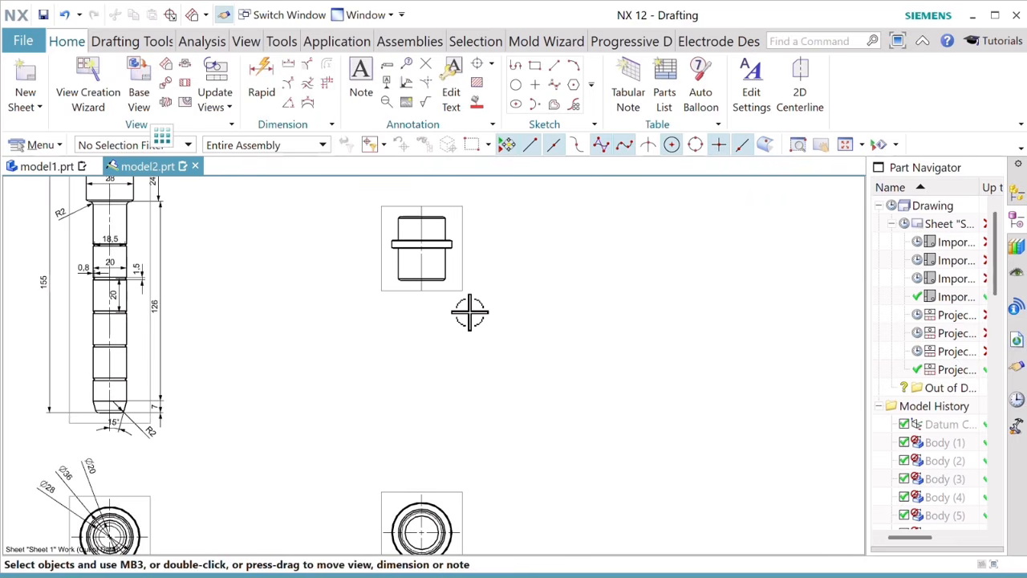
pyautogui.rightClick(460, 222)
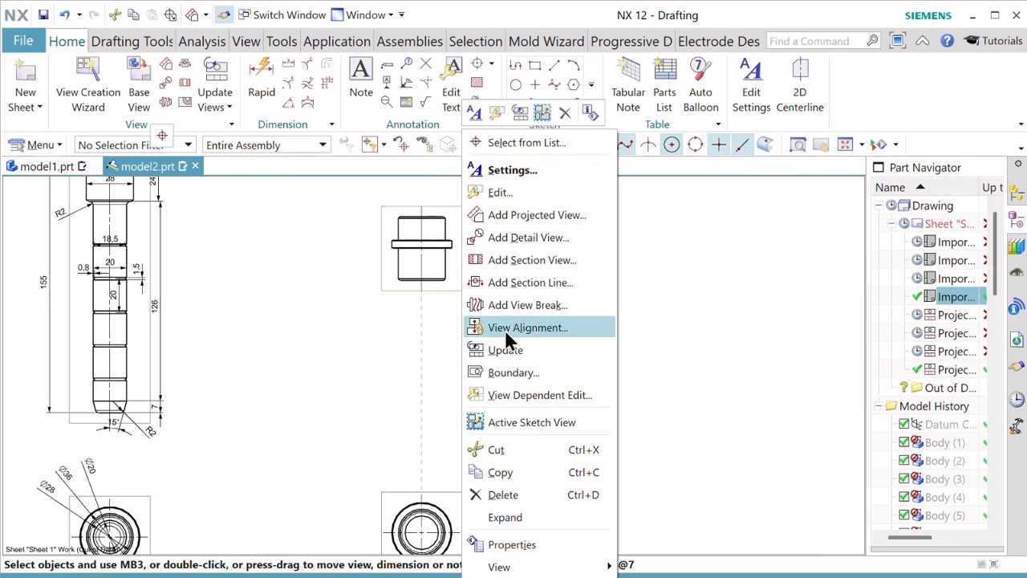
pyautogui.click(514, 170)
pyautogui.click(952, 97)
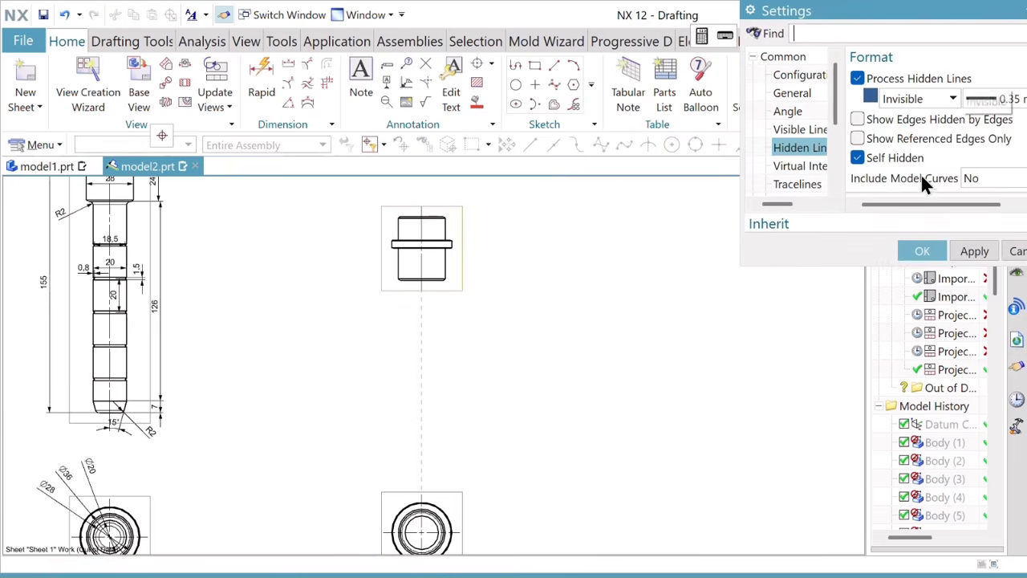
pyautogui.click(910, 217)
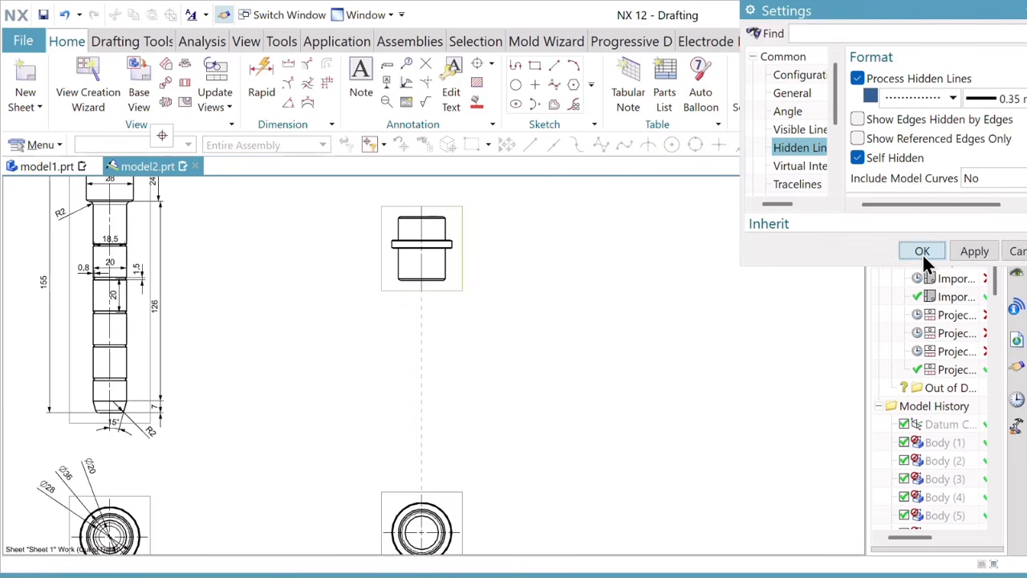
pyautogui.click(922, 252)
pyautogui.scroll(6, 431, 204)
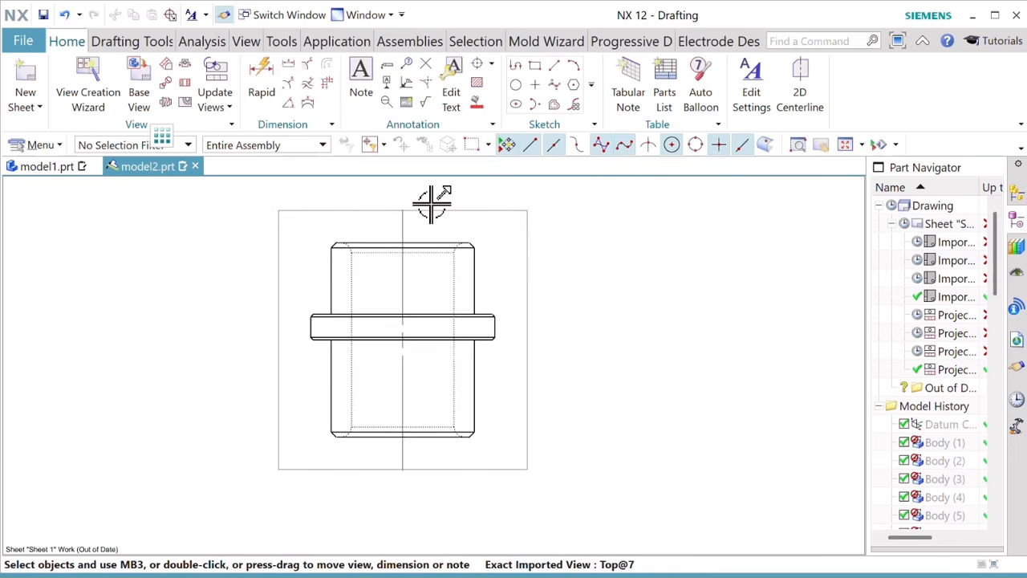
pyautogui.scroll(-1, 375, 297)
pyautogui.scroll(-2, 375, 297)
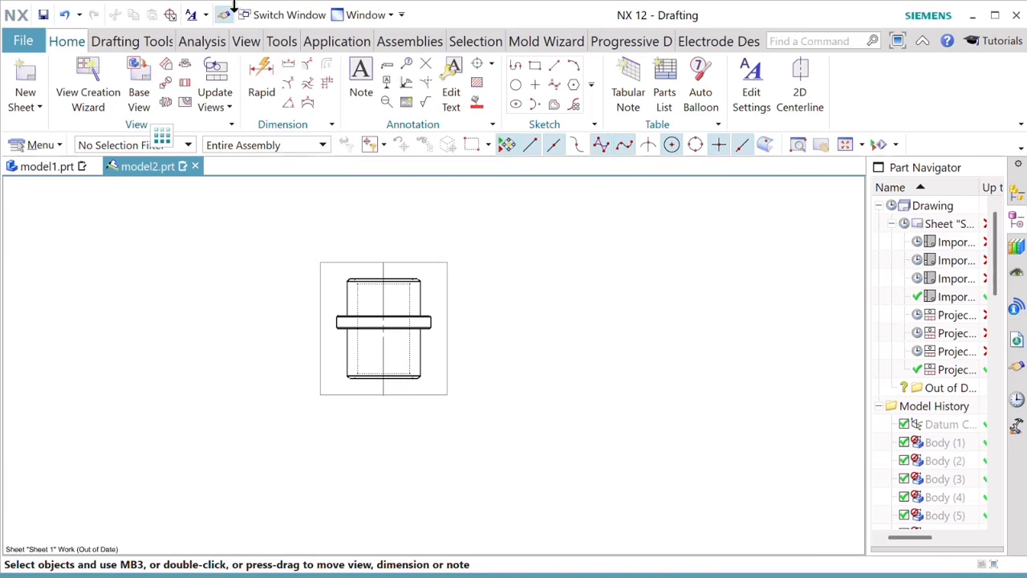
# Step: Add horizontal dimensions for the collar width and upper body width above the ejector guide bush's front view
pyautogui.click(262, 80)
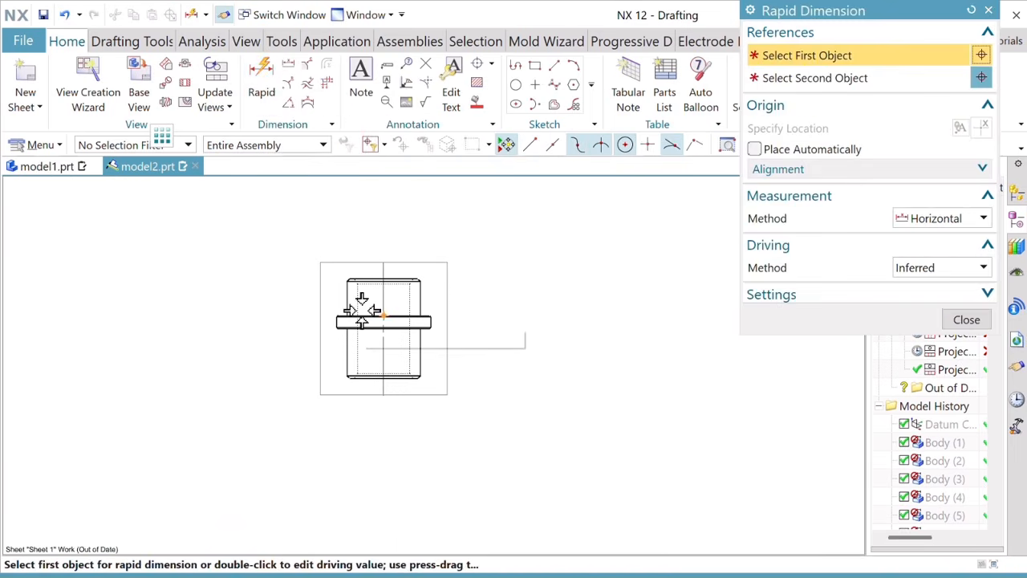
pyautogui.scroll(2, 362, 310)
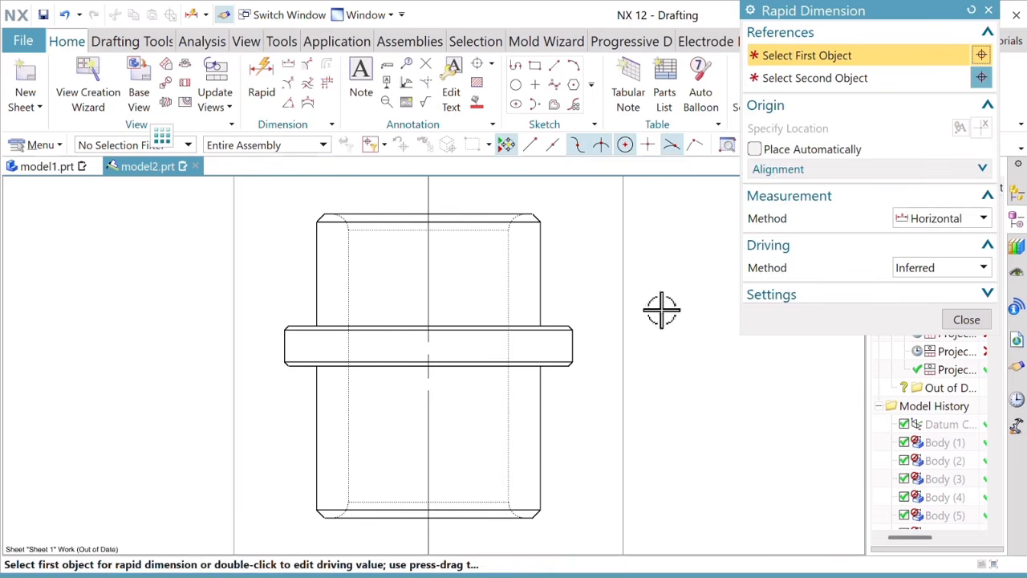
pyautogui.click(284, 345)
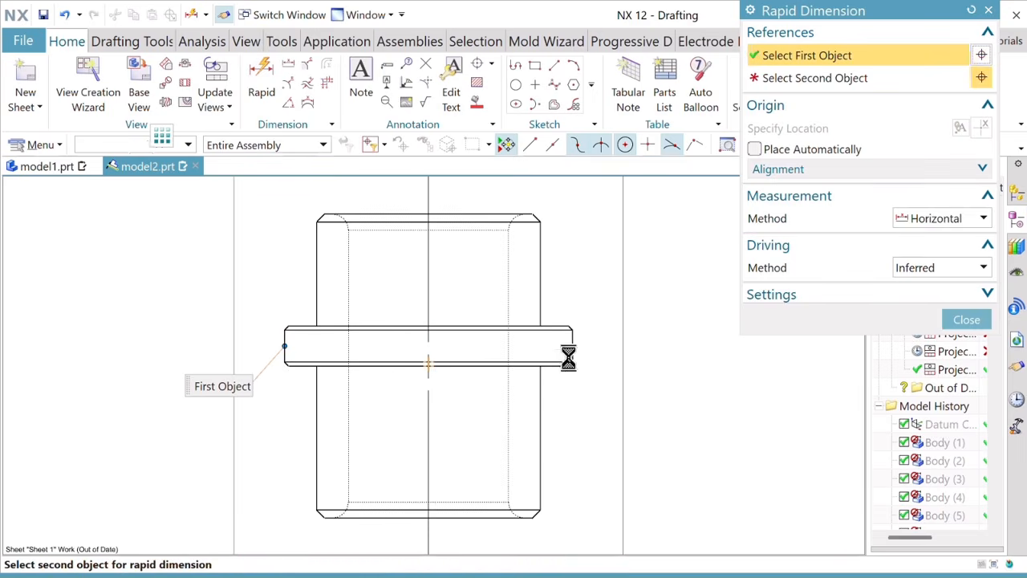
pyautogui.click(576, 349)
pyautogui.scroll(-3, 430, 273)
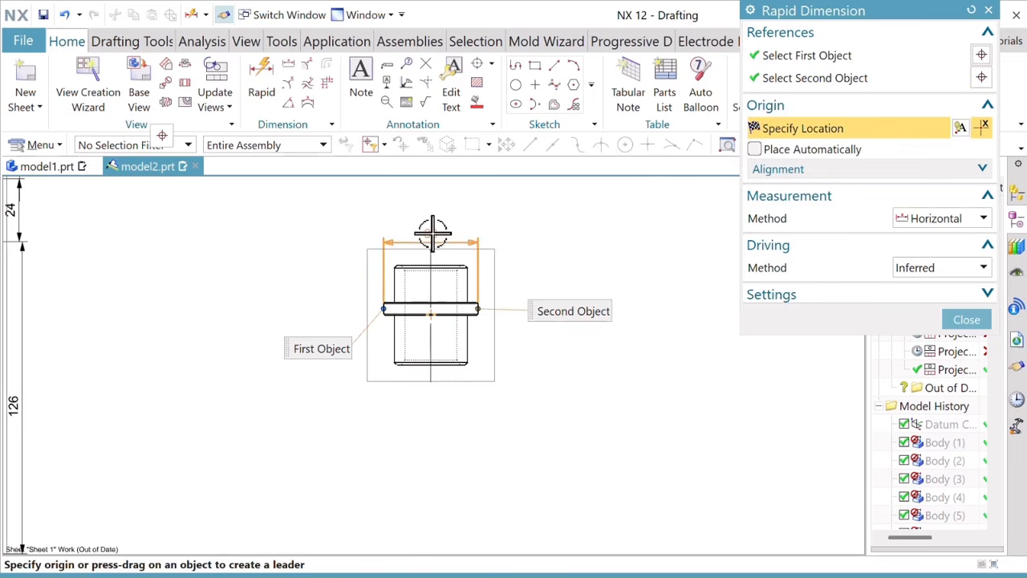
pyautogui.click(431, 217)
pyautogui.click(398, 289)
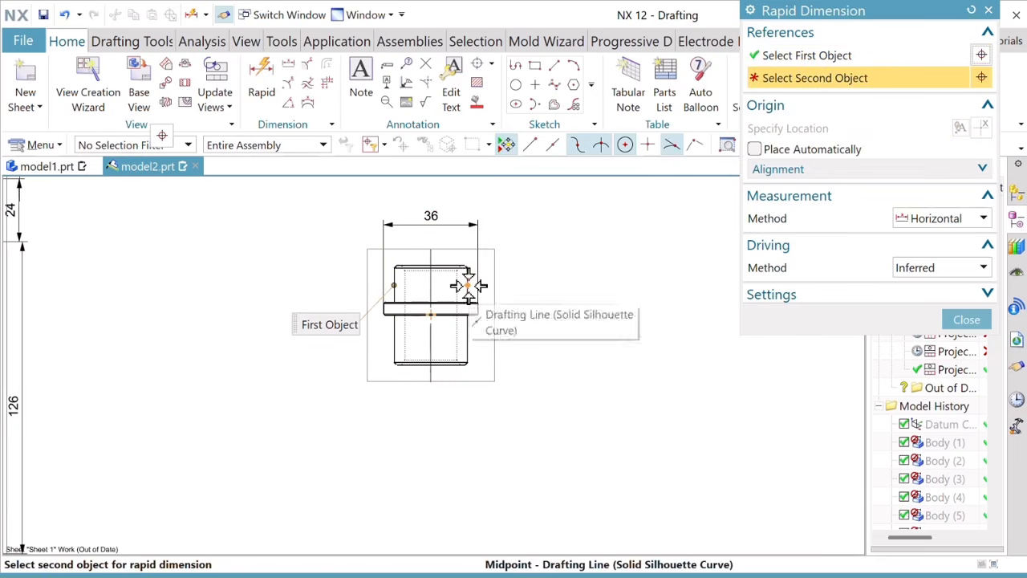
pyautogui.click(444, 259)
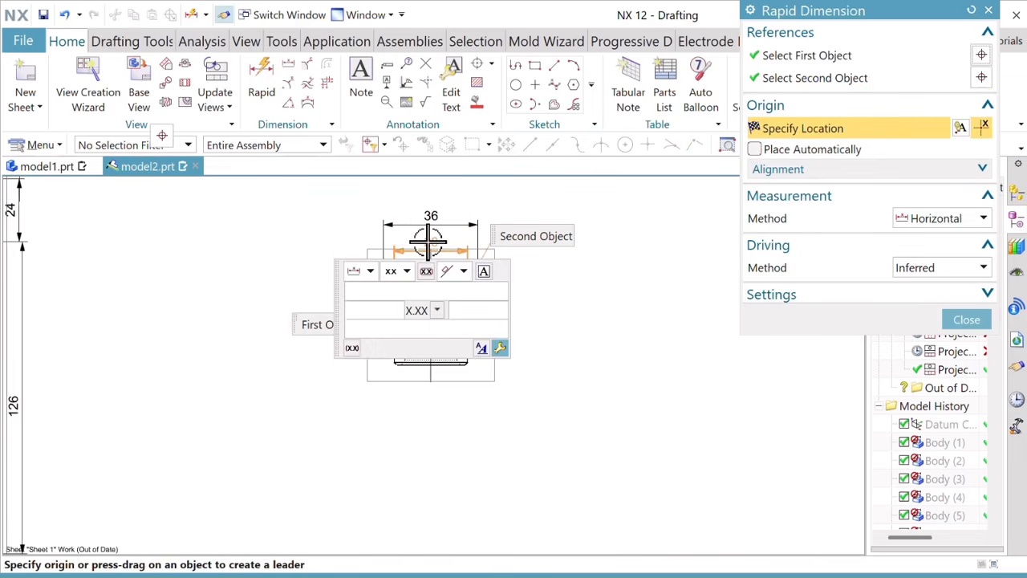
pyautogui.click(428, 240)
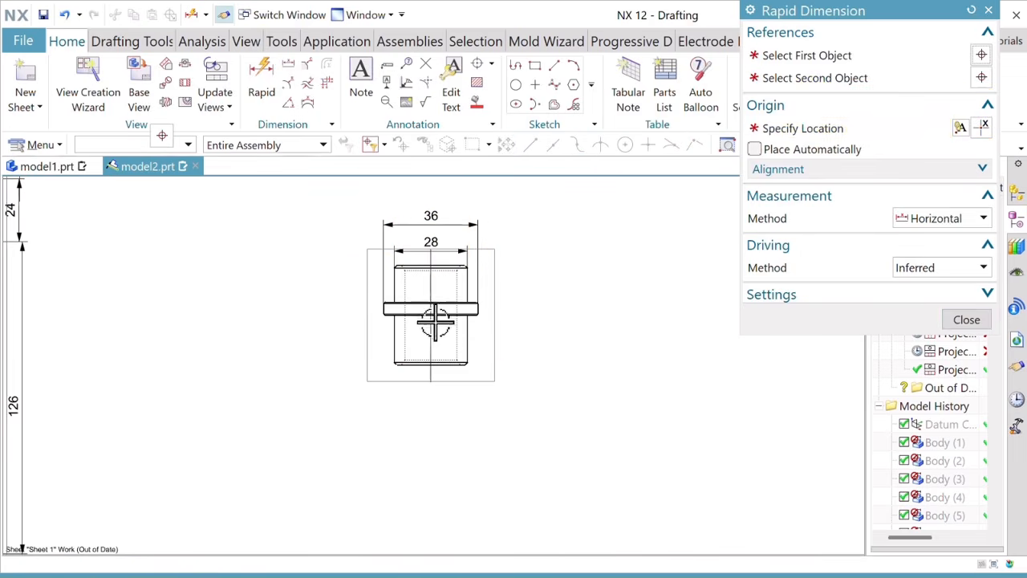
# Step: Add horizontal dimensions for the lower body width and the dotted bore width below the bush's front view
pyautogui.click(393, 339)
pyautogui.click(468, 338)
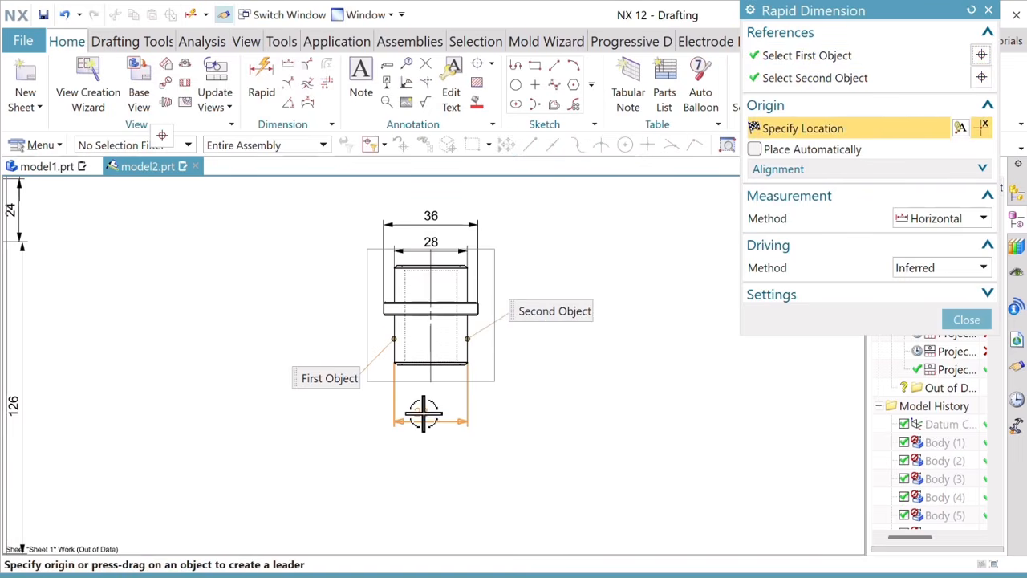
pyautogui.click(428, 413)
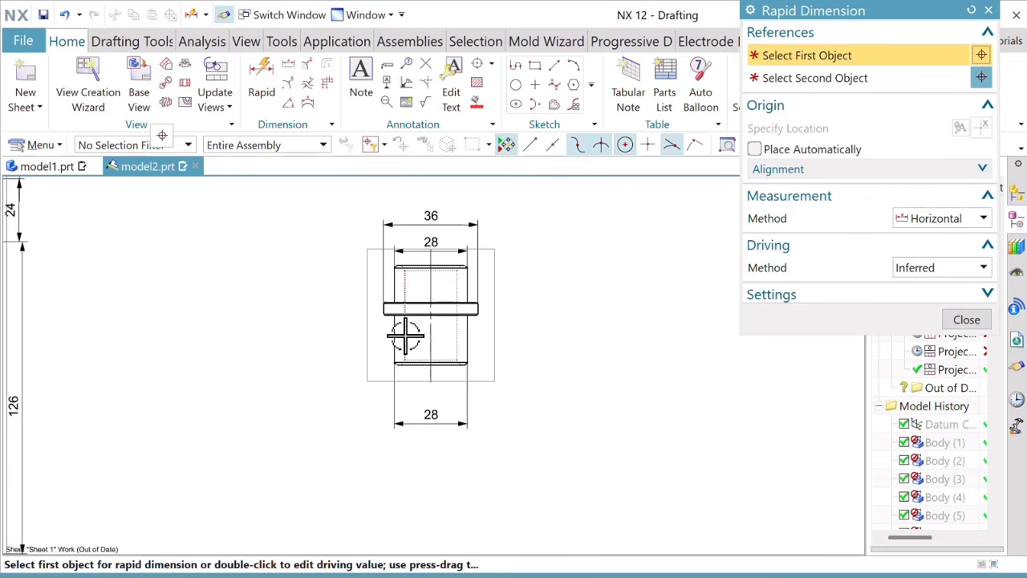
pyautogui.click(406, 336)
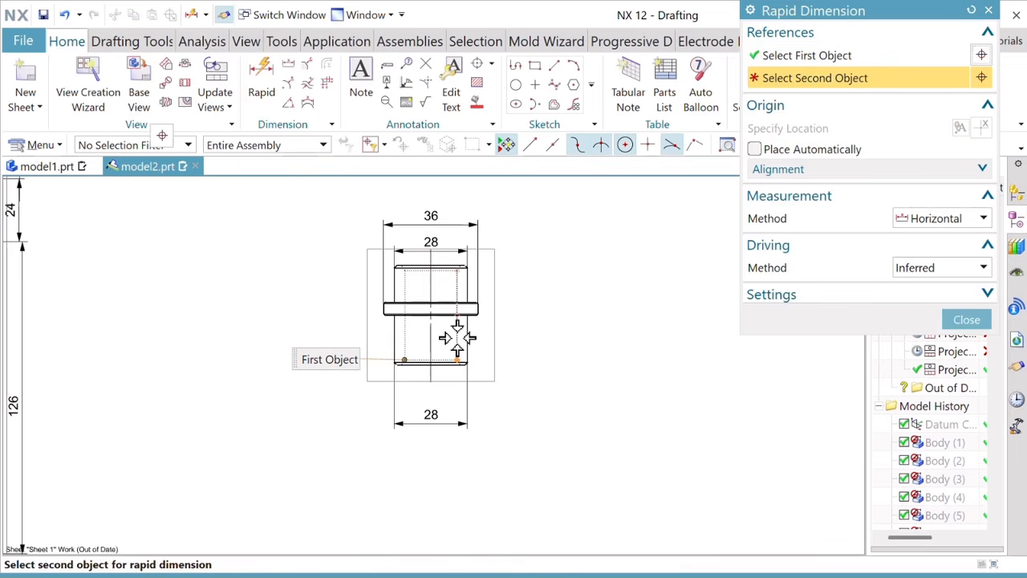
pyautogui.click(457, 341)
pyautogui.click(461, 396)
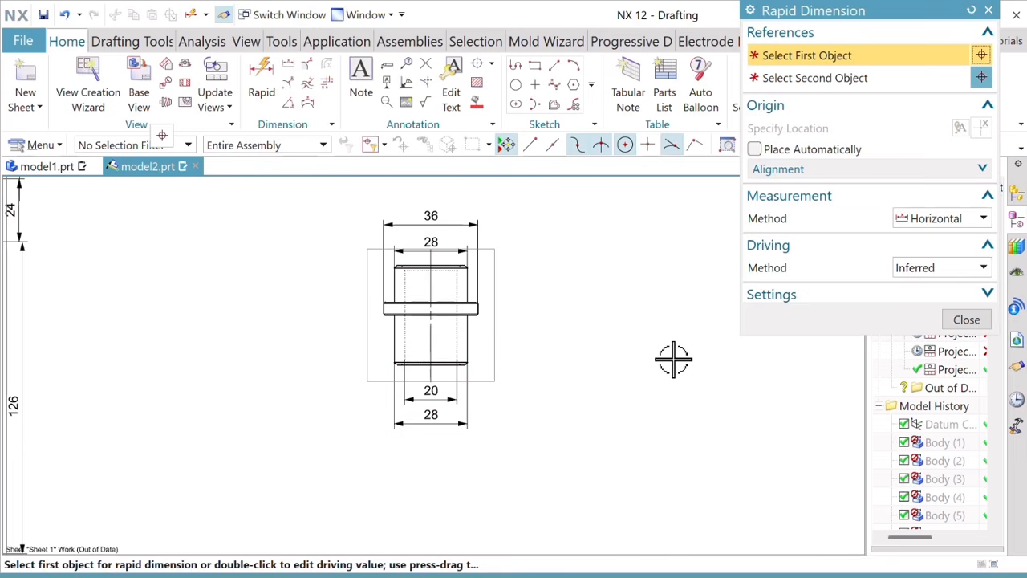
# Step: Using the Vertical method, dimension the bush's overall length and the length of the section above the collar
pyautogui.click(949, 220)
pyautogui.click(921, 271)
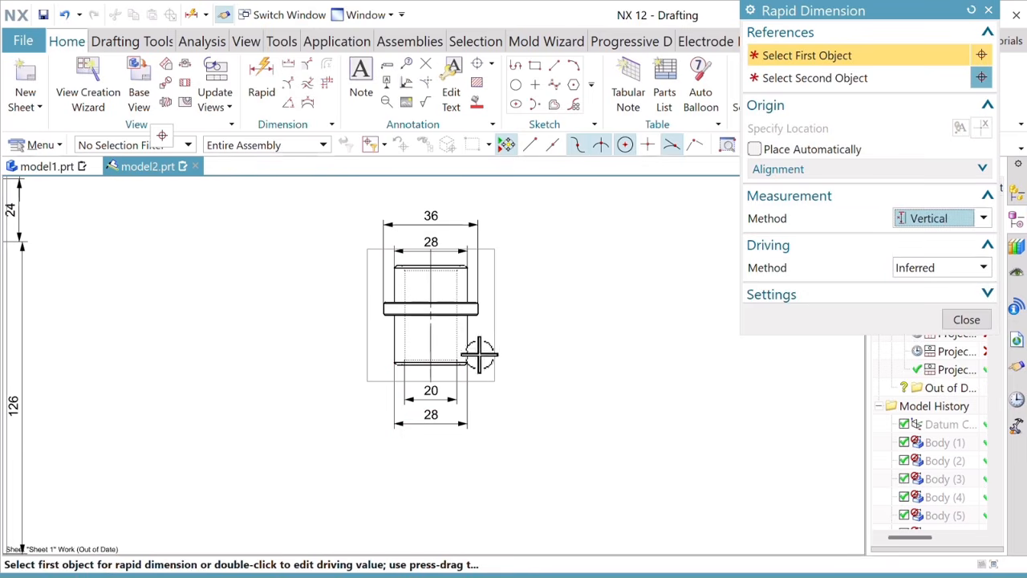
pyautogui.scroll(3, 425, 278)
pyautogui.click(402, 253)
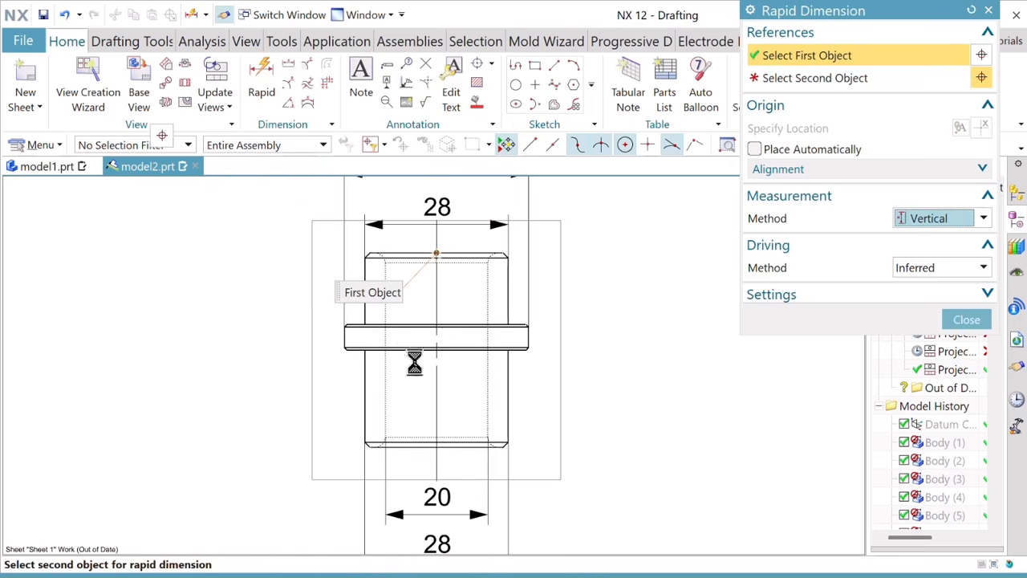
pyautogui.click(411, 444)
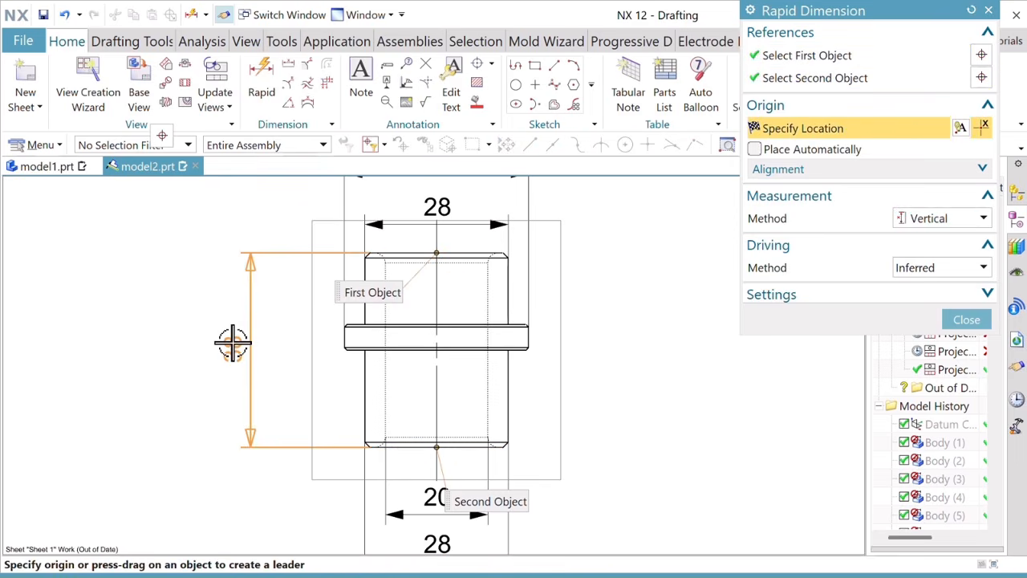
pyautogui.click(231, 340)
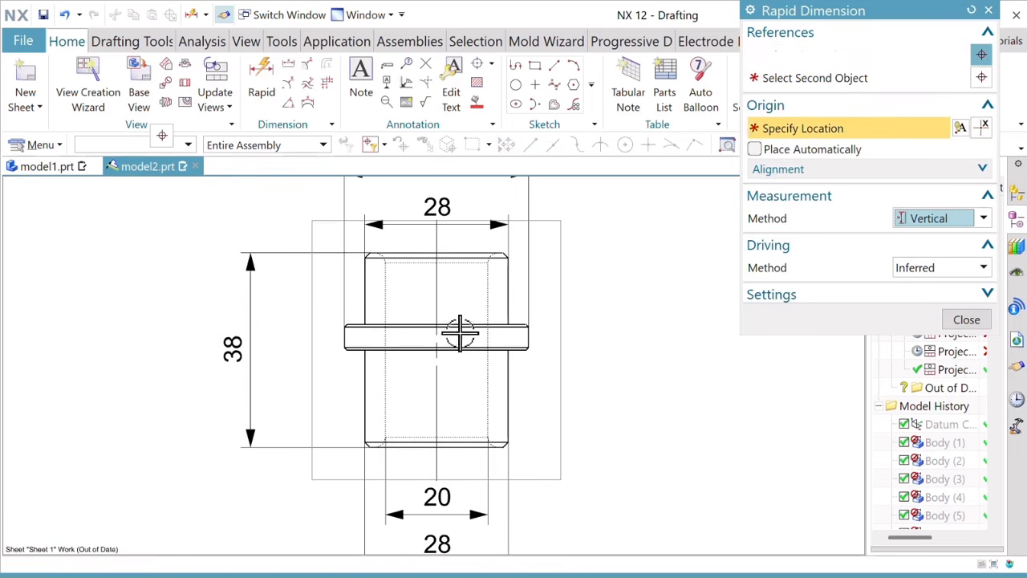
pyautogui.click(410, 278)
pyautogui.click(409, 324)
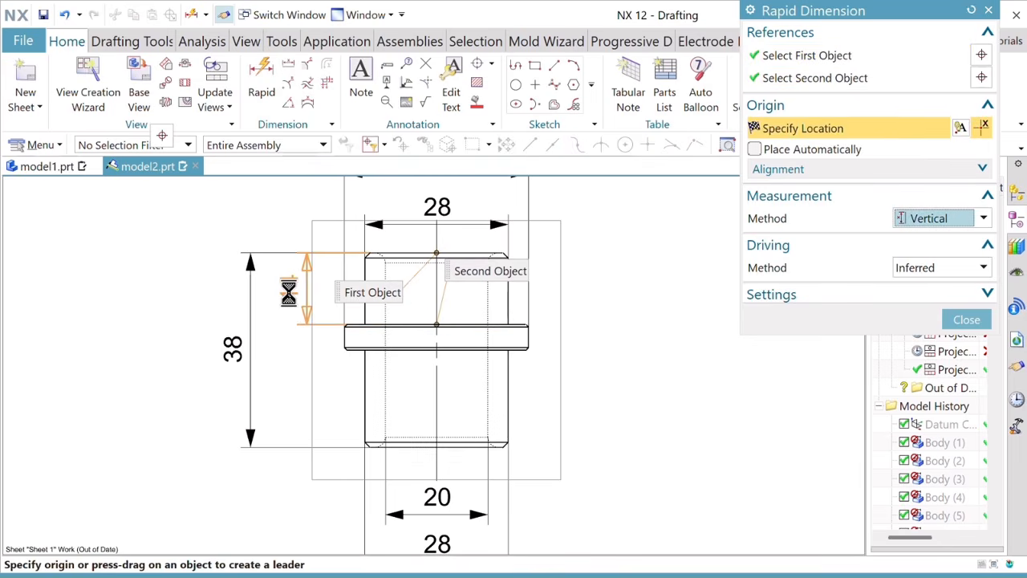
pyautogui.click(286, 294)
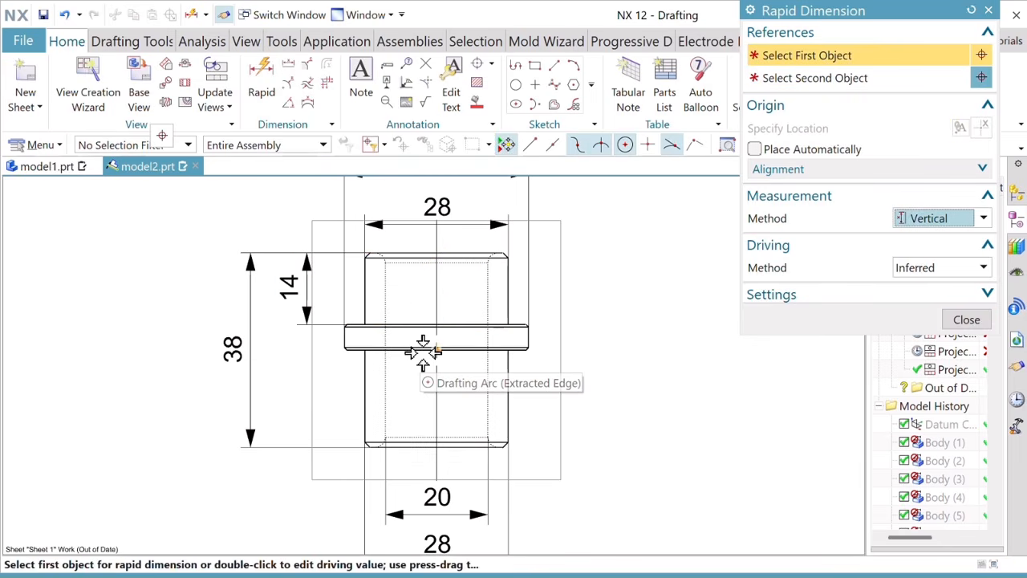
# Step: Add vertical dimensions for the bush section below the collar and for the collar thickness
pyautogui.click(415, 351)
pyautogui.click(423, 450)
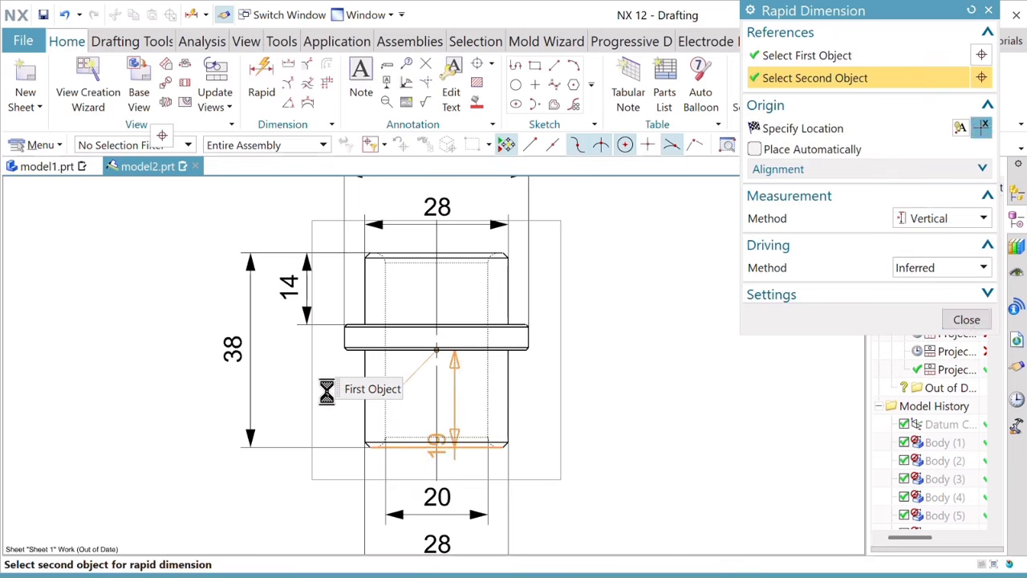
pyautogui.click(292, 373)
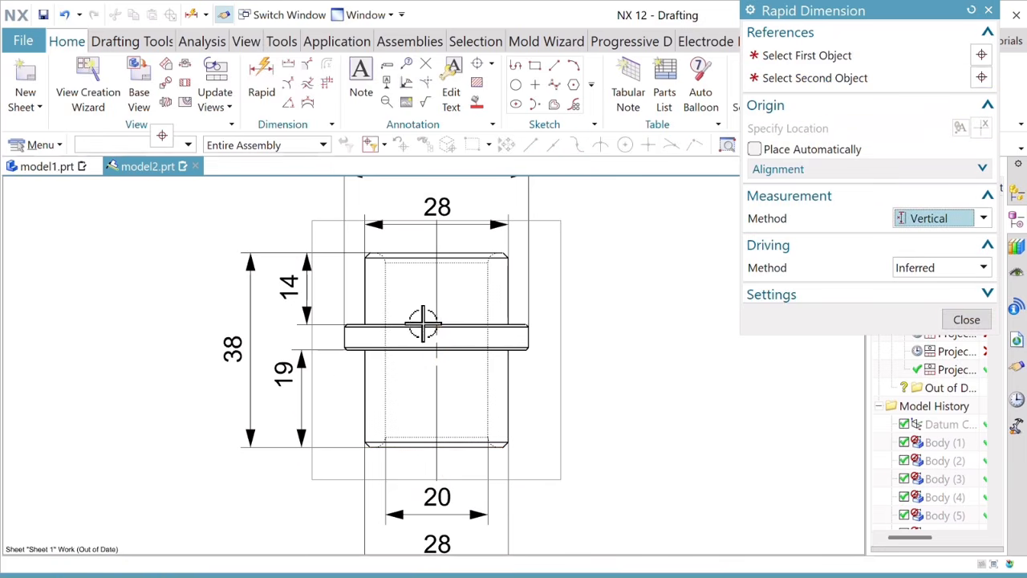
pyautogui.click(422, 345)
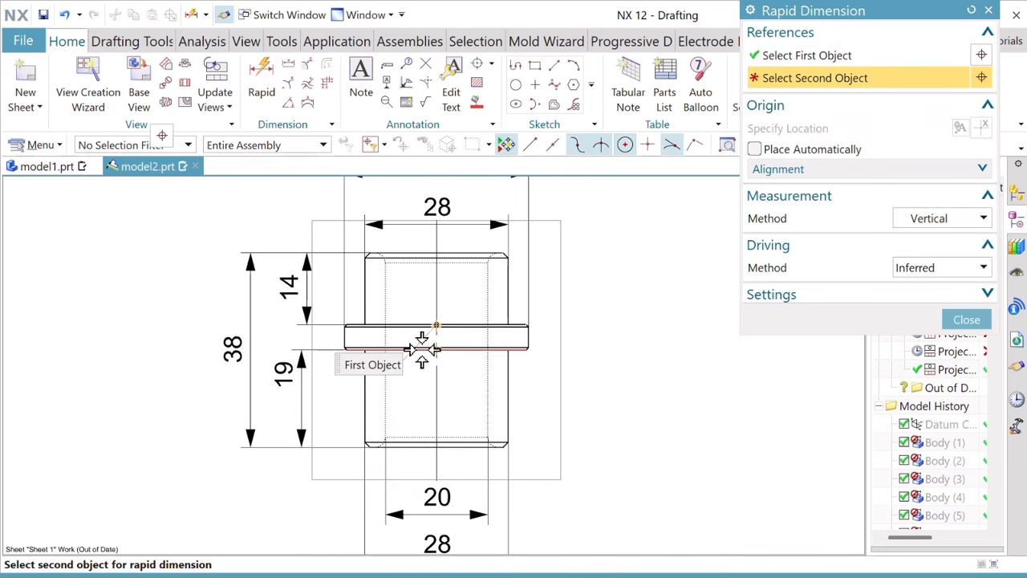
pyautogui.click(422, 344)
pyautogui.click(592, 393)
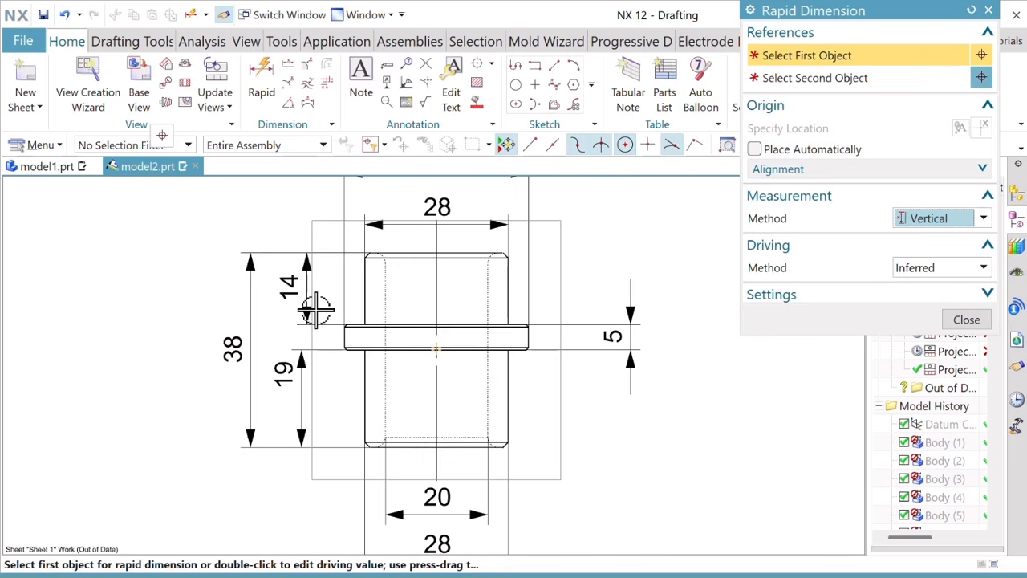
# Step: Using the Diametral method, dimension the collar's outermost circle in the ejector guide bush's projected end view
pyautogui.scroll(-3, 470, 397)
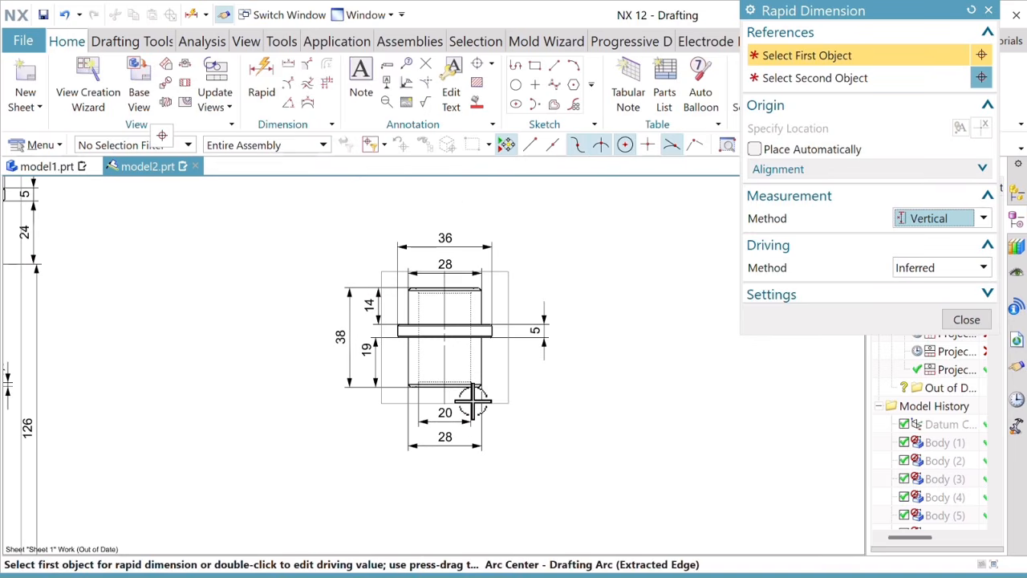
pyautogui.scroll(-3, 481, 394)
pyautogui.click(954, 217)
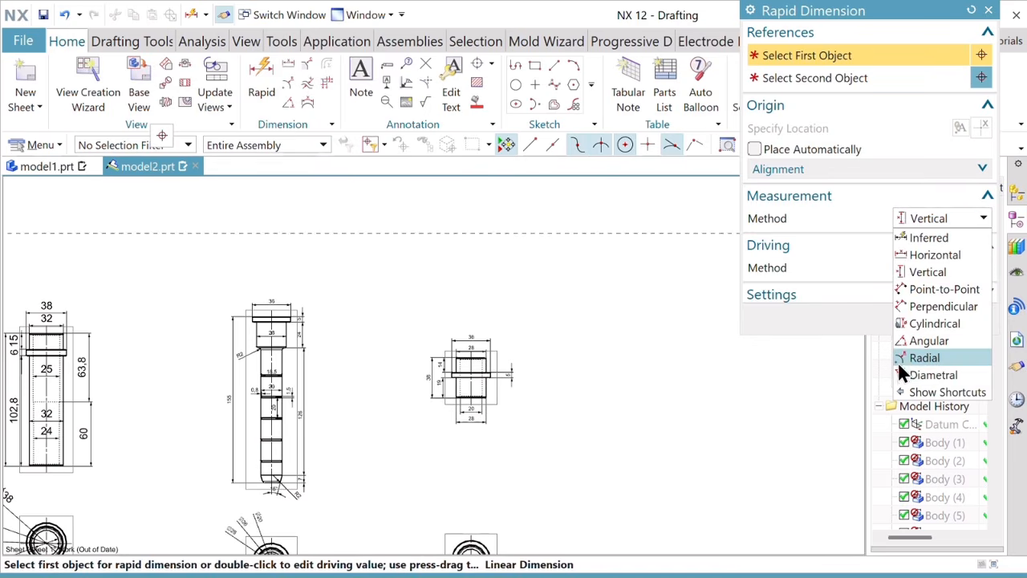
pyautogui.click(907, 372)
pyautogui.moveTo(590, 437)
pyautogui.keyDown('shift'); pyautogui.mouseDown(button='middle')
pyautogui.moveTo(579, 429)
pyautogui.moveTo(562, 324)
pyautogui.mouseUp(button='middle'); pyautogui.keyUp('shift')
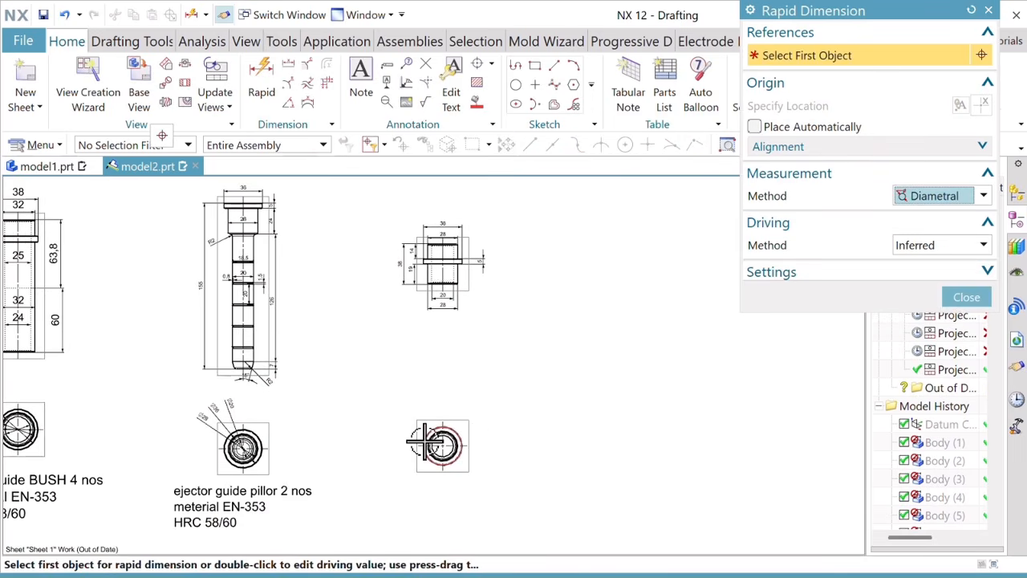
pyautogui.scroll(5, 437, 444)
pyautogui.scroll(5, 420, 436)
pyautogui.click(420, 419)
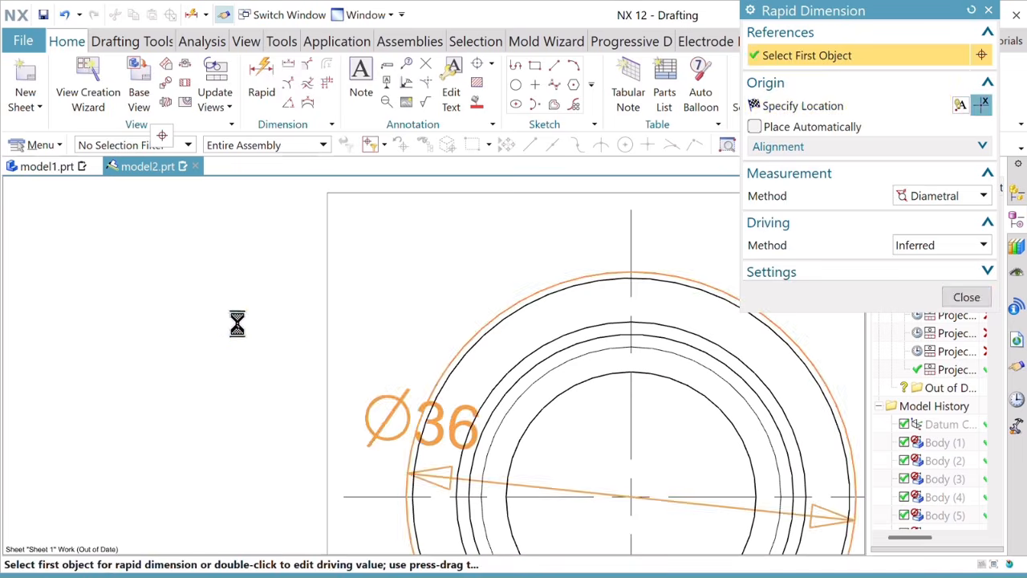
pyautogui.click(225, 314)
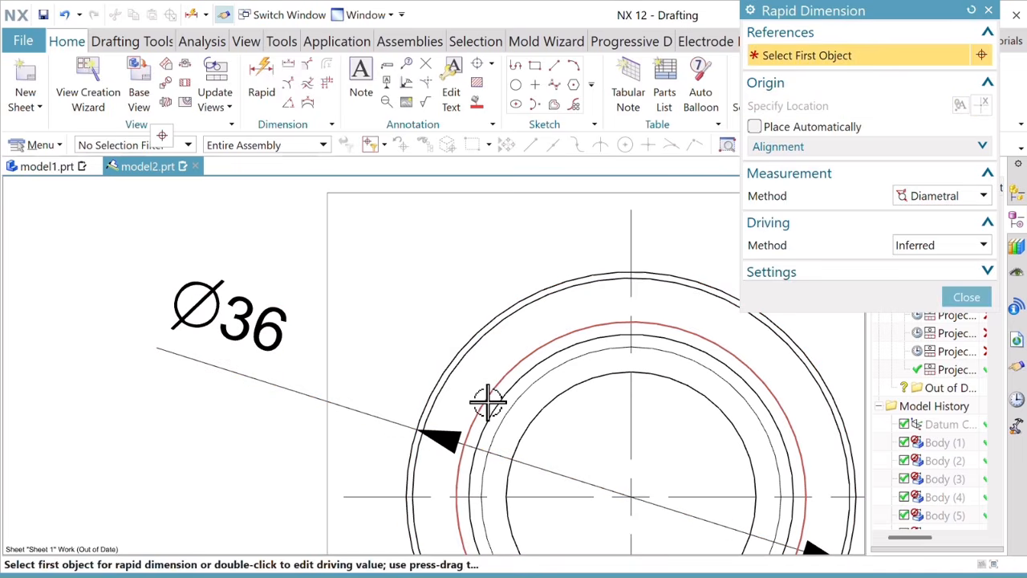
# Step: Add diameter dimensions for the body circle and the inner bore circle in the bush's end view
pyautogui.click(488, 402)
pyautogui.click(161, 425)
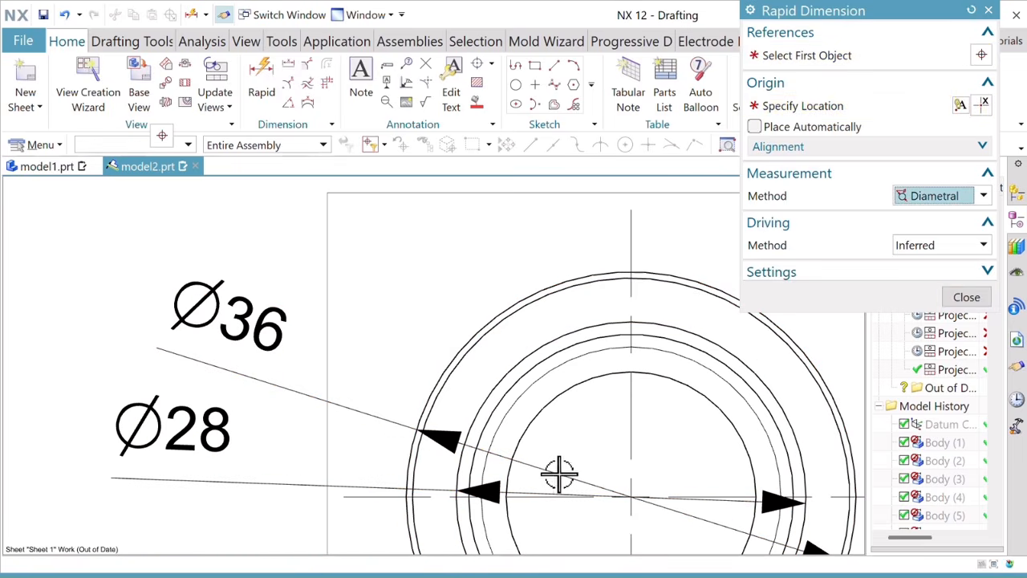
pyautogui.click(528, 437)
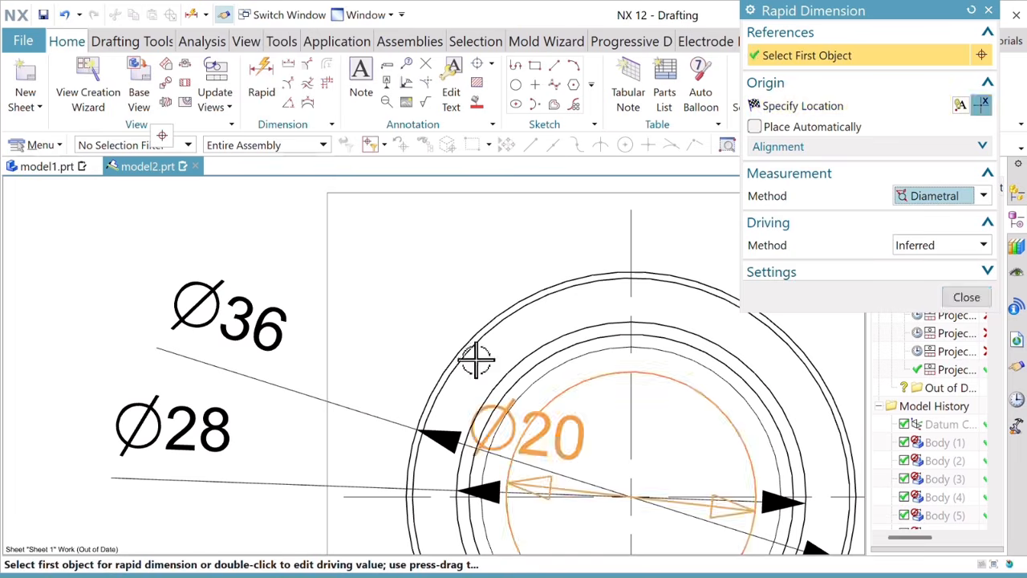
pyautogui.click(317, 207)
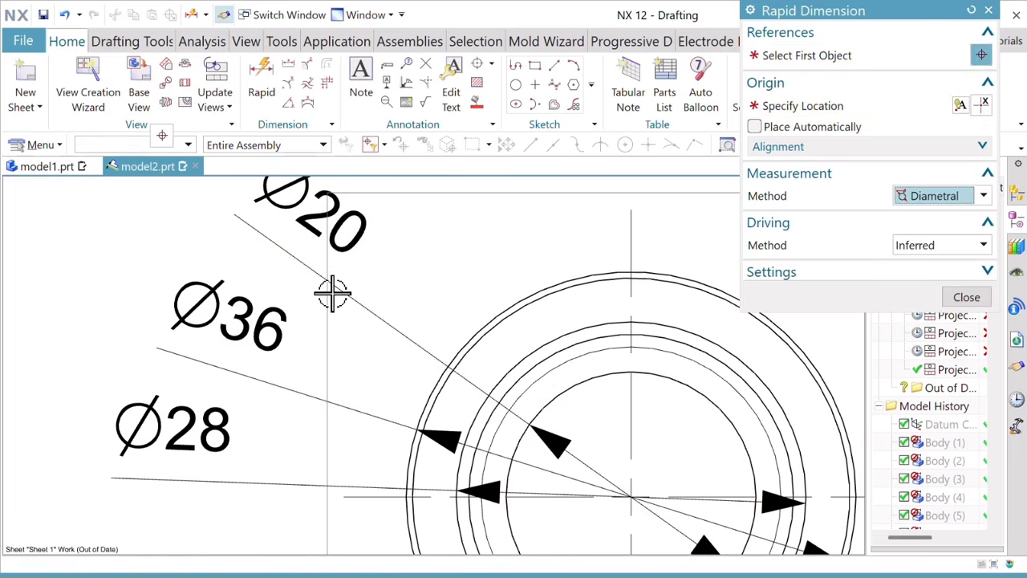
# Step: Check the dimensions on both ejector guide bush views and compare them with the neighbouring parts on the sheet
pyautogui.scroll(-5, 332, 292)
pyautogui.scroll(-5, 421, 341)
pyautogui.scroll(5, 418, 231)
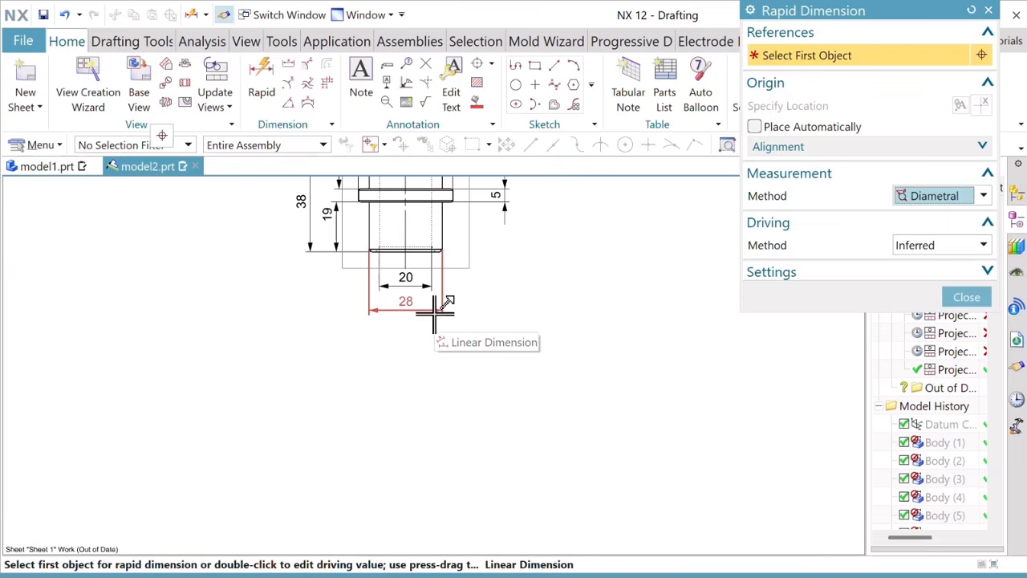
pyautogui.scroll(-3, 434, 315)
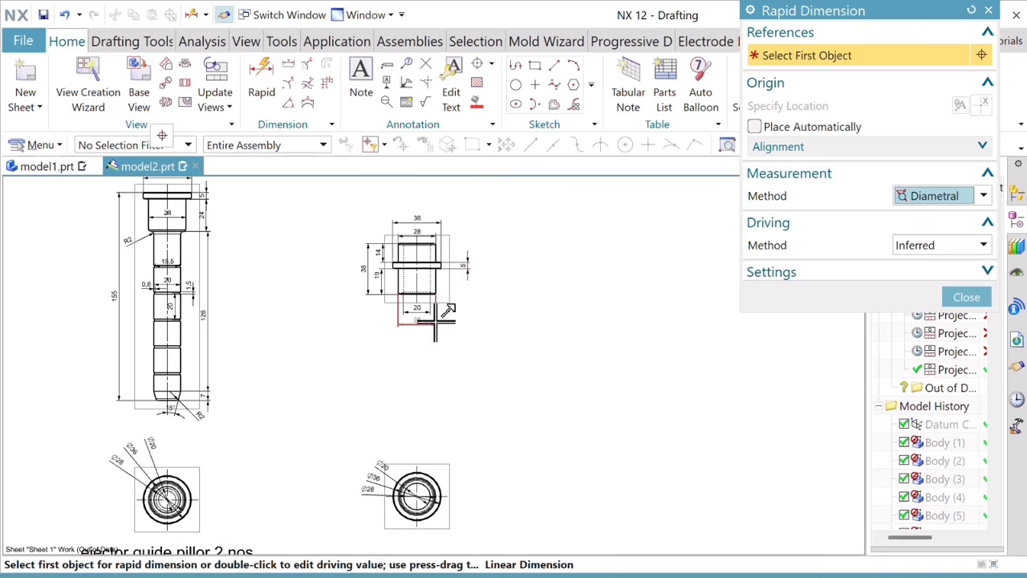
pyautogui.scroll(-2, 419, 210)
pyautogui.scroll(6, 413, 221)
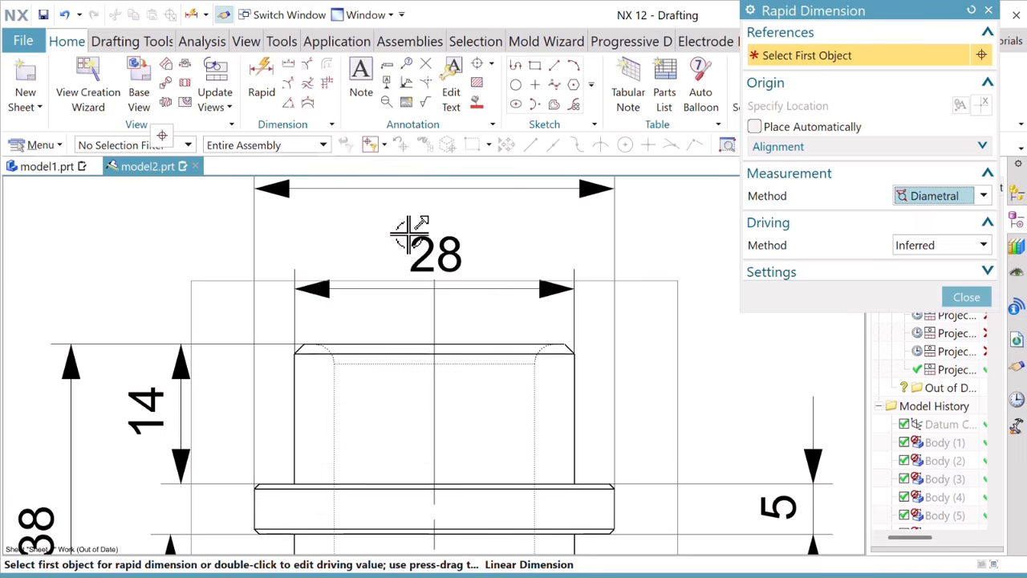
pyautogui.scroll(-2, 417, 225)
pyautogui.scroll(-5, 409, 241)
pyautogui.scroll(6, 404, 336)
pyautogui.scroll(-5, 408, 355)
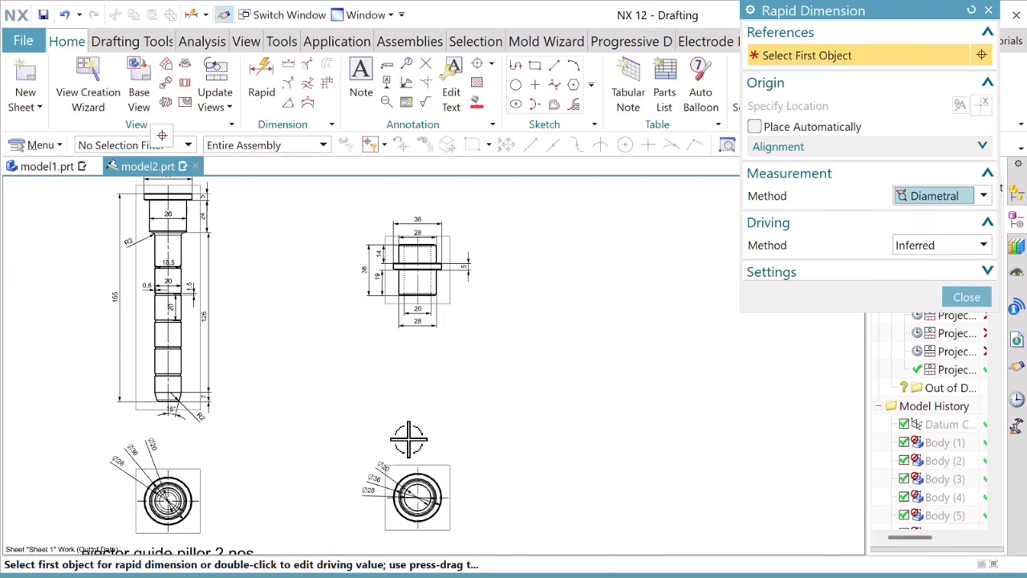
pyautogui.scroll(1, 405, 502)
pyautogui.scroll(5, 389, 502)
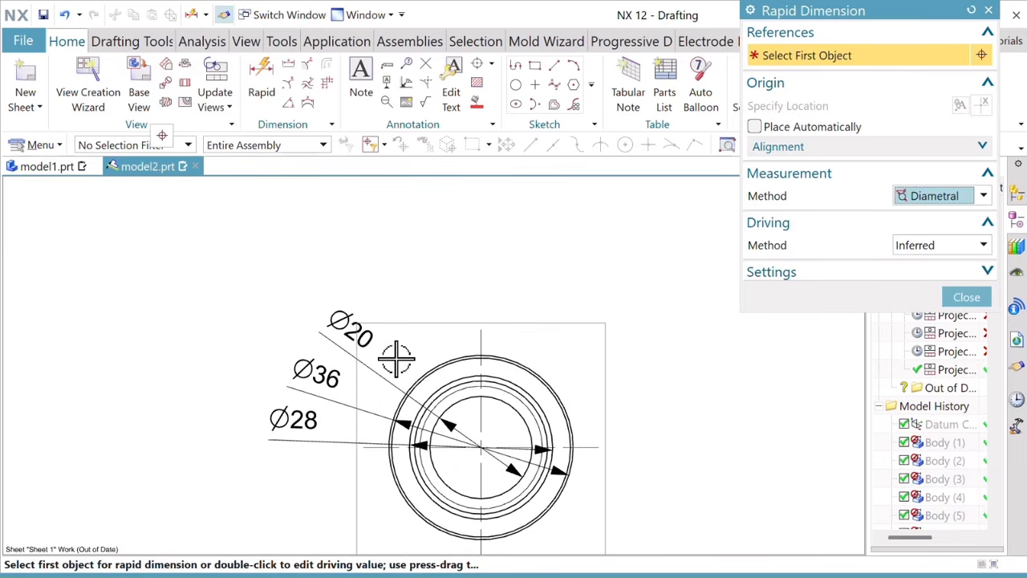
pyautogui.scroll(-6, 397, 361)
pyautogui.scroll(-3, 422, 321)
pyautogui.keyDown('shift'); pyautogui.moveTo(494, 303); pyautogui.dragTo(457, 345, button='middle'); pyautogui.keyUp('shift')
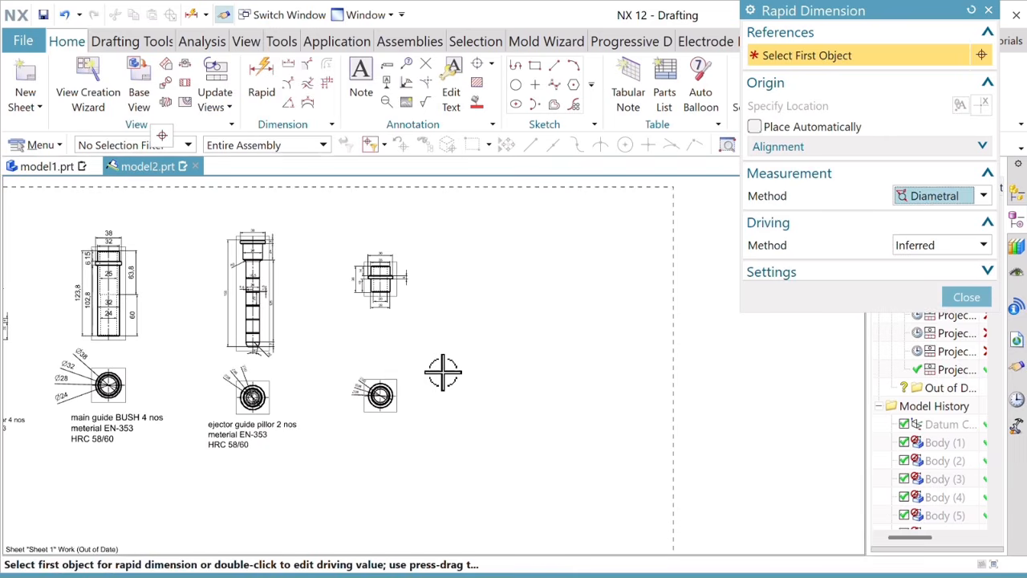
# Step: Finish dimensioning and move the ejector guide bush's end view up, closer to its front view
pyautogui.click(973, 297)
pyautogui.scroll(5, 378, 378)
pyautogui.scroll(-6, 401, 365)
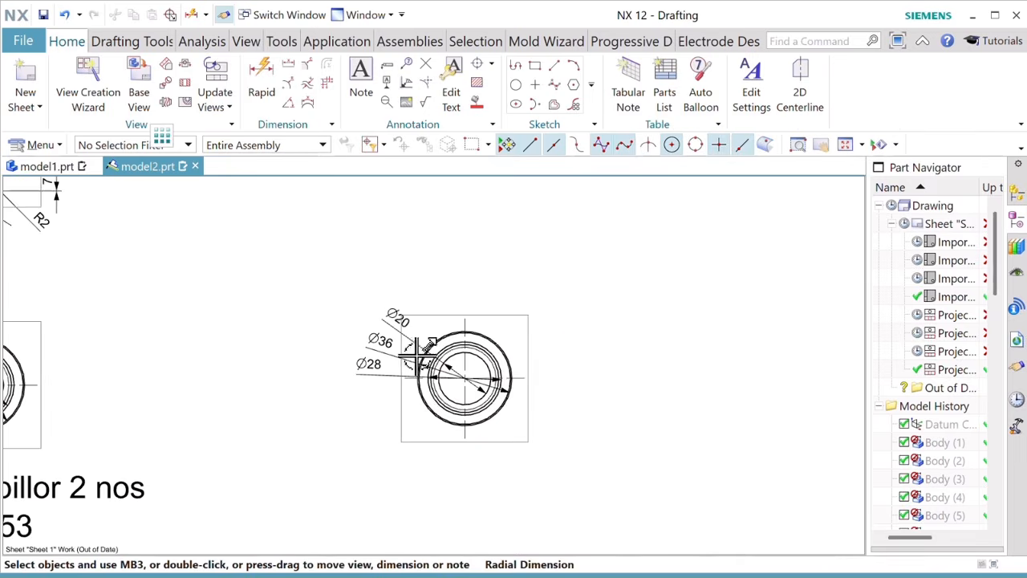
pyautogui.moveTo(445, 358); pyautogui.dragTo(431, 296)
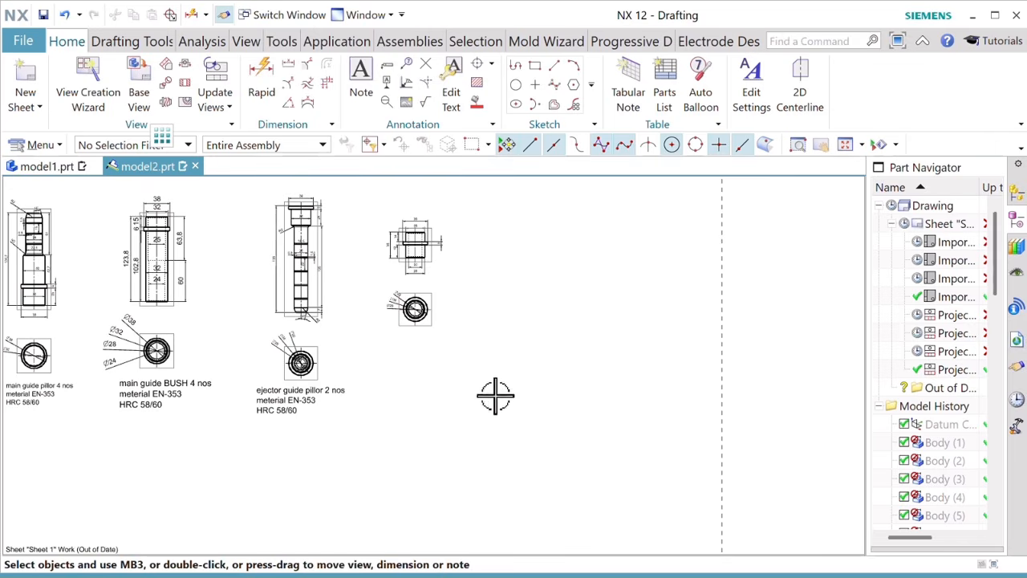
# Step: Place a note below the bush's end view reading "ejector guide bush 2 nos", "meterial EN-353", "HRC 58/60" on three lines
pyautogui.scroll(3, 399, 391)
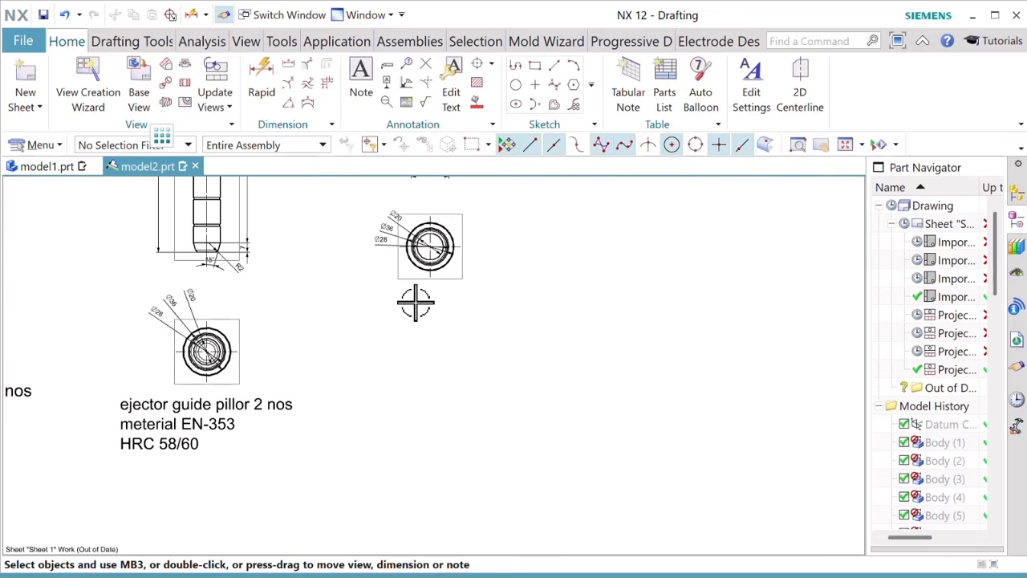
pyautogui.scroll(-4, 425, 321)
pyautogui.scroll(1, 433, 340)
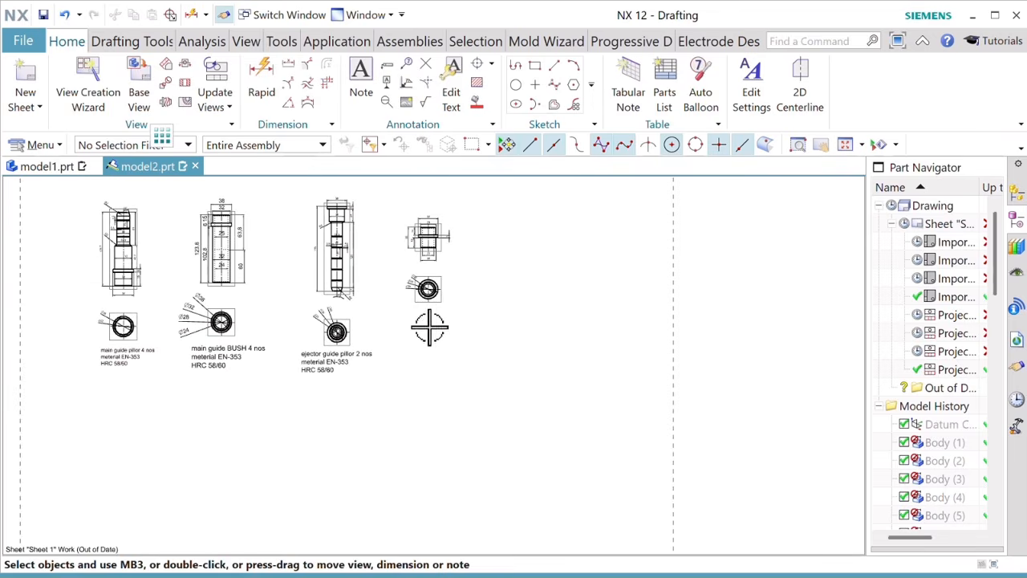
pyautogui.click(374, 88)
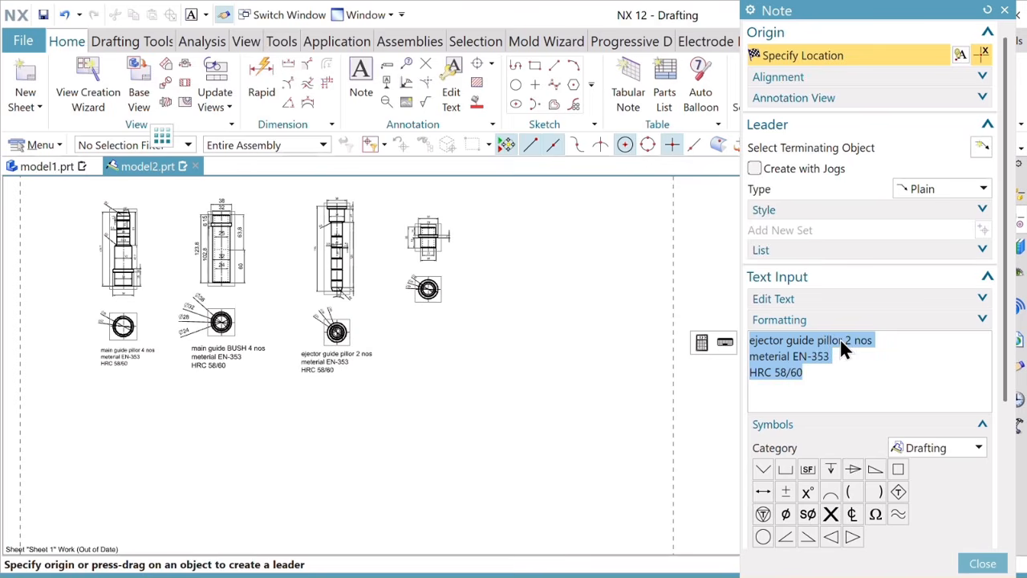
pyautogui.click(841, 341)
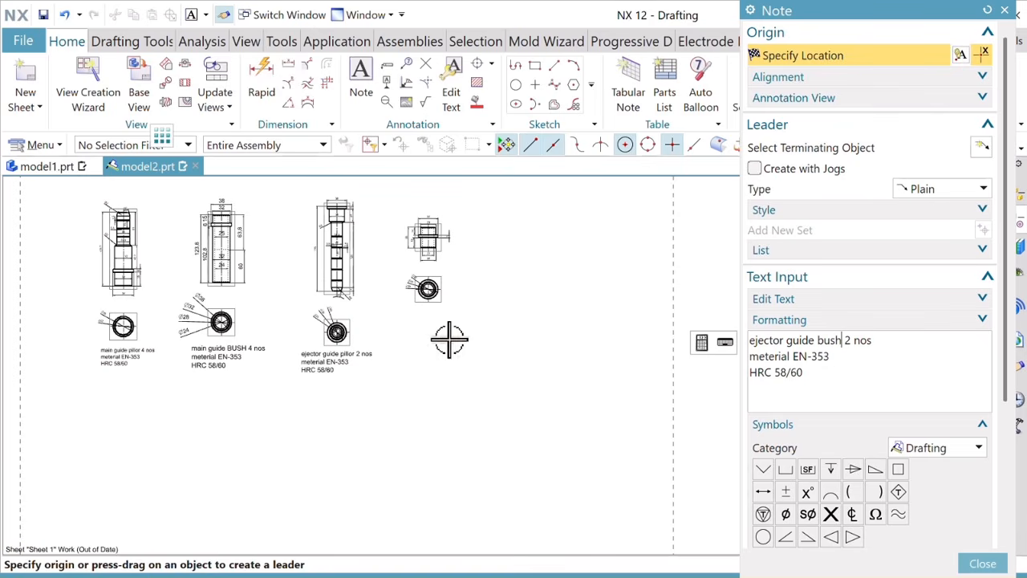
pyautogui.click(428, 325)
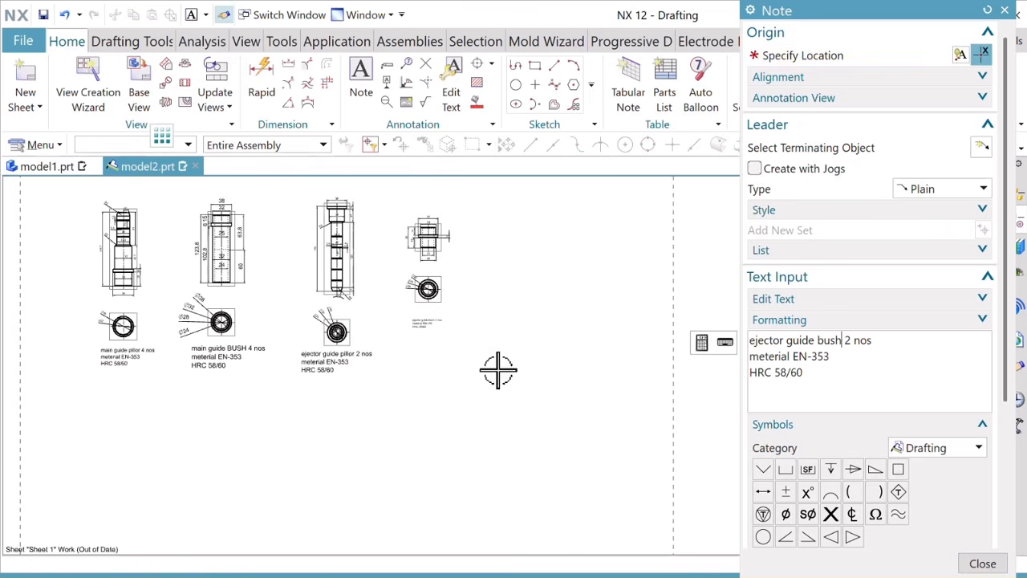
pyautogui.click(986, 563)
# Step: Set the lettering height of the ejector guide bush note to 7.5
pyautogui.scroll(5, 425, 323)
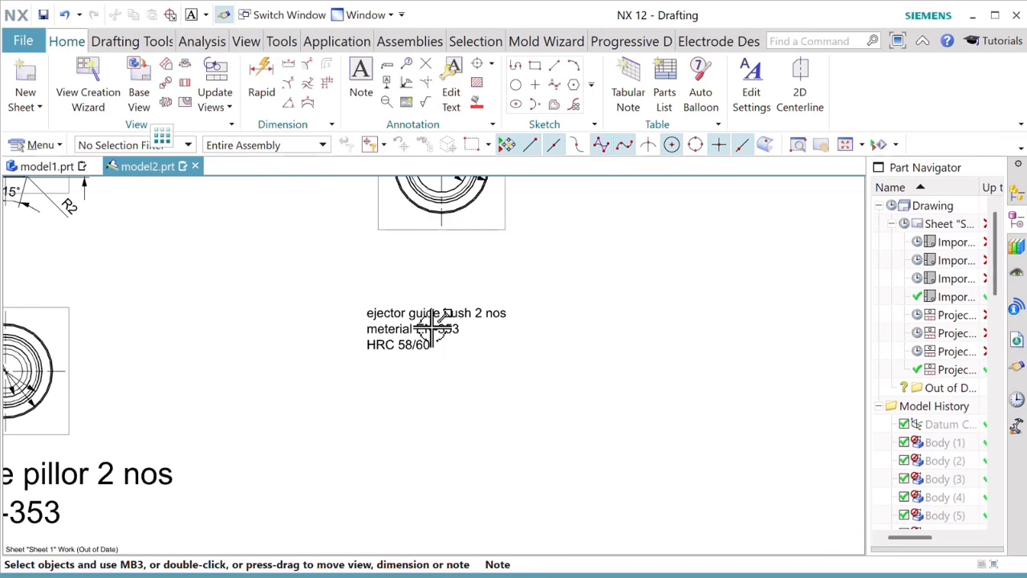
pyautogui.rightClick(431, 323)
pyautogui.click(488, 104)
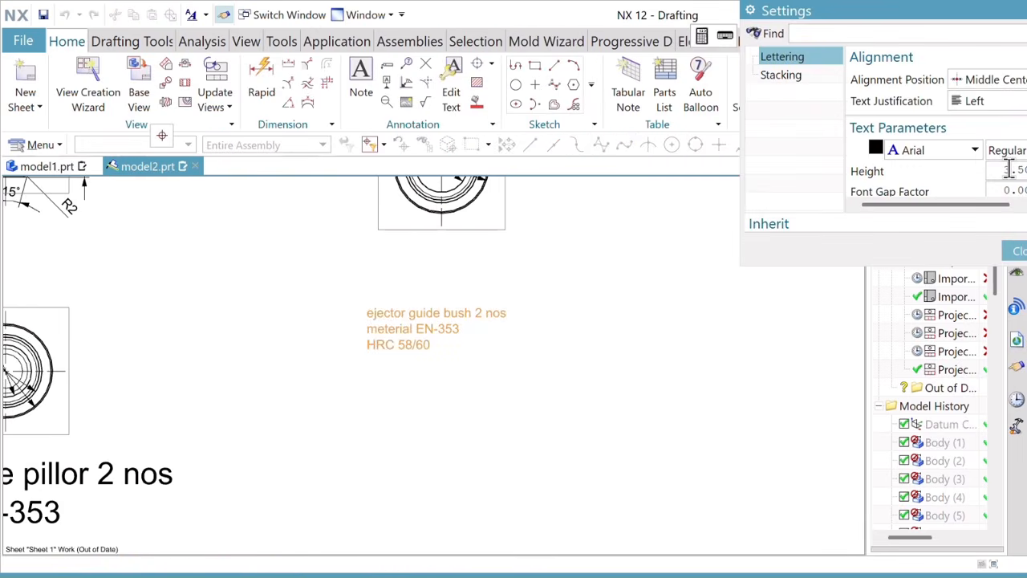
pyautogui.moveTo(874, 174)
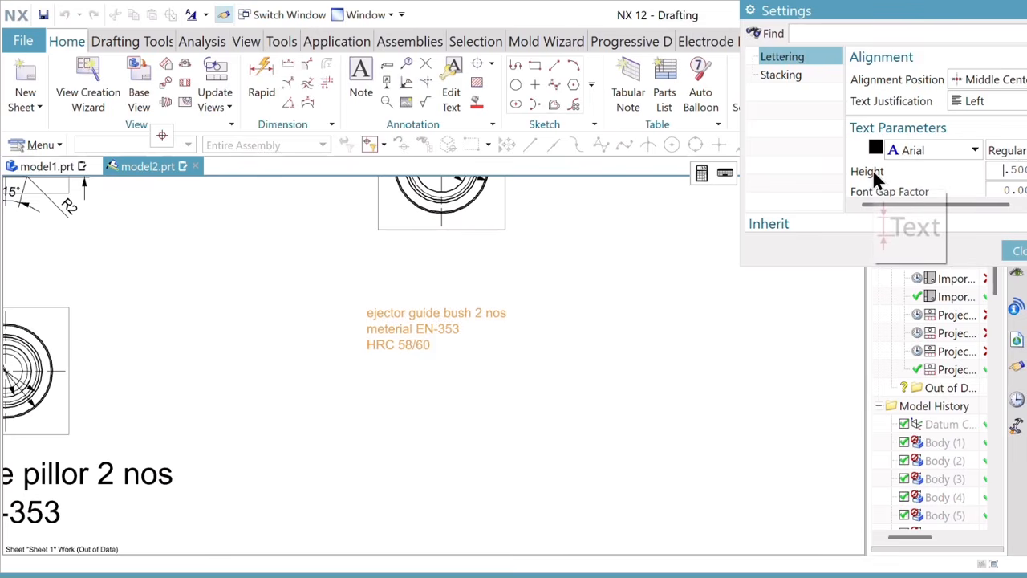
pyautogui.write('7')
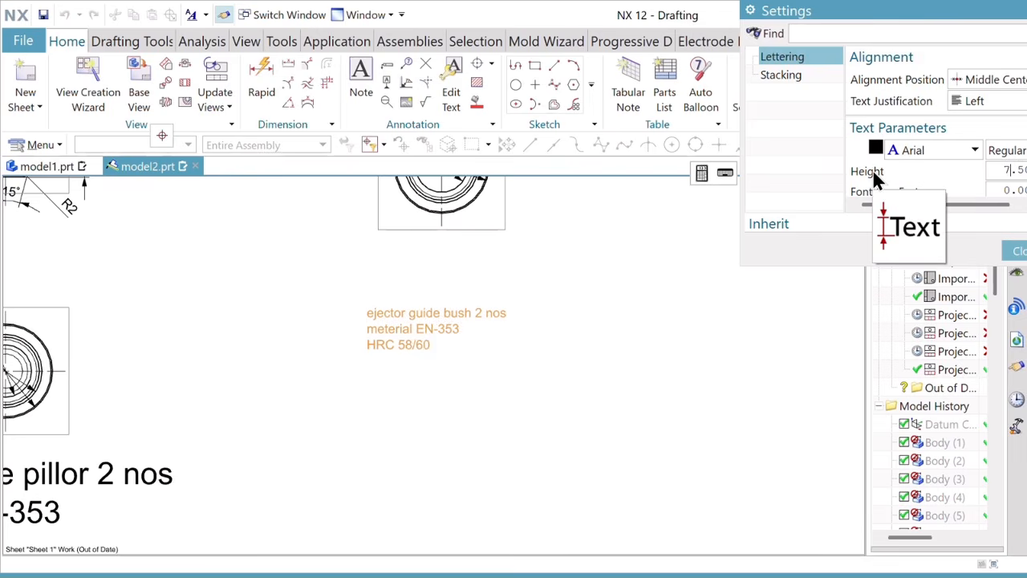
pyautogui.press('Return')
pyautogui.click(1016, 252)
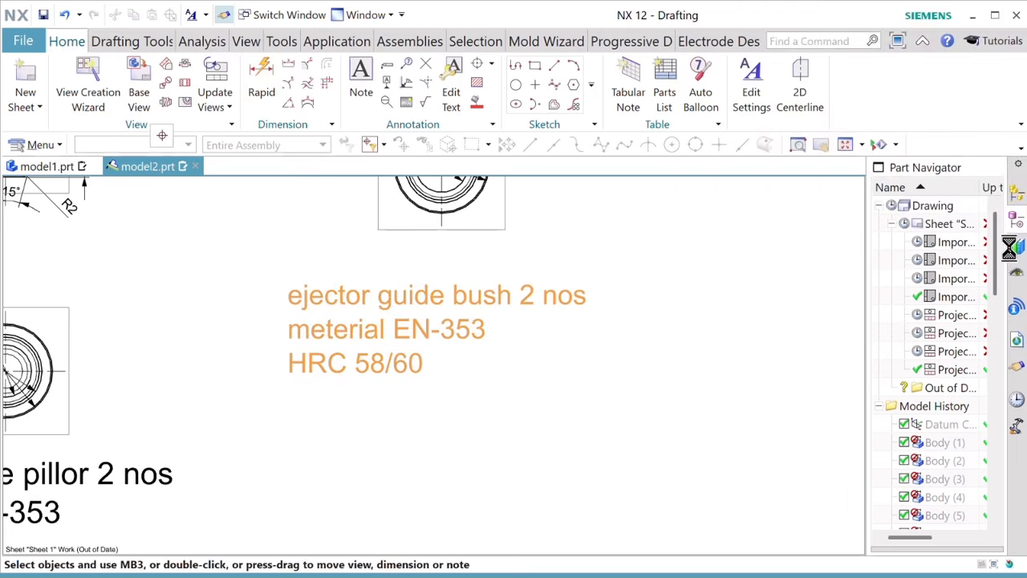
# Step: Shift the ejector guide bush note slightly right and down so it sits clear beneath the bush's end view
pyautogui.scroll(-6, 540, 351)
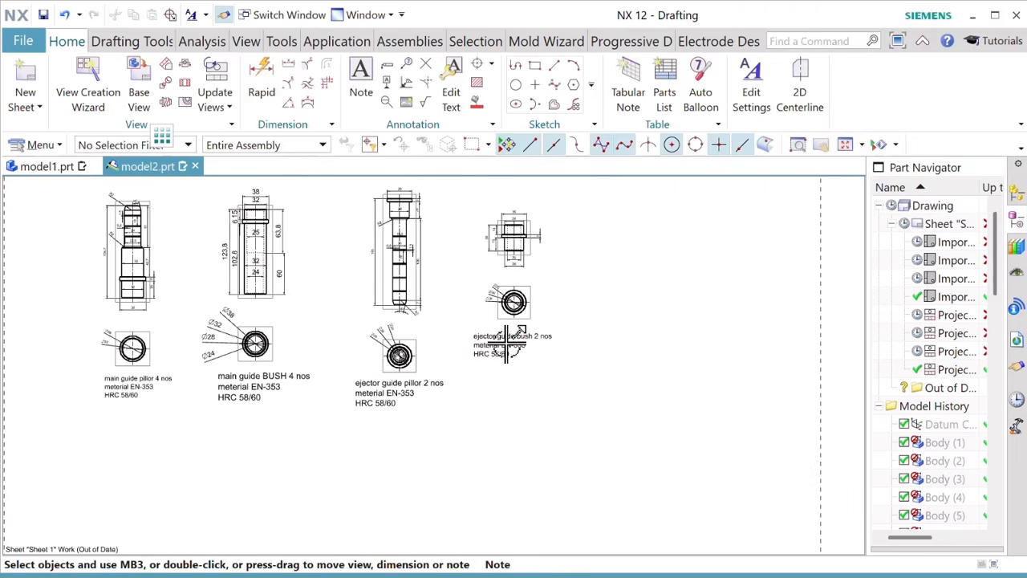
pyautogui.moveTo(522, 358); pyautogui.dragTo(528, 358, button='middle')
pyautogui.moveTo(506, 341); pyautogui.dragTo(531, 350)
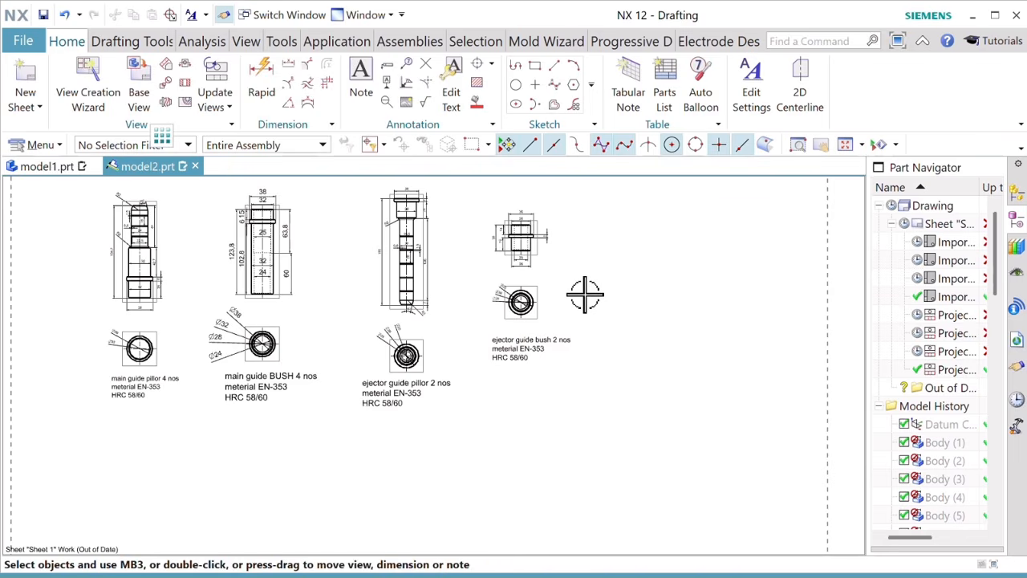